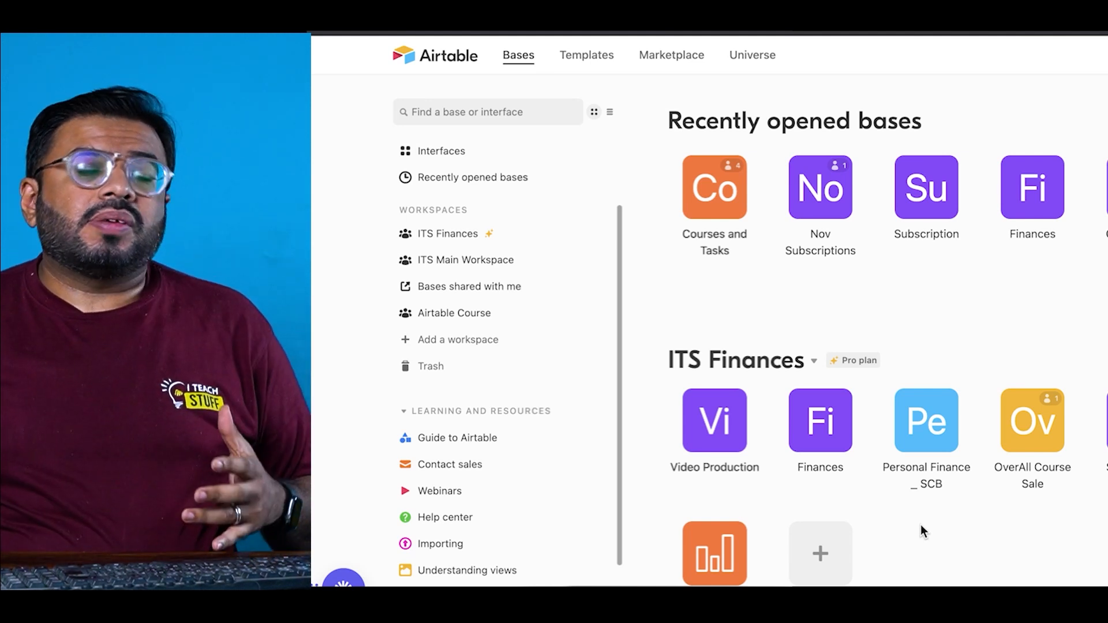
# Step: Look through the Nov Subscriptions base's Subscriptions table, then return to the bases home page
pyautogui.scroll(-1, 926, 515)
pyautogui.scroll(1, 926, 515)
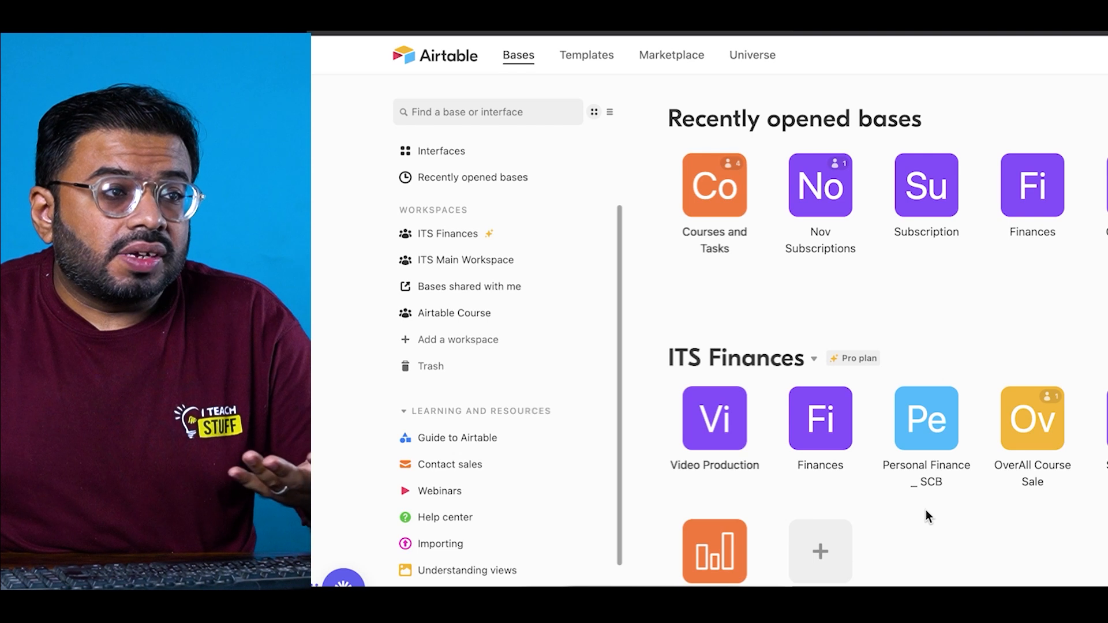
pyautogui.click(822, 191)
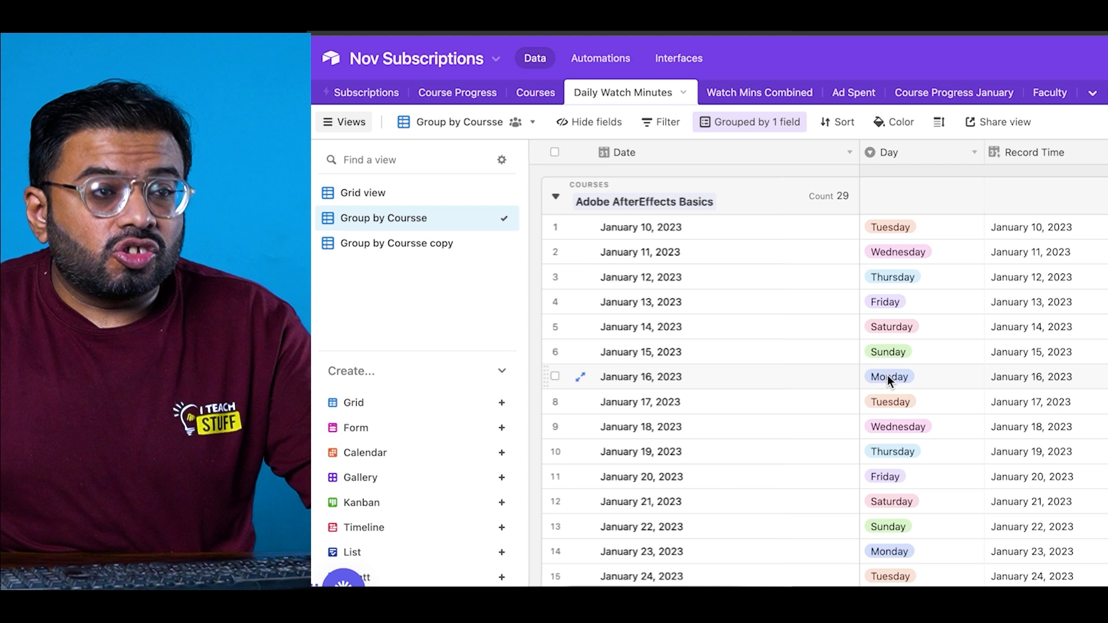
pyautogui.scroll(-20, 887, 375)
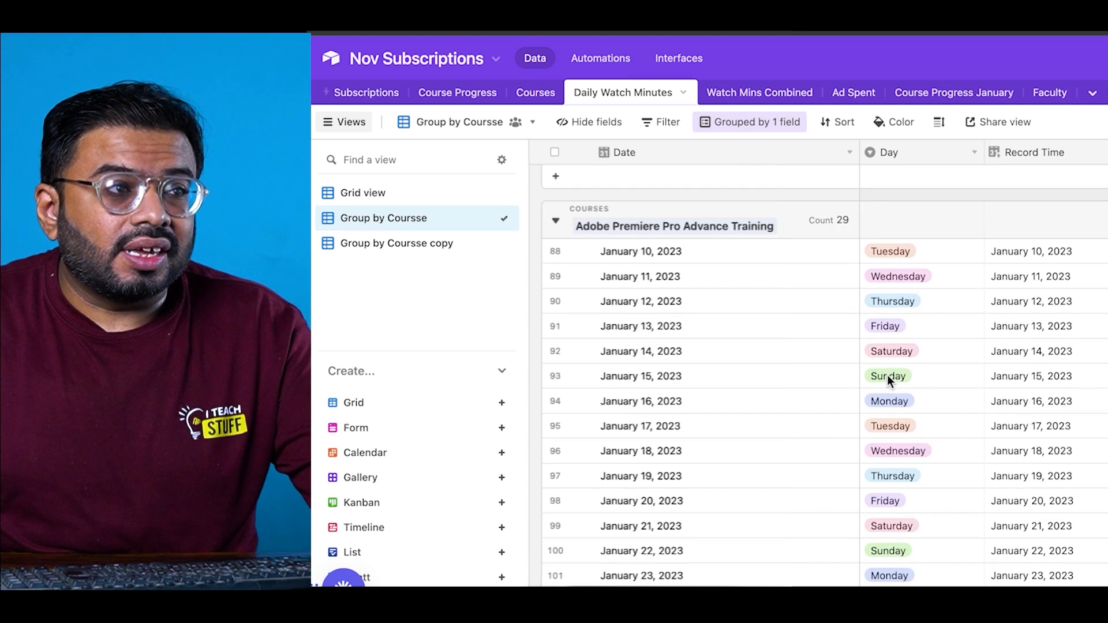
pyautogui.click(367, 93)
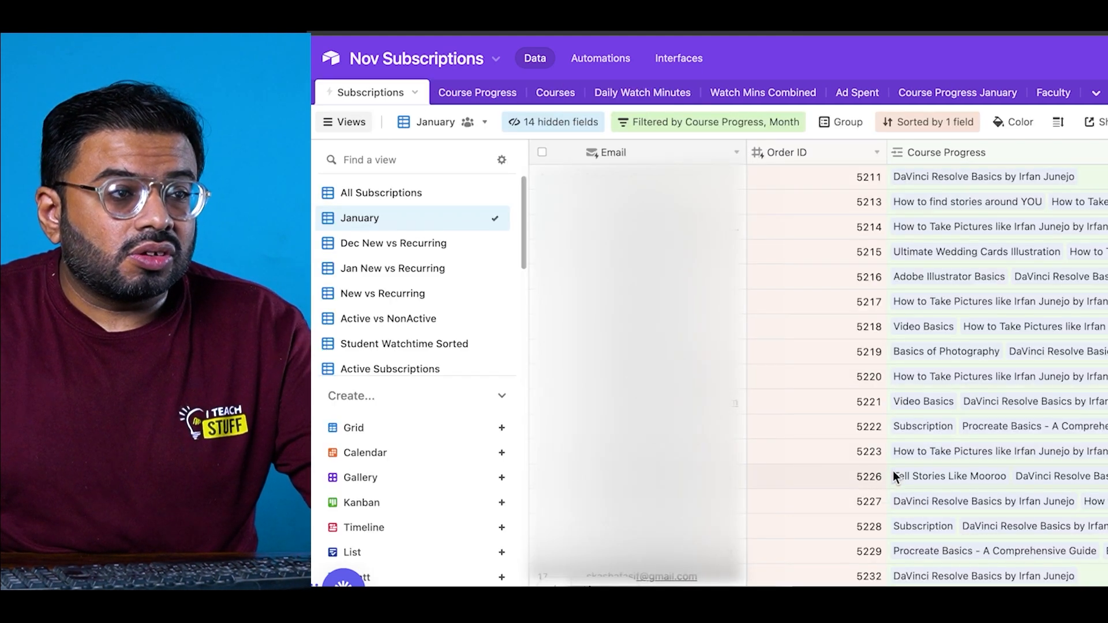
pyautogui.hscroll(20, 927, 369)
pyautogui.hscroll(-18, 927, 370)
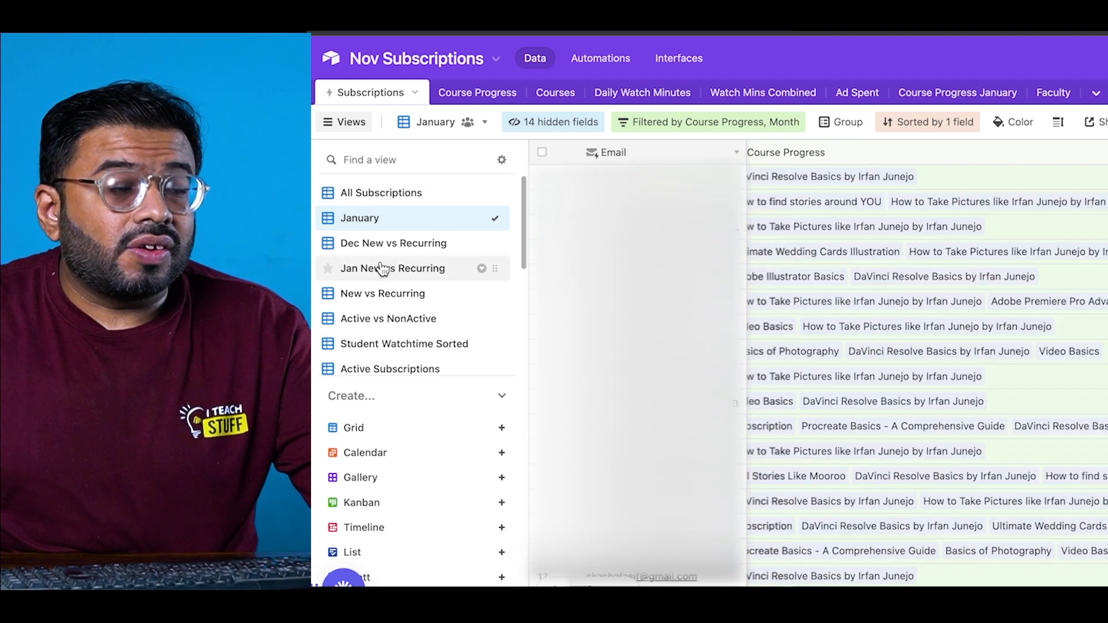
pyautogui.press('super+shift+b')
pyautogui.click(331, 57)
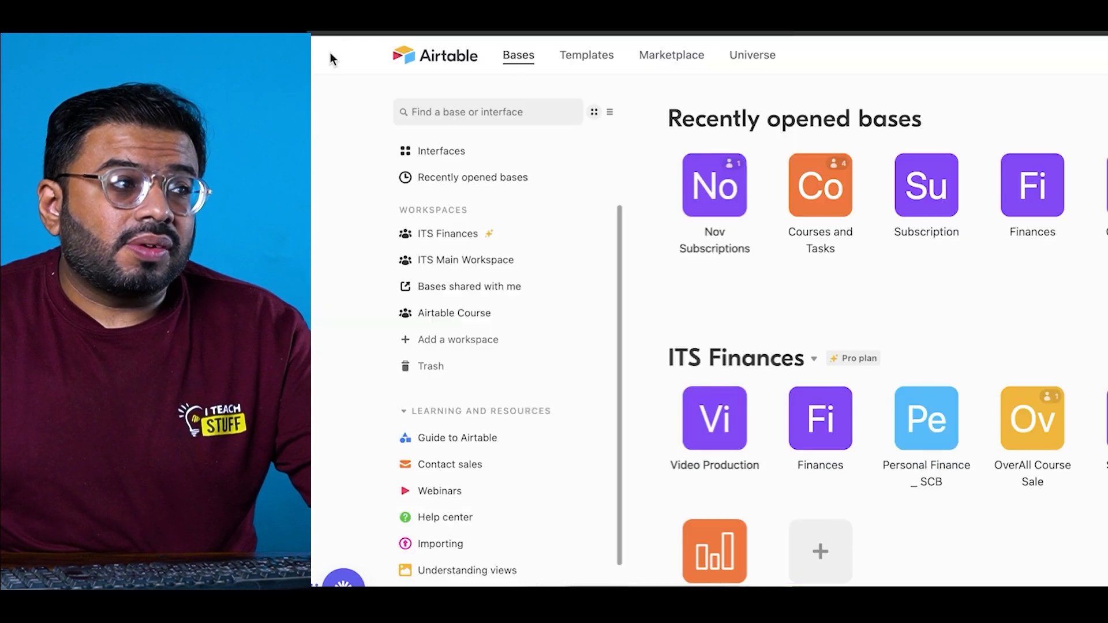
# Step: Browse the Finances base and the OverAll Course Sale base's Course Detail table
pyautogui.click(819, 423)
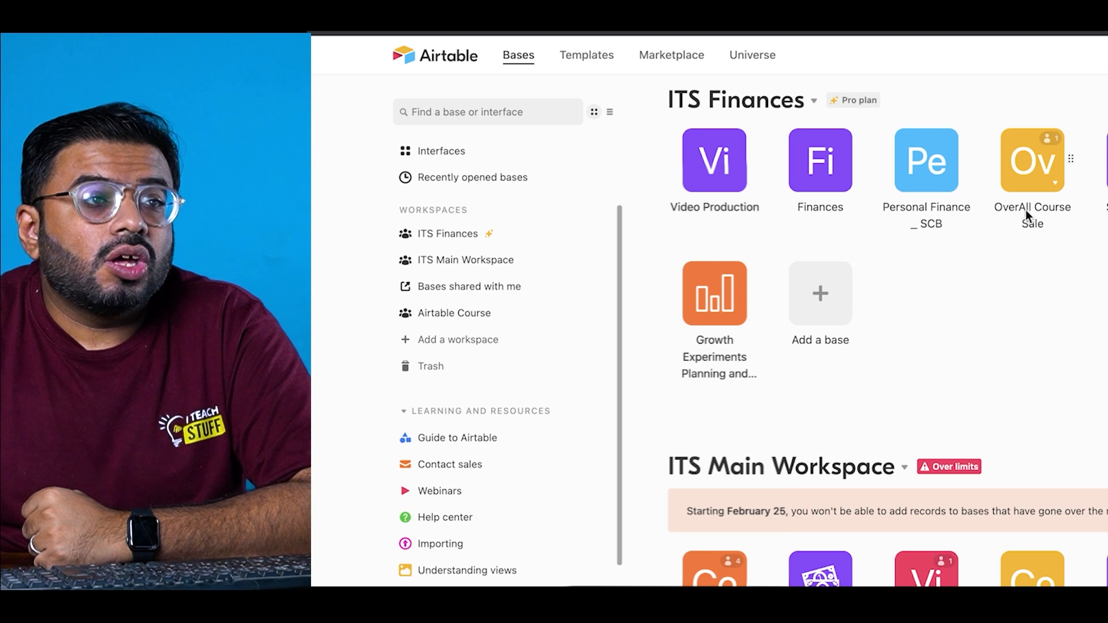
pyautogui.click(1026, 193)
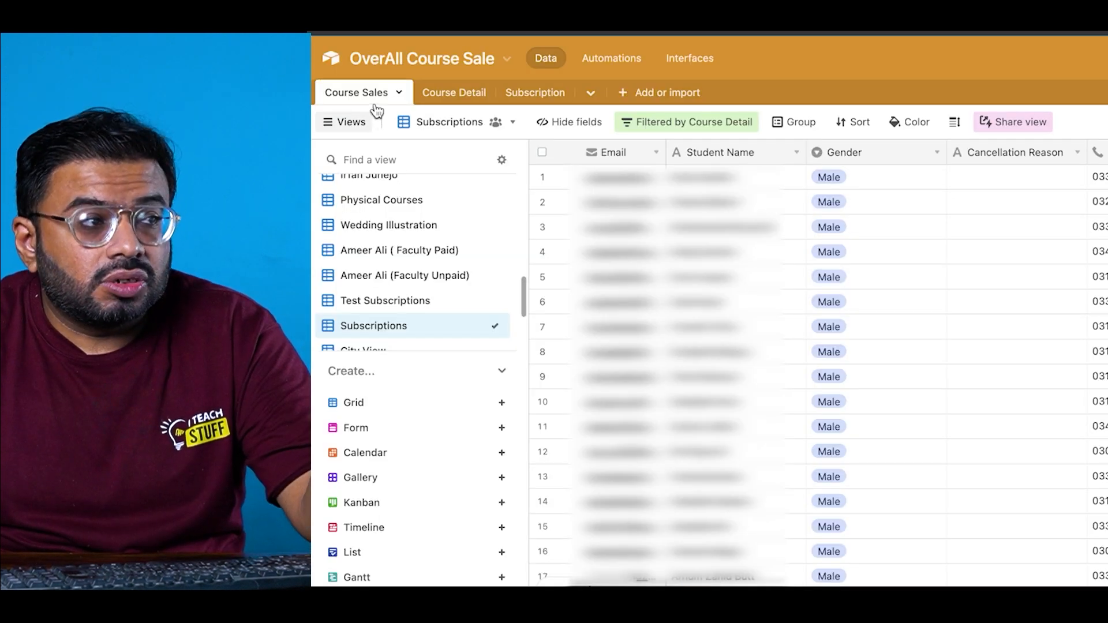
pyautogui.click(441, 98)
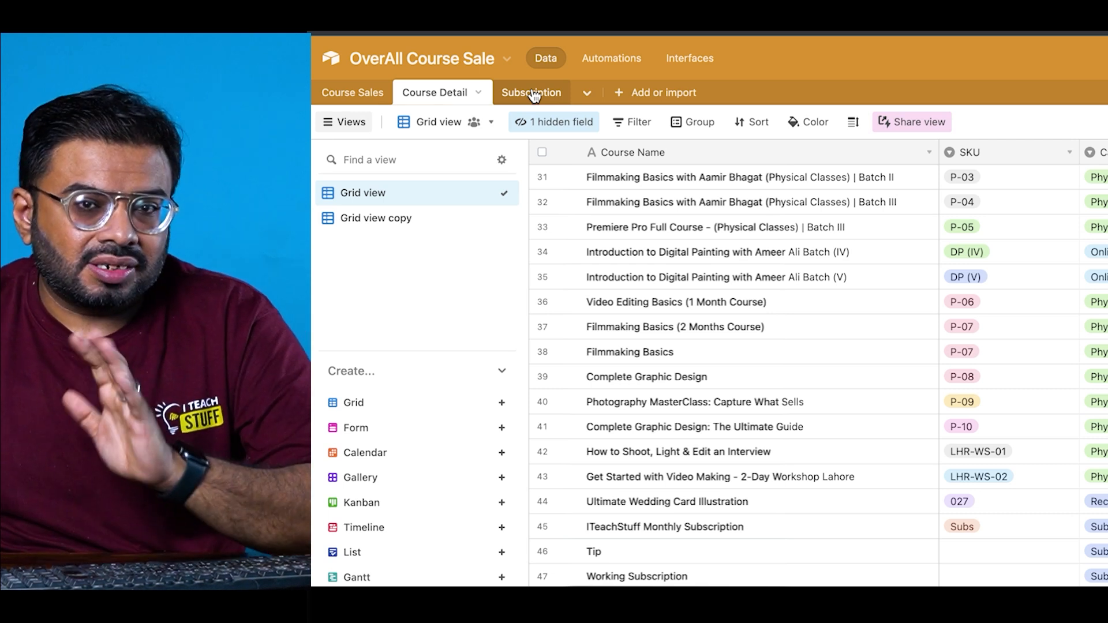
# Step: Back on the home page, add a new blank base in the Airtable Course workspace
pyautogui.click(338, 69)
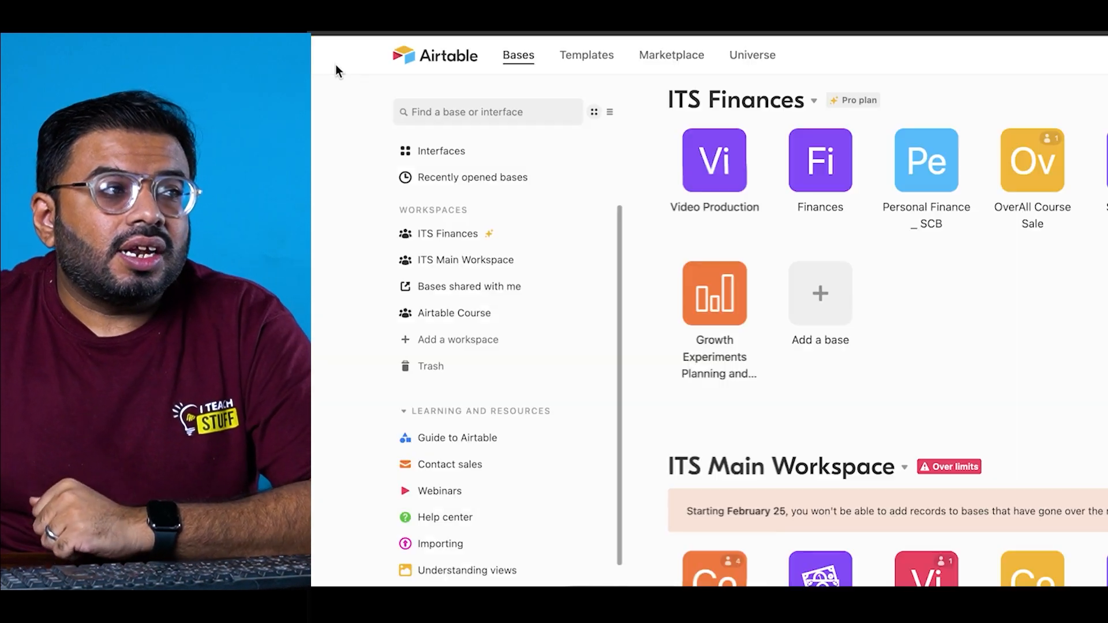
pyautogui.scroll(-15, 902, 571)
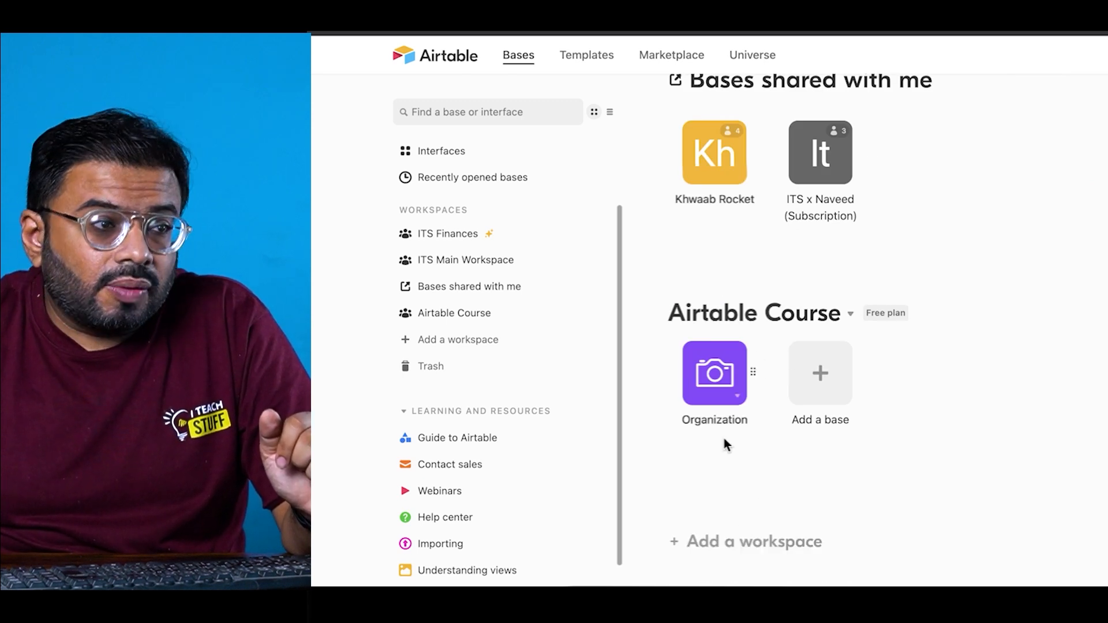
pyautogui.click(816, 375)
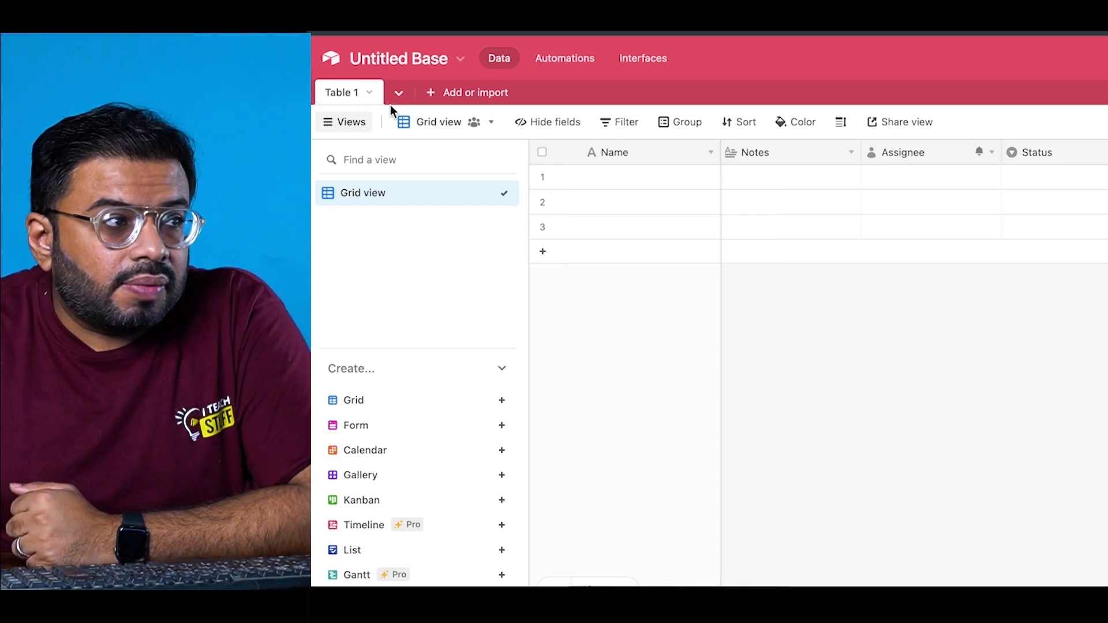
# Step: Rename the new base to 'Airtable Course'
pyautogui.click(421, 70)
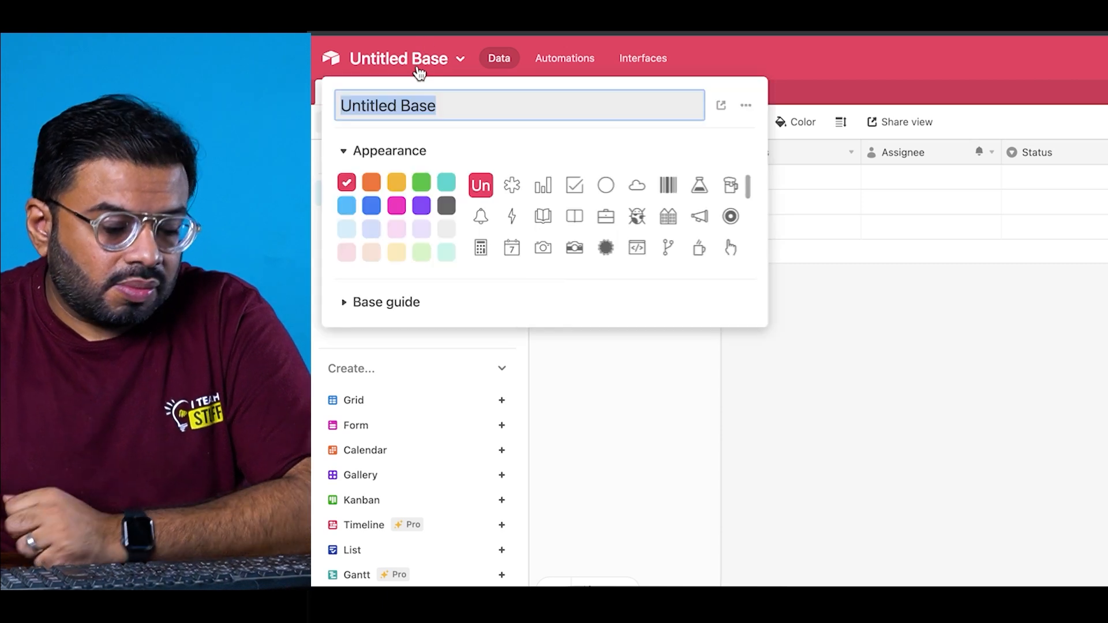
pyautogui.write('Course')
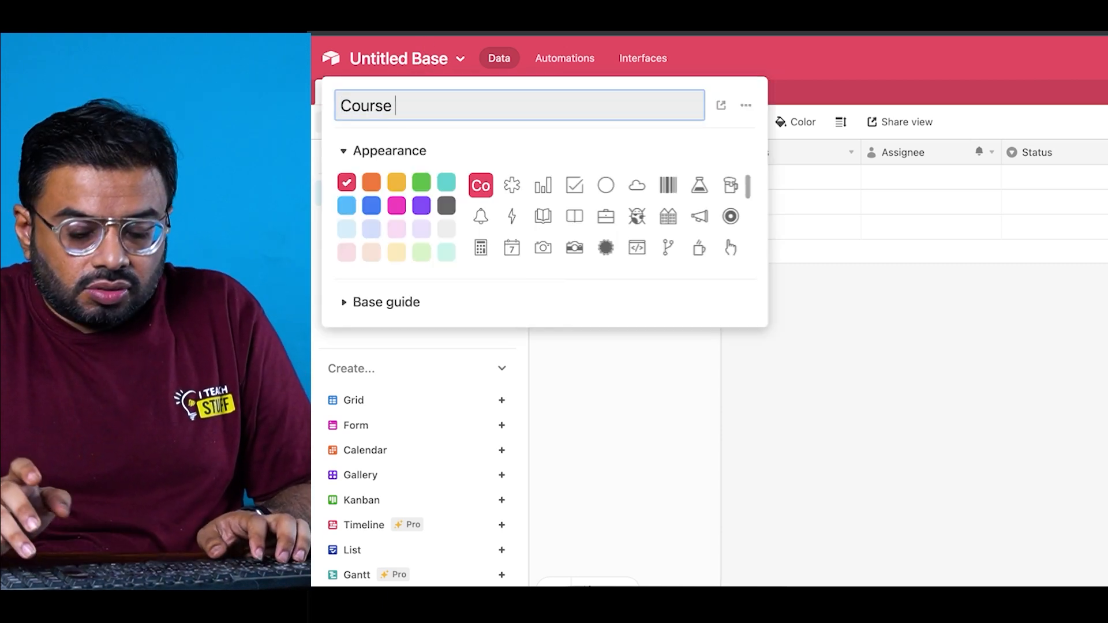
pyautogui.press('Home')
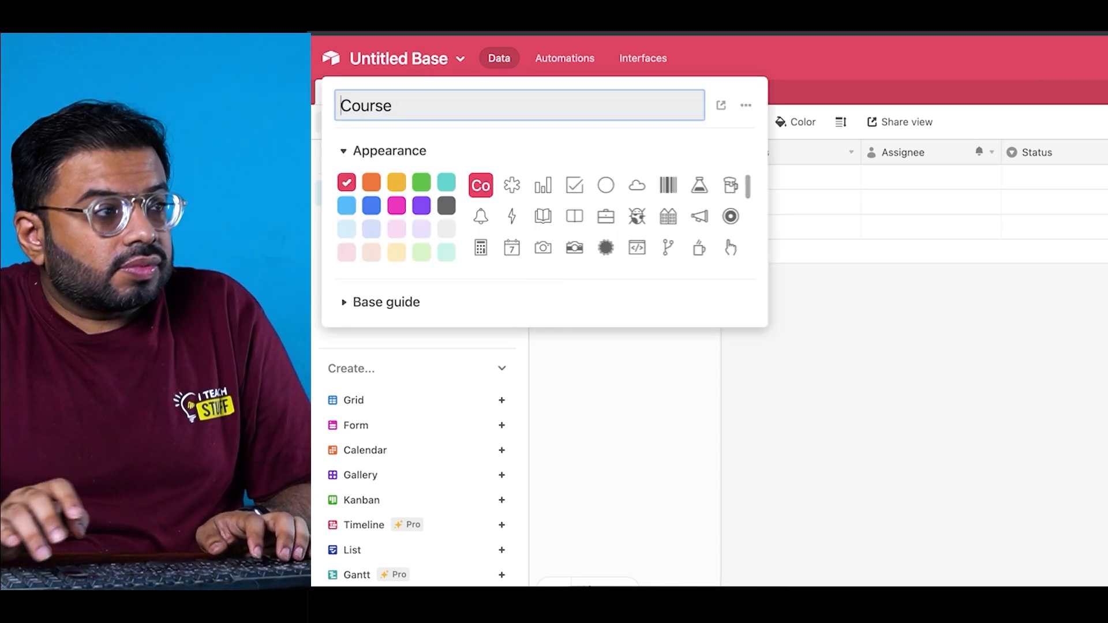
pyautogui.write('Airtable')
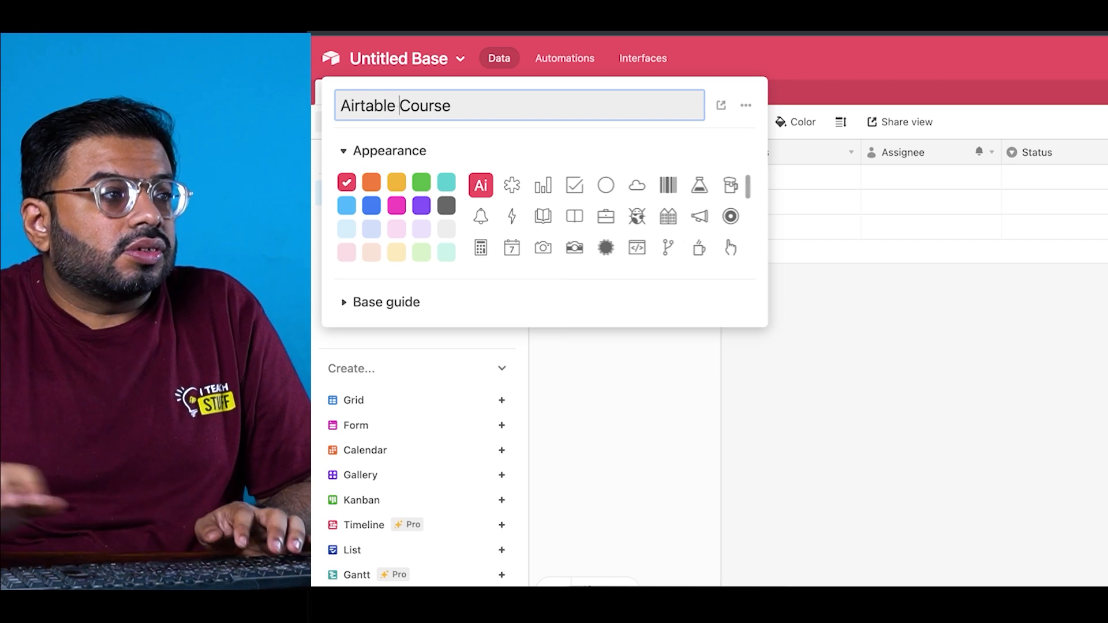
# Step: Give the base a teal colour and a flask icon, skipping the upgrade offer
pyautogui.click(399, 226)
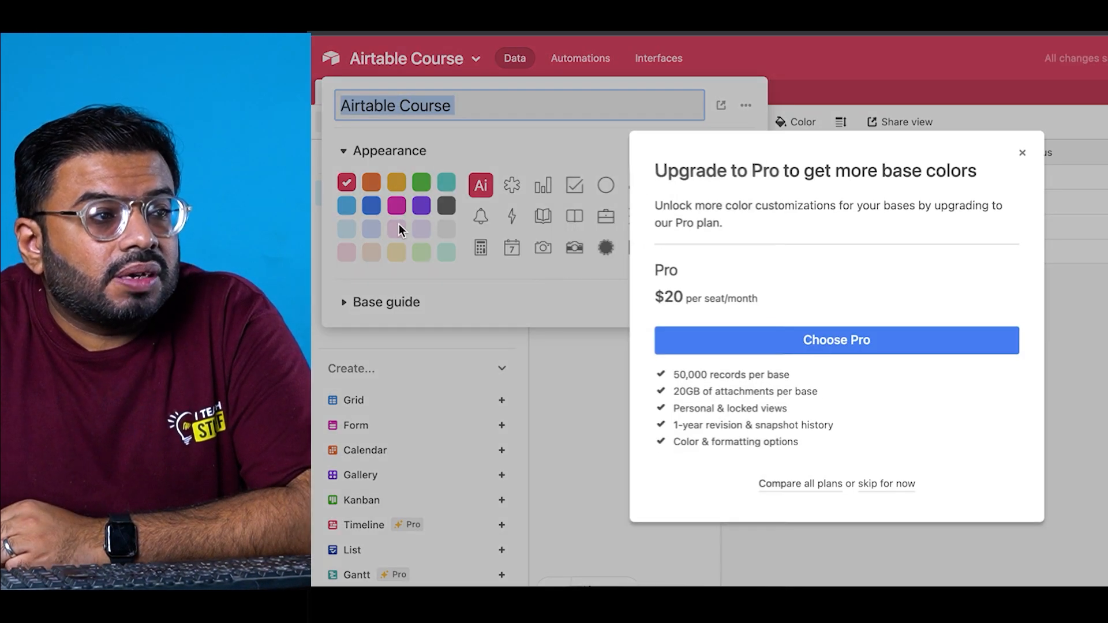
pyautogui.click(1023, 156)
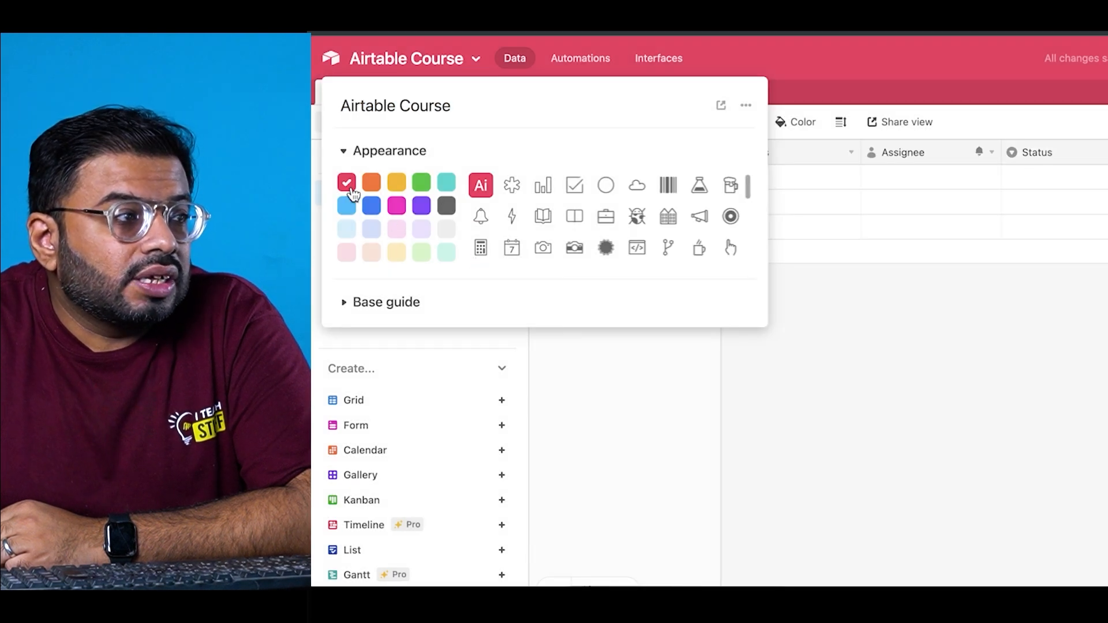
pyautogui.click(446, 188)
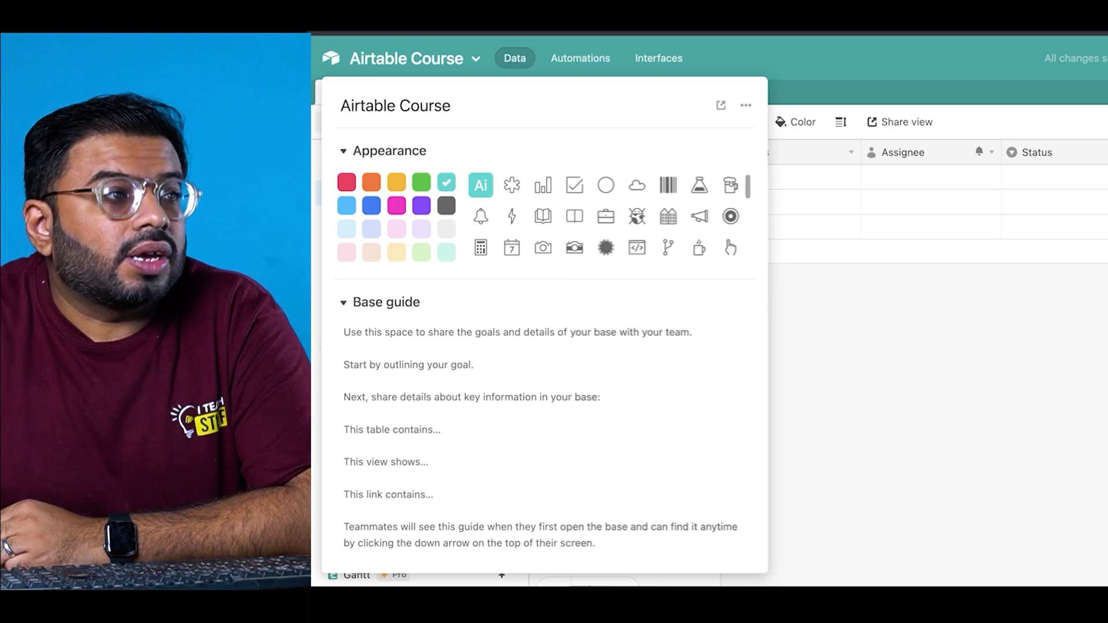
pyautogui.click(698, 191)
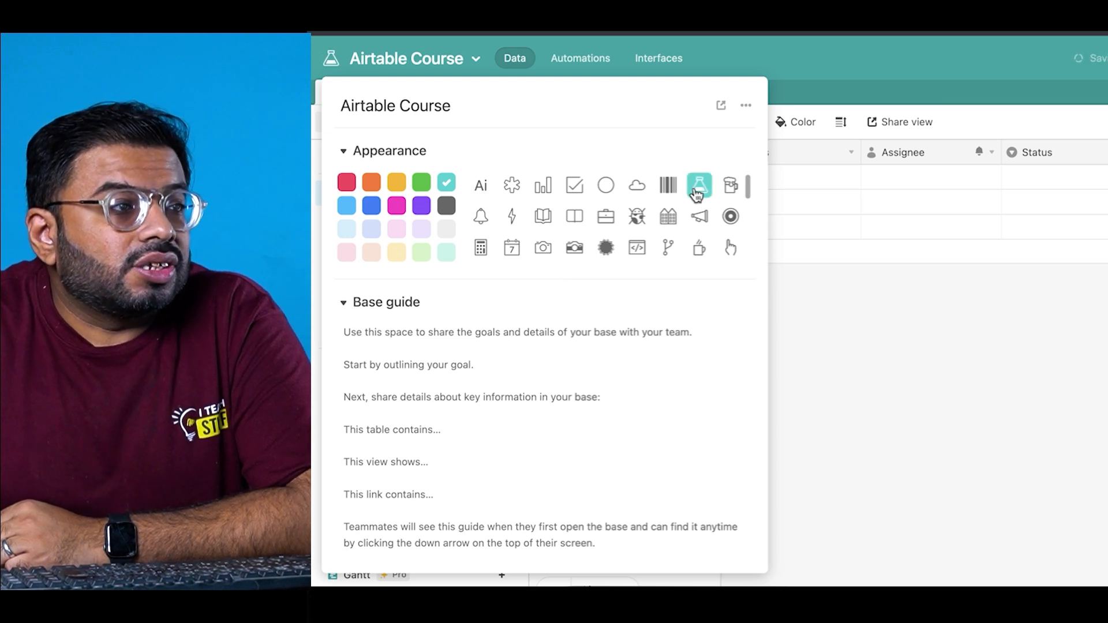
pyautogui.click(805, 297)
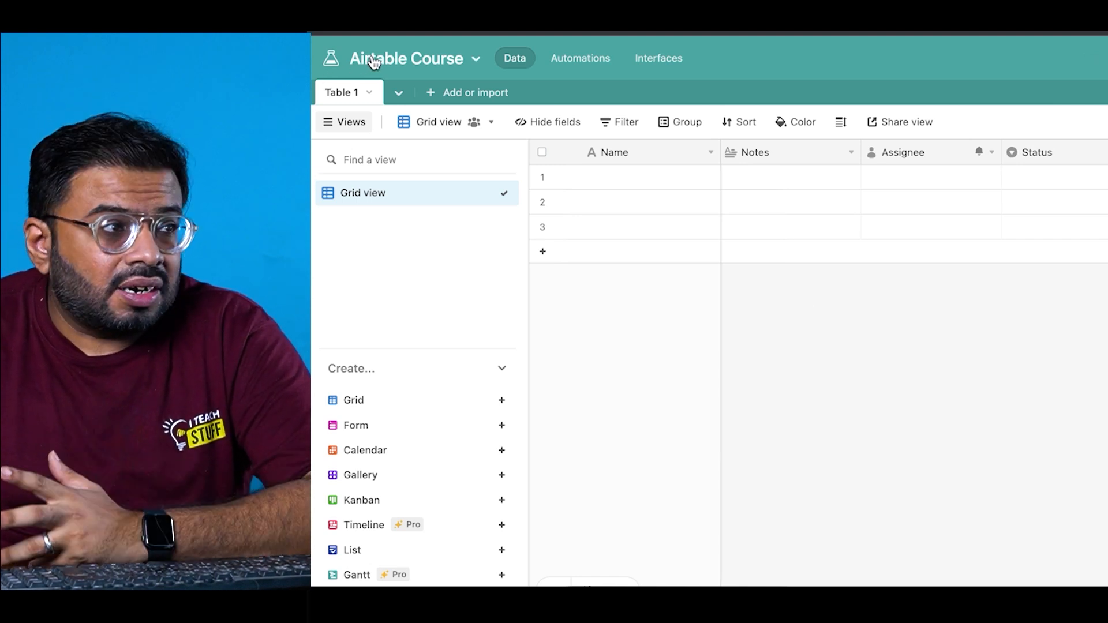
pyautogui.click(396, 60)
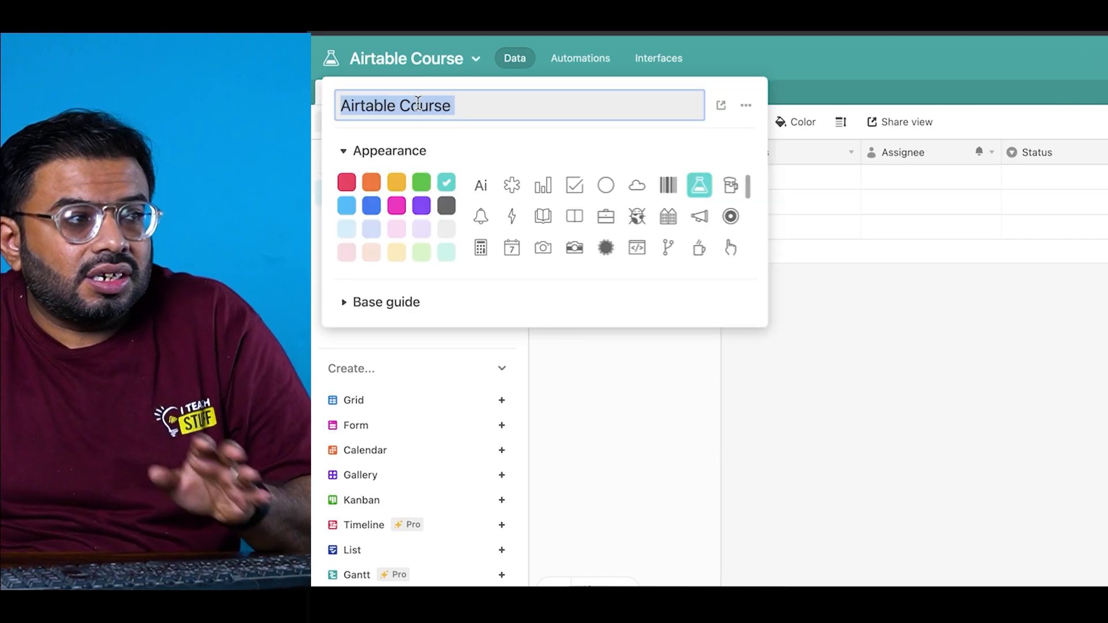
pyautogui.click(335, 52)
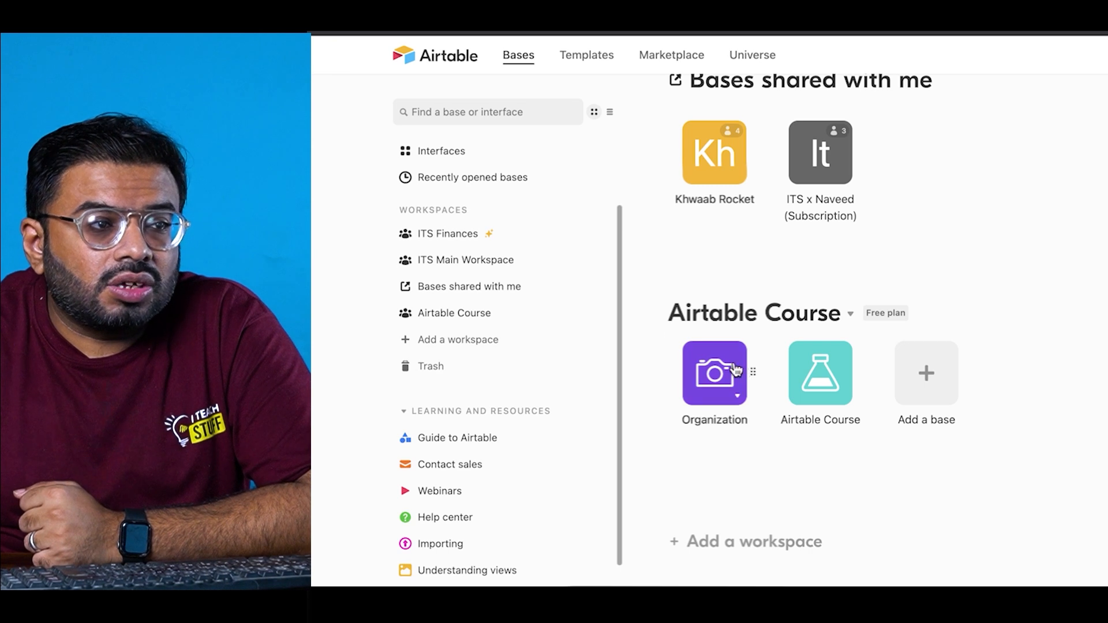
pyautogui.click(841, 397)
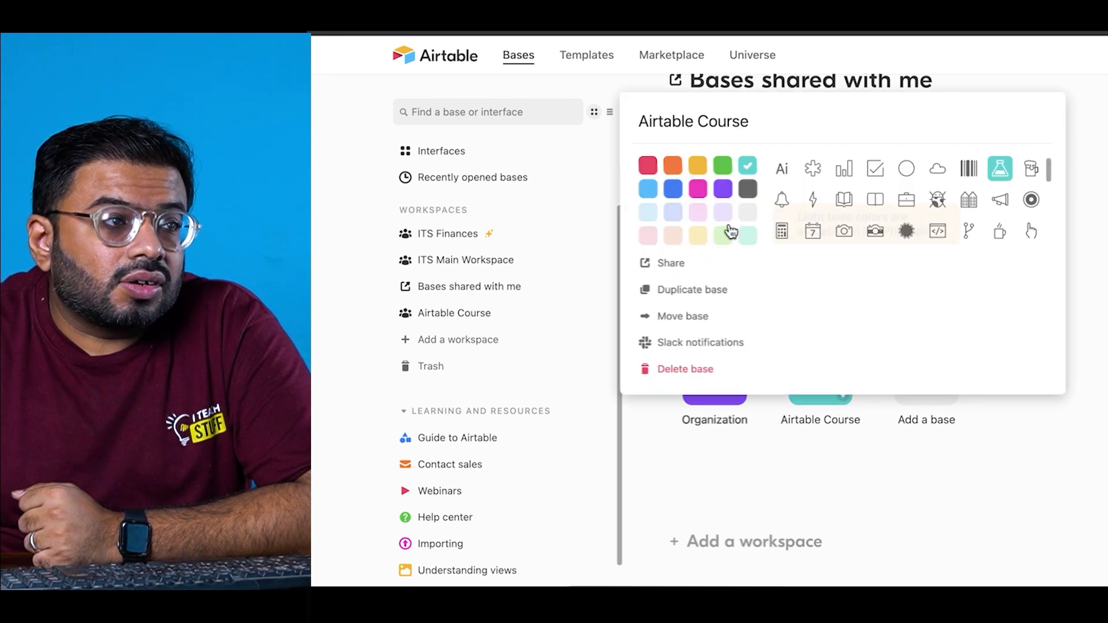
pyautogui.click(699, 124)
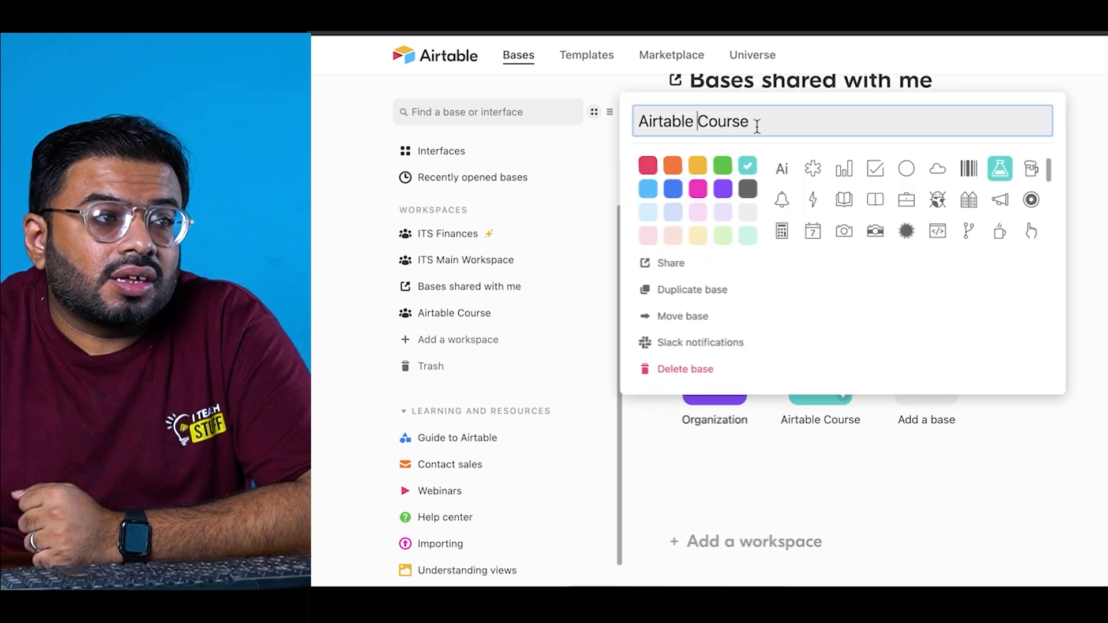
pyautogui.click(832, 522)
pyautogui.click(809, 380)
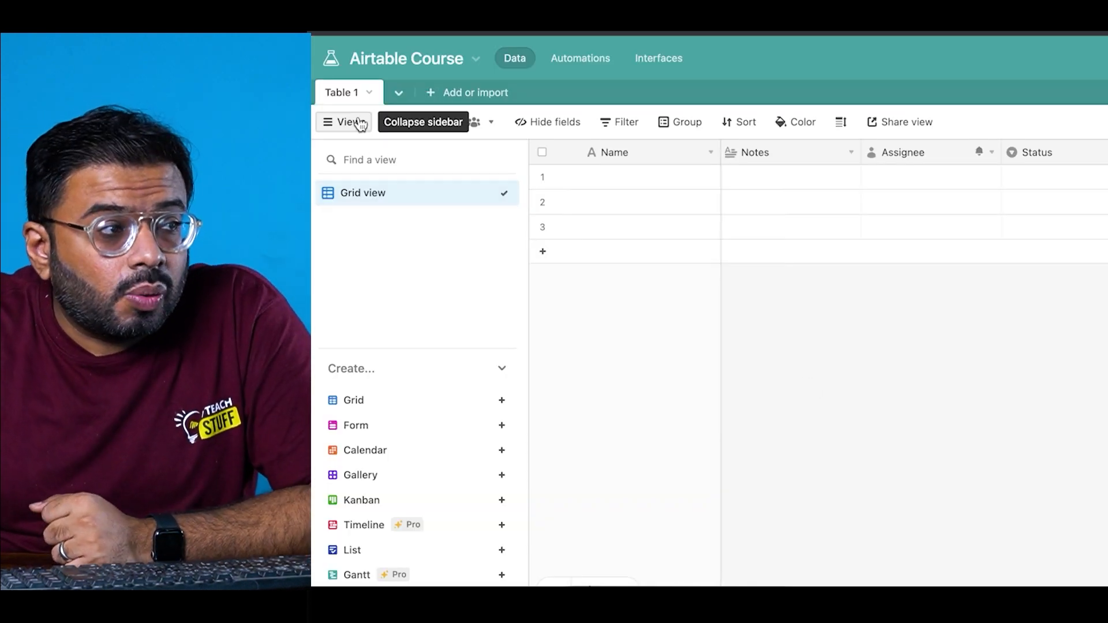
# Step: Change the first table's name from Table 1 to '1st Table'
pyautogui.click(355, 99)
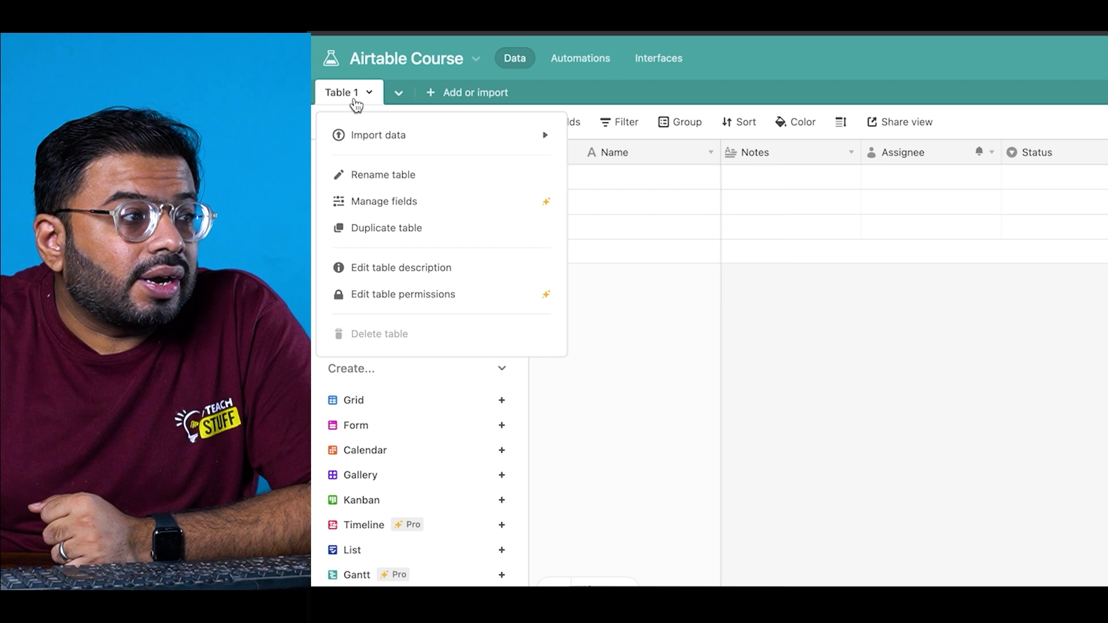
pyautogui.click(385, 175)
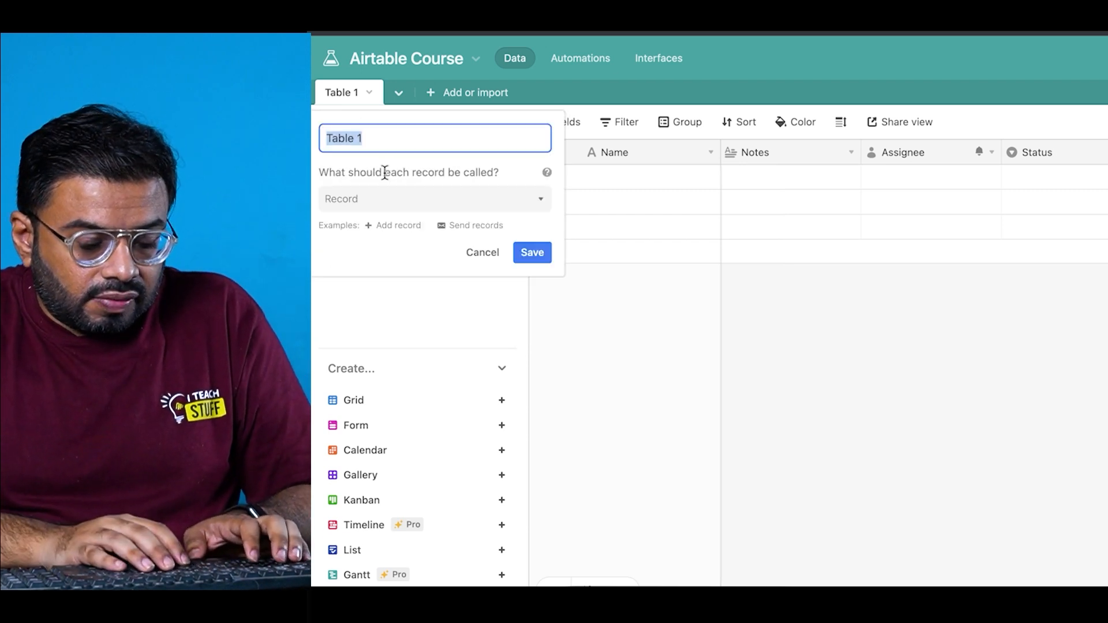
pyautogui.write('1st Table')
pyautogui.press('Return')
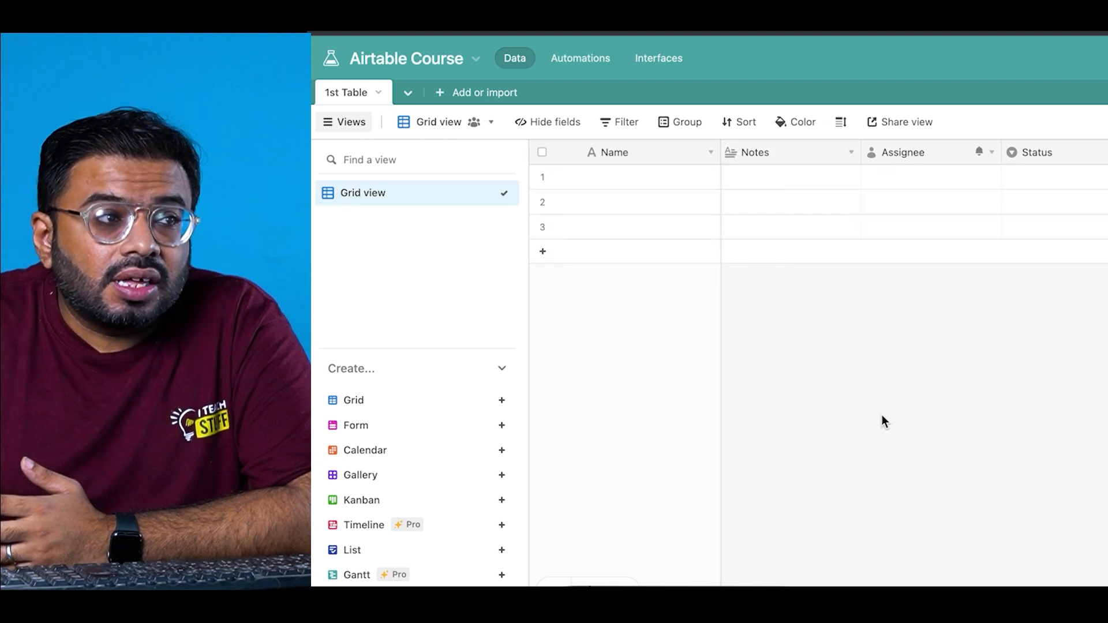
# Step: Retitle the primary Name column as 'Full Name'
pyautogui.doubleClick(653, 152)
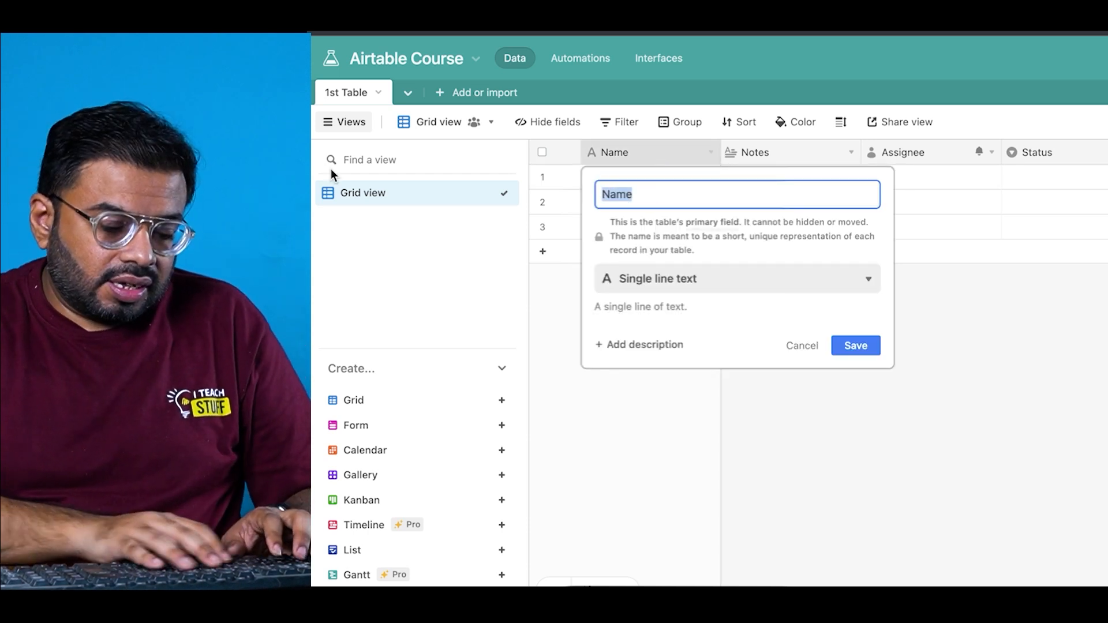
pyautogui.write('Full Name')
pyautogui.press('Return')
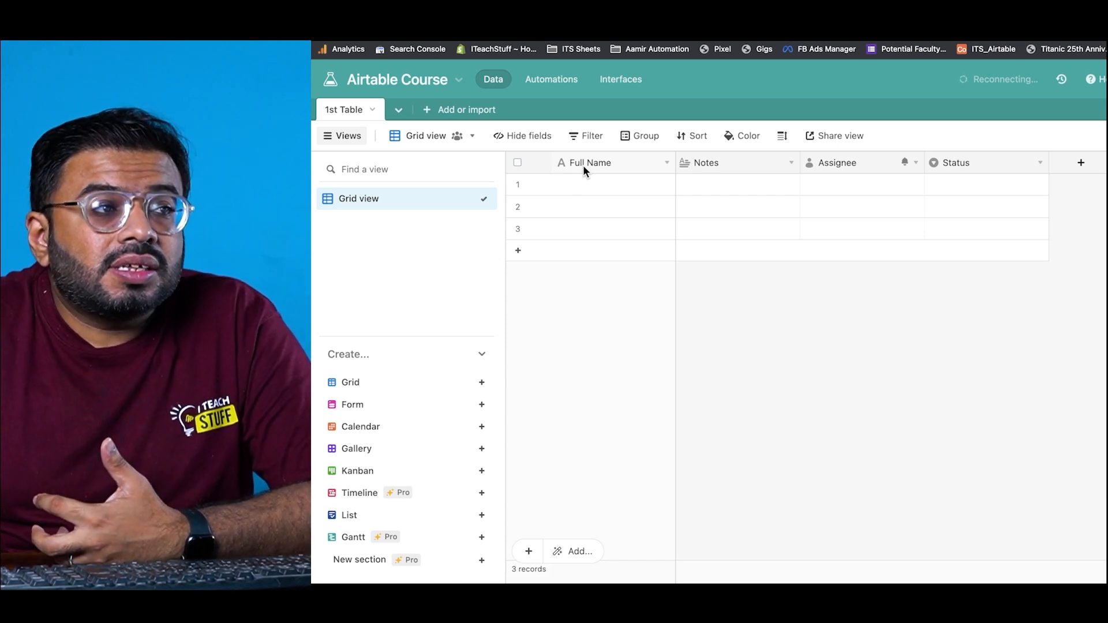
pyautogui.doubleClick(583, 165)
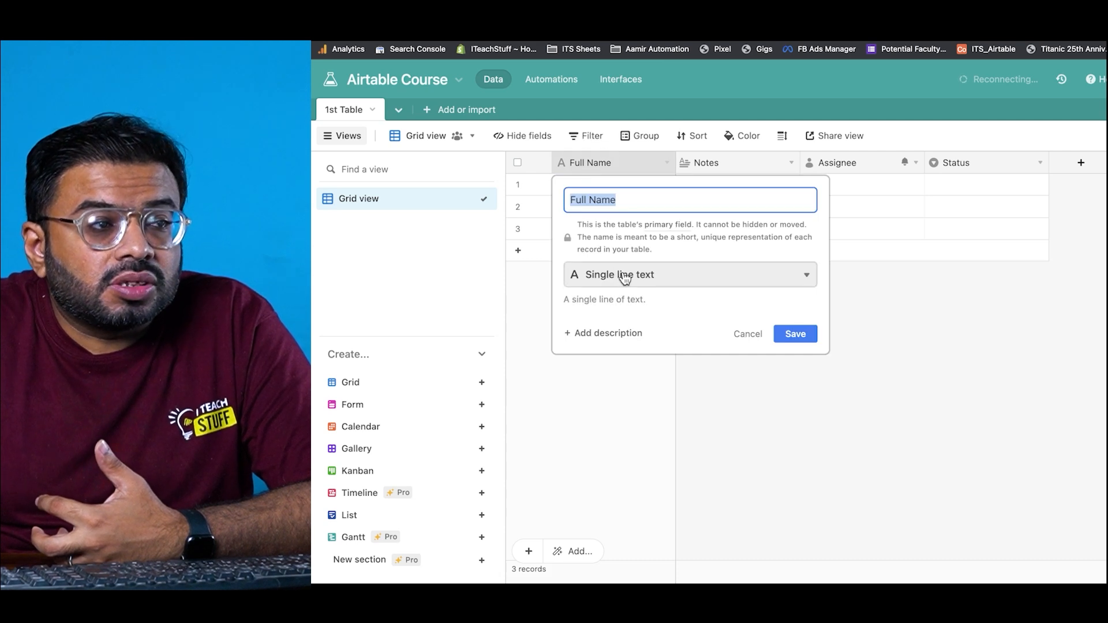
pyautogui.click(624, 277)
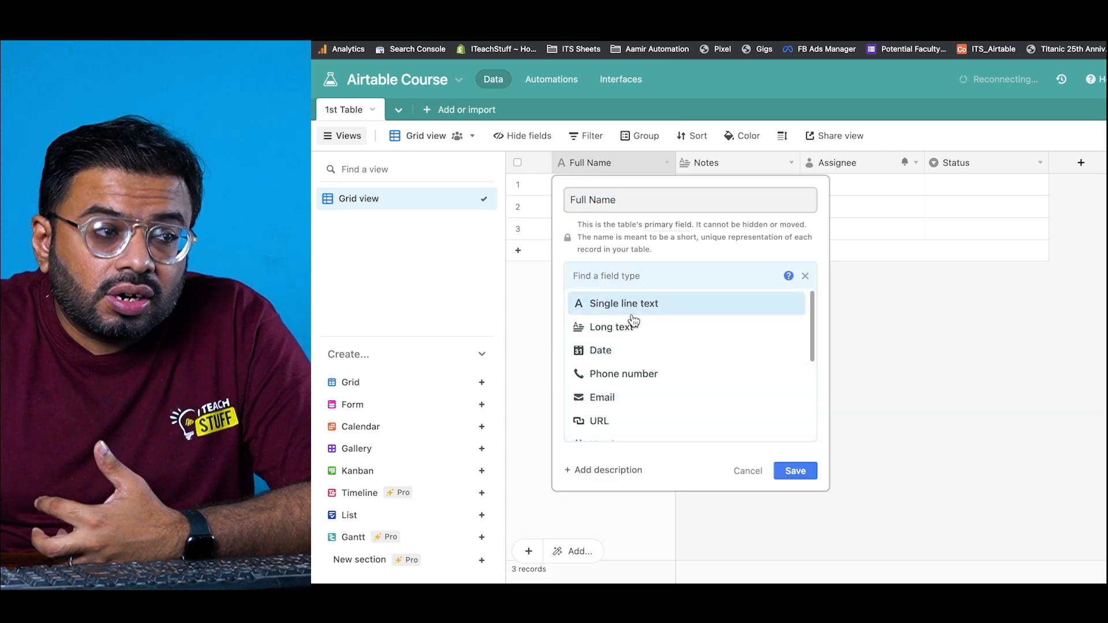
pyautogui.scroll(-1, 632, 369)
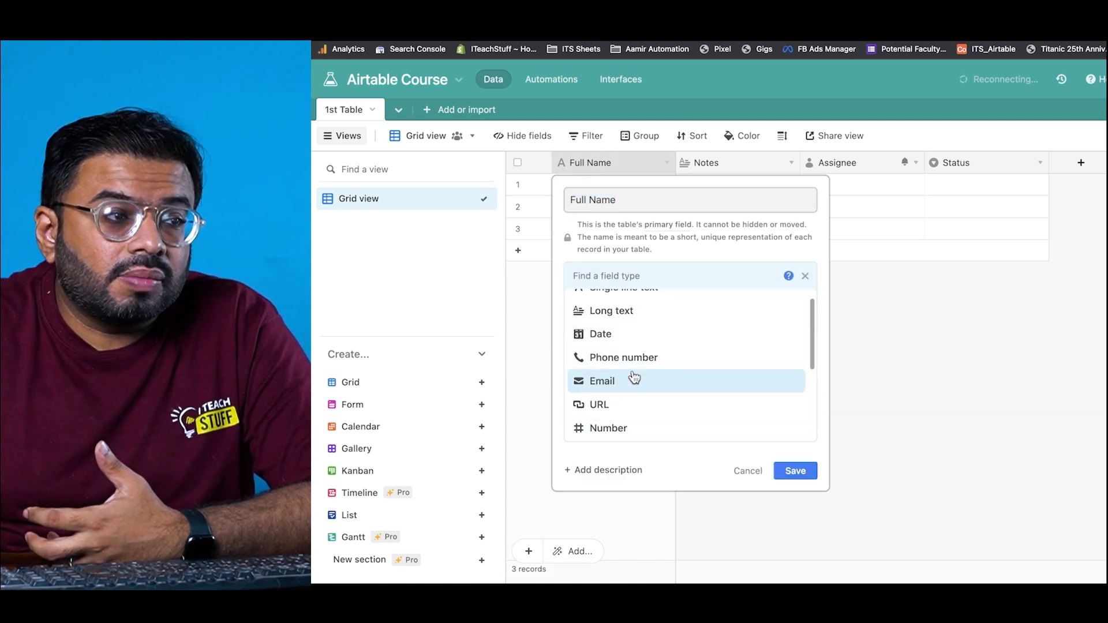
pyautogui.scroll(-1, 632, 408)
pyautogui.scroll(-3, 633, 425)
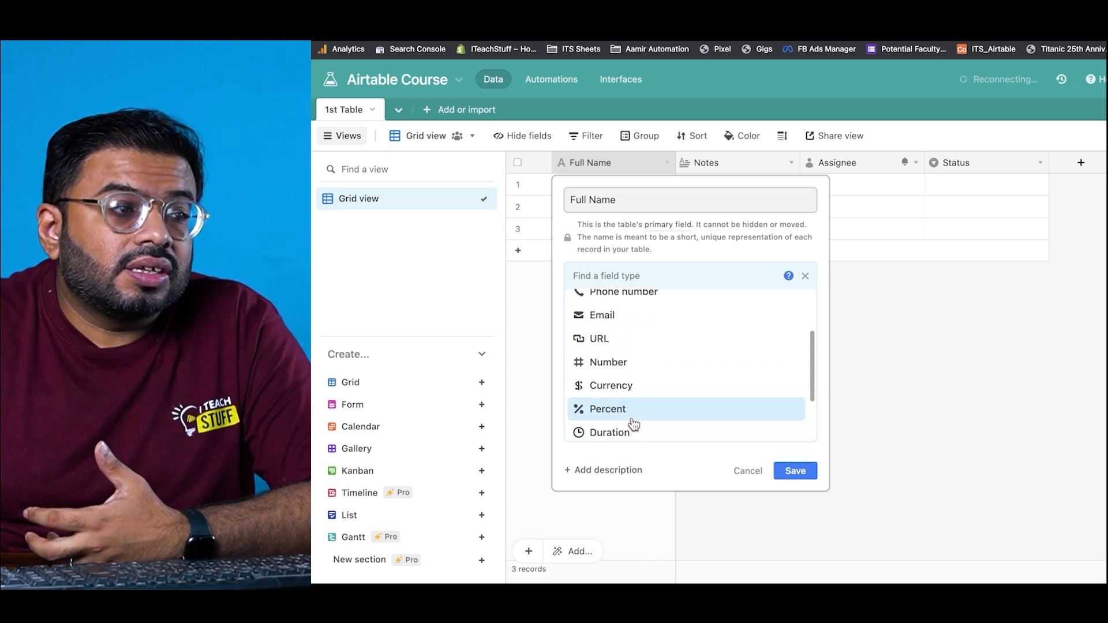
pyautogui.scroll(-2, 634, 418)
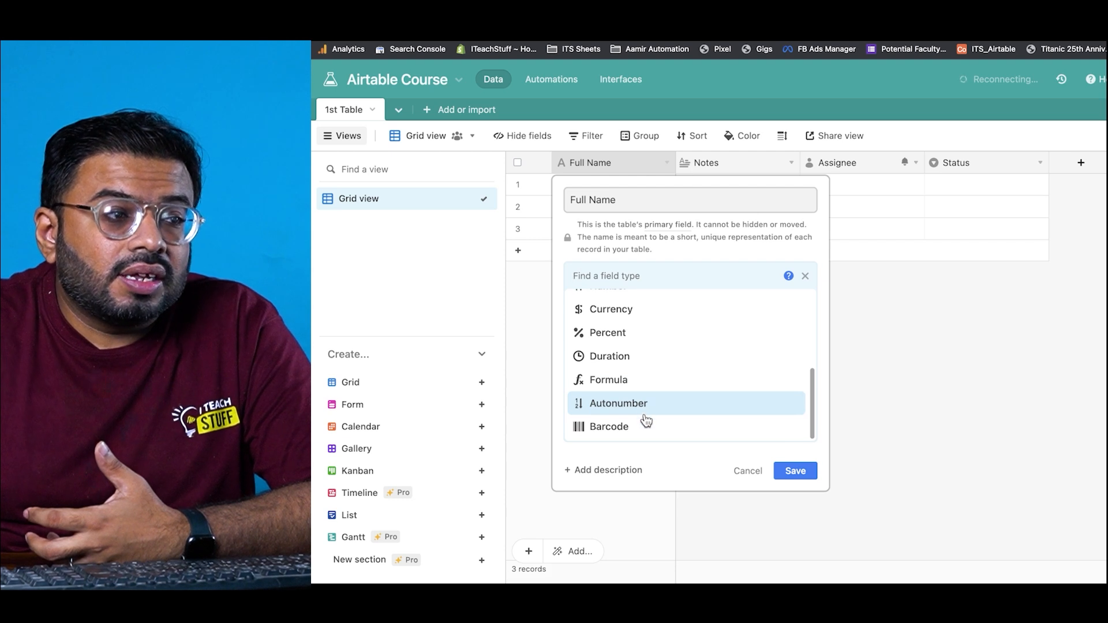
pyautogui.scroll(4, 636, 353)
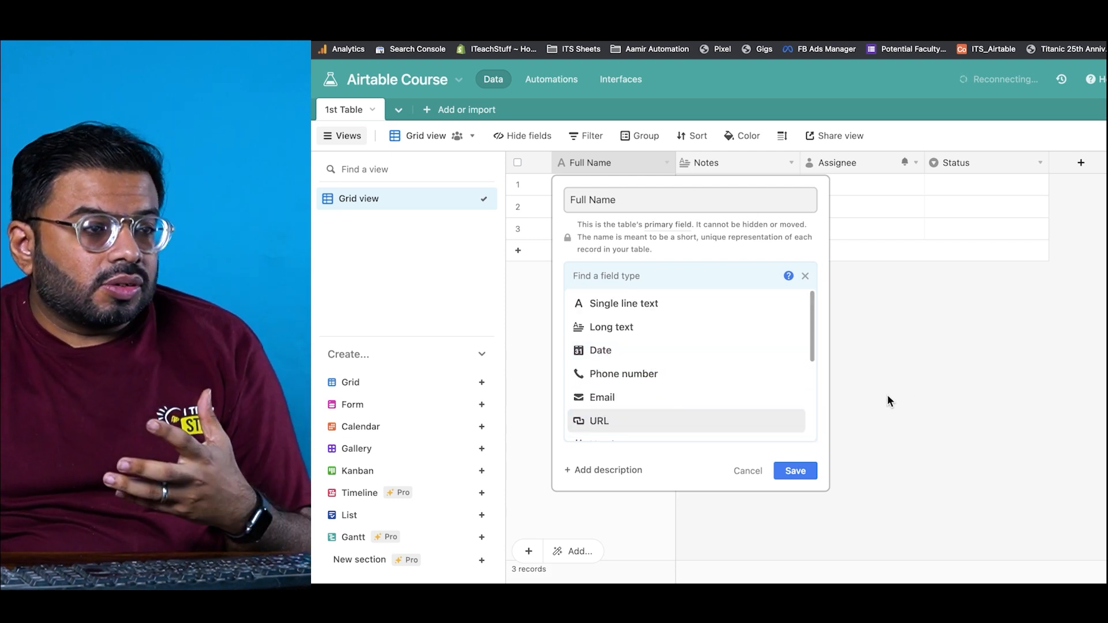
pyautogui.click(888, 398)
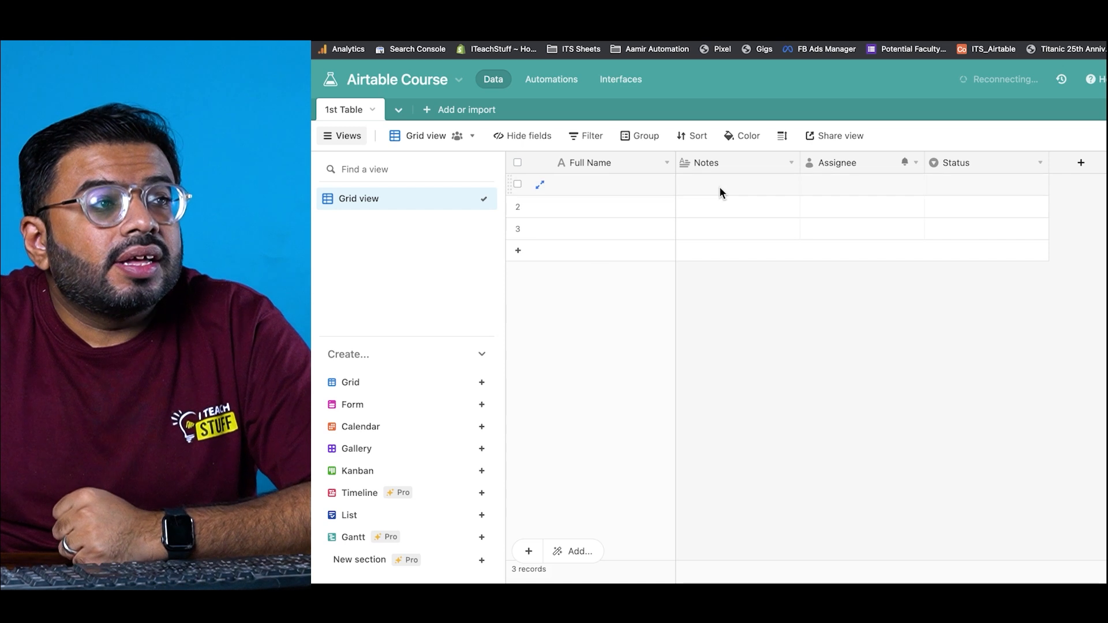
pyautogui.doubleClick(607, 162)
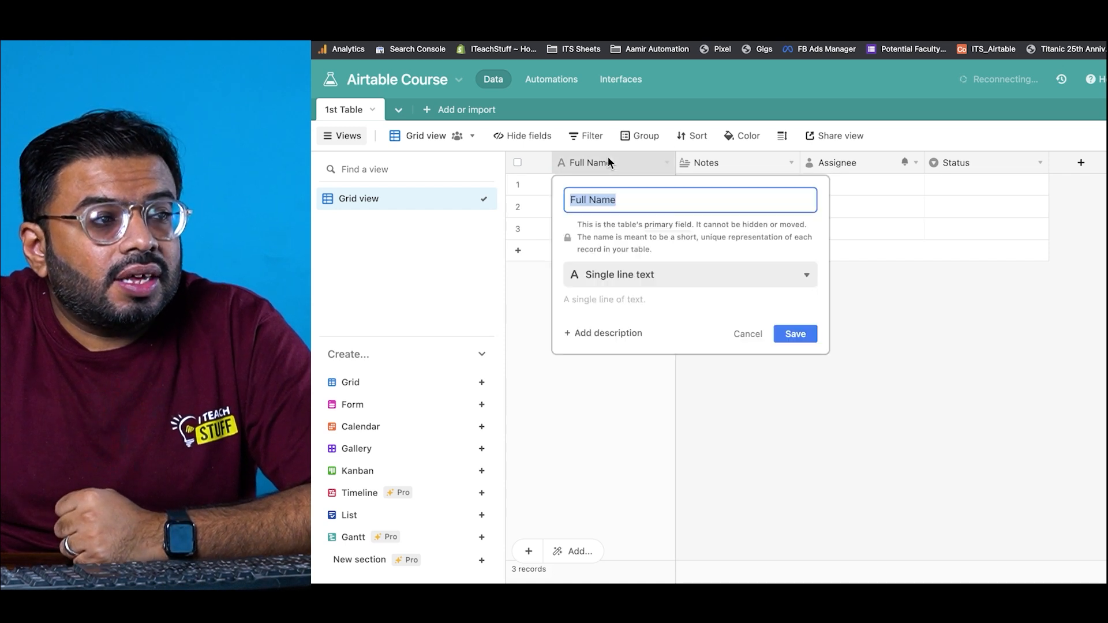
pyautogui.click(614, 287)
pyautogui.scroll(-5, 595, 374)
pyautogui.scroll(2, 647, 324)
pyautogui.click(739, 165)
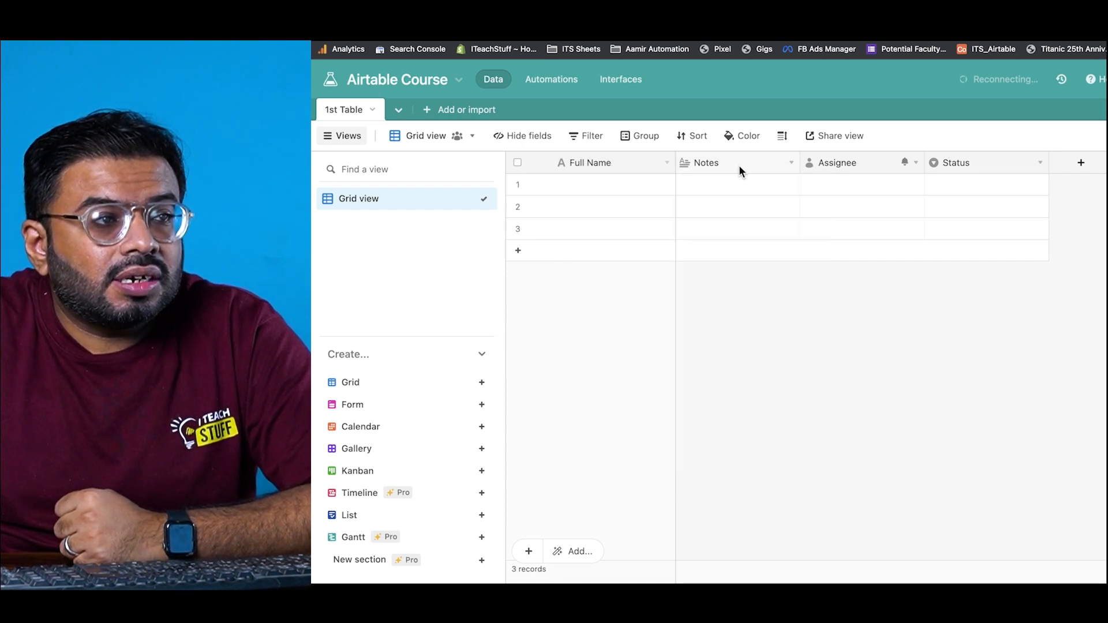
pyautogui.doubleClick(739, 165)
pyautogui.click(863, 234)
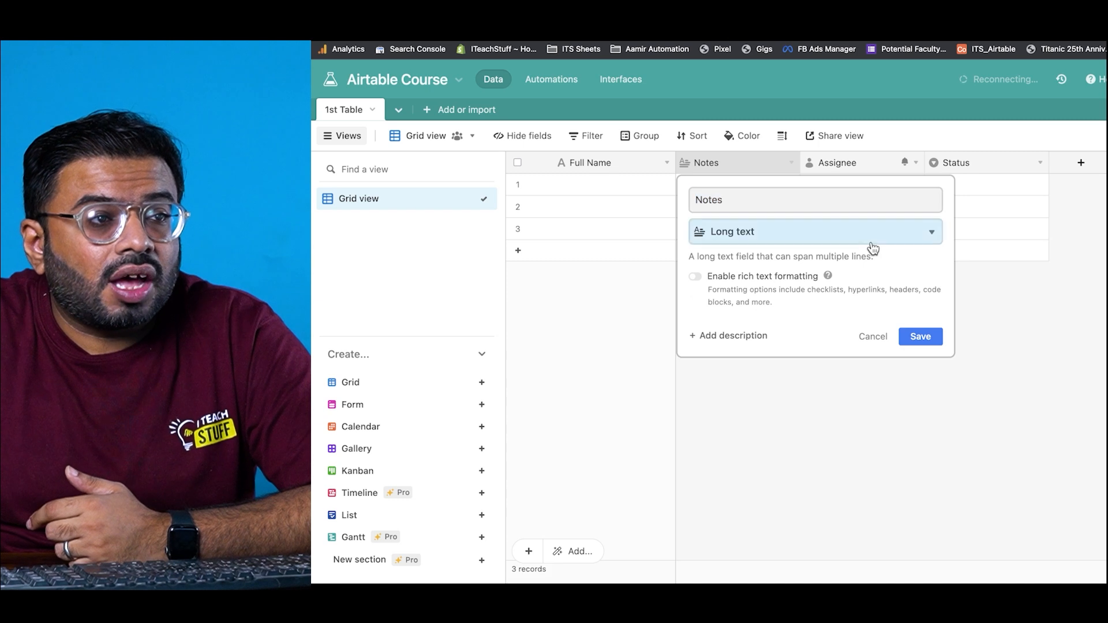
pyautogui.scroll(-3, 855, 325)
pyautogui.scroll(-8, 855, 326)
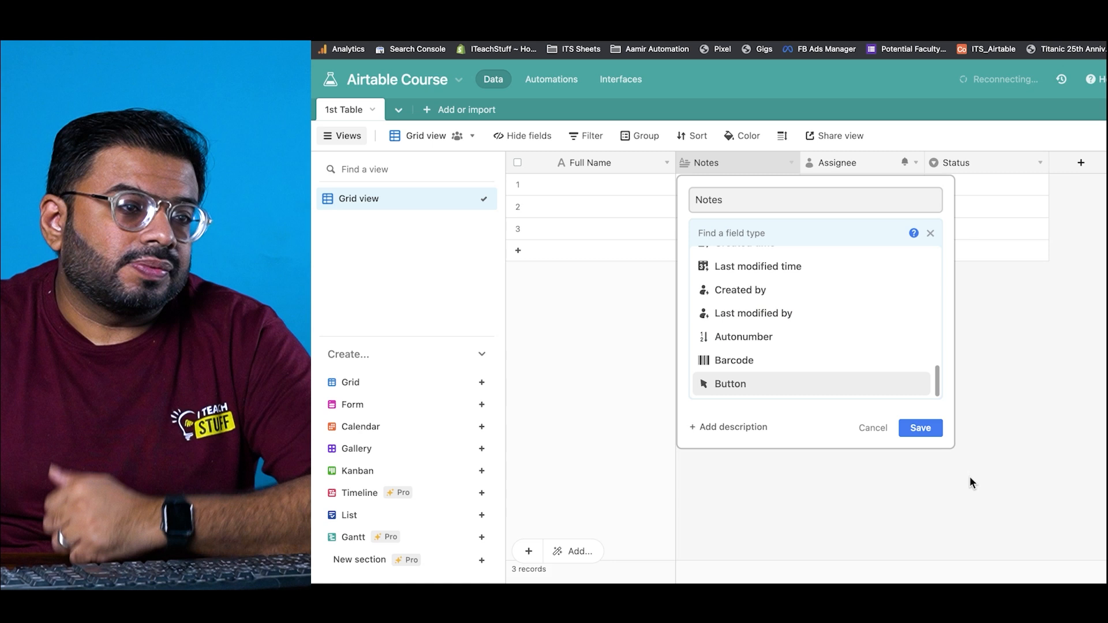
pyautogui.click(968, 483)
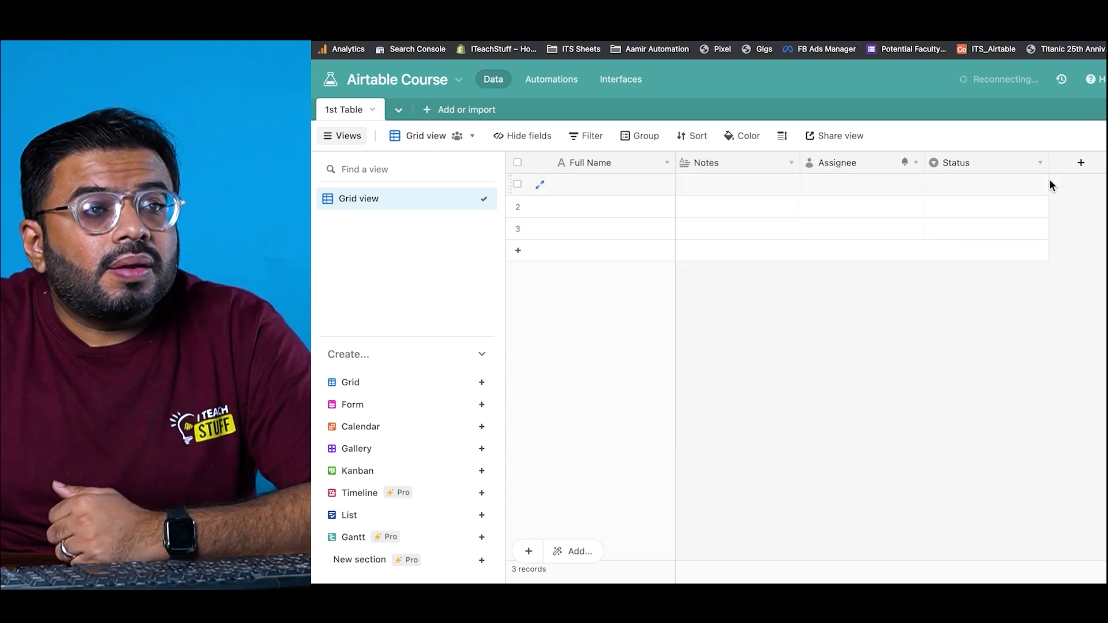
# Step: Add a Single line text field named 'Single' to 1st Table
pyautogui.click(1098, 170)
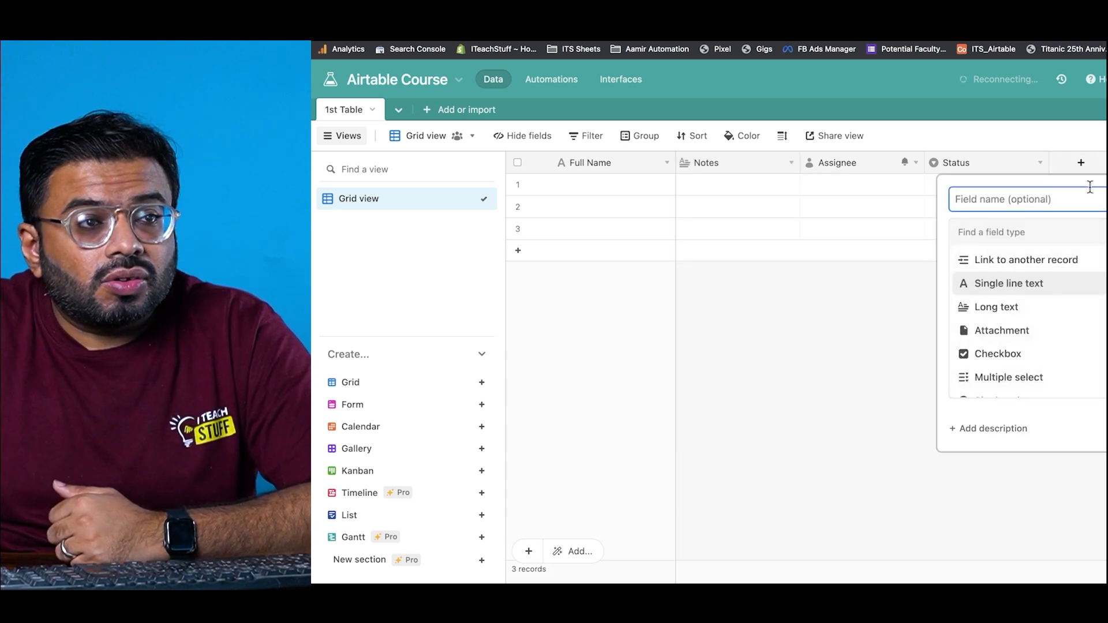
pyautogui.scroll(-10, 1028, 317)
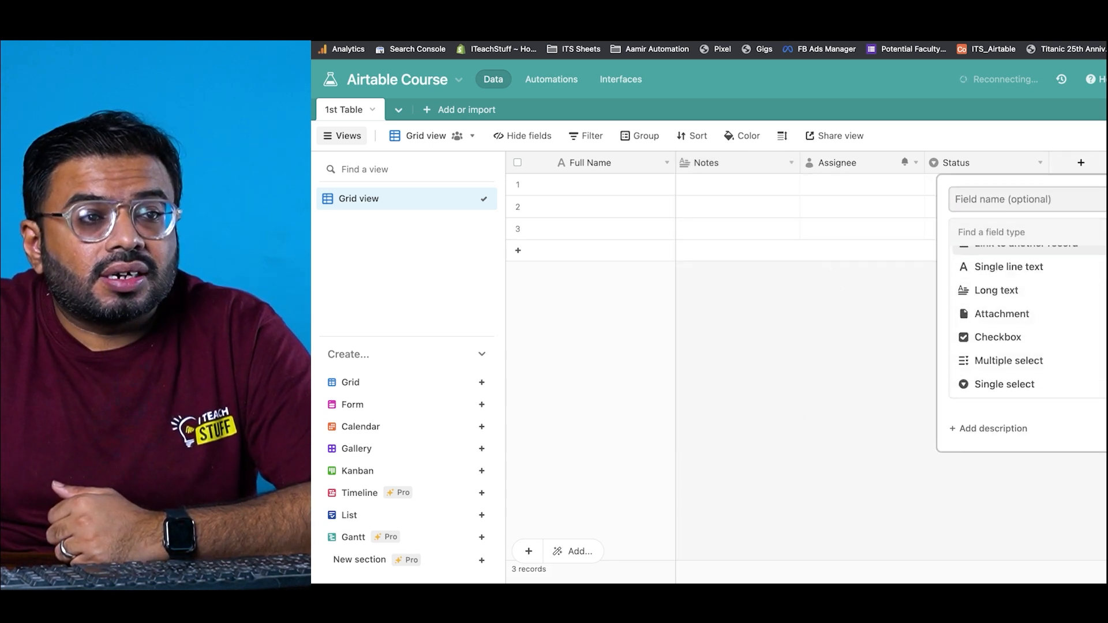
pyautogui.scroll(10, 1027, 317)
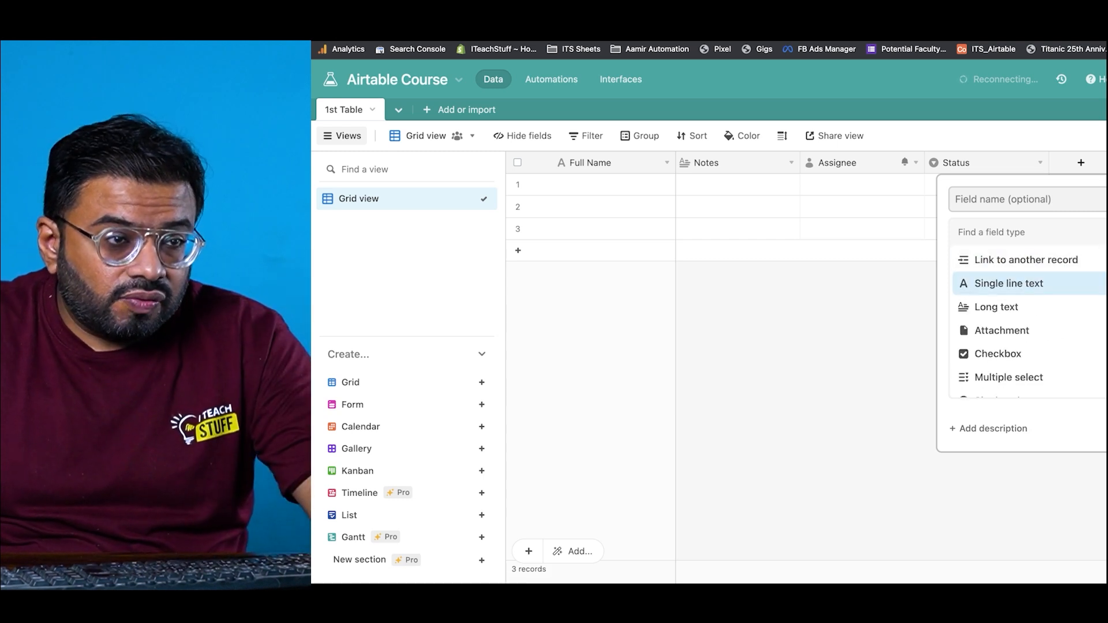
pyautogui.click(1009, 283)
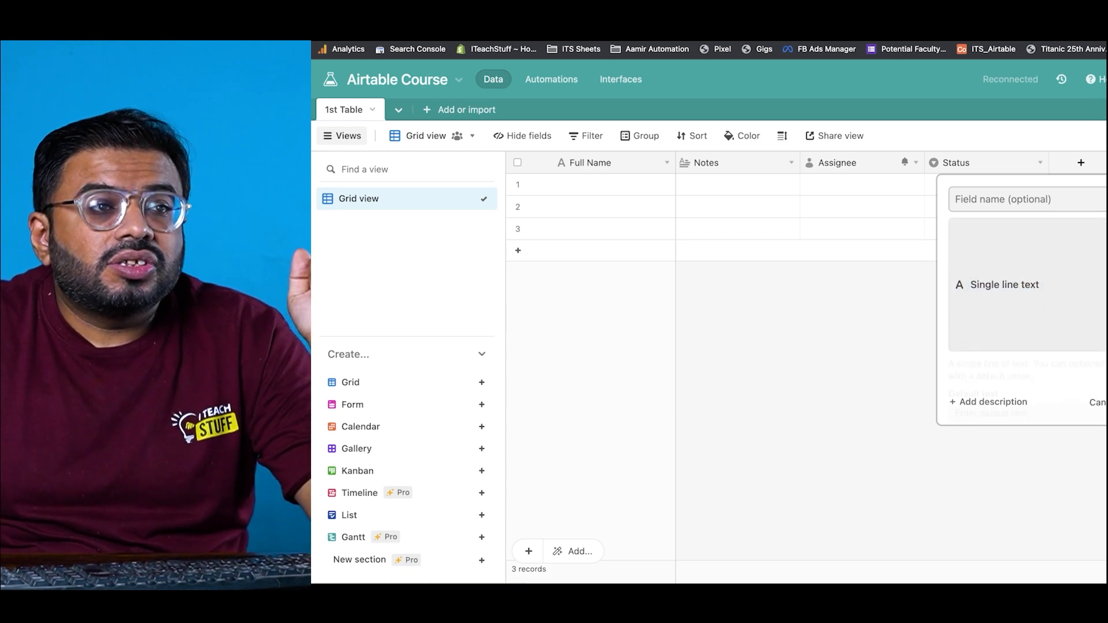
pyautogui.click(1080, 205)
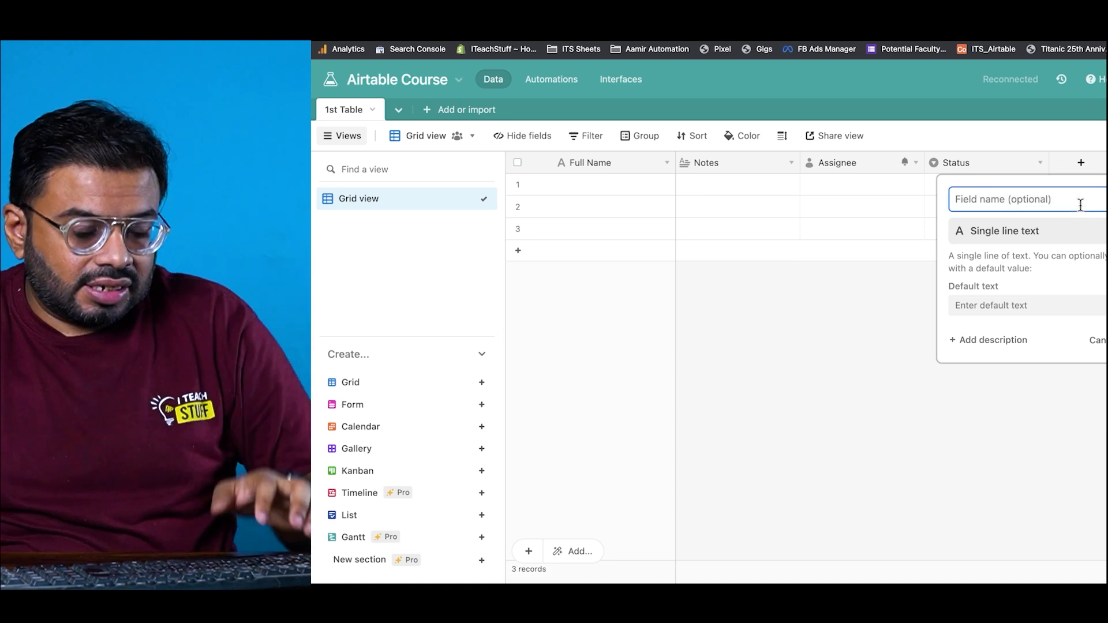
pyautogui.write('Single')
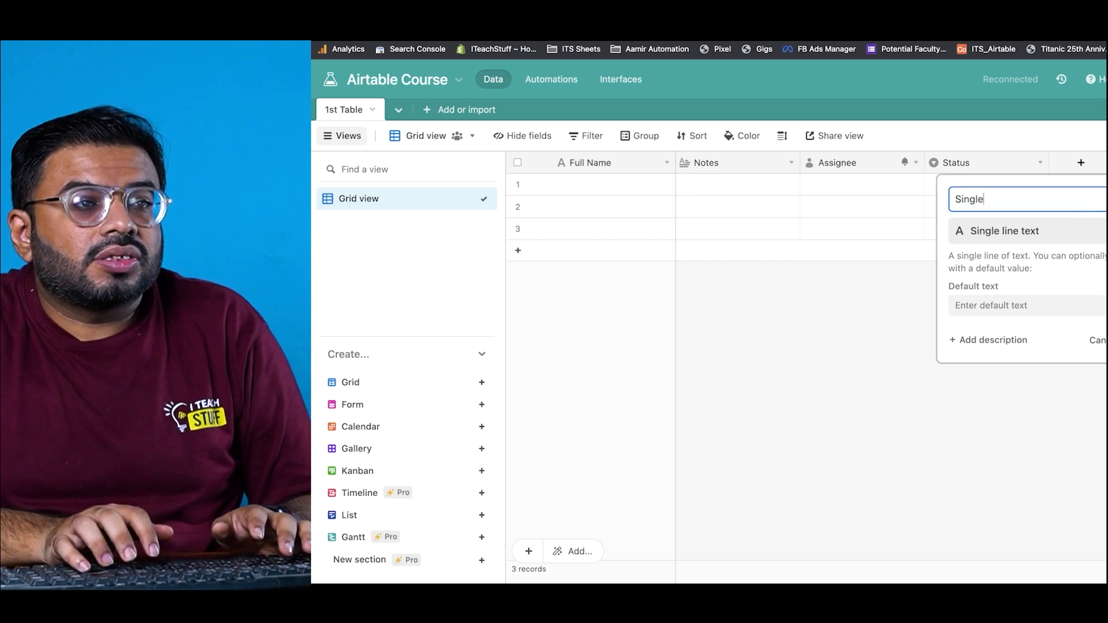
pyautogui.press('Return')
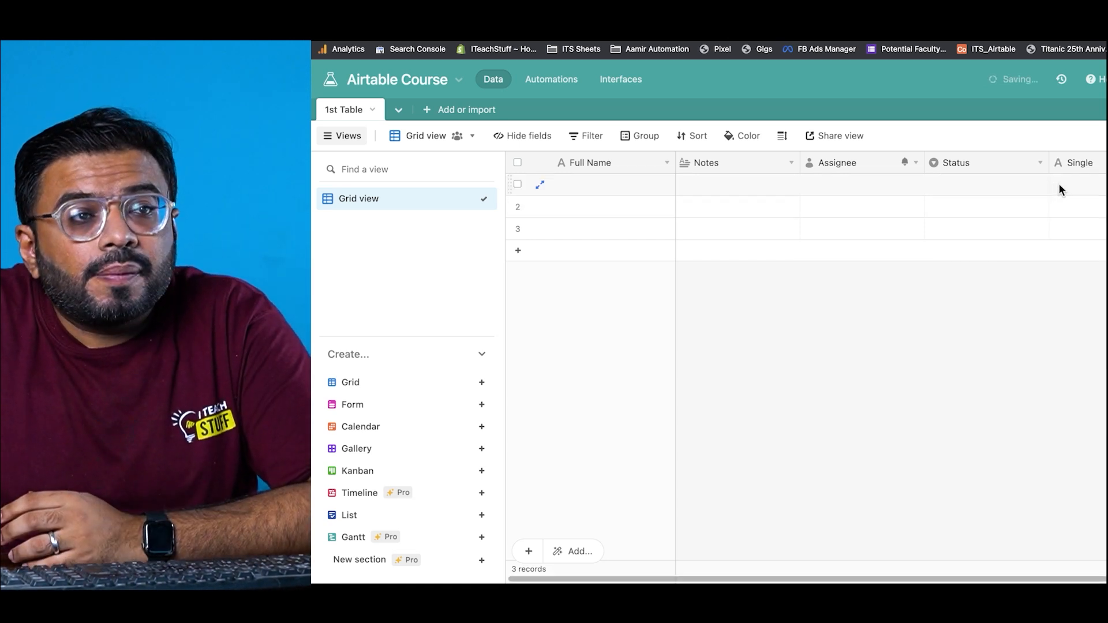
# Step: Enter test text 'kjfklsdjslkdfj' in row 1 of the Single field, leaving row 2 empty
pyautogui.write('kjfklsdjslkdfj')
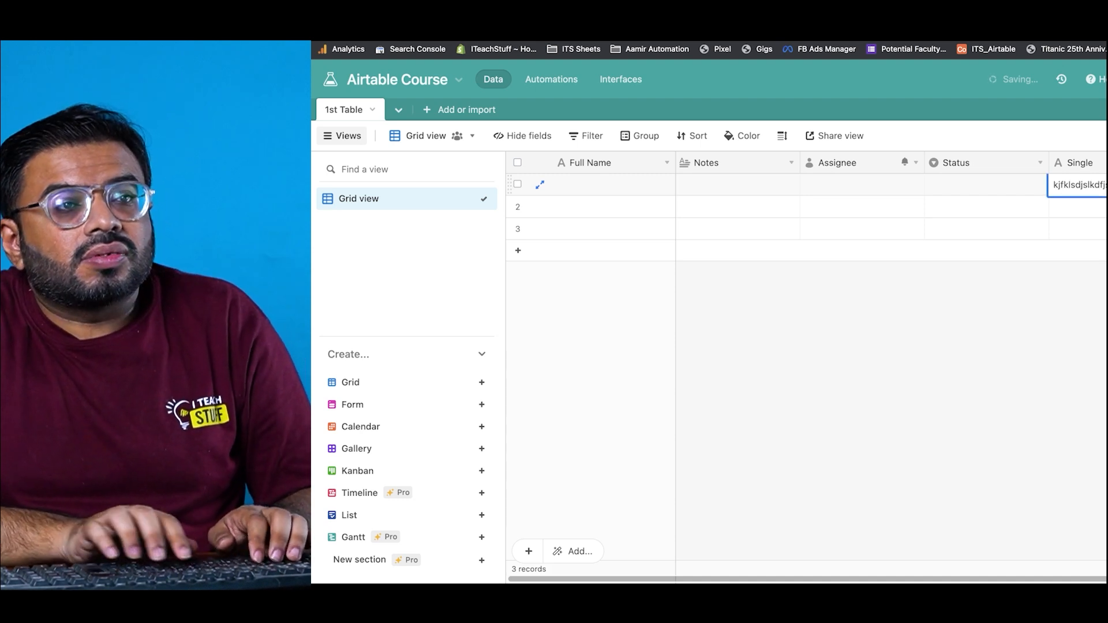
pyautogui.press('Return')
pyautogui.write('sdfjkljsf')
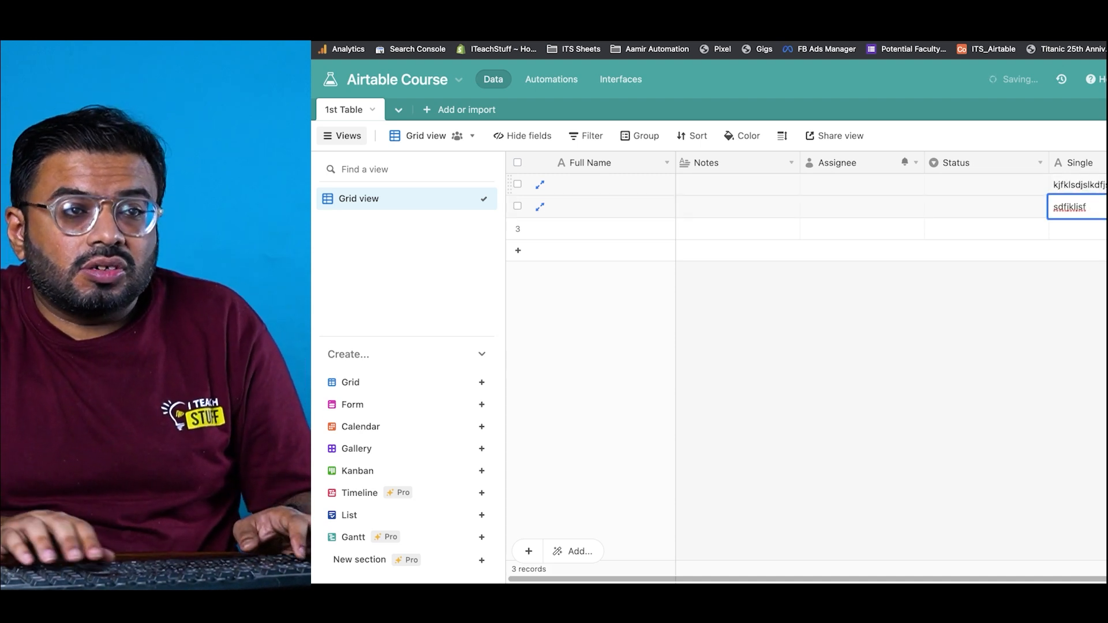
pyautogui.press('BackSpace')
pyautogui.press('BackSpace')
pyautogui.press('BackSpace')
pyautogui.press('BackSpace')
pyautogui.press('Return')
pyautogui.press('Up')
pyautogui.press('Up')
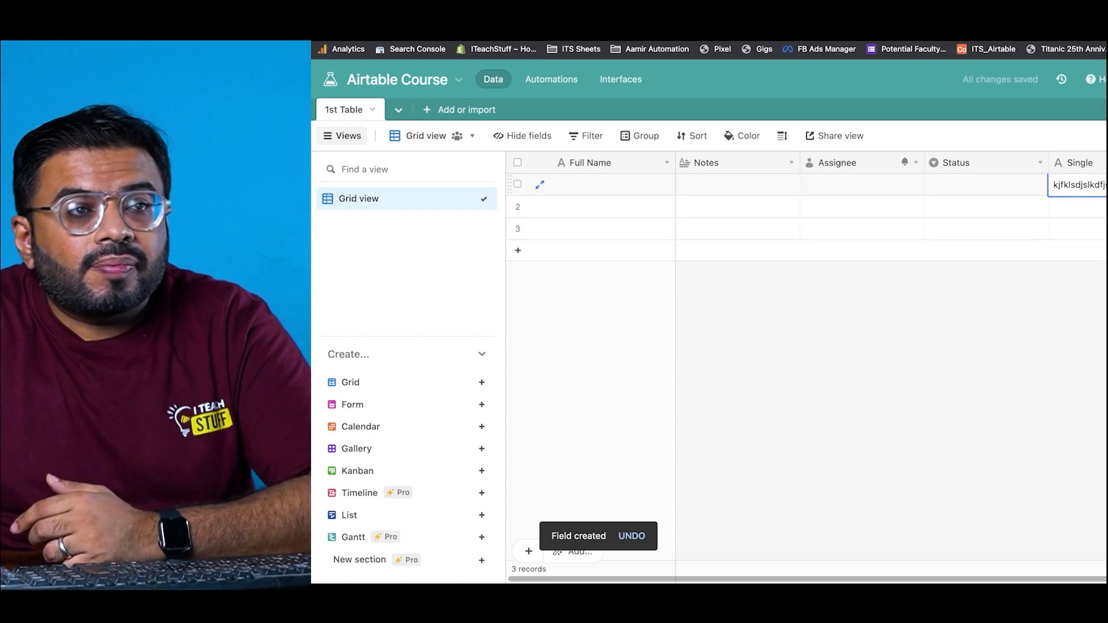
# Step: Set the Single field's default text to 'Aa' and add a fourth record prefilled with it
pyautogui.doubleClick(1080, 163)
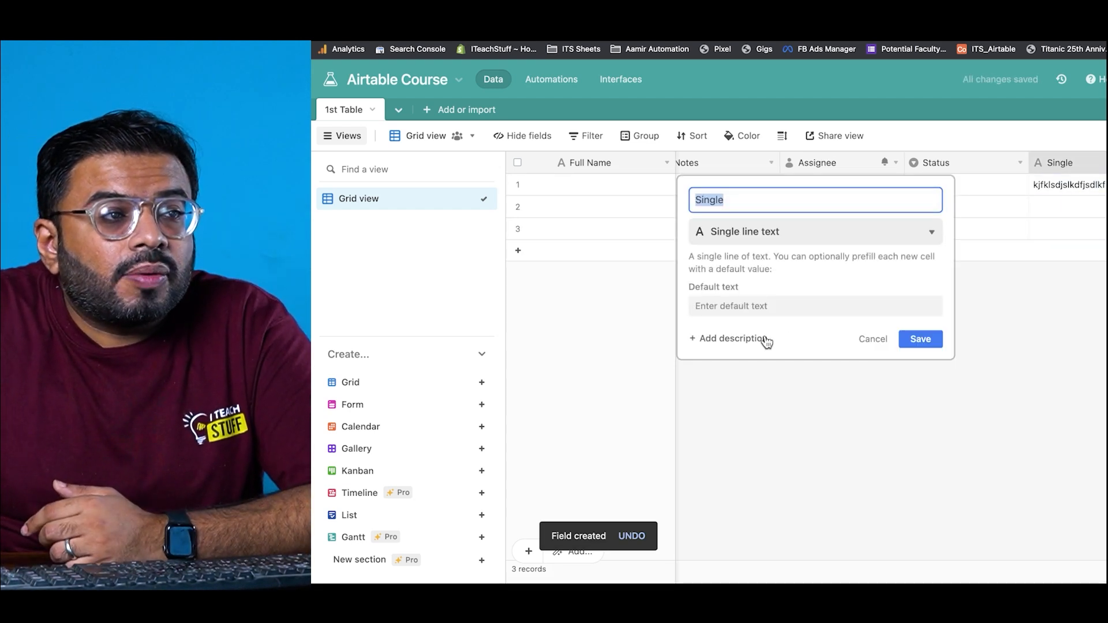
pyautogui.click(777, 310)
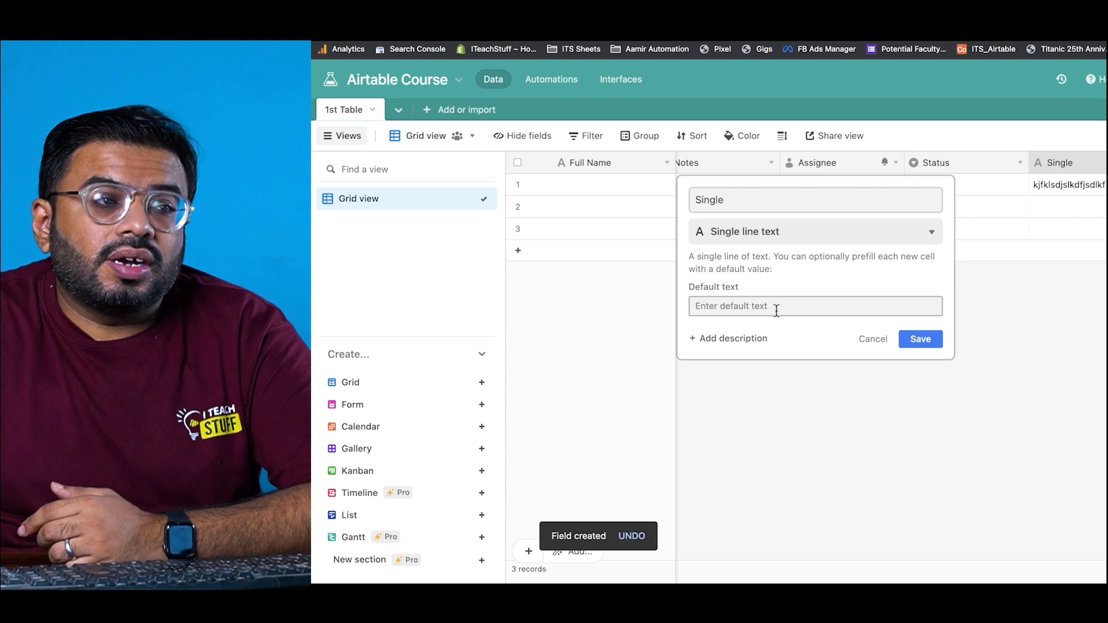
pyautogui.write('Aamir')
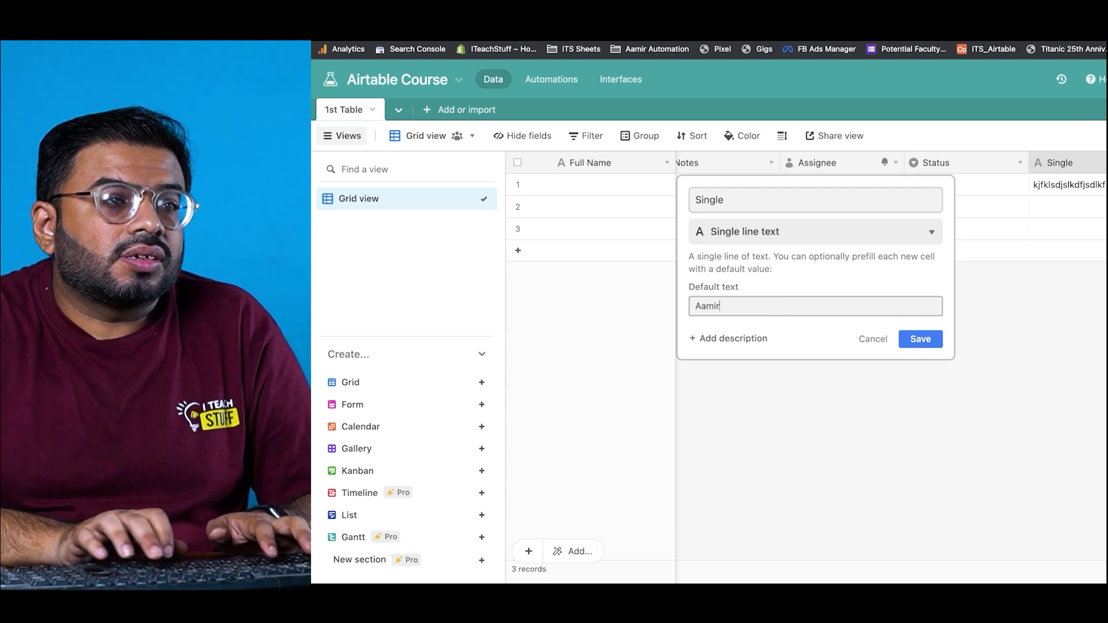
pyautogui.click(926, 339)
pyautogui.click(1056, 212)
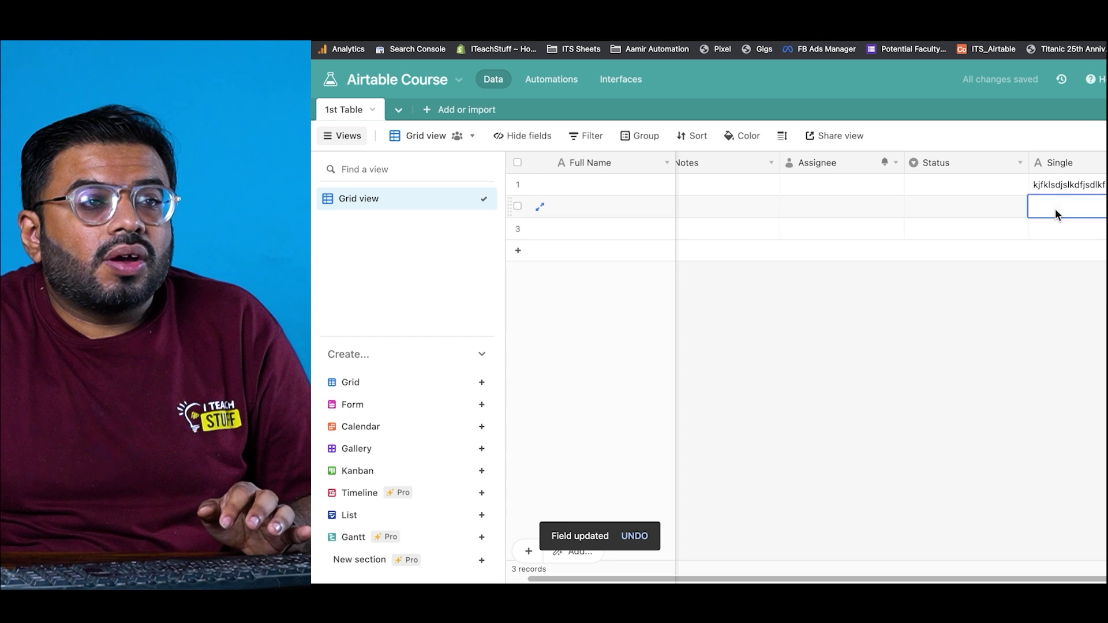
pyautogui.click(518, 250)
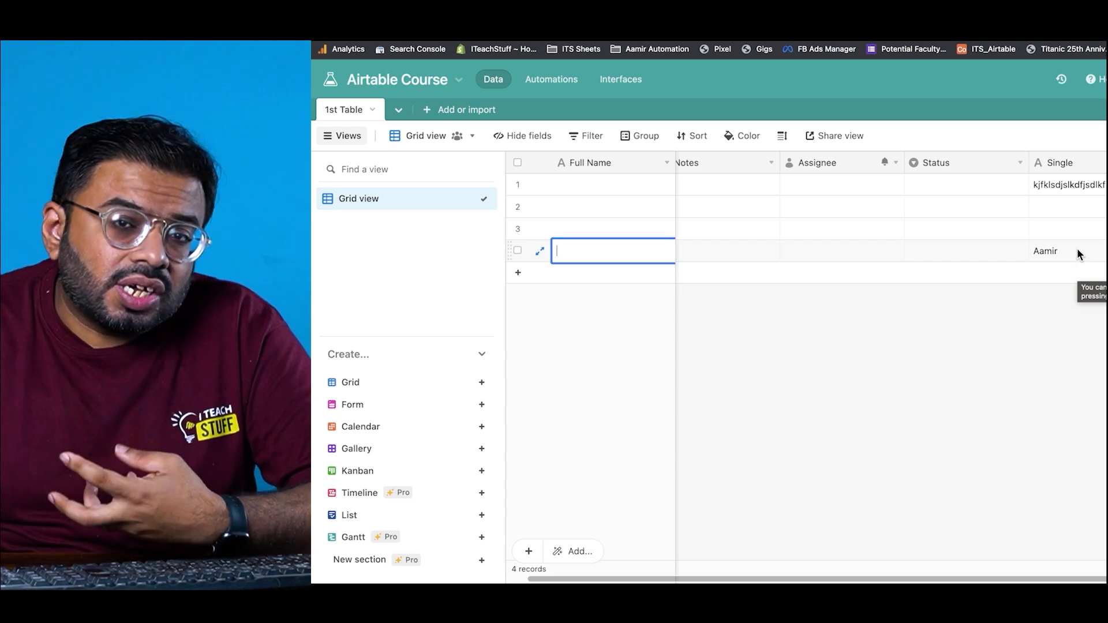
# Step: Change the Single field's type to Long text
pyautogui.doubleClick(1085, 165)
pyautogui.click(924, 229)
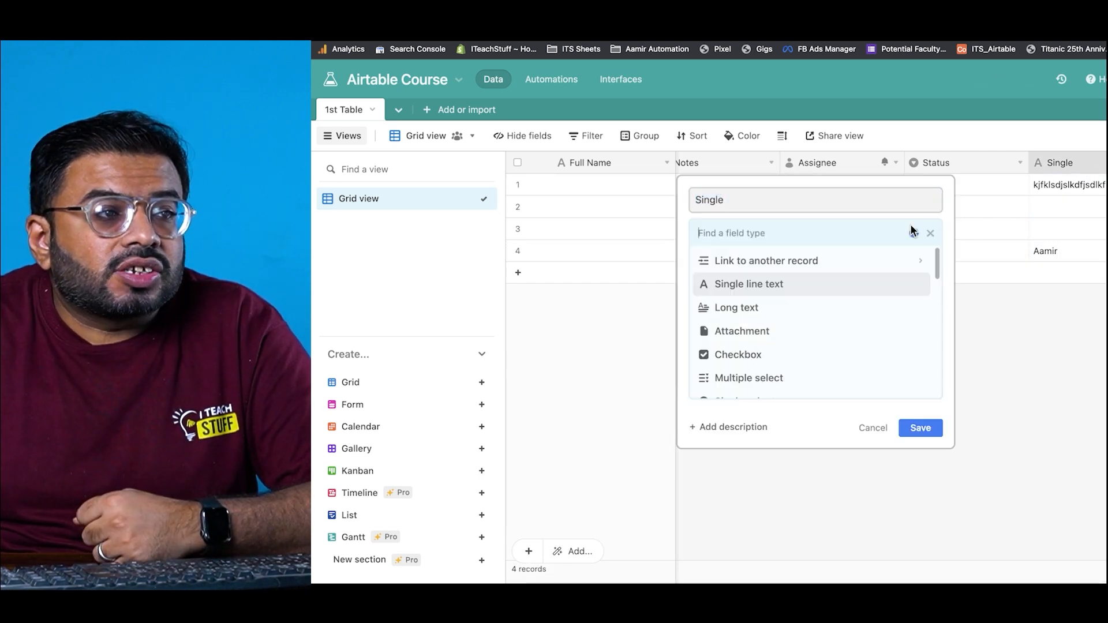
pyautogui.click(830, 314)
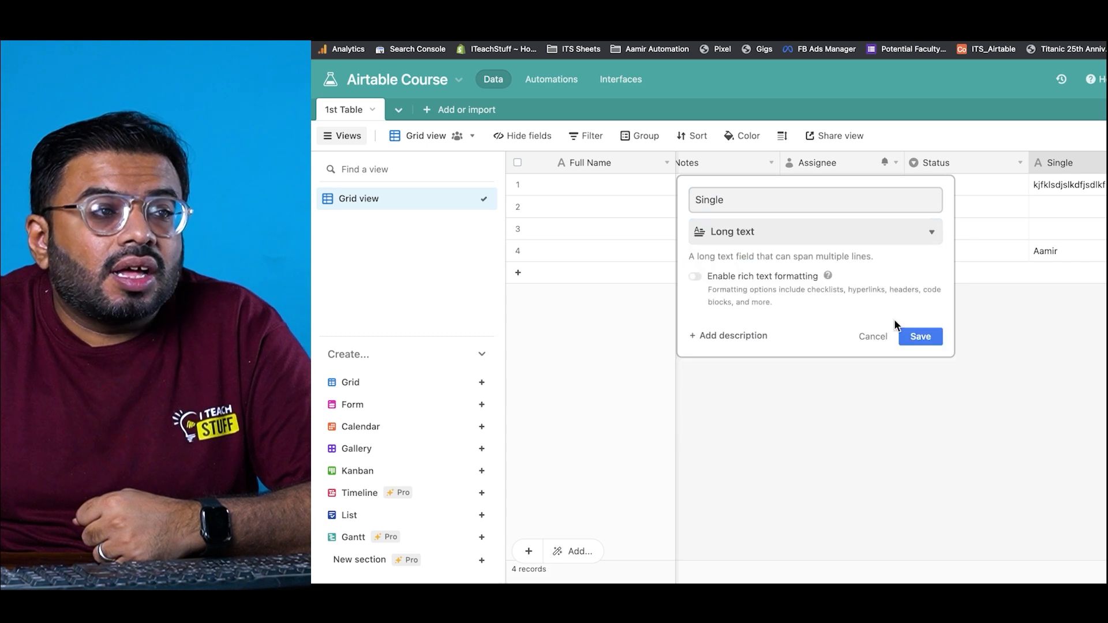
pyautogui.click(916, 337)
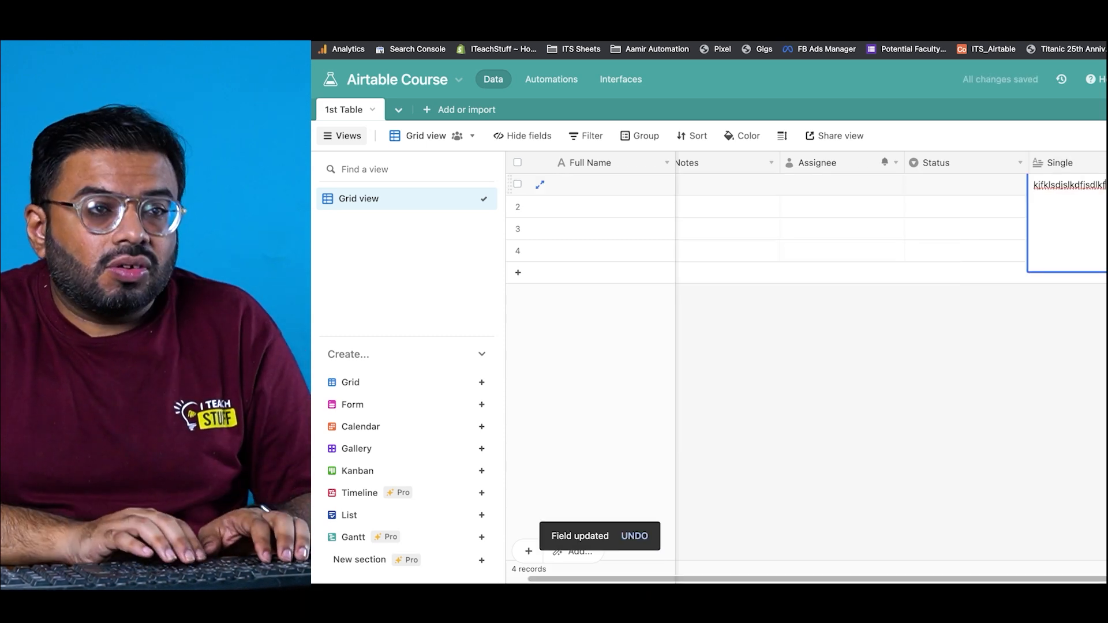
# Step: Enter 'kfklsjflkdf' on its own line inside the long-text cell
pyautogui.press('Return')
pyautogui.write('kfklsjflkdf')
pyautogui.press('Return')
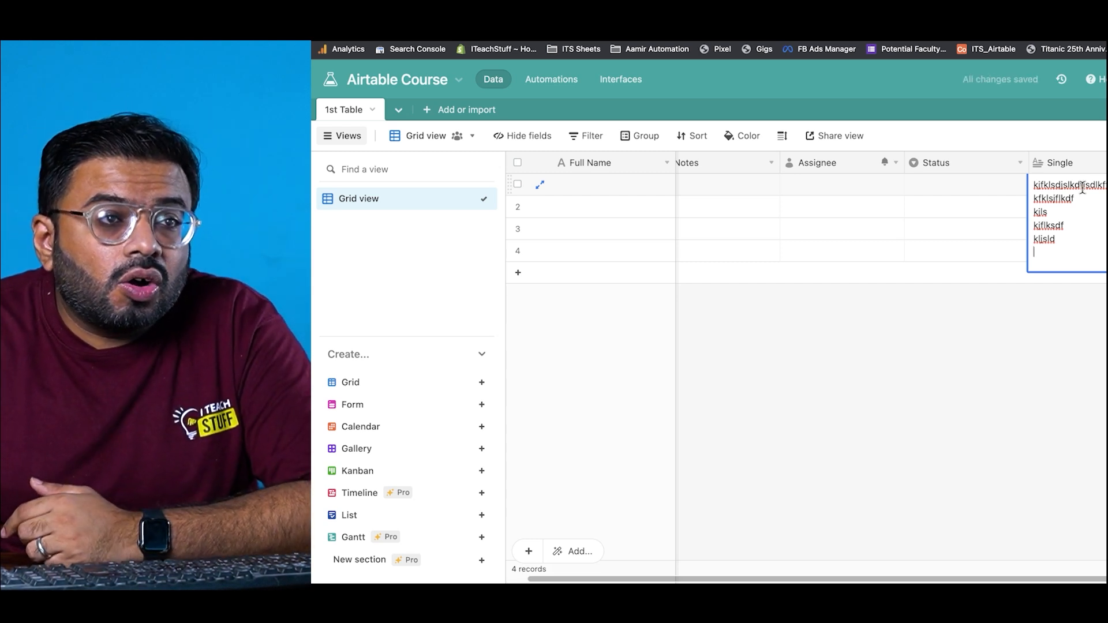
pyautogui.doubleClick(1080, 167)
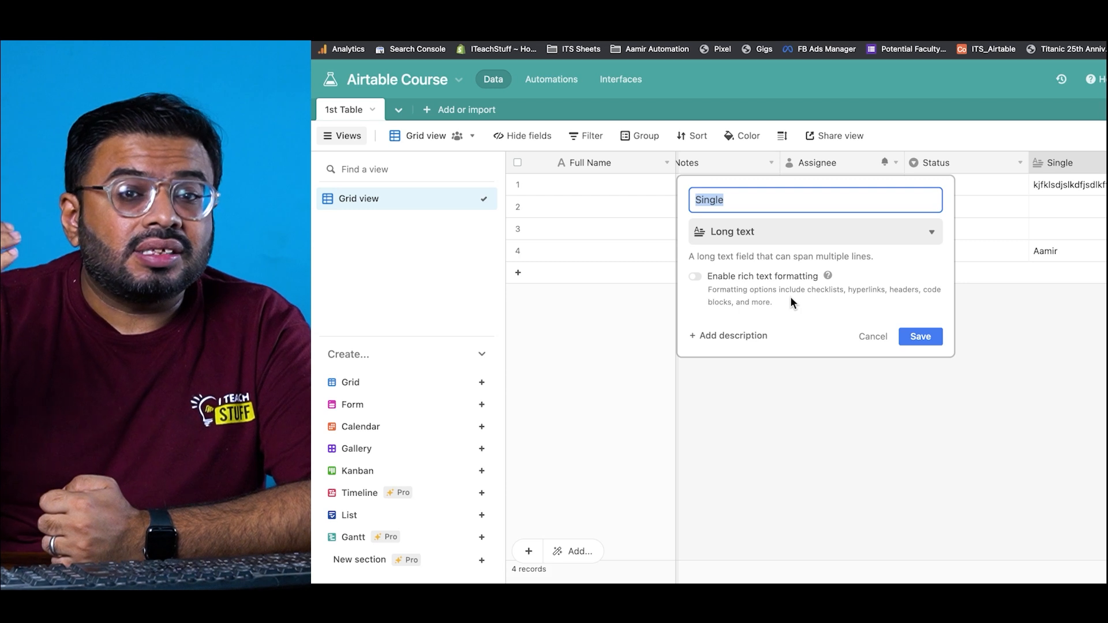
# Step: Switch the Single field to Attachment and confirm the conversion that clears its text
pyautogui.click(823, 233)
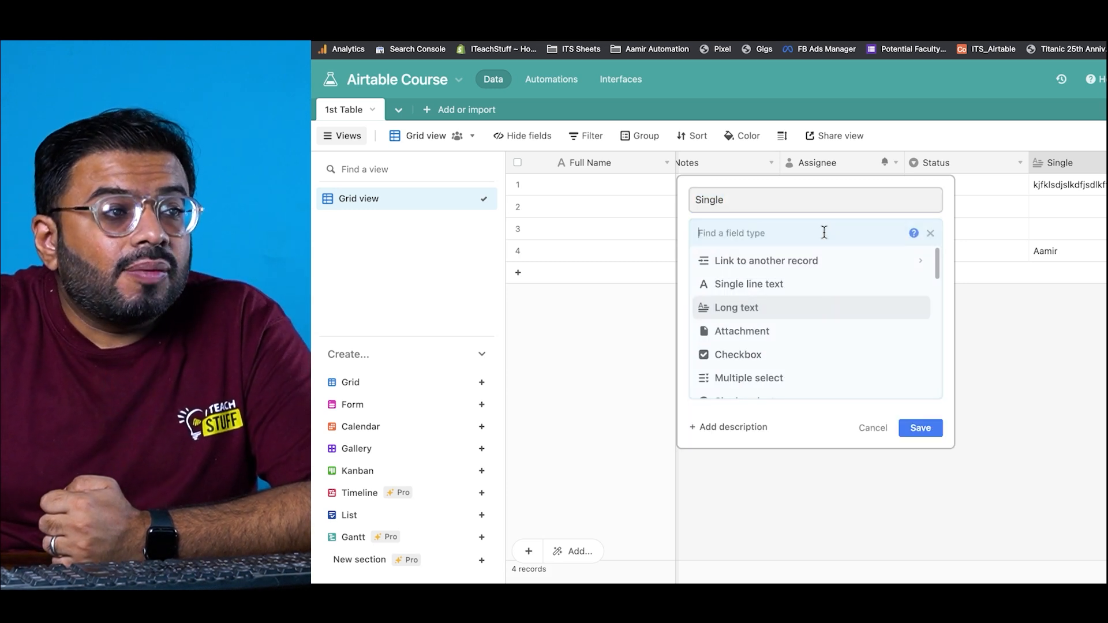
pyautogui.click(754, 338)
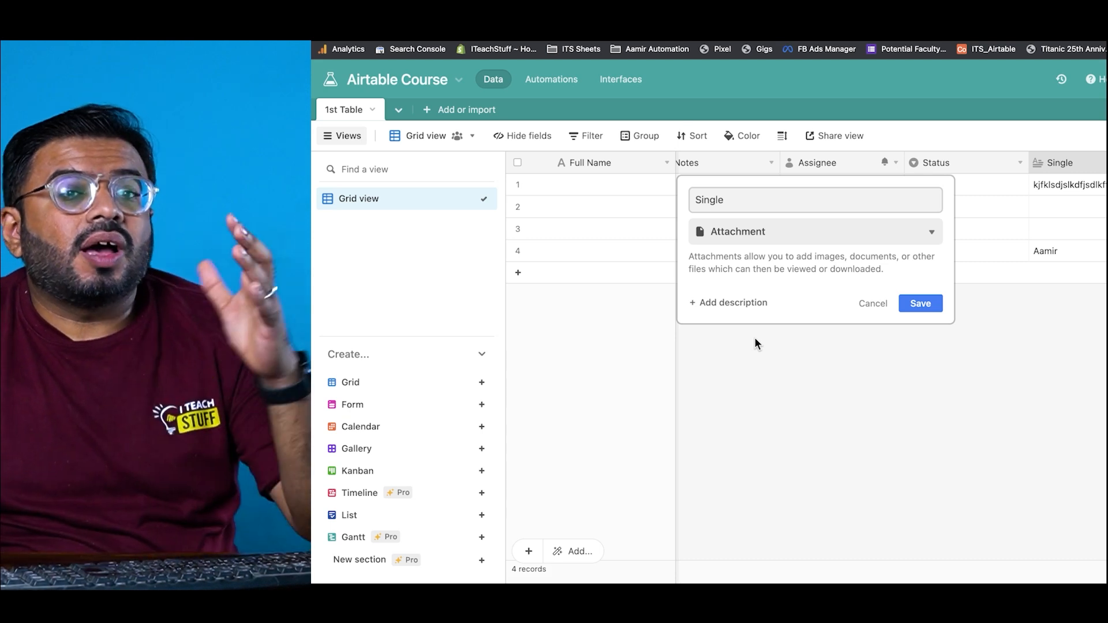
pyautogui.click(917, 304)
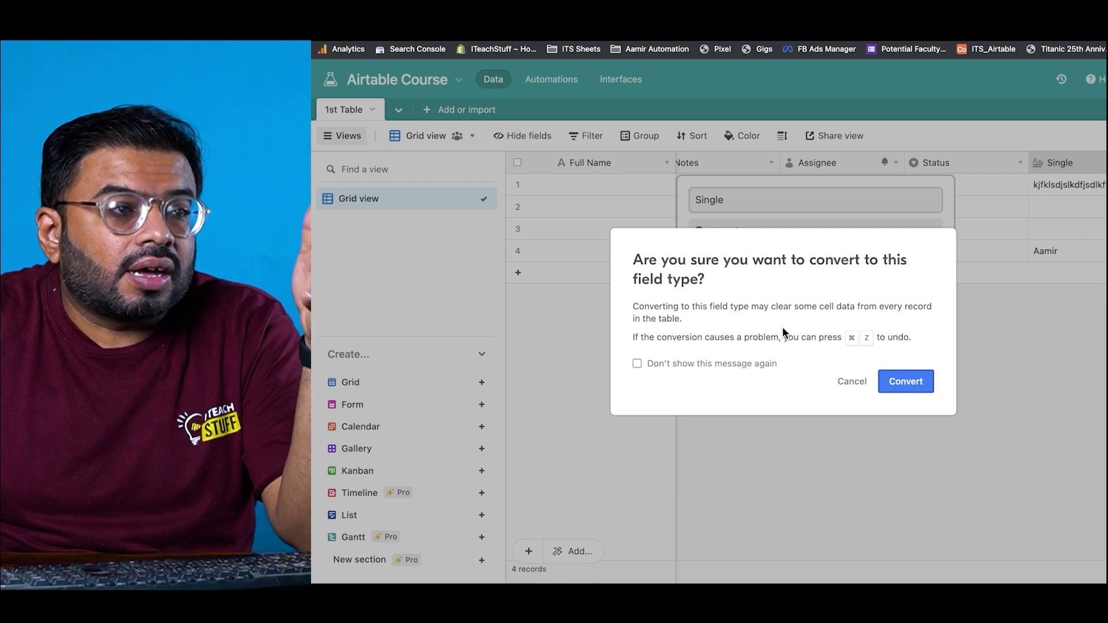
pyautogui.click(896, 382)
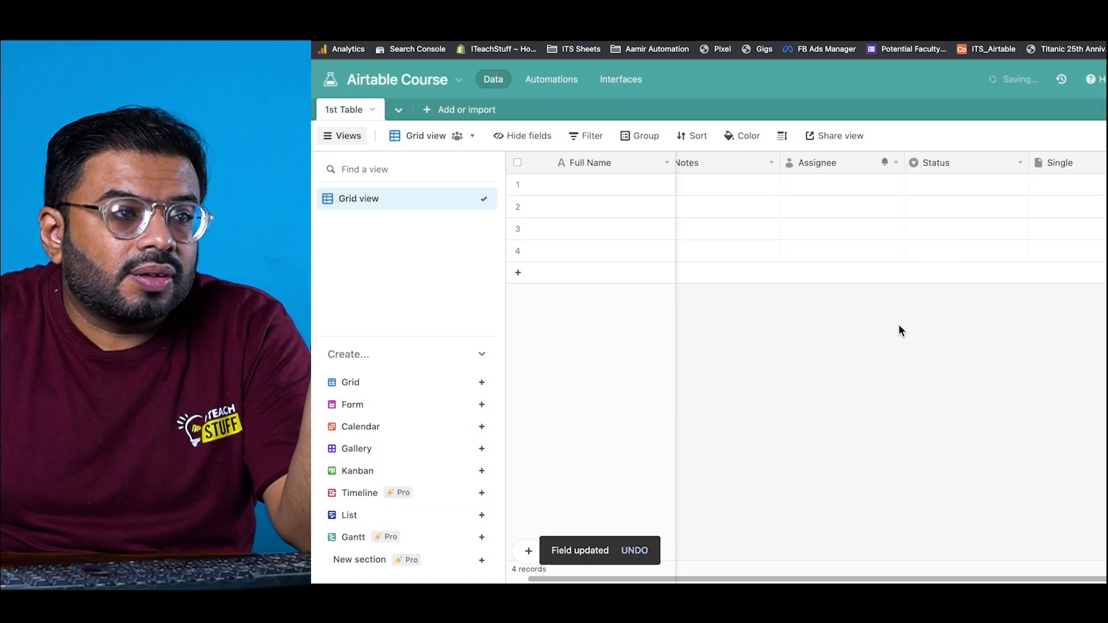
pyautogui.click(1099, 185)
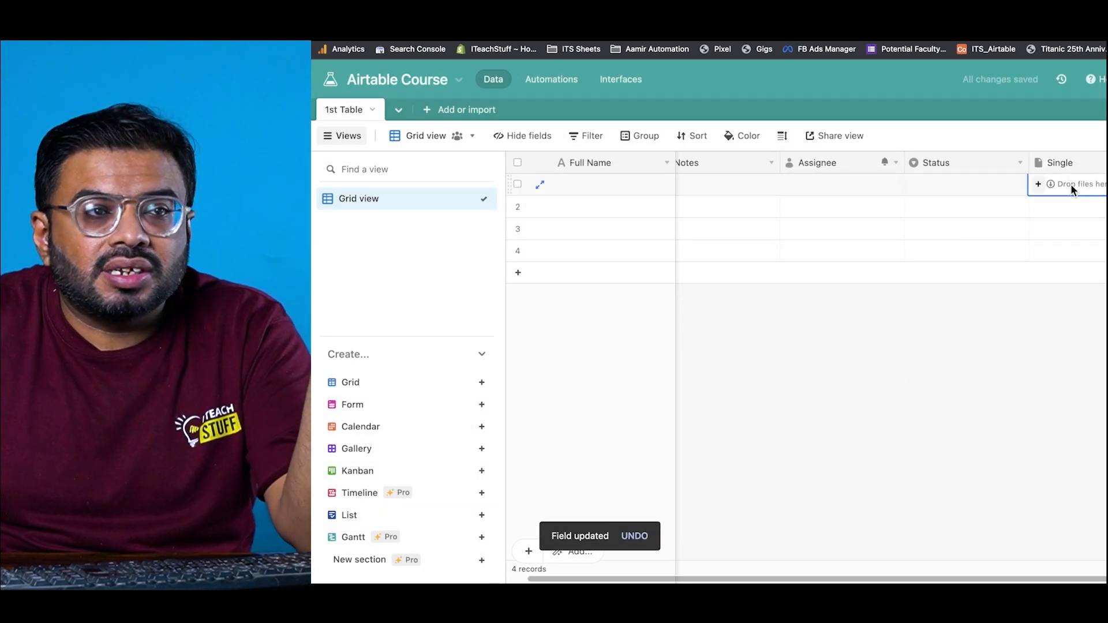
# Step: Upload shutterstock_1972687862.jpg into row 1's Single cell and view it full size
pyautogui.click(1038, 184)
pyautogui.moveTo(561, 371)
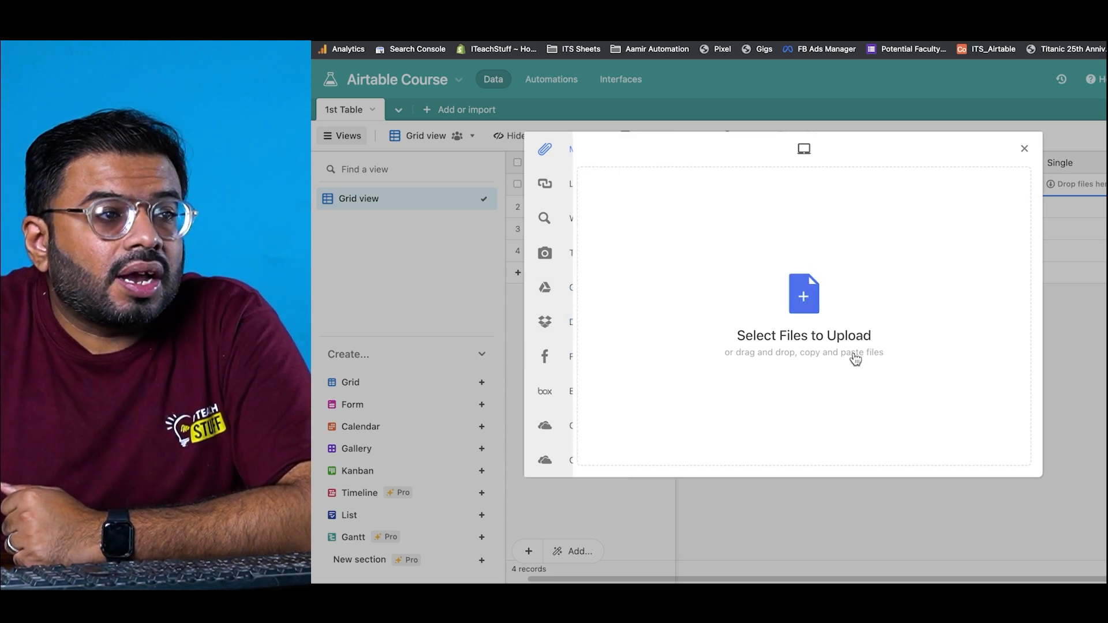
pyautogui.click(827, 312)
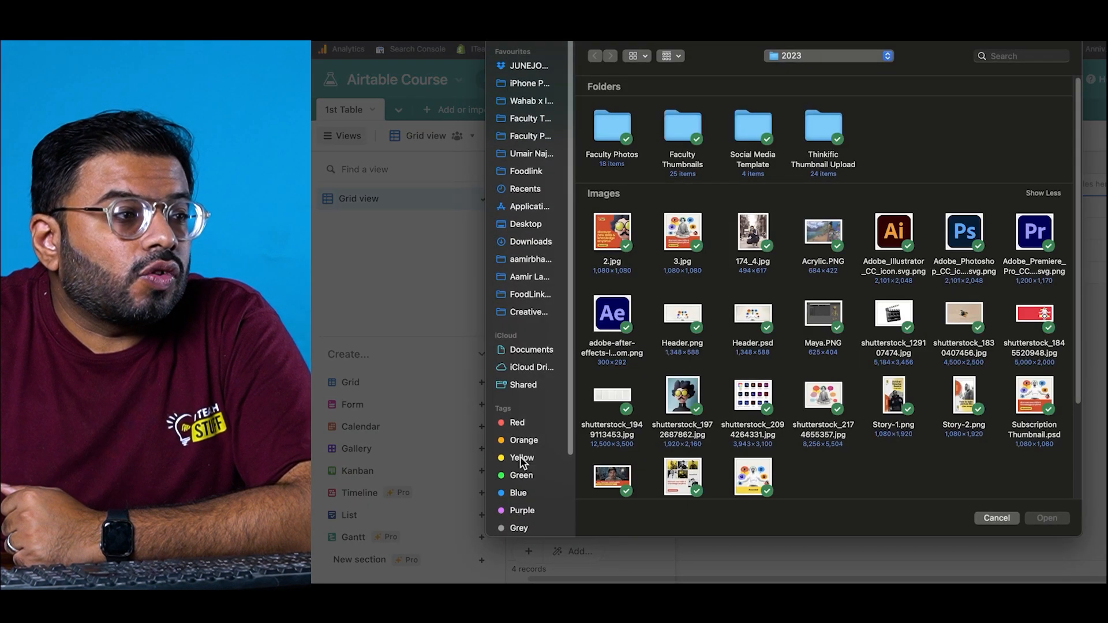
pyautogui.click(685, 392)
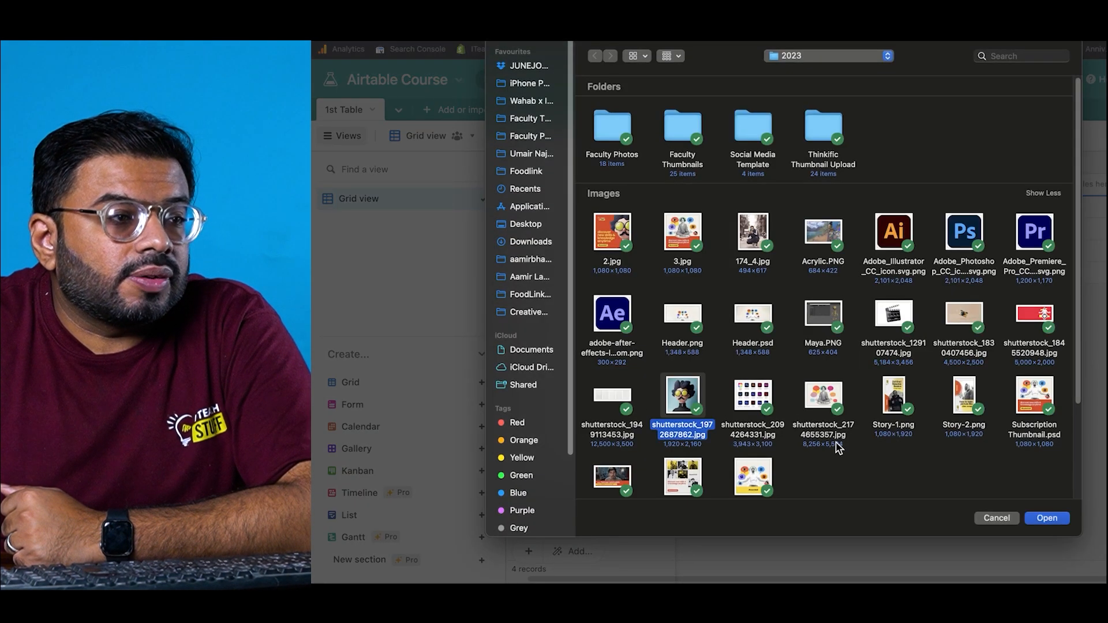
pyautogui.click(1050, 518)
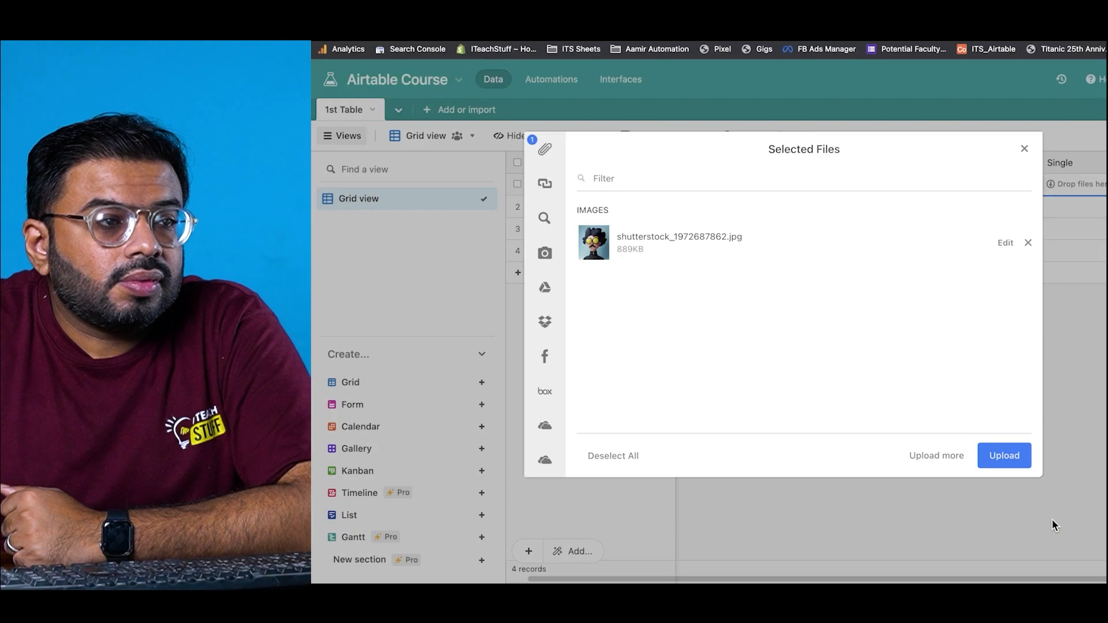
pyautogui.click(1004, 456)
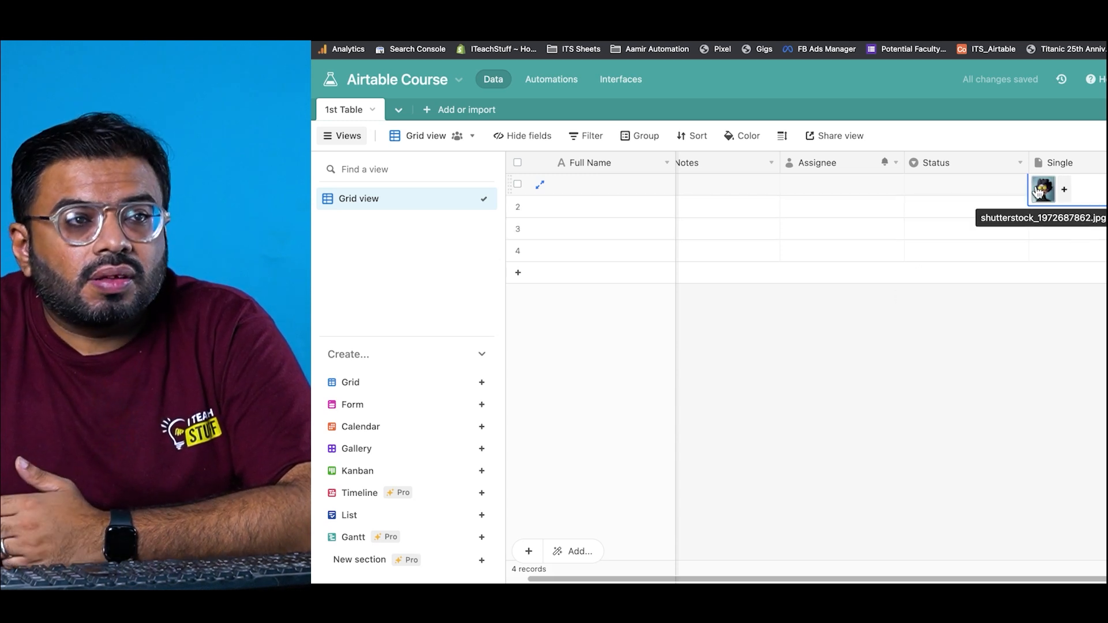
pyautogui.click(1044, 189)
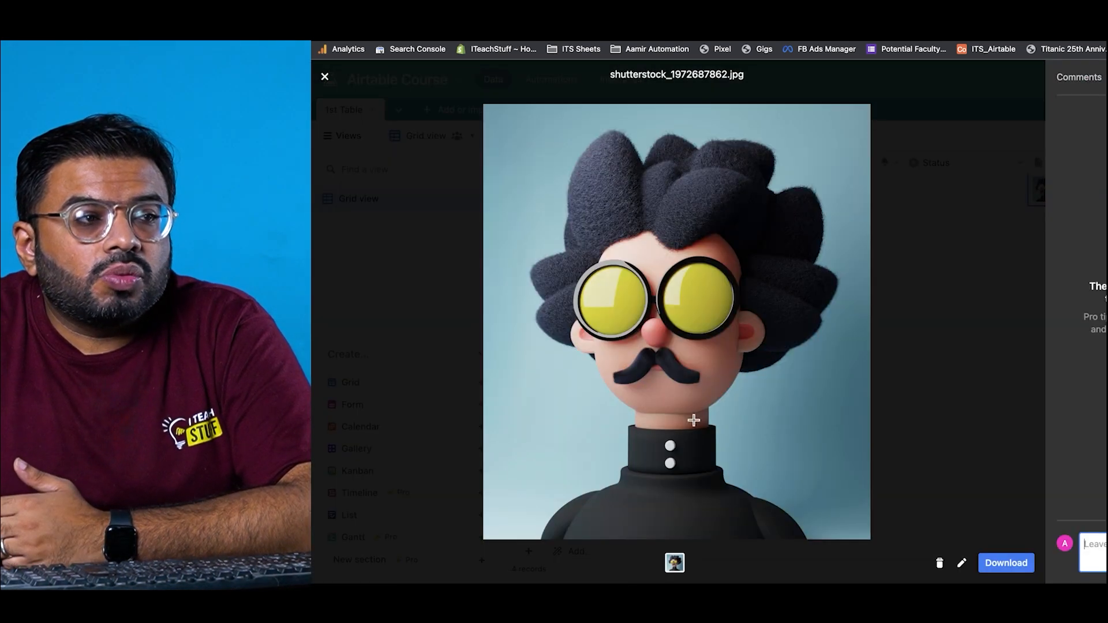
pyautogui.click(325, 76)
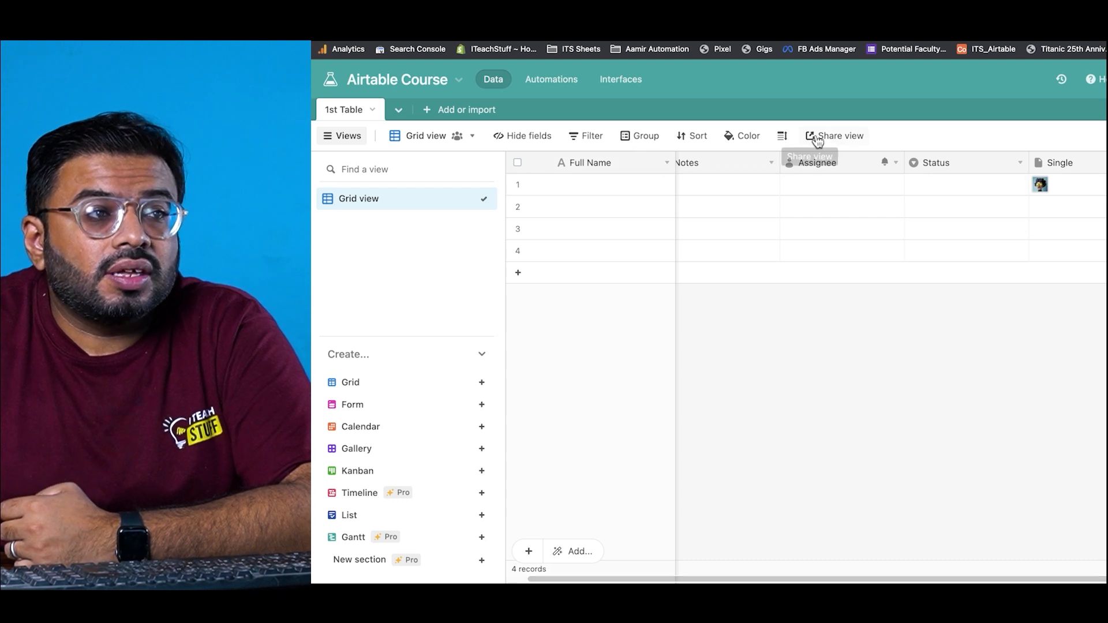
# Step: Try Medium, Tall and Extra Tall row heights, then settle on Medium
pyautogui.click(784, 136)
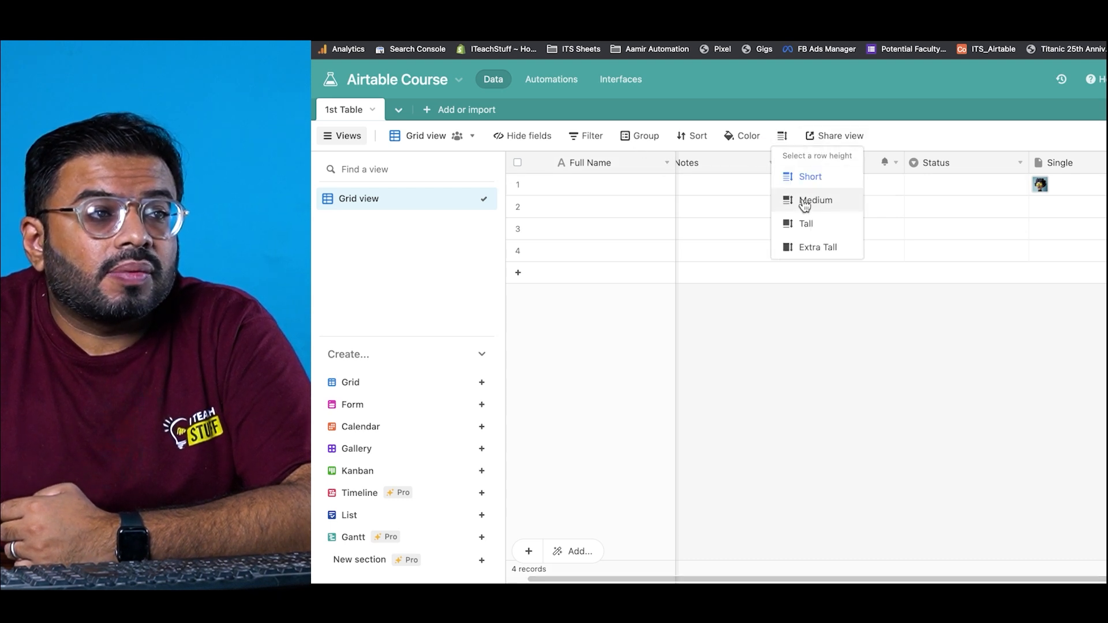
pyautogui.click(808, 199)
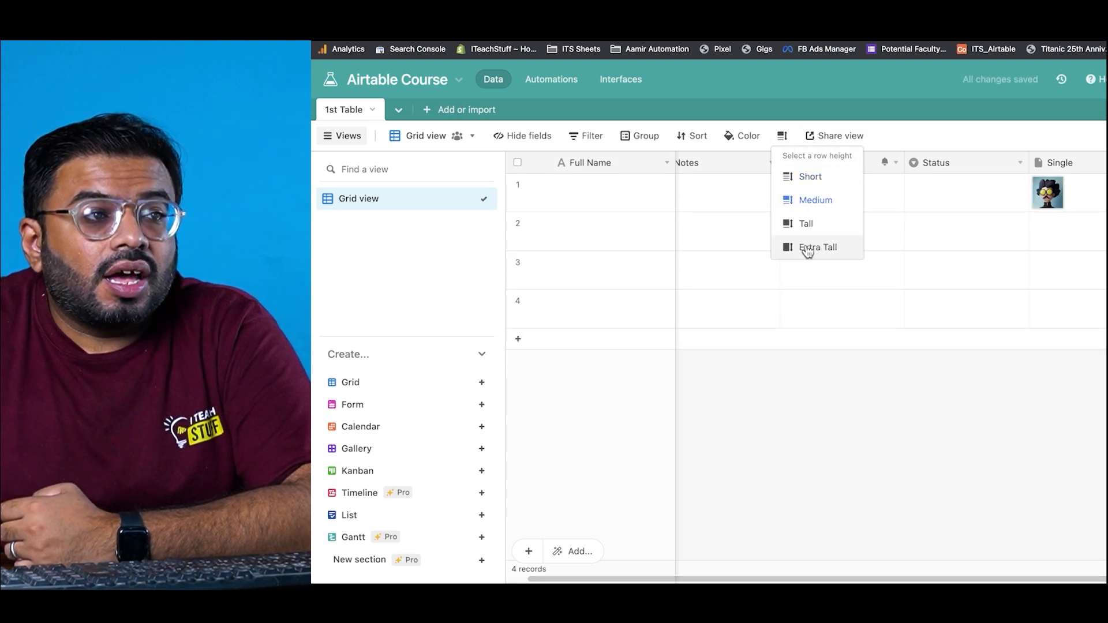
pyautogui.click(807, 224)
pyautogui.click(816, 249)
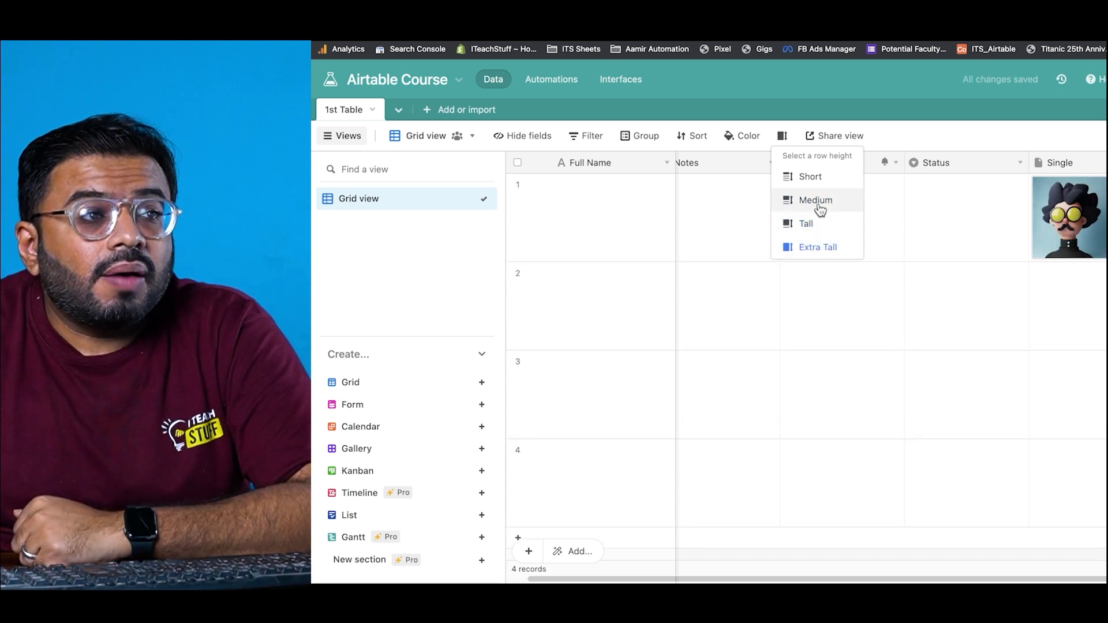
pyautogui.click(820, 210)
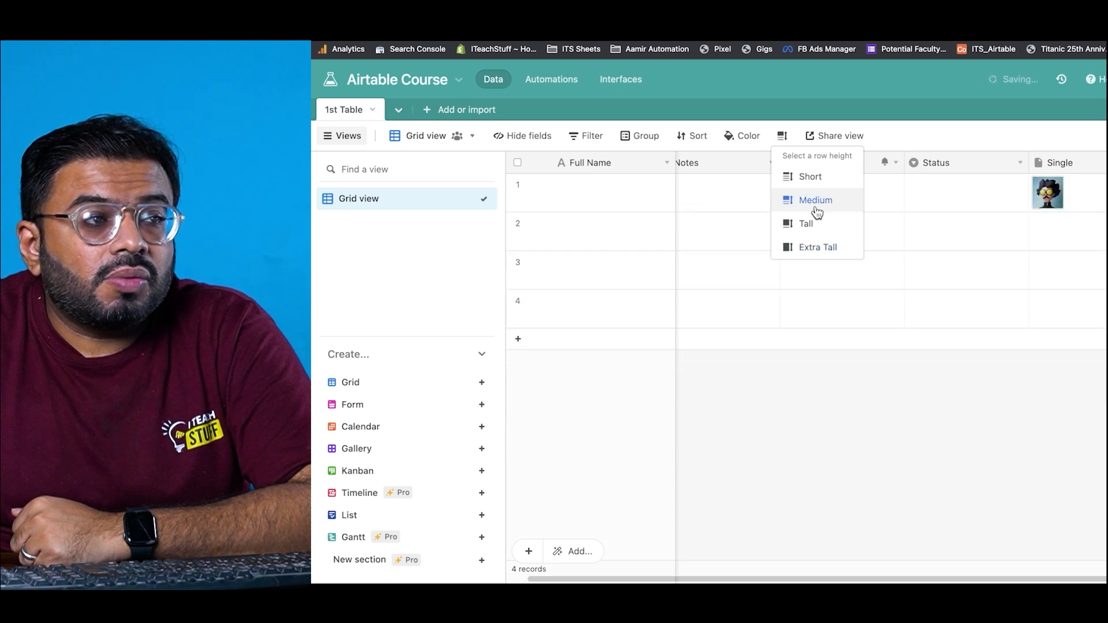
pyautogui.click(622, 212)
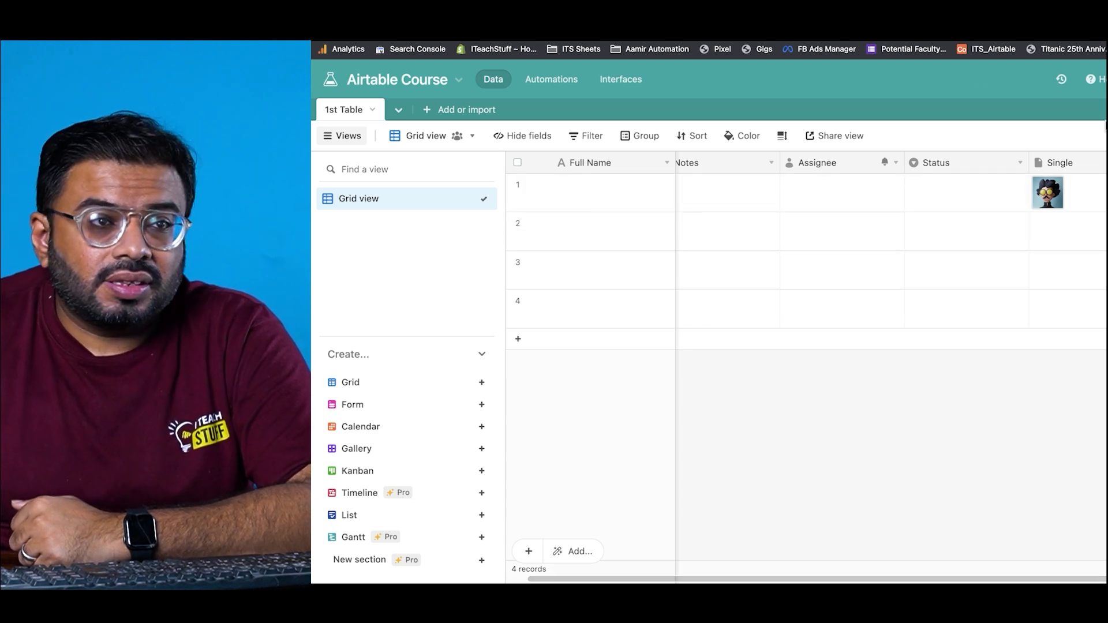
# Step: Change the Single field from attachments to a Checkbox field and confirm the conversion
pyautogui.doubleClick(1096, 163)
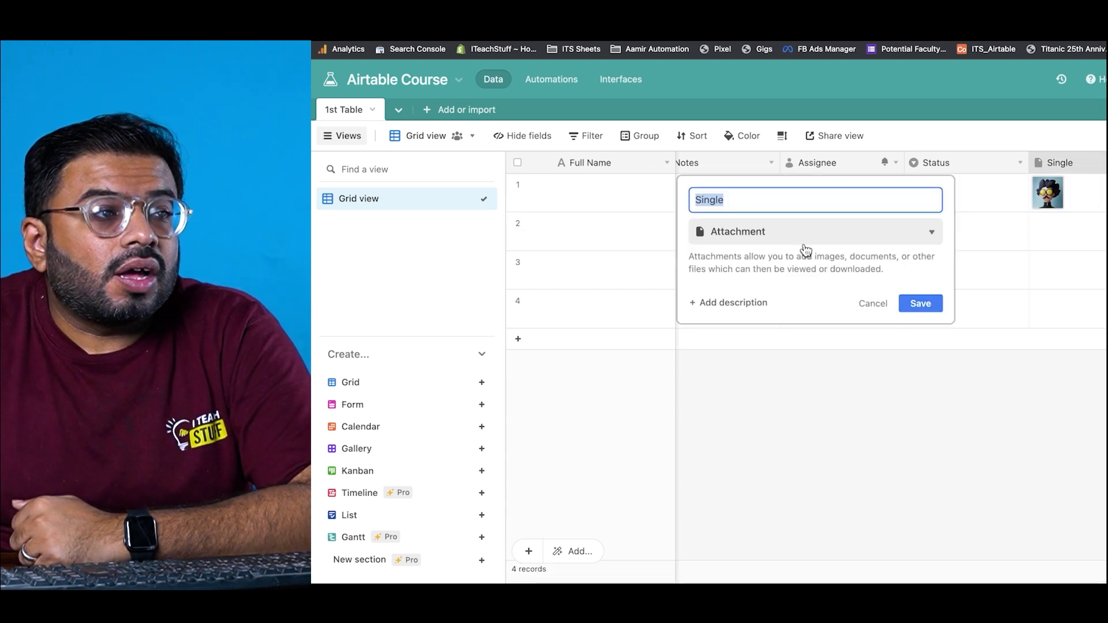
pyautogui.click(805, 232)
pyautogui.click(774, 347)
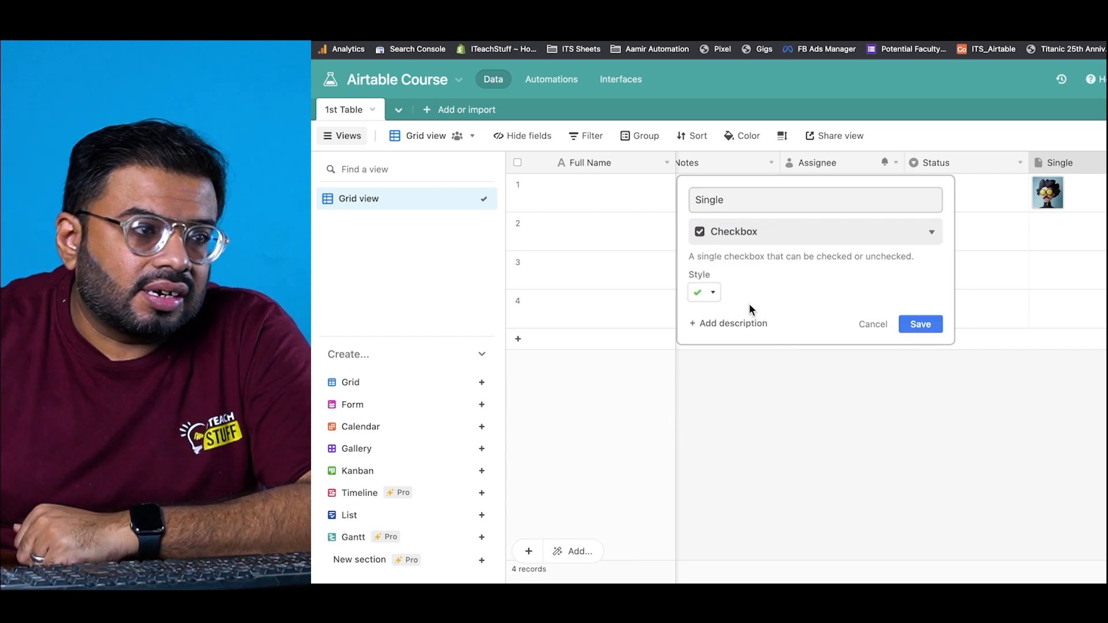
pyautogui.click(705, 294)
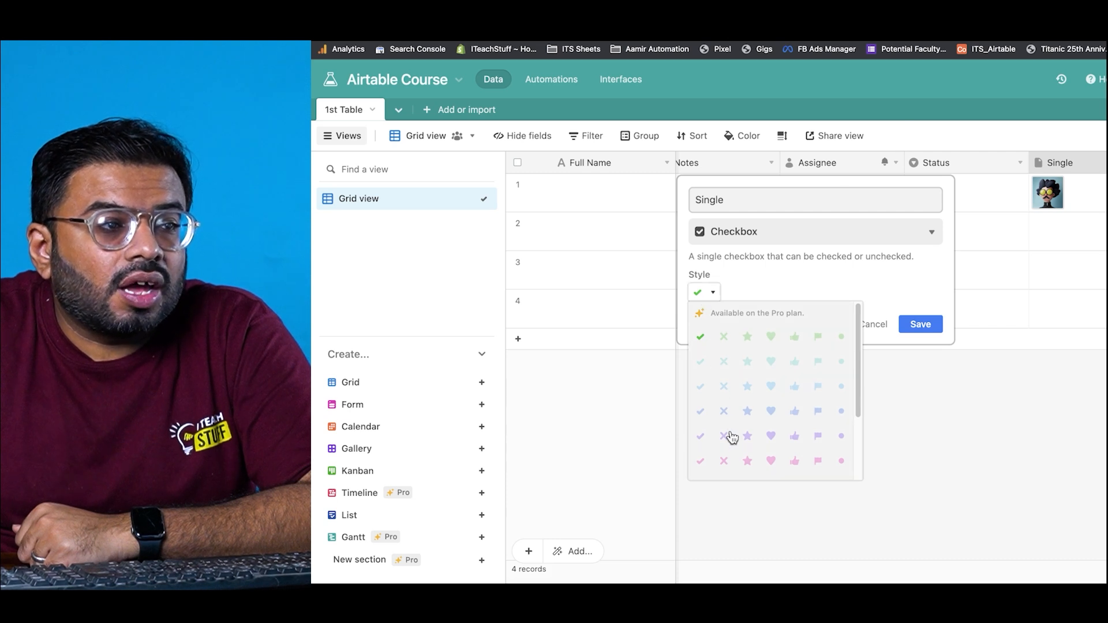
pyautogui.moveTo(858, 377)
pyautogui.mouseDown()
pyautogui.moveTo(860, 476)
pyautogui.moveTo(860, 357)
pyautogui.mouseUp()
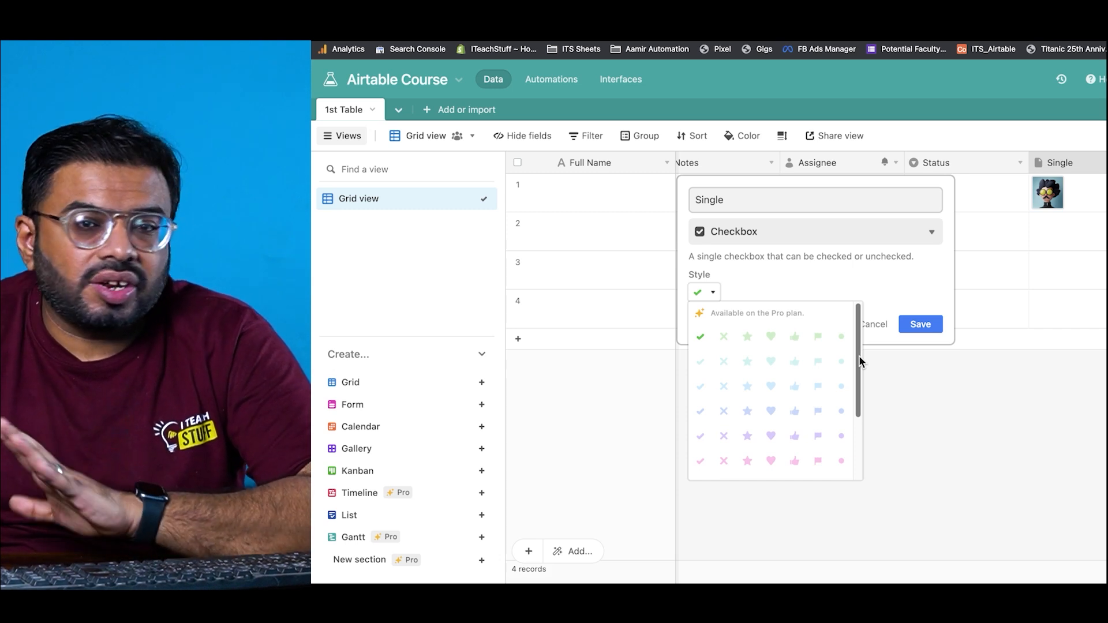
pyautogui.click(921, 324)
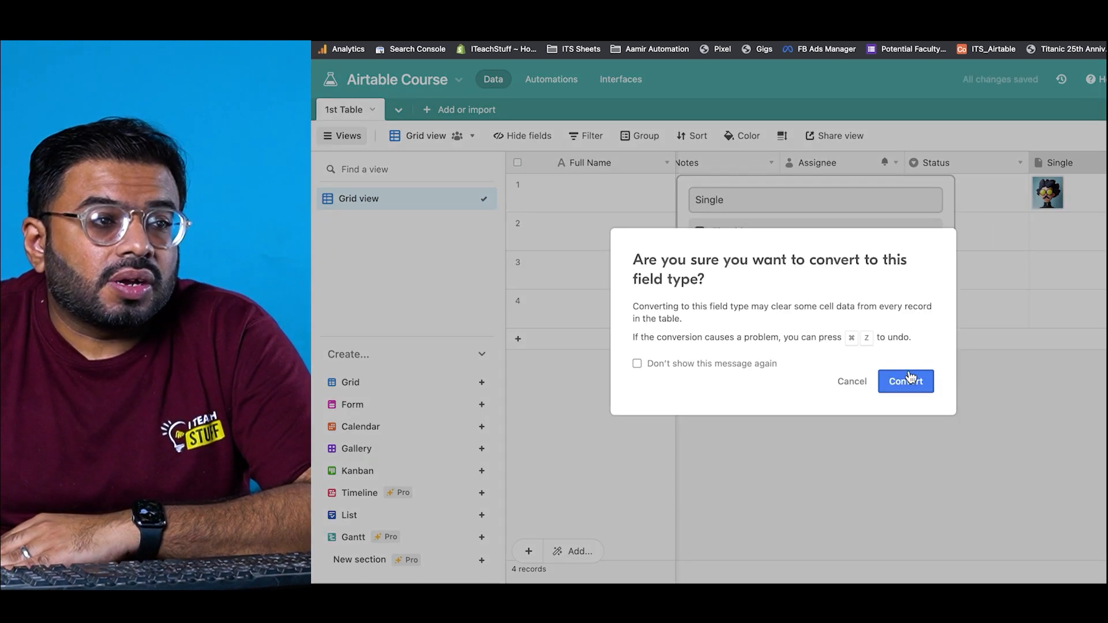
pyautogui.click(910, 380)
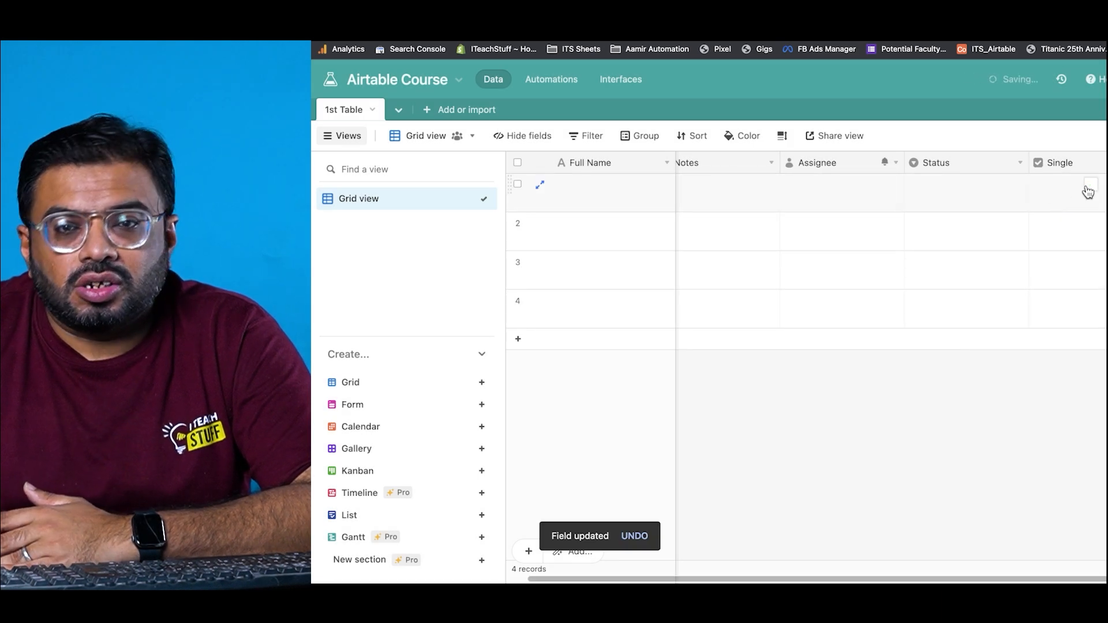
# Step: Change the Single field's type to Single select
pyautogui.doubleClick(1095, 160)
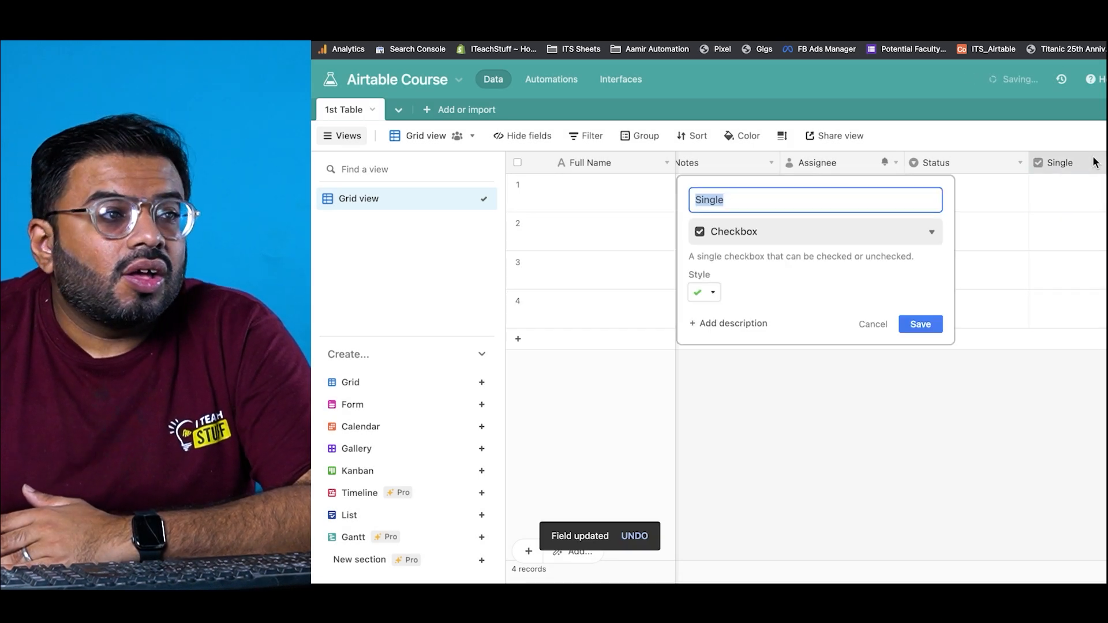
pyautogui.click(868, 226)
pyautogui.scroll(-1, 814, 303)
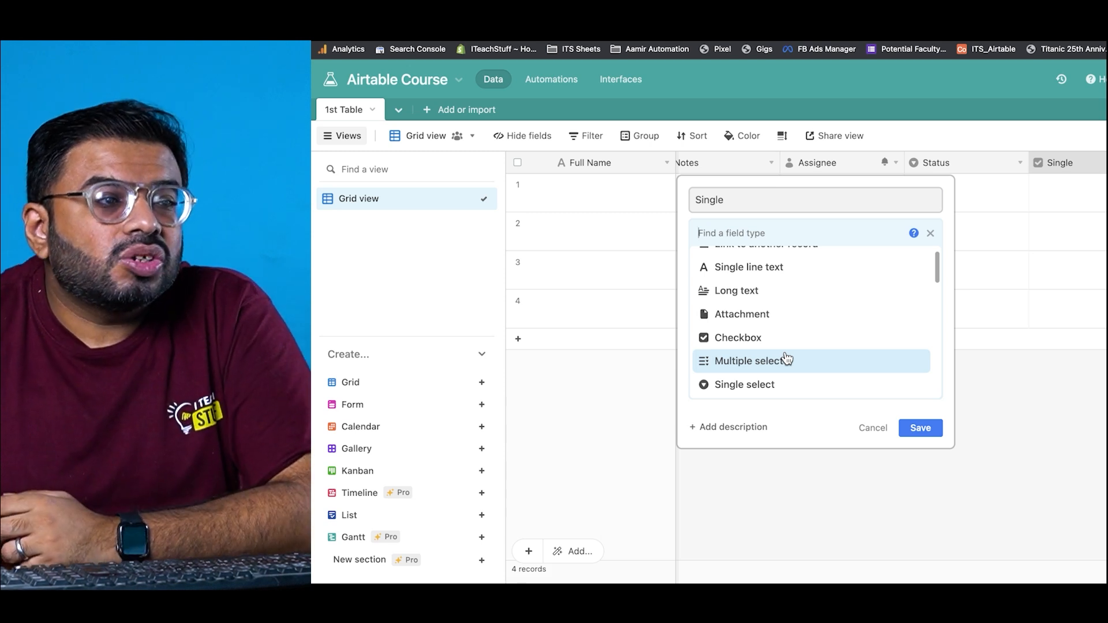
pyautogui.click(783, 393)
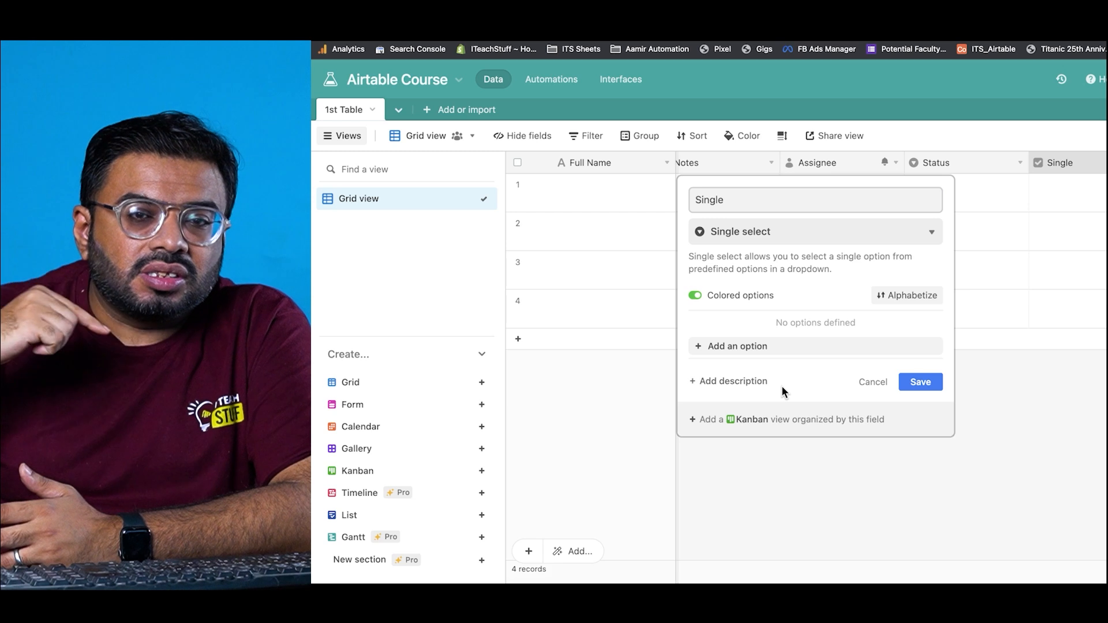
# Step: Add Monday, Tuesday and Wednesday as the field's choices and save
pyautogui.click(774, 346)
pyautogui.write('Monday')
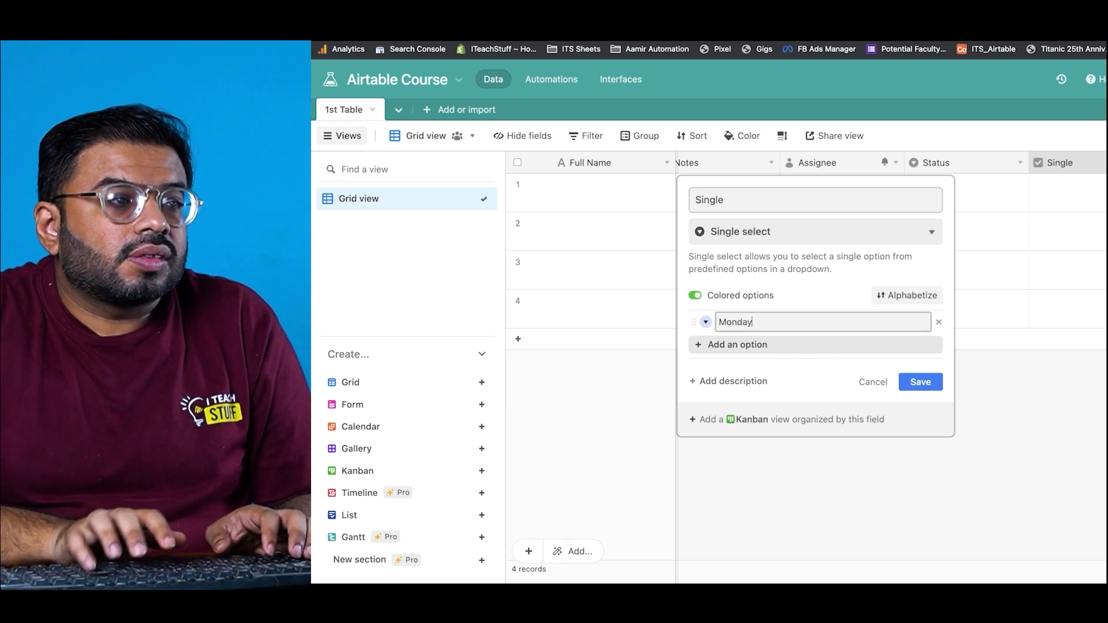
pyautogui.press('Return')
pyautogui.write('T')
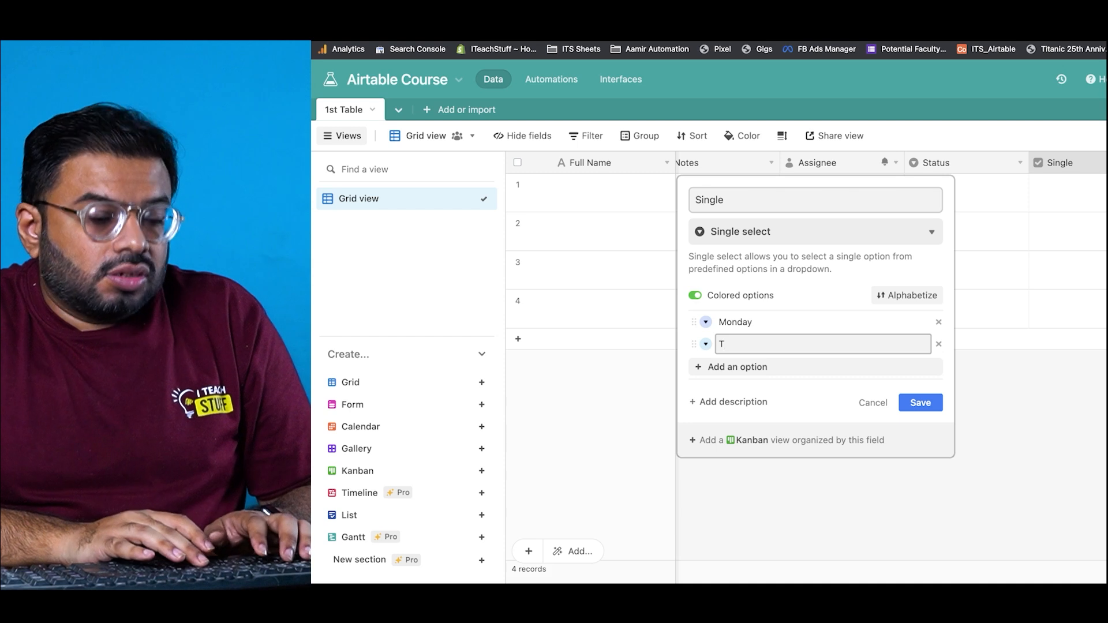
pyautogui.write('uesday')
pyautogui.press('Return')
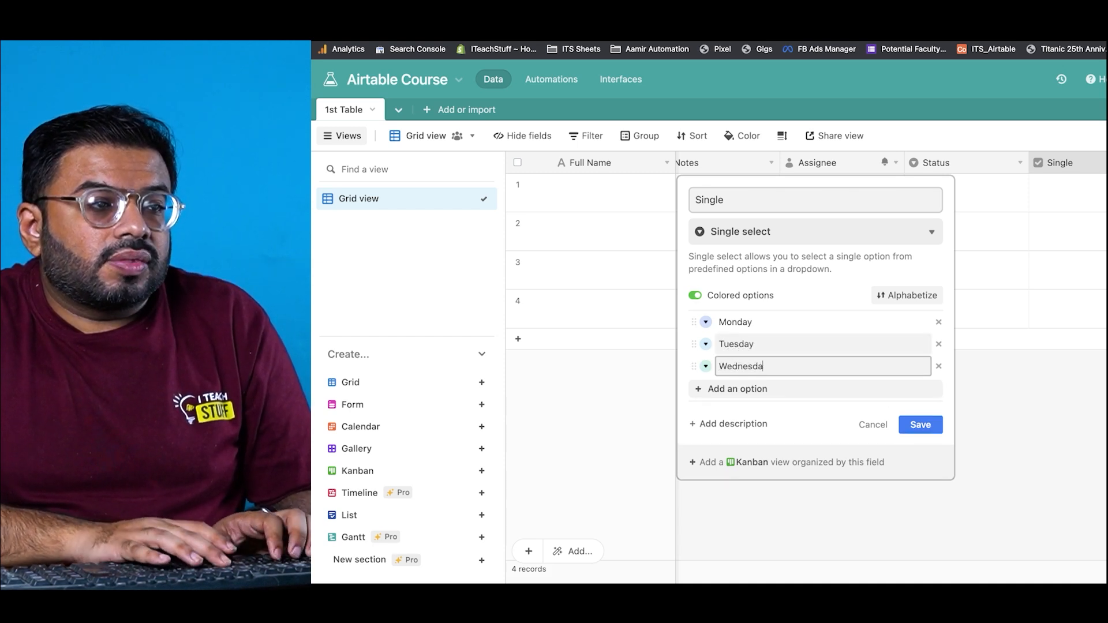
pyautogui.press('Return')
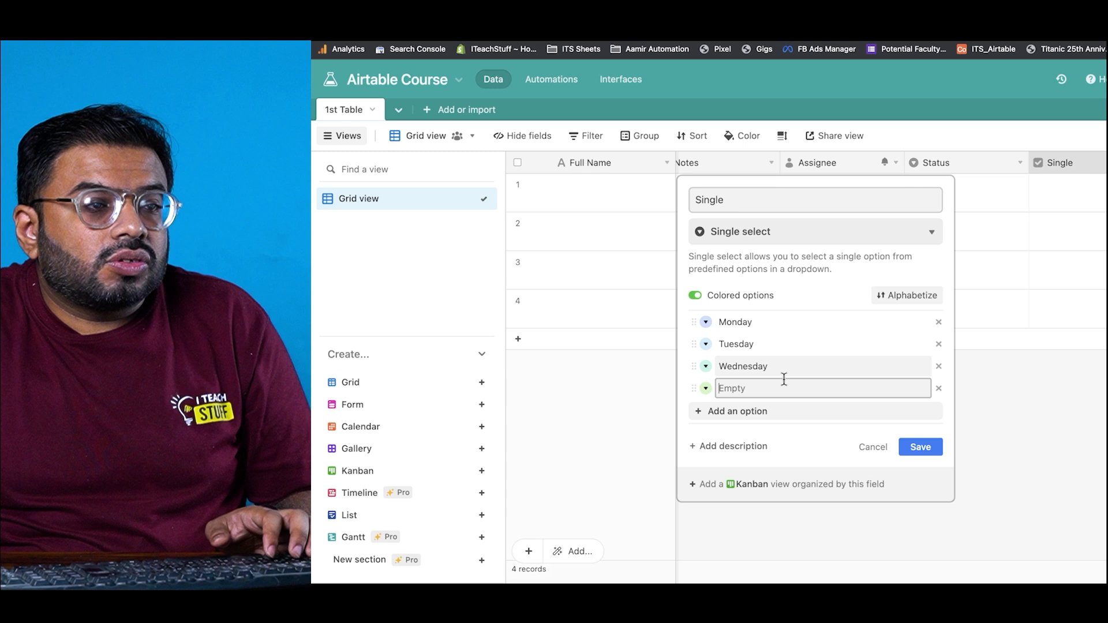
pyautogui.click(939, 454)
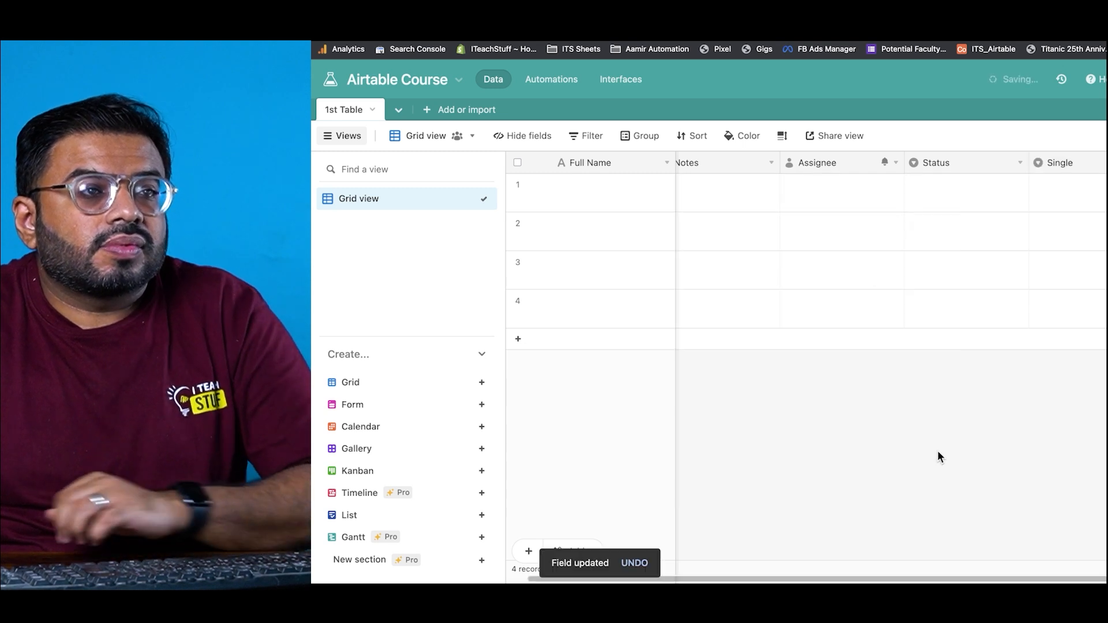
# Step: Set record 1's Single value to Wednesday by typing 'wed'
pyautogui.click(1082, 206)
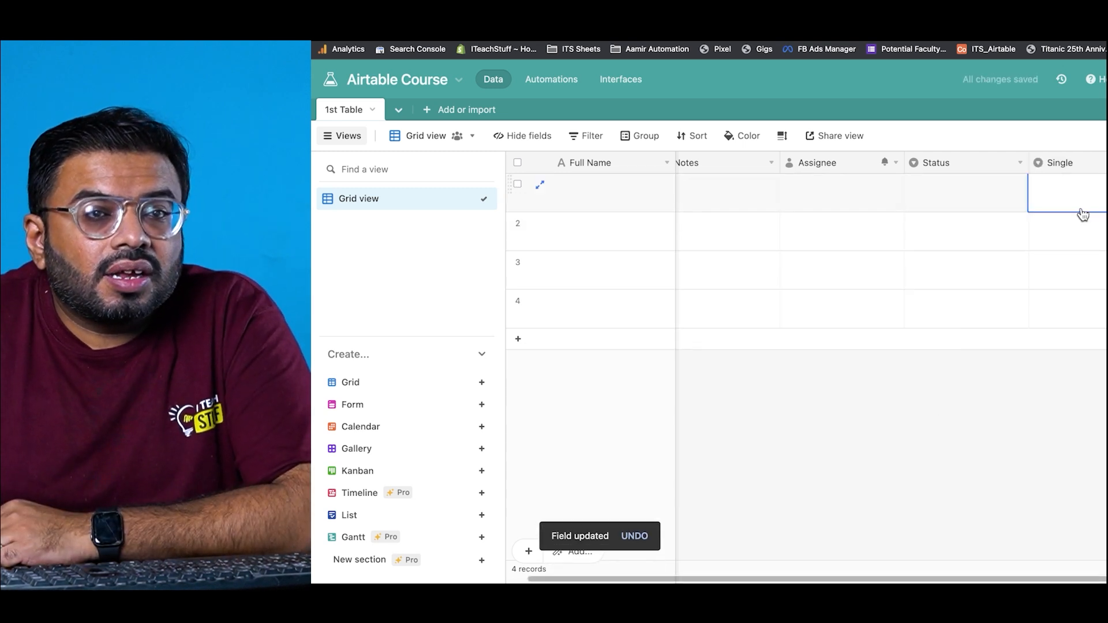
pyautogui.click(1082, 204)
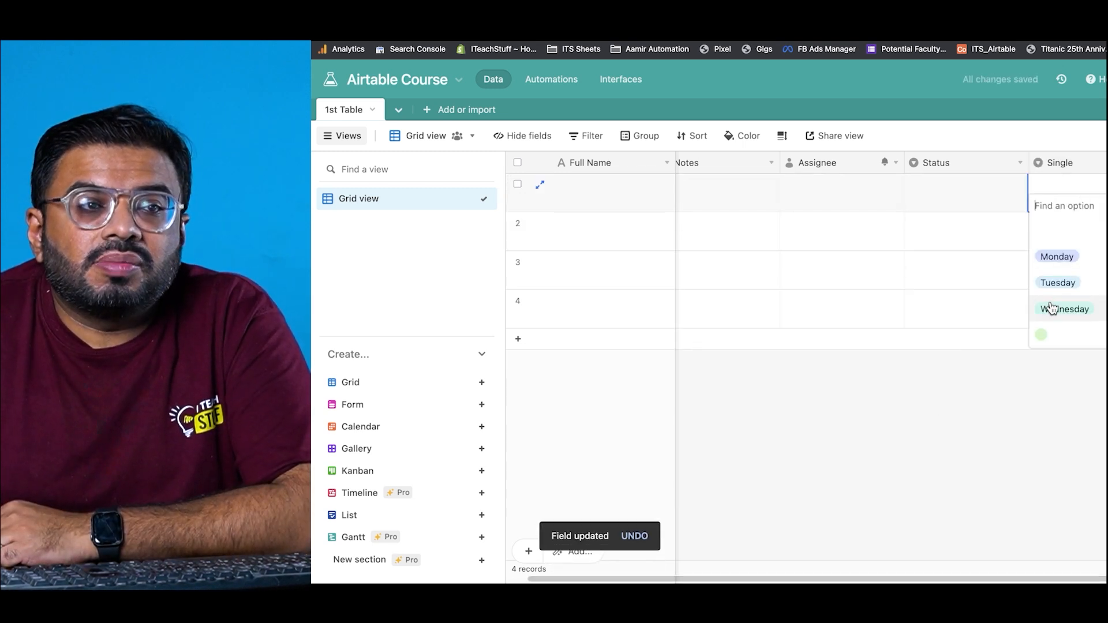
pyautogui.click(1001, 446)
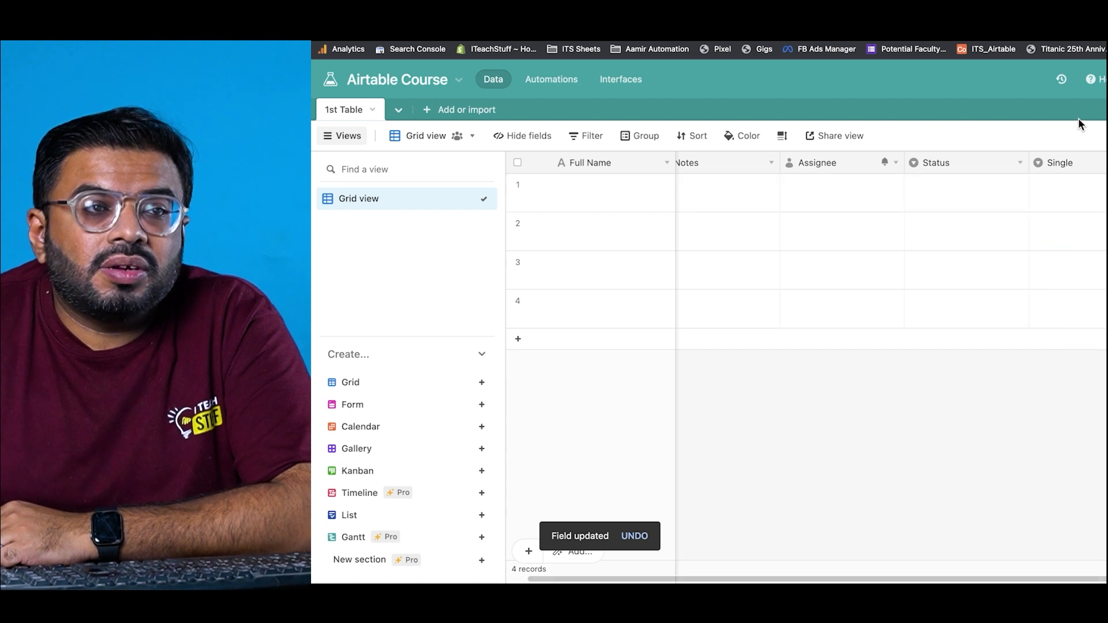
pyautogui.click(1099, 191)
pyautogui.write('wed')
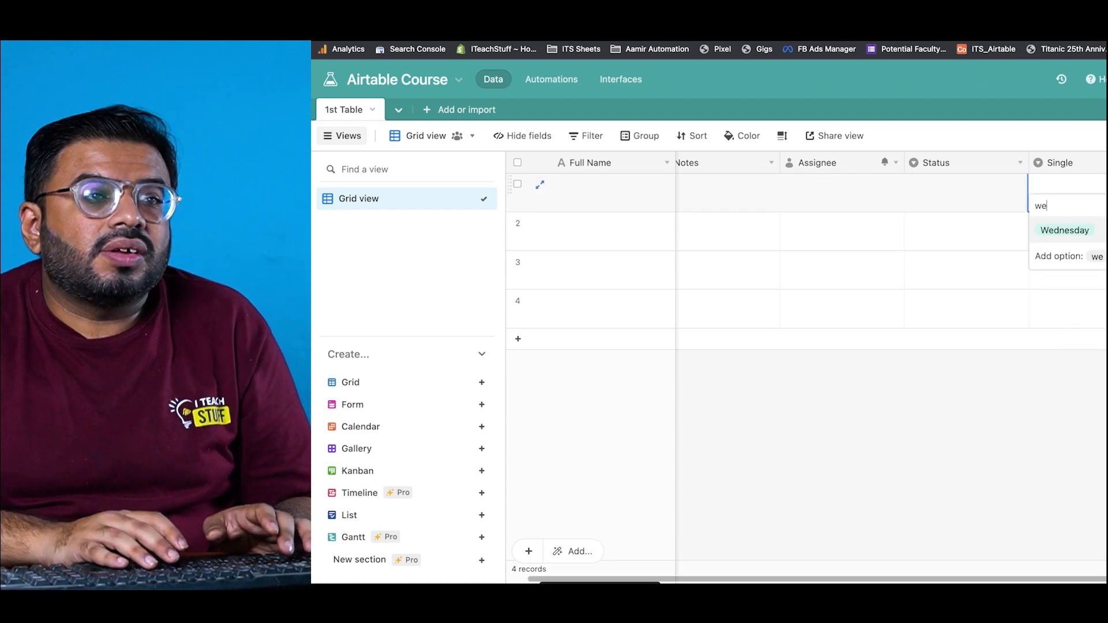
pyautogui.press('Return')
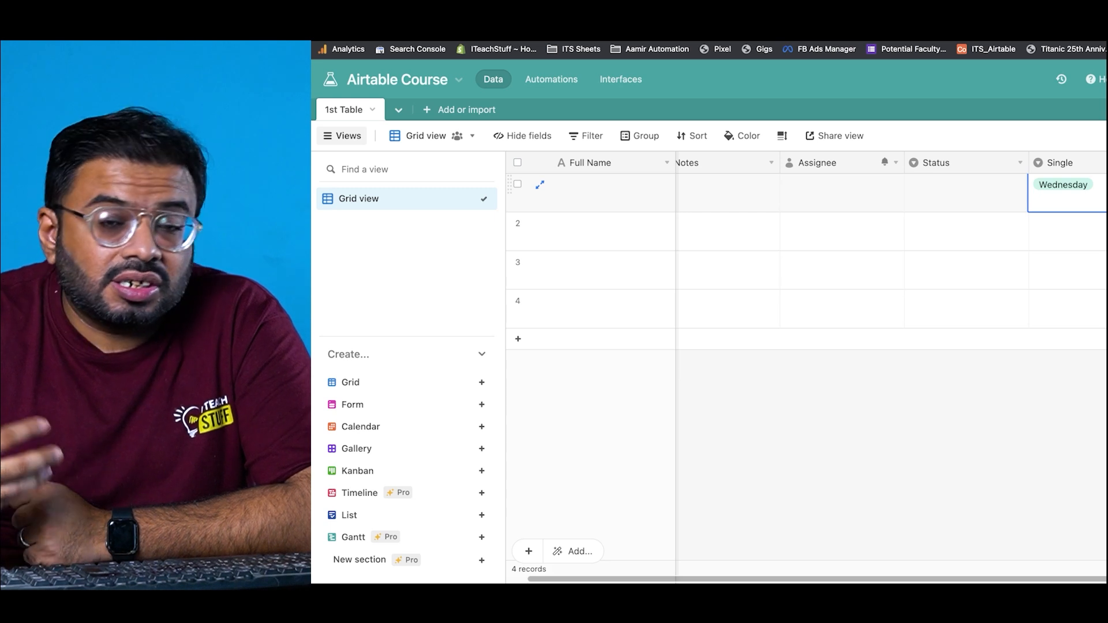
# Step: Pick Tuesday from the dropdown for record 2's Single cell
pyautogui.click(1102, 229)
pyautogui.click(1103, 229)
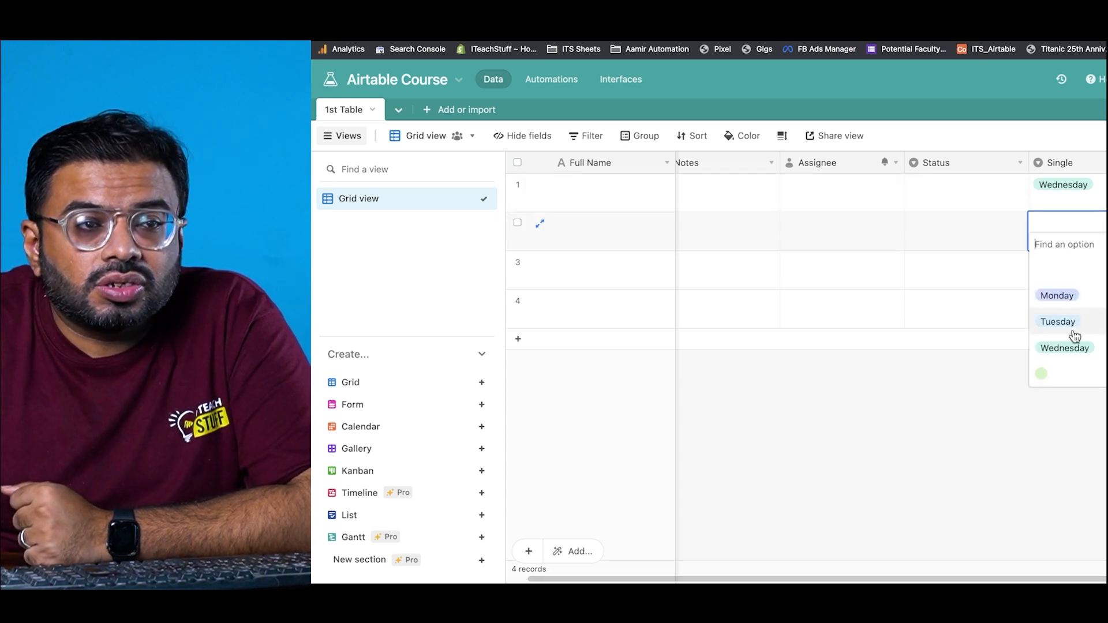
pyautogui.click(1058, 321)
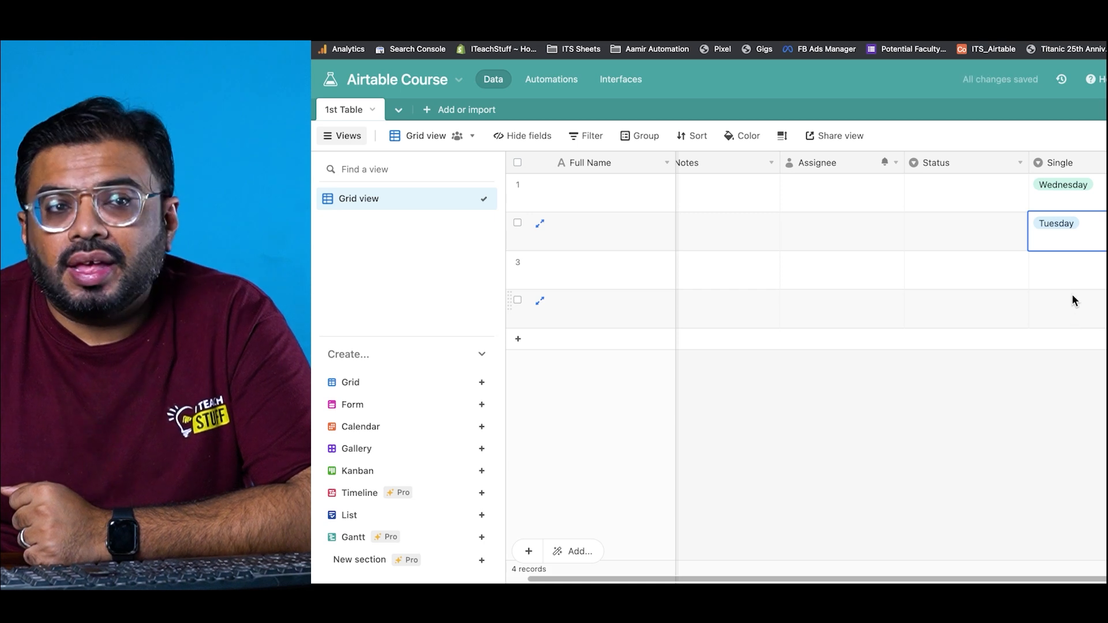
# Step: Add a Thursday option and colour the Wednesday option red in the Single field
pyautogui.doubleClick(1077, 164)
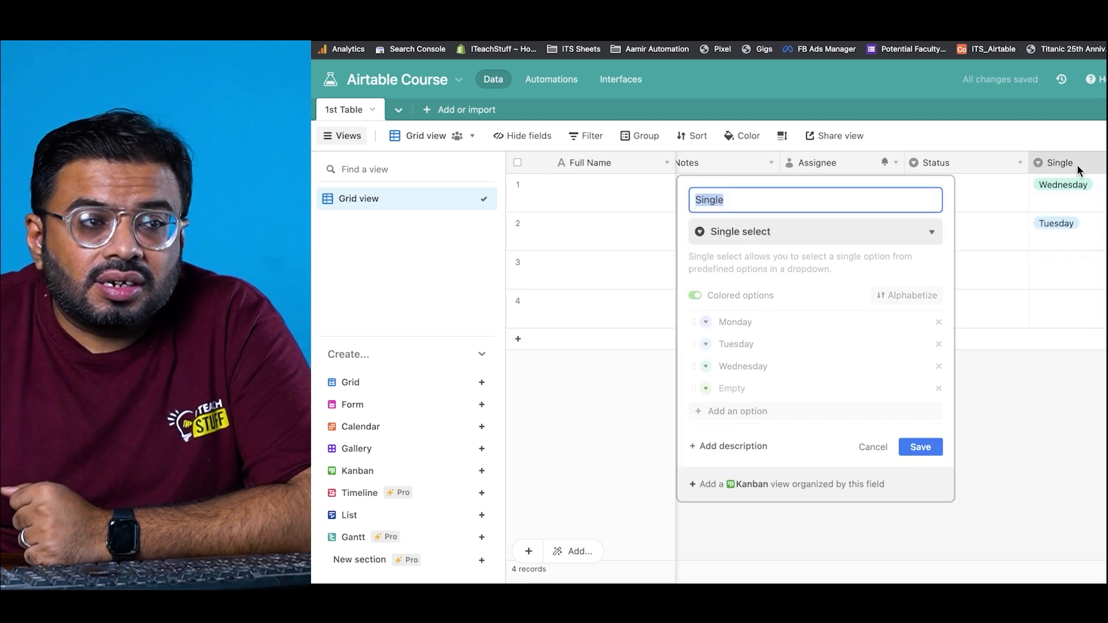
pyautogui.click(756, 389)
pyautogui.write('Thursday')
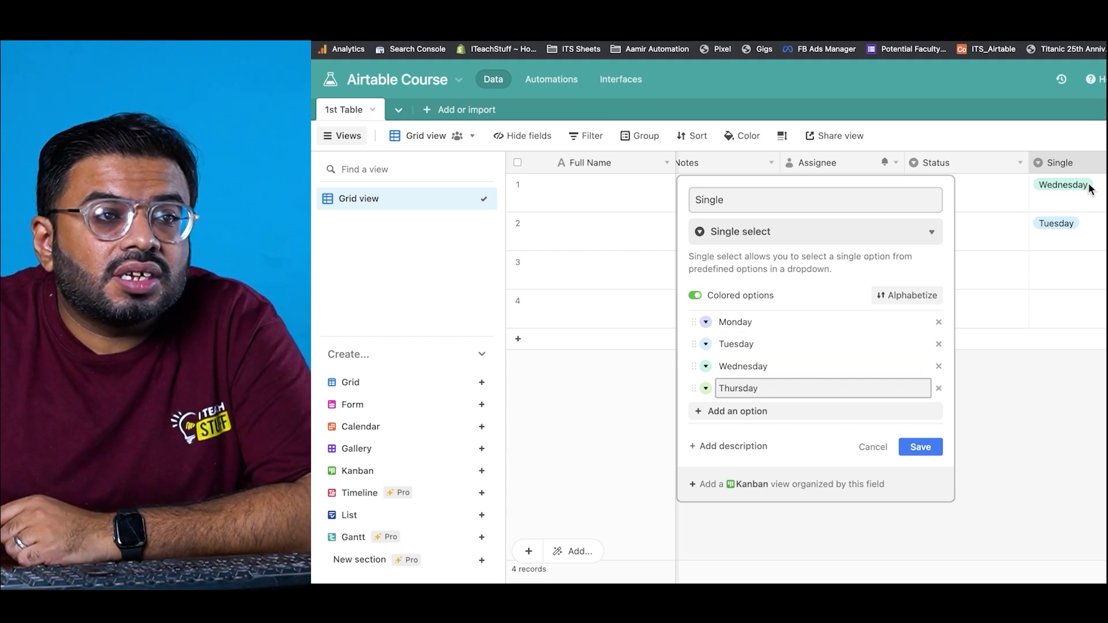
pyautogui.click(706, 368)
pyautogui.click(706, 368)
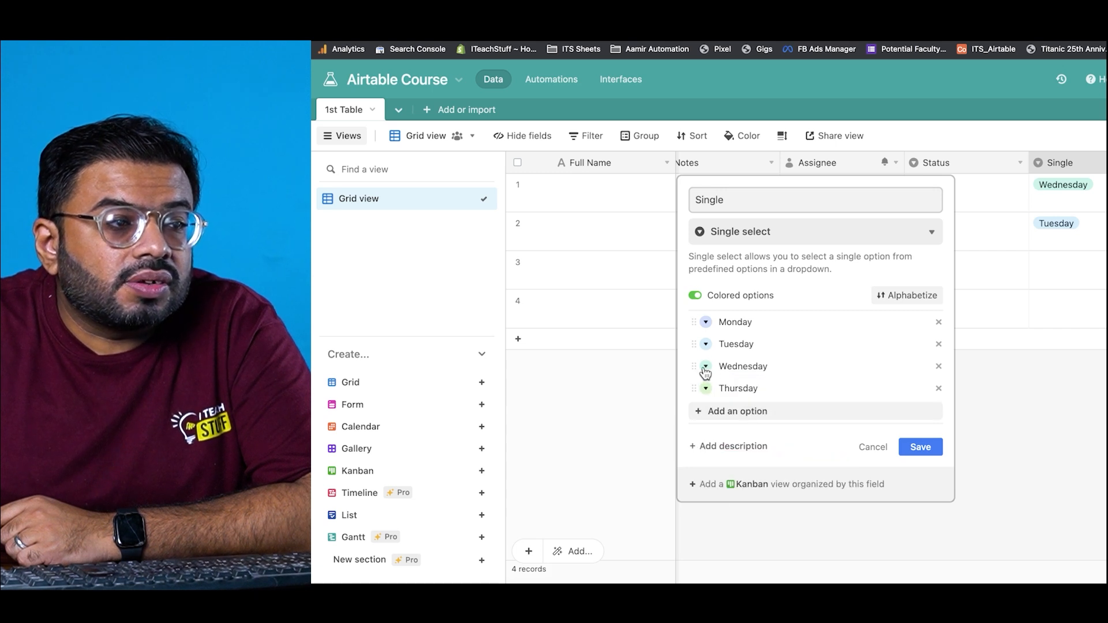
pyautogui.click(705, 367)
pyautogui.click(724, 462)
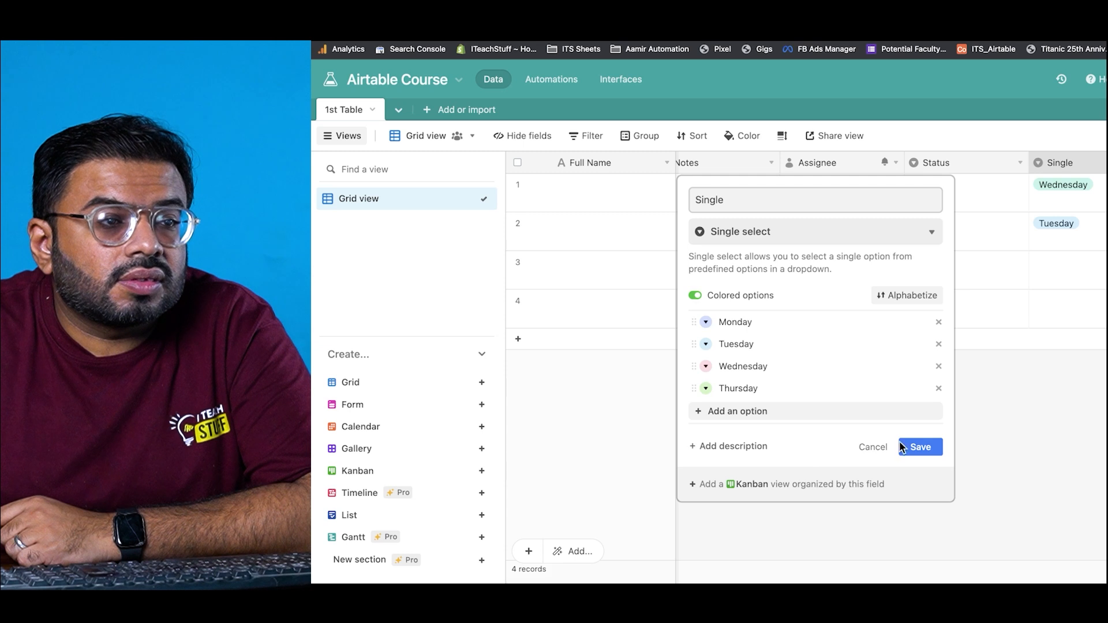
pyautogui.click(923, 448)
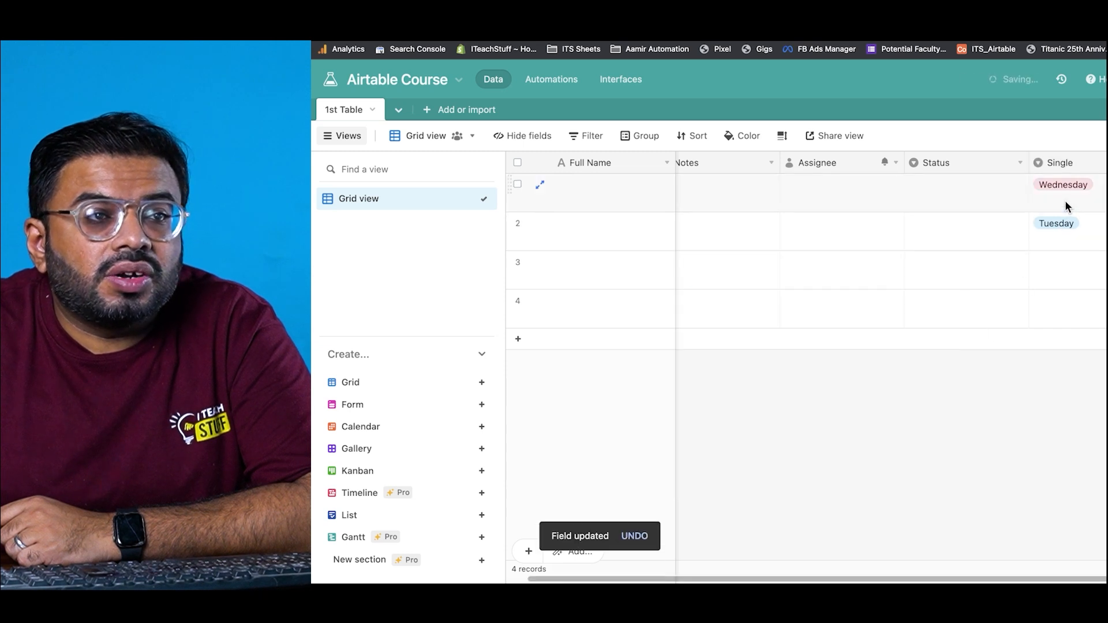
# Step: Enter Friday in record 3's Single cell as a new option
pyautogui.click(1061, 261)
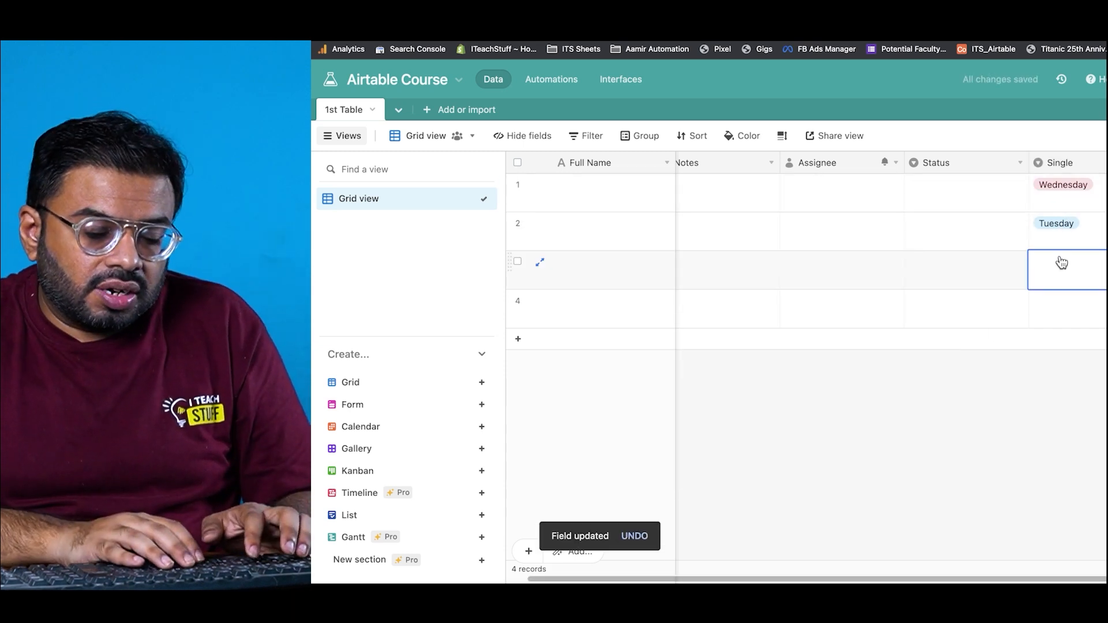
pyautogui.write('Friday')
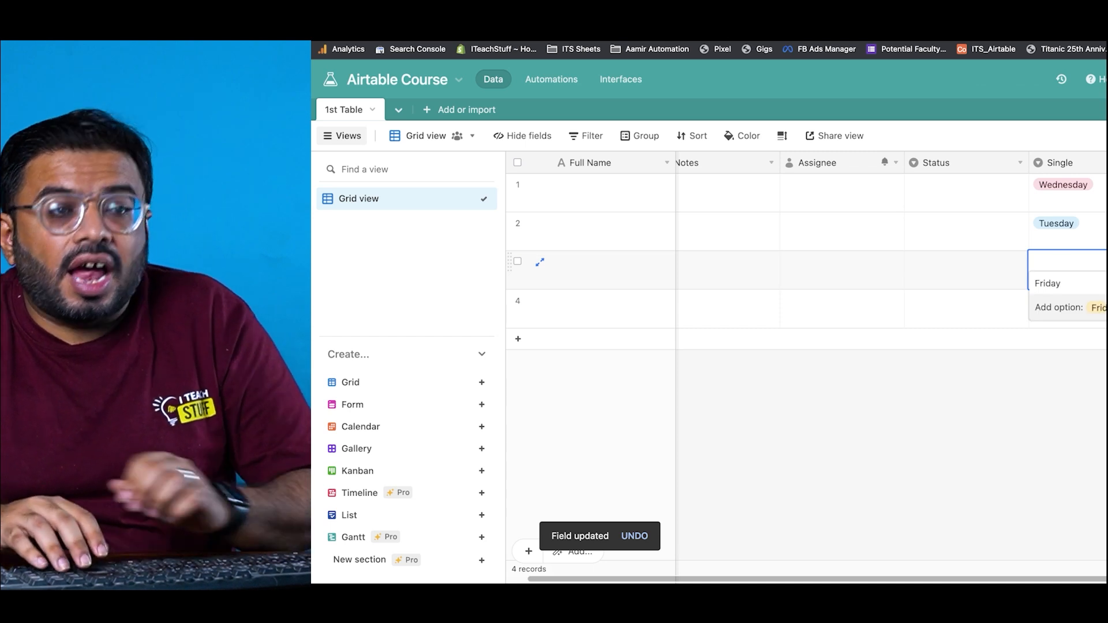
pyautogui.press('Return')
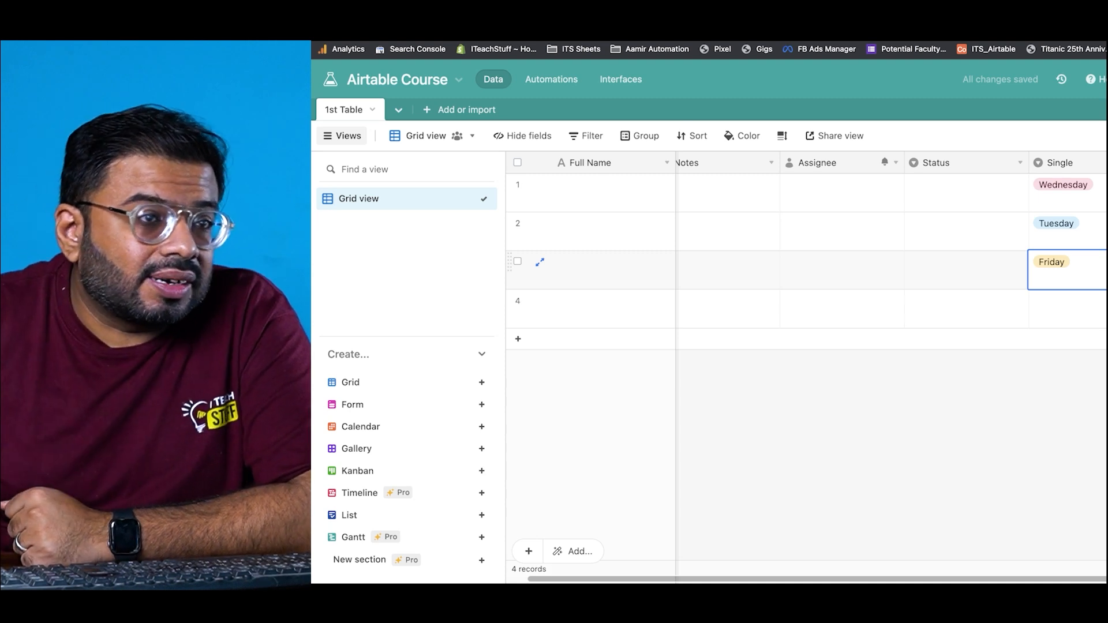
# Step: Change the Single field's type to Multiple select and save
pyautogui.doubleClick(1094, 168)
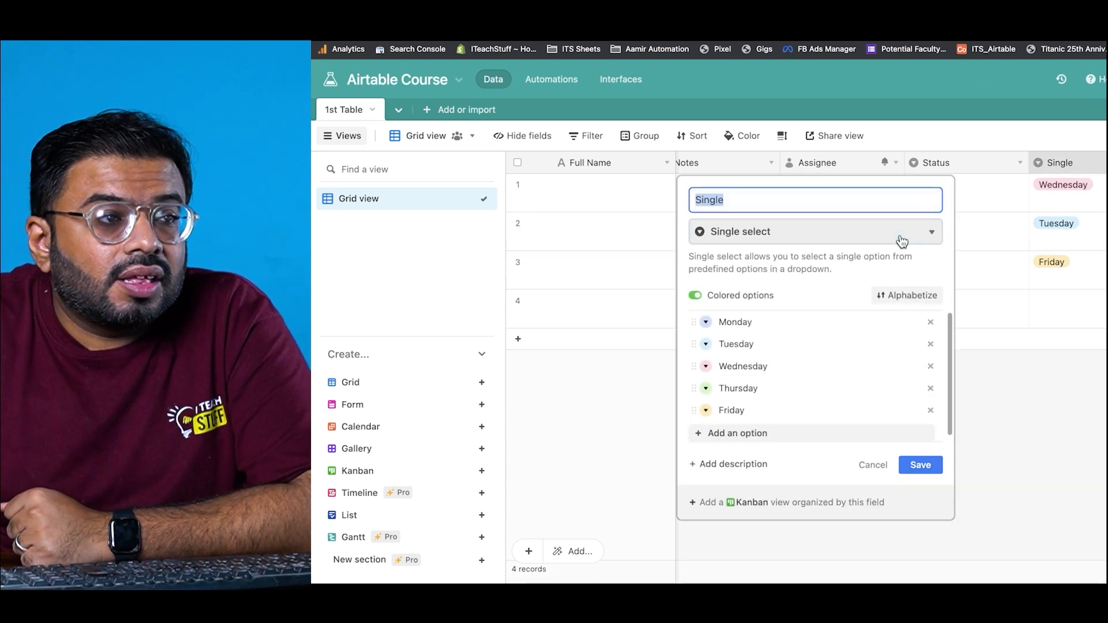
pyautogui.click(924, 235)
pyautogui.click(830, 363)
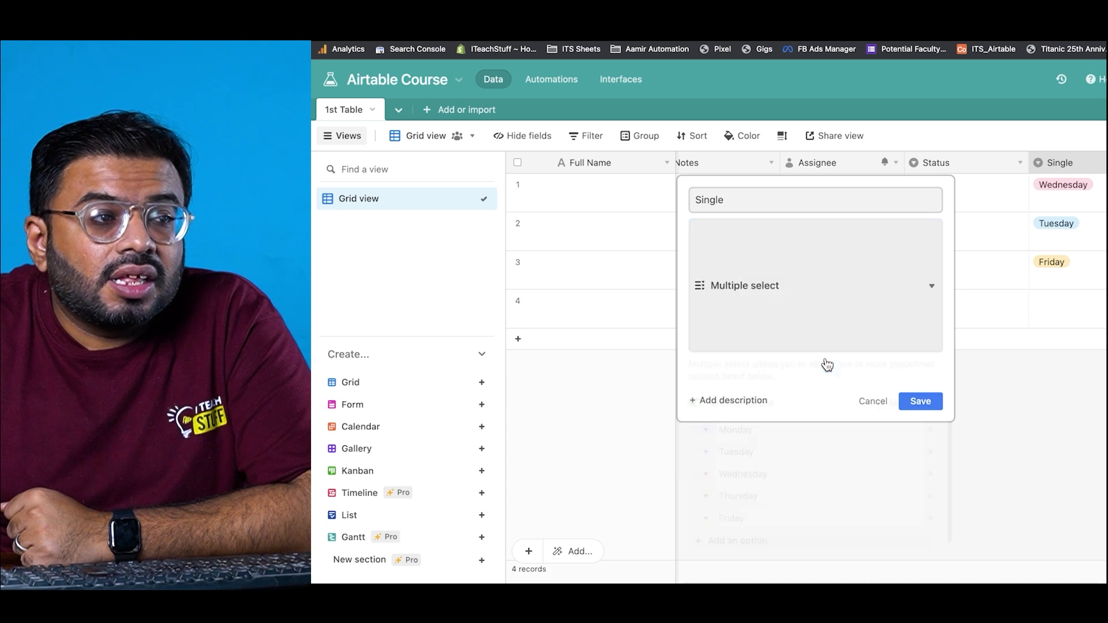
pyautogui.click(917, 472)
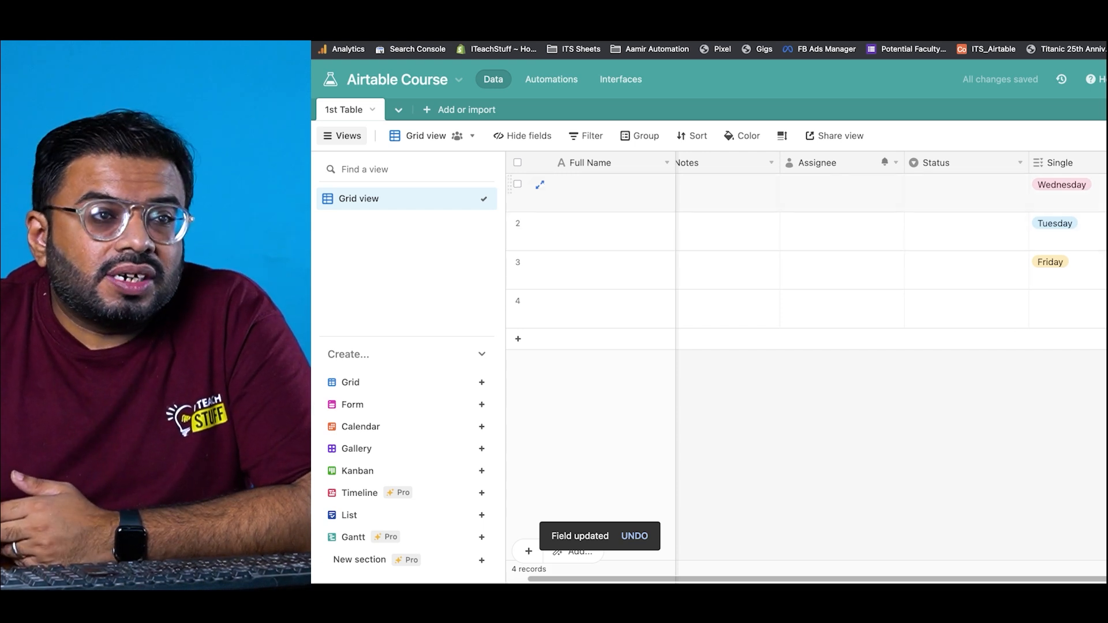
# Step: Add Tuesday and Friday to record 1 alongside Wednesday
pyautogui.click(1079, 198)
pyautogui.press('Return')
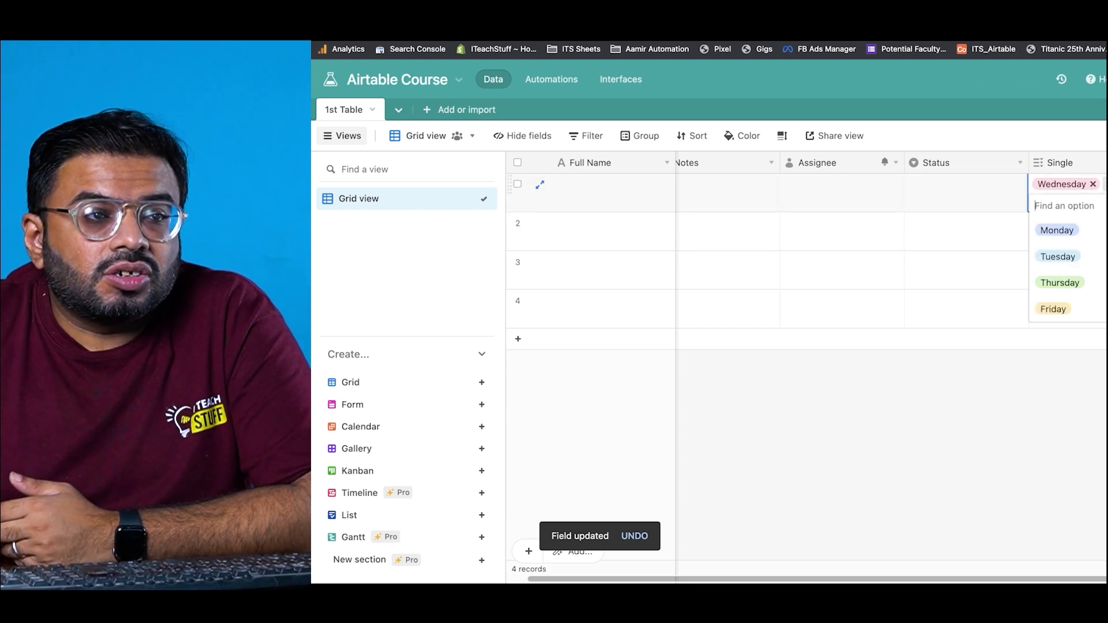
pyautogui.click(1055, 255)
pyautogui.click(1095, 205)
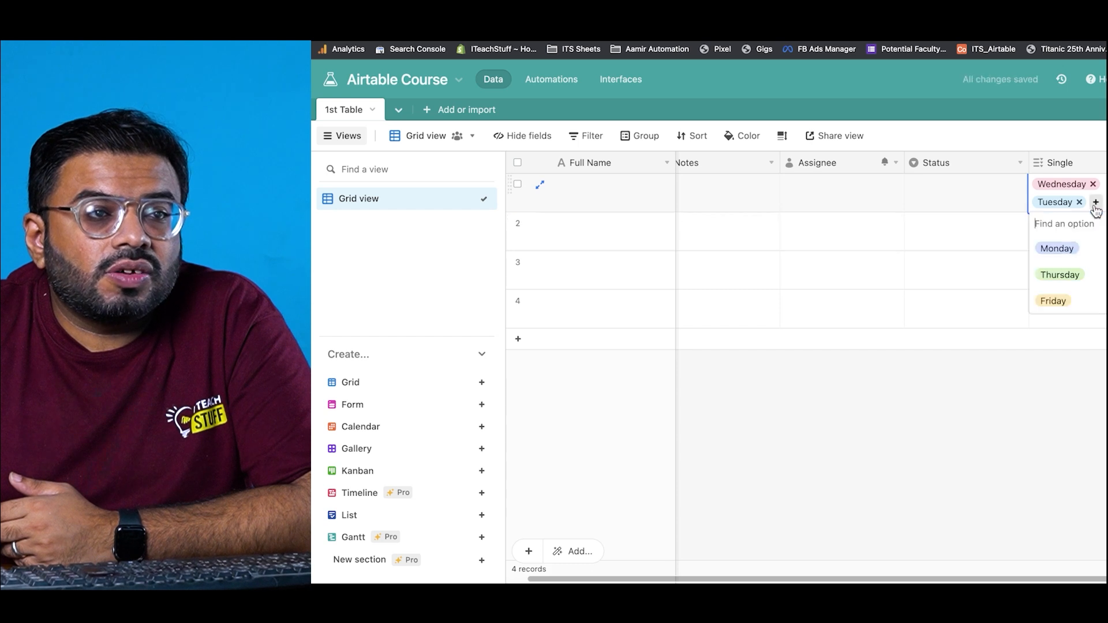
pyautogui.click(1054, 301)
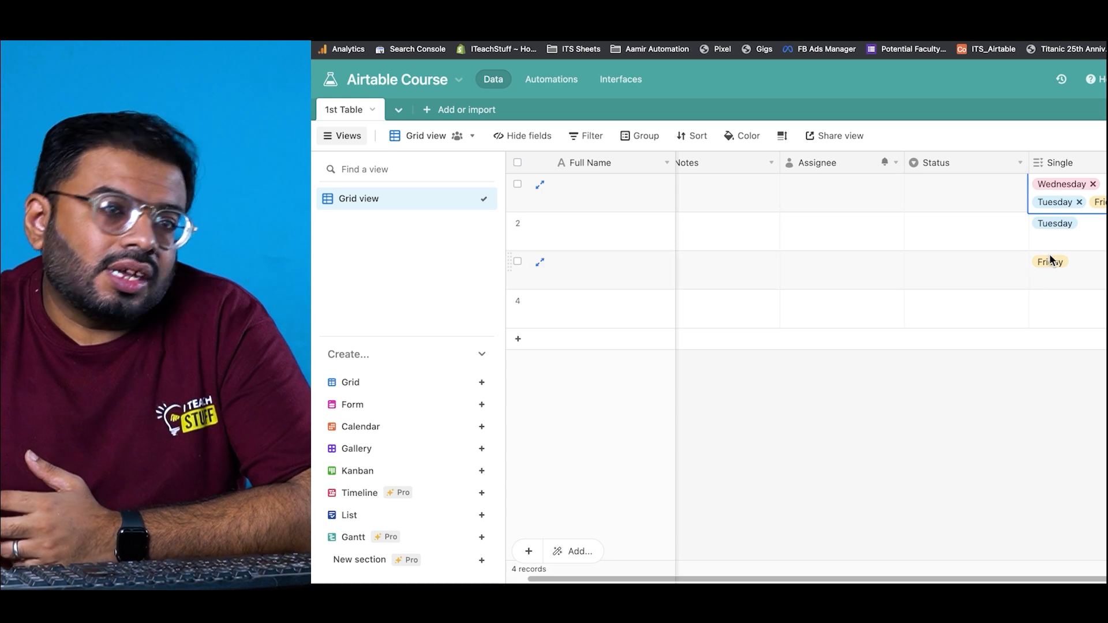
pyautogui.click(1096, 163)
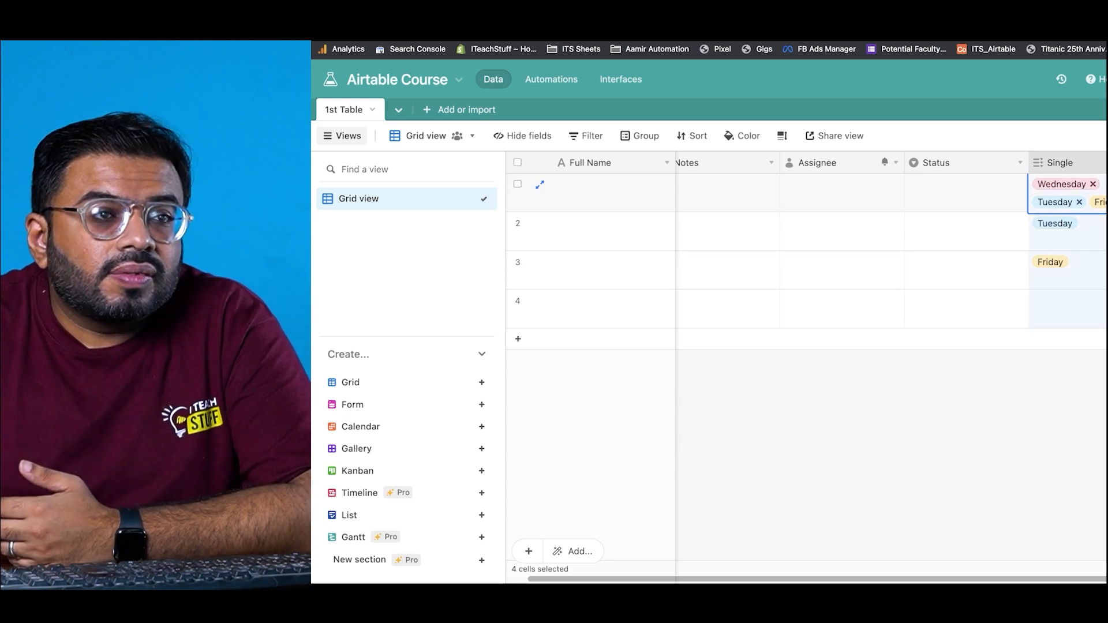
# Step: Change the Single field's type to Date
pyautogui.doubleClick(1087, 168)
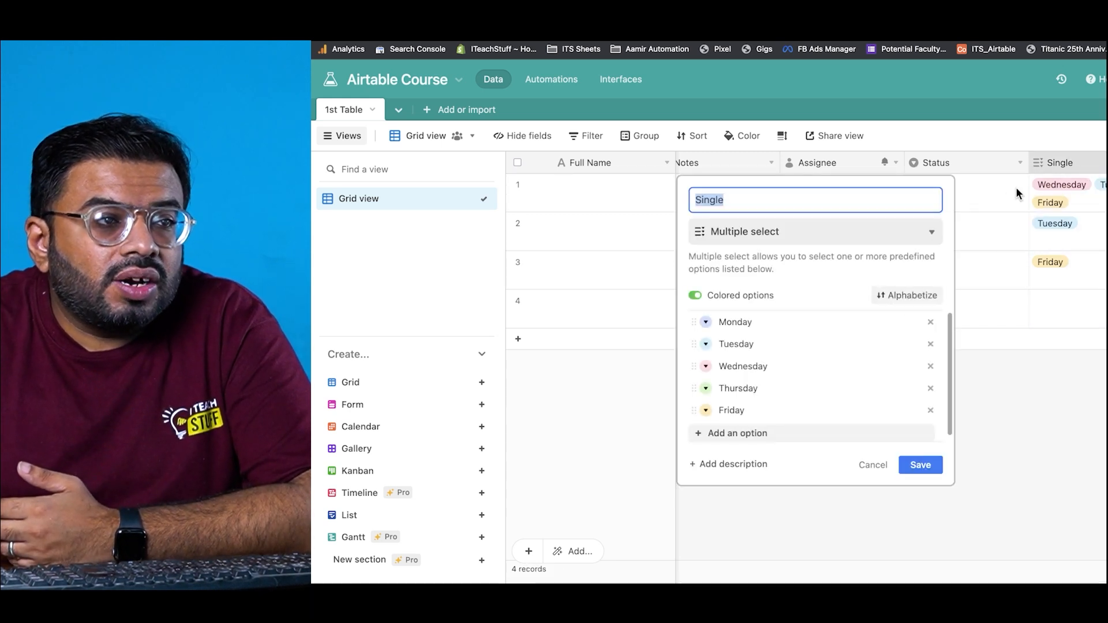
pyautogui.click(868, 247)
pyautogui.scroll(-1, 827, 321)
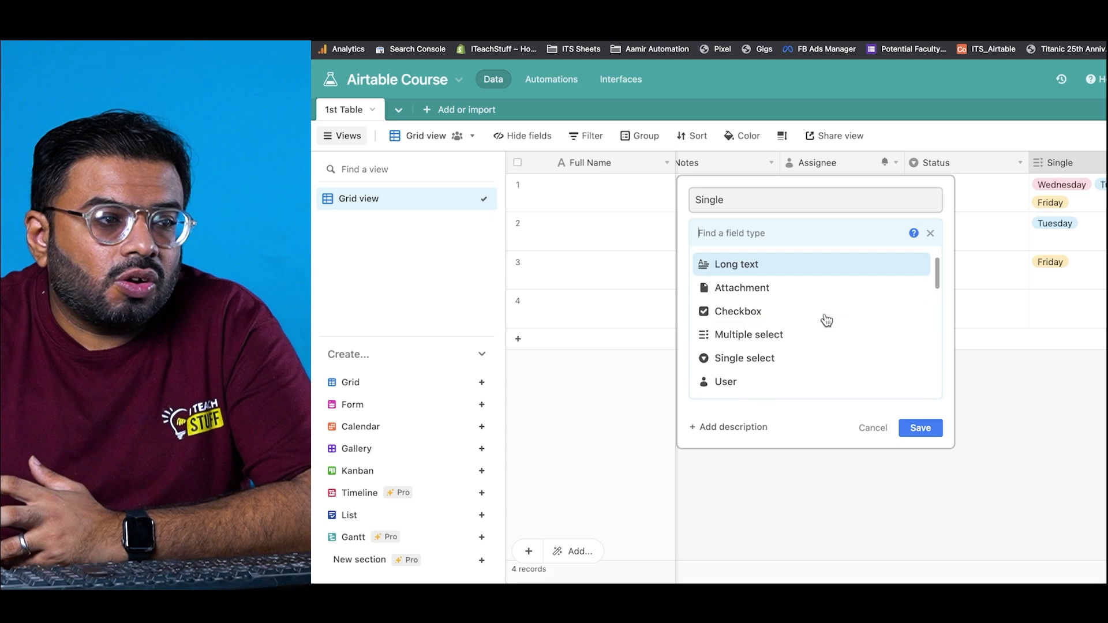
pyautogui.scroll(-2, 827, 321)
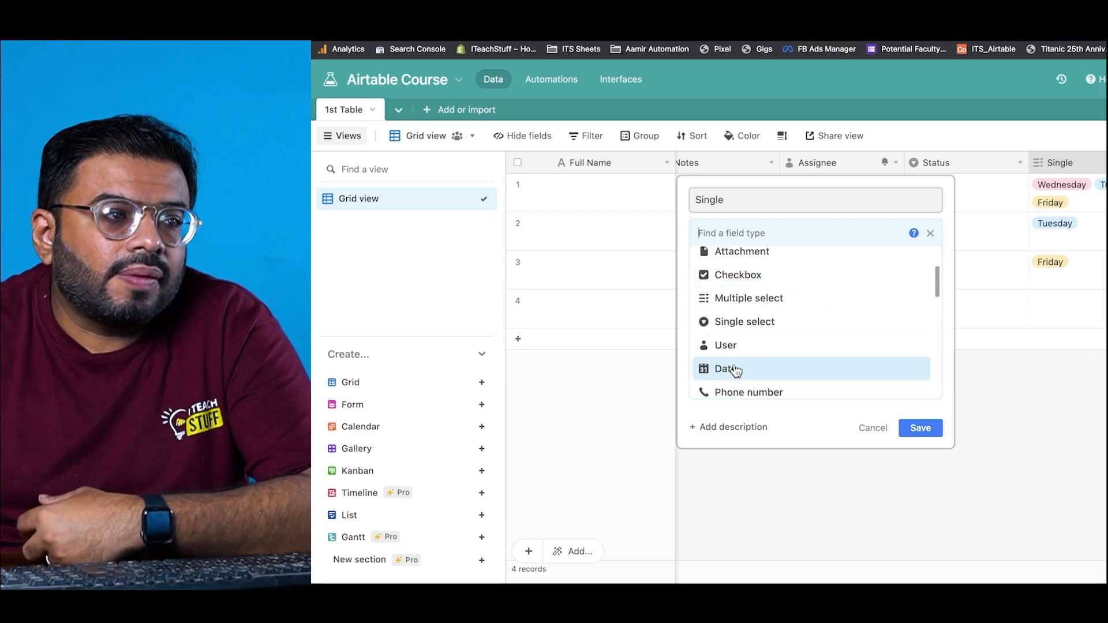
pyautogui.click(735, 368)
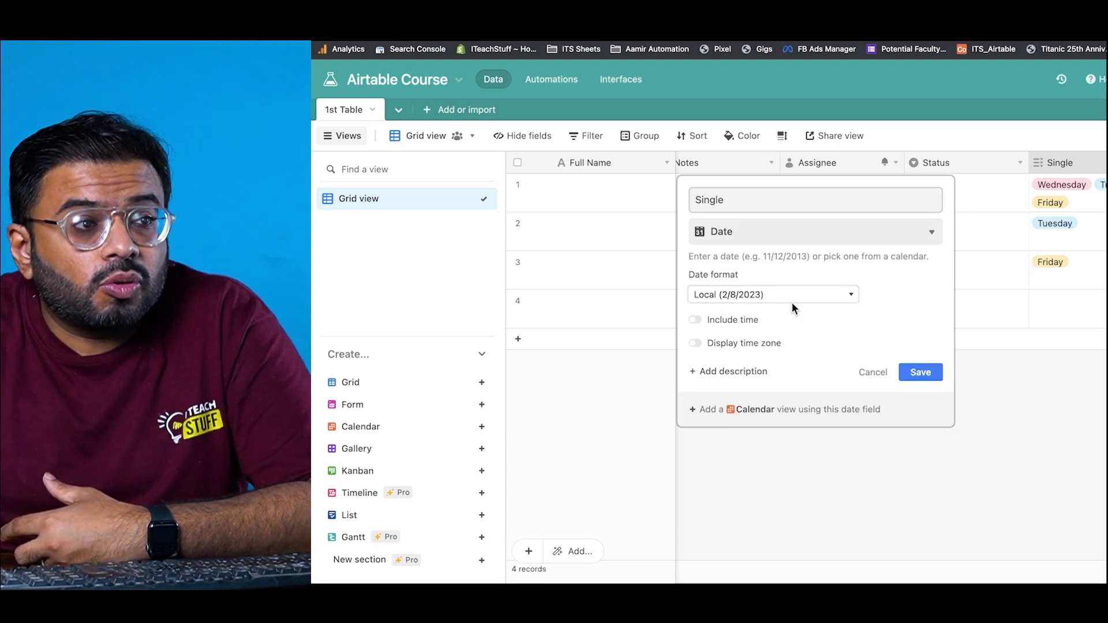
# Step: Choose the Friendly date format and leave time excluded from the dates
pyautogui.click(754, 296)
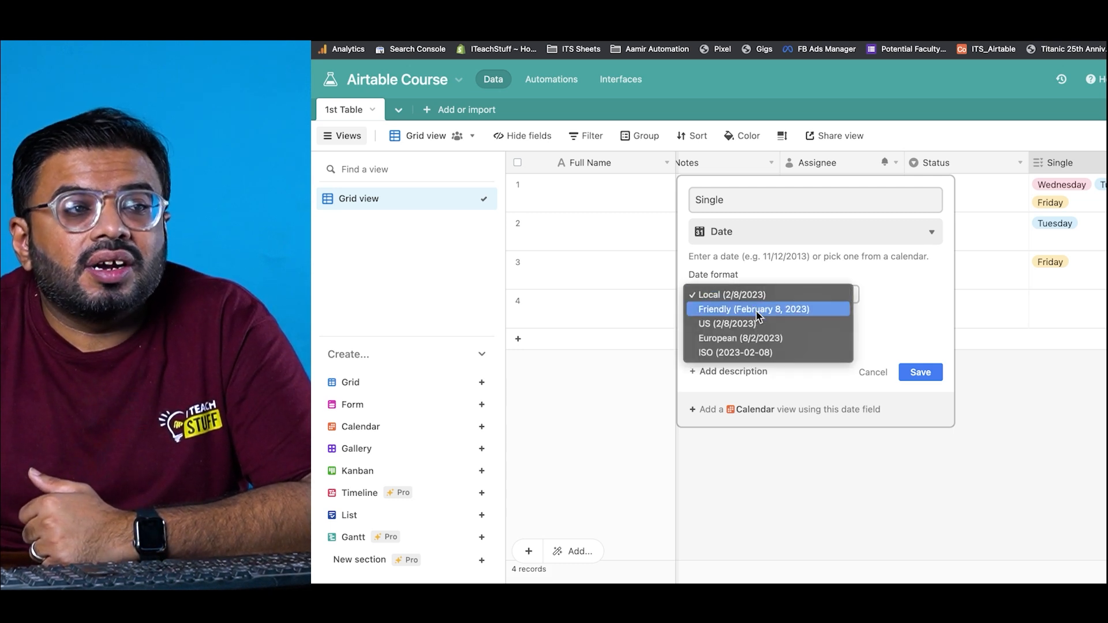
pyautogui.click(756, 310)
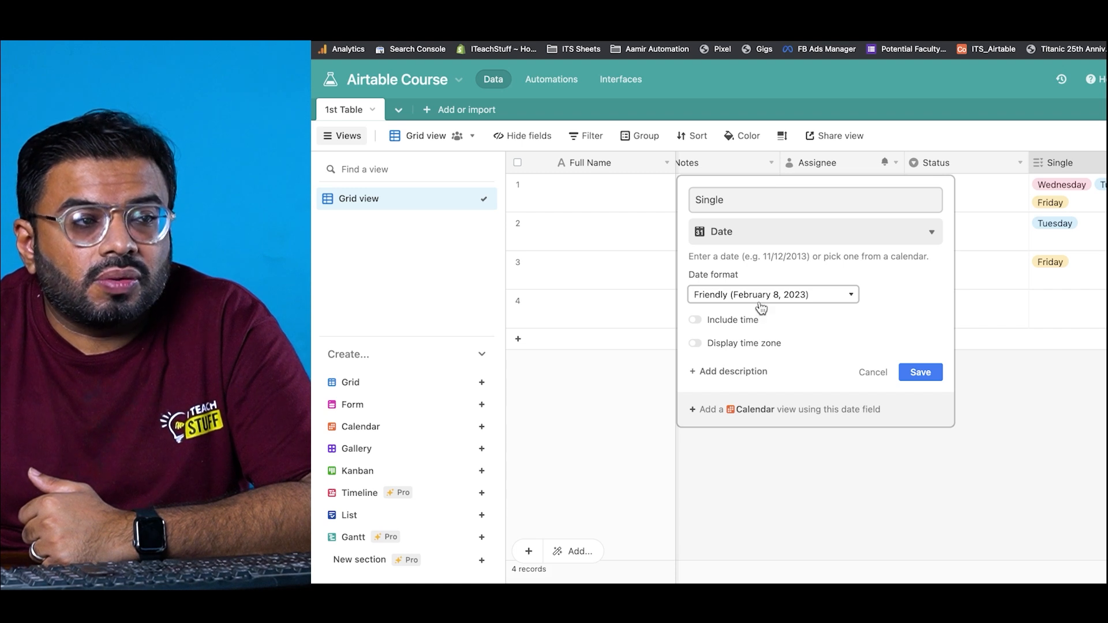
pyautogui.click(744, 322)
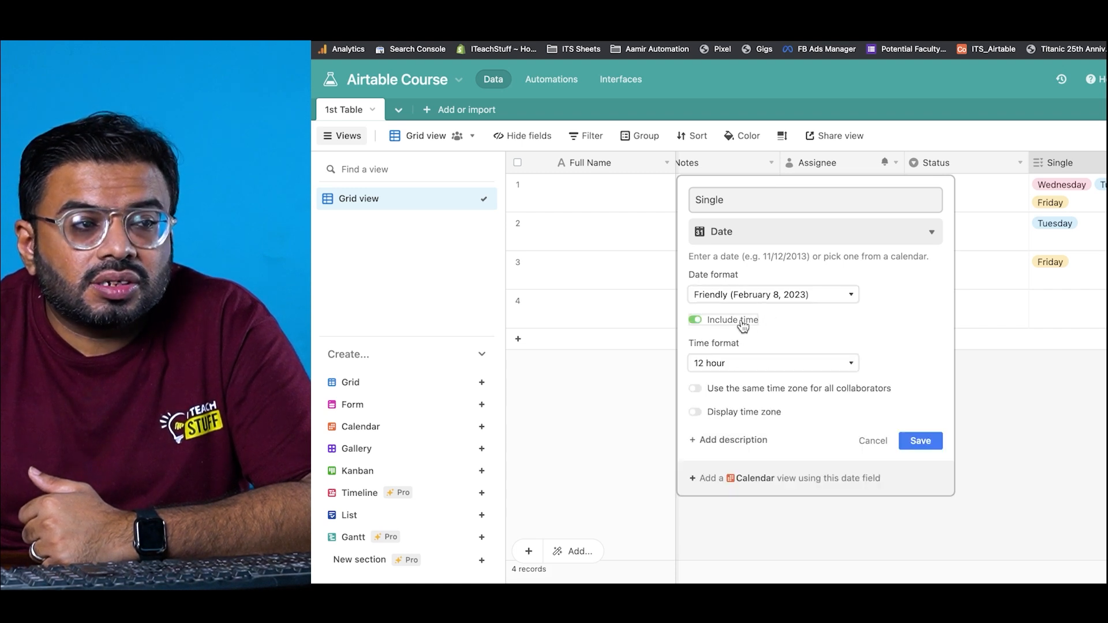
pyautogui.click(752, 368)
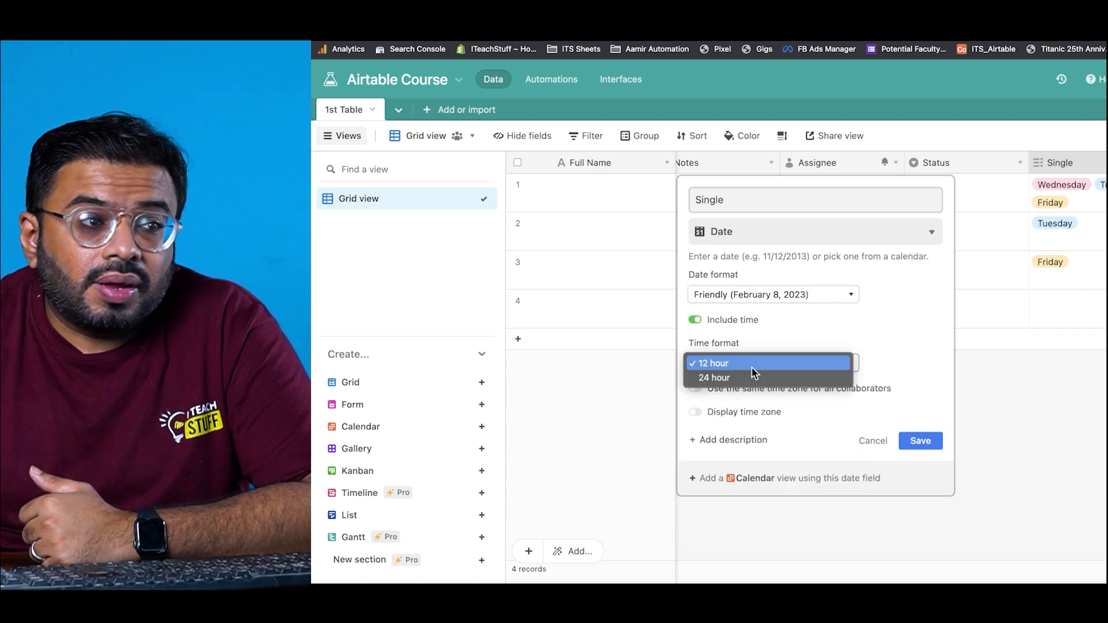
pyautogui.click(752, 367)
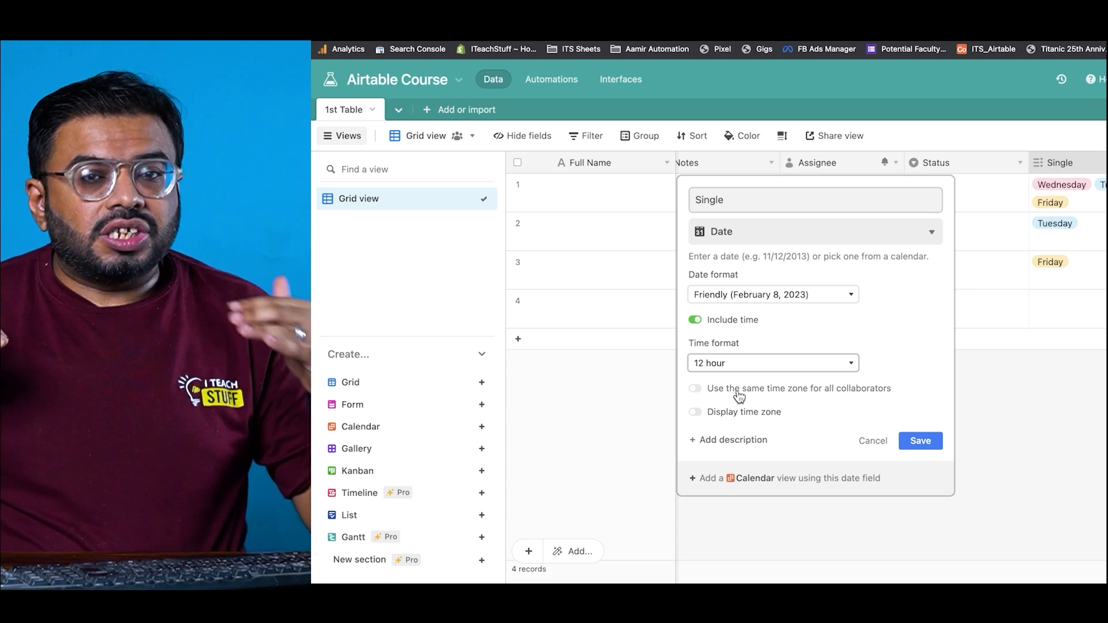
pyautogui.click(732, 411)
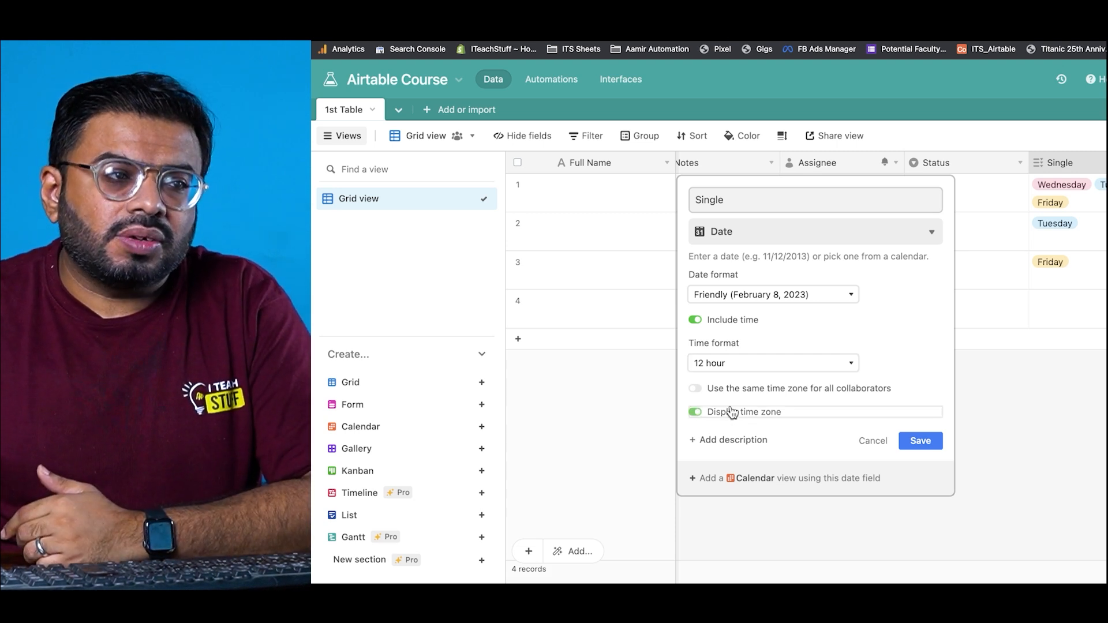
pyautogui.click(751, 322)
# Step: Convert Single to a Date field and set record 1's date to February 21, 2023
pyautogui.click(935, 374)
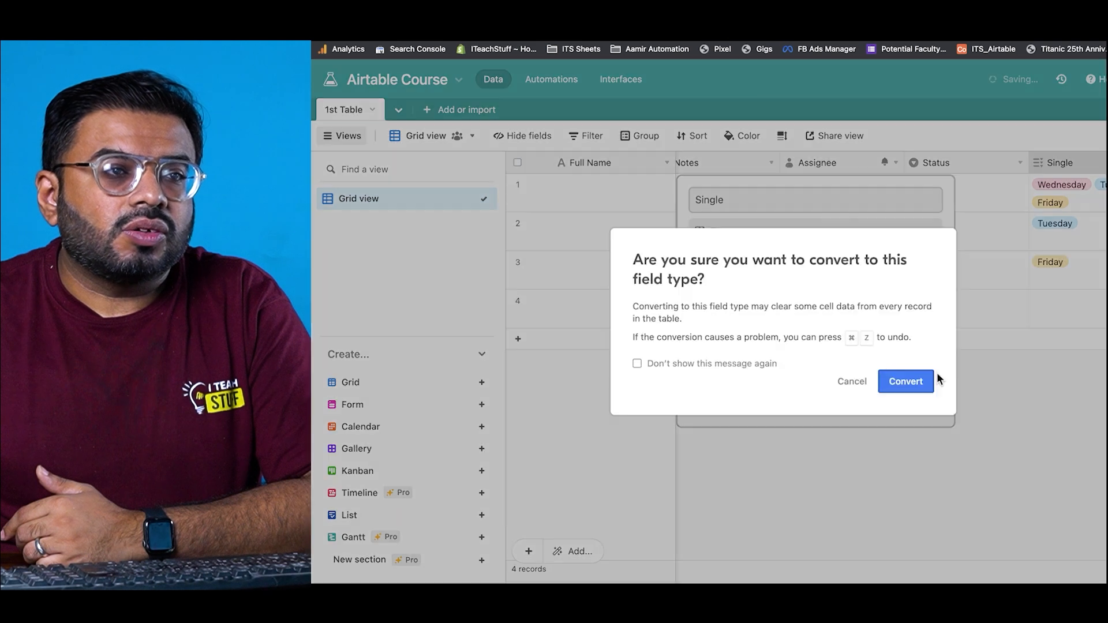
pyautogui.click(917, 382)
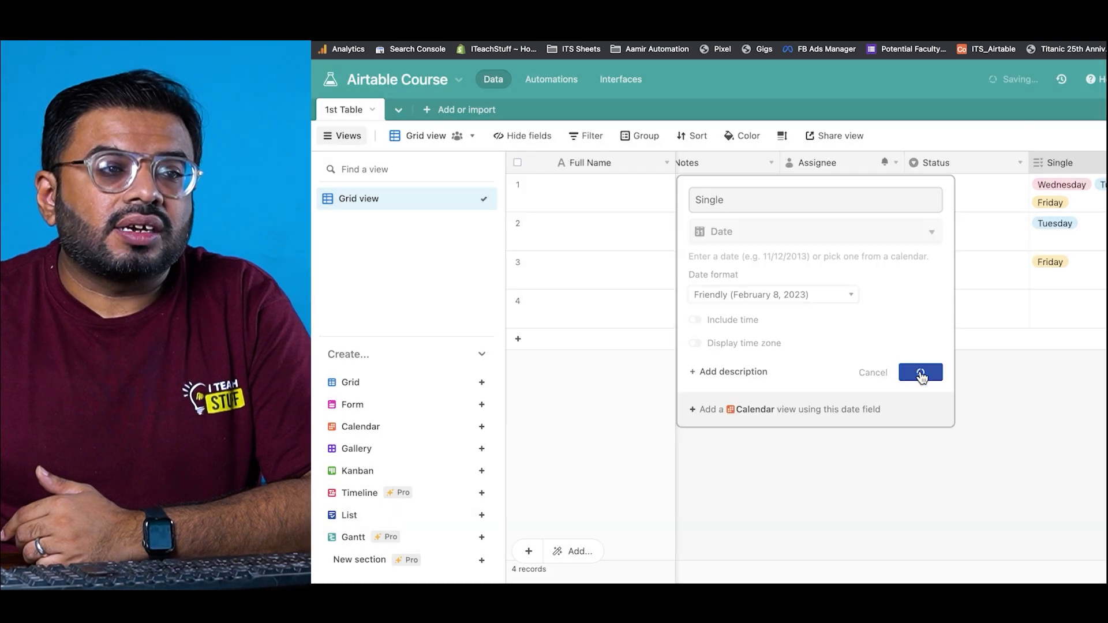
pyautogui.click(1058, 204)
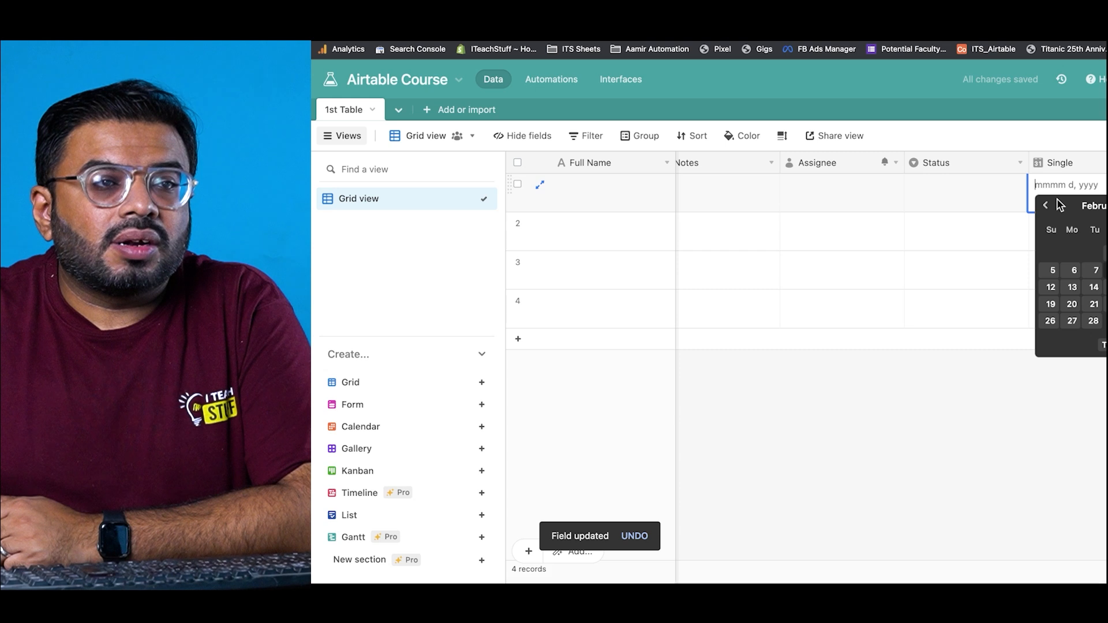
pyautogui.click(1107, 287)
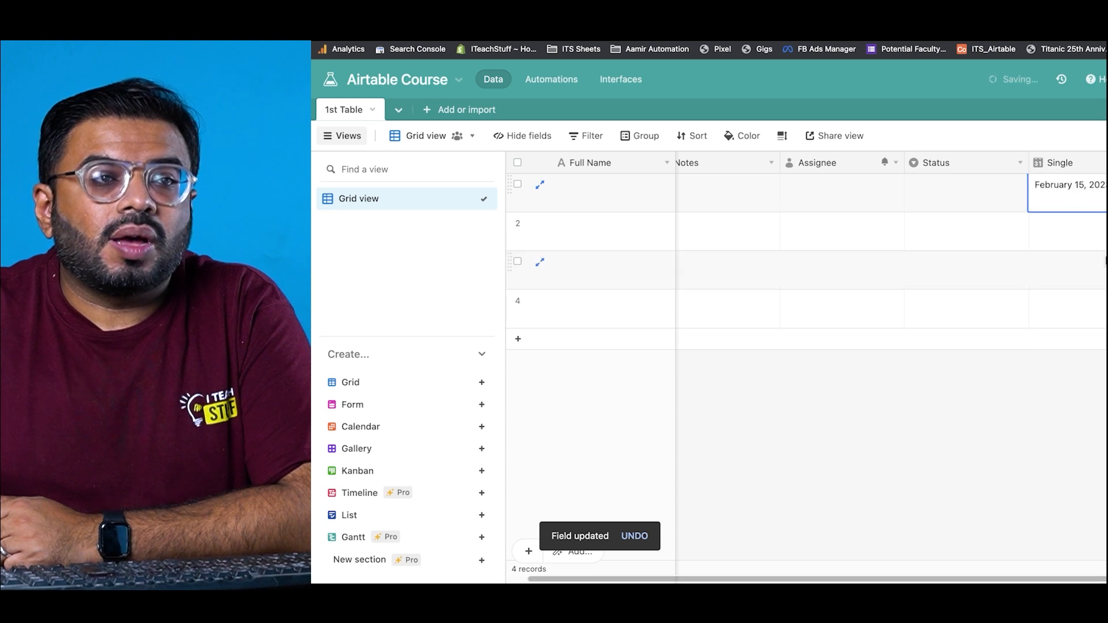
pyautogui.click(1106, 203)
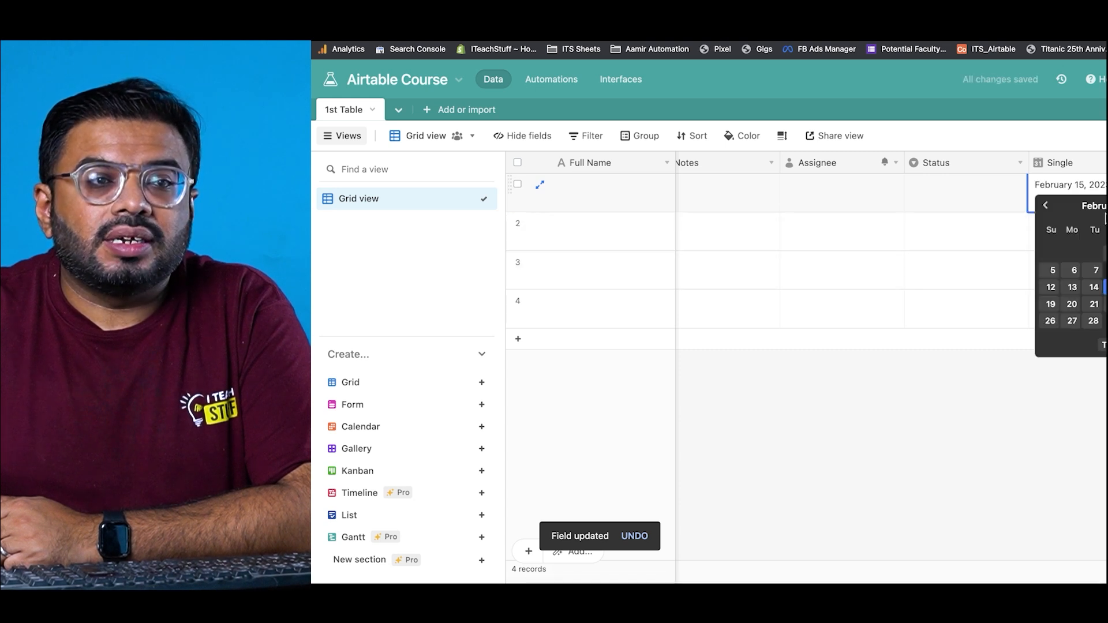
pyautogui.click(1097, 305)
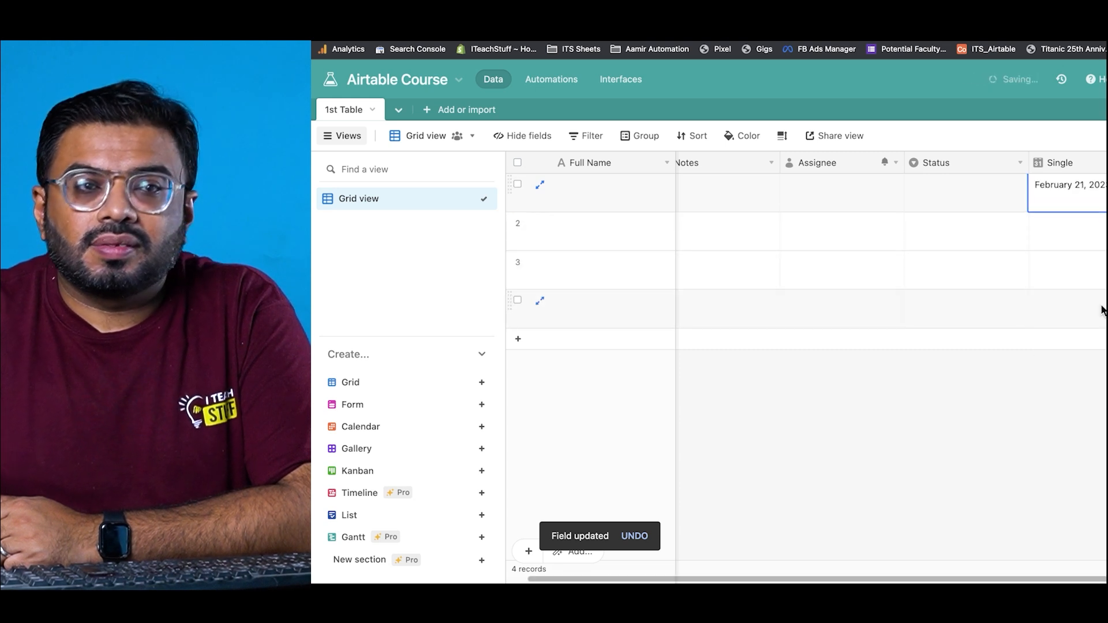
pyautogui.doubleClick(1091, 162)
# Step: Make Single a Currency field with symbol Rs and whole-number precision, then convert
pyautogui.scroll(-5, 774, 346)
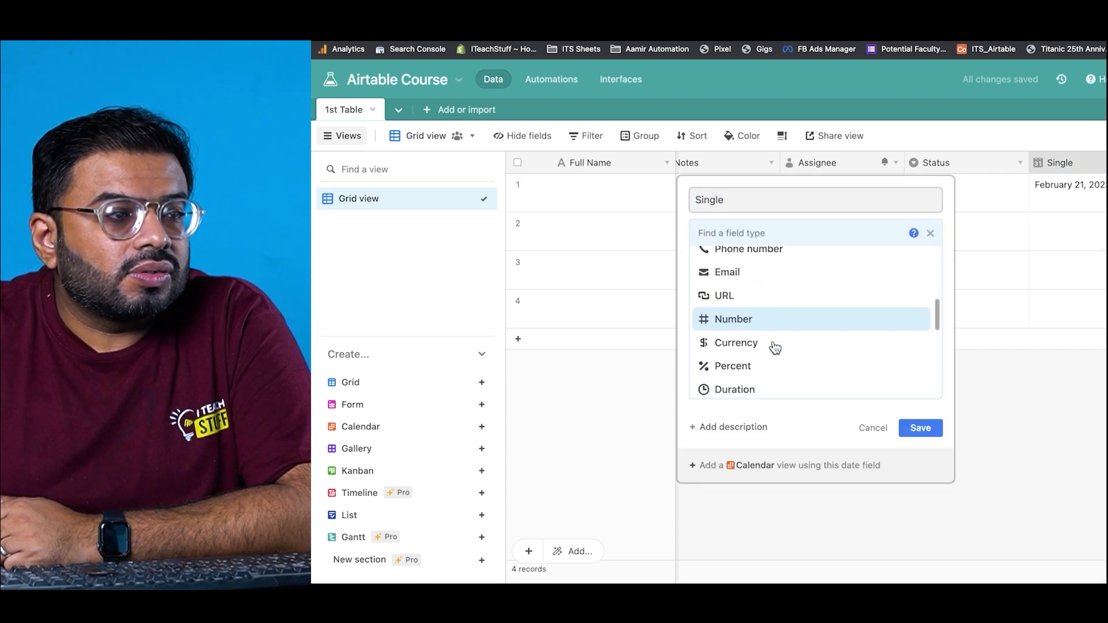
pyautogui.click(775, 346)
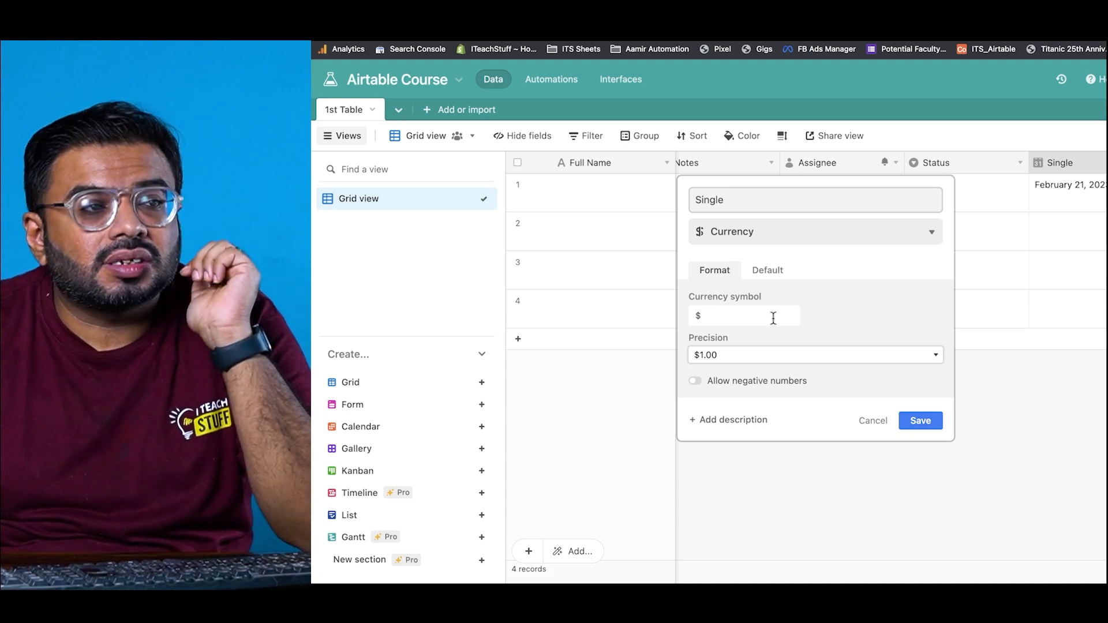
pyautogui.click(774, 318)
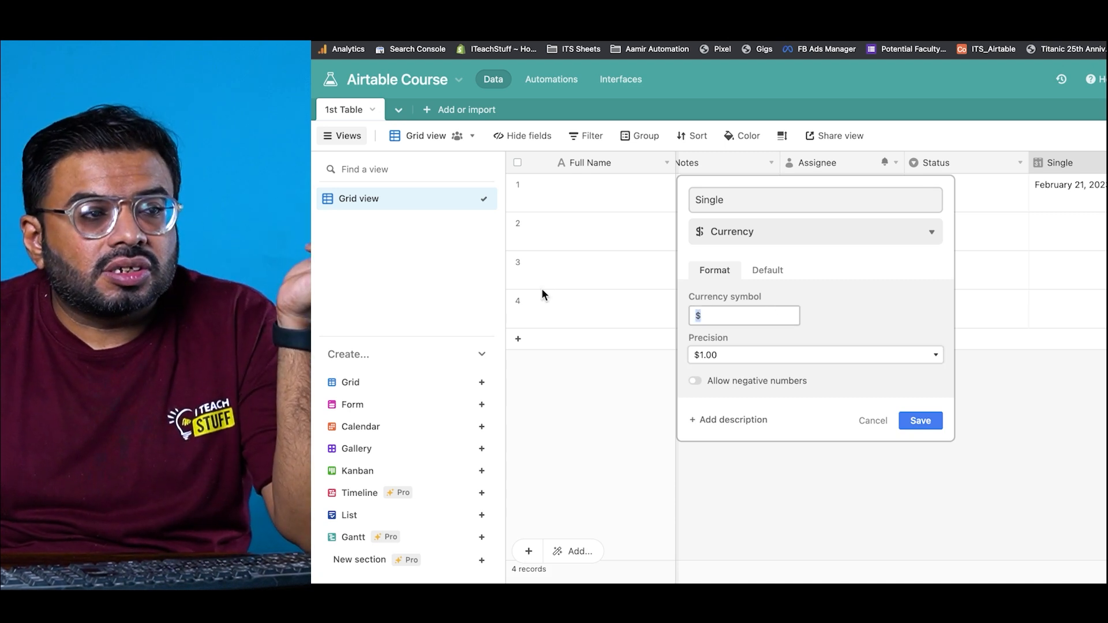
pyautogui.press('BackSpace')
pyautogui.write('Rs')
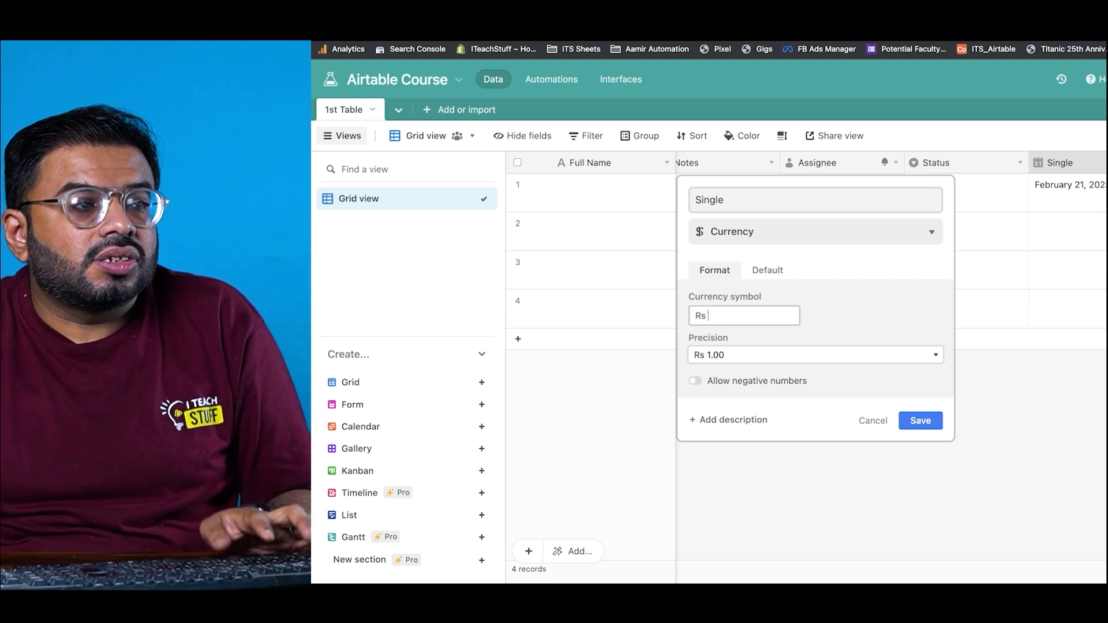
pyautogui.click(701, 355)
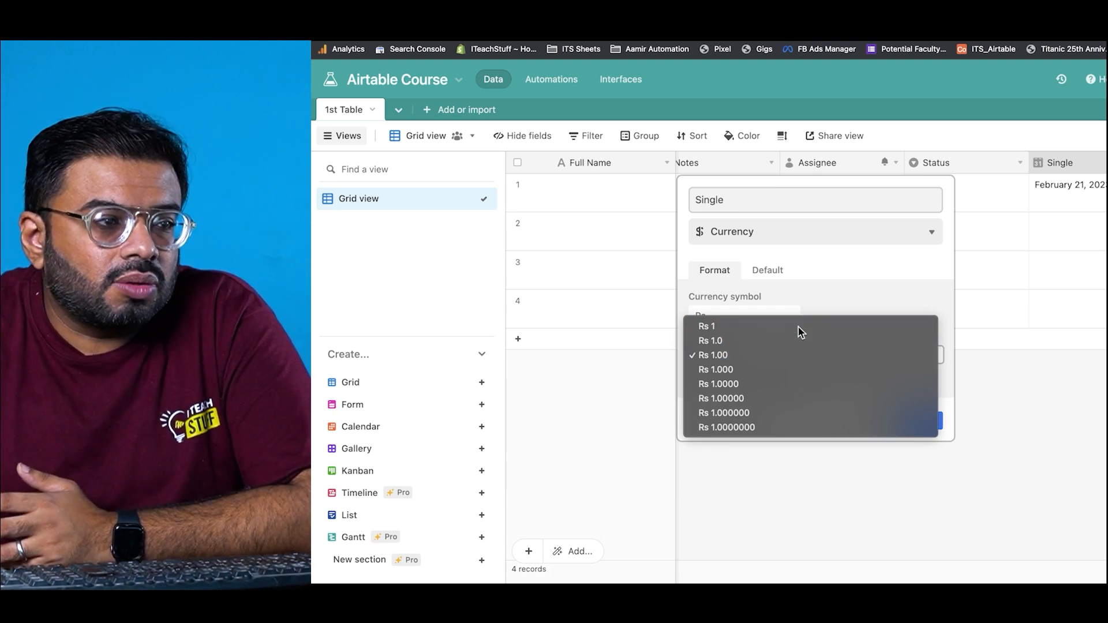
pyautogui.click(799, 328)
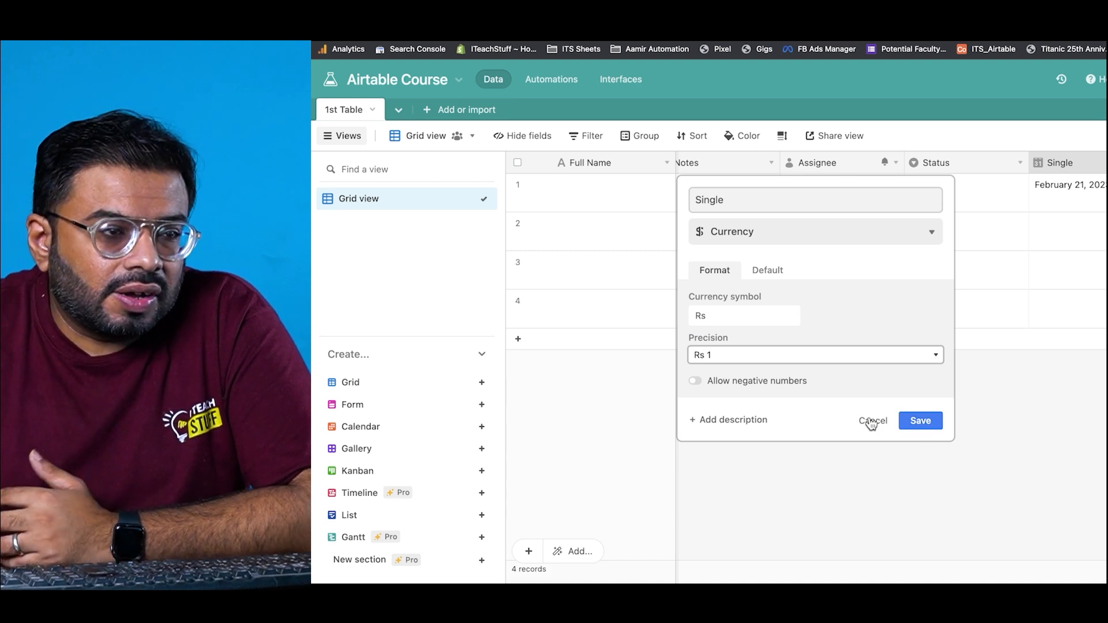
pyautogui.click(920, 421)
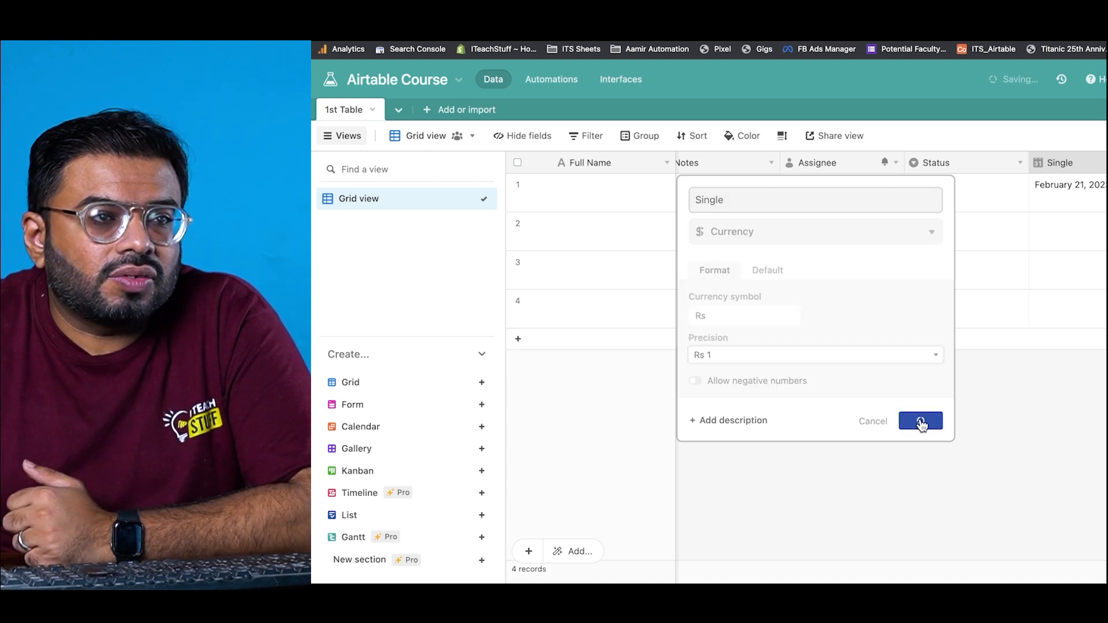
pyautogui.click(918, 380)
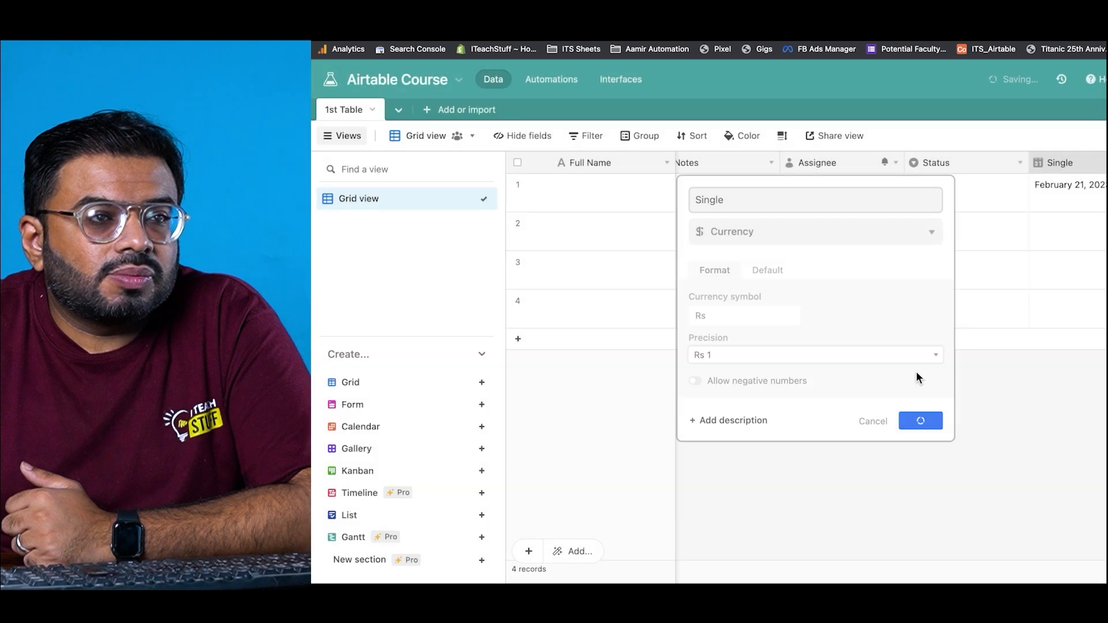
# Step: Clear record 1's Single value and bring up the add-or-import table options
pyautogui.click(1082, 200)
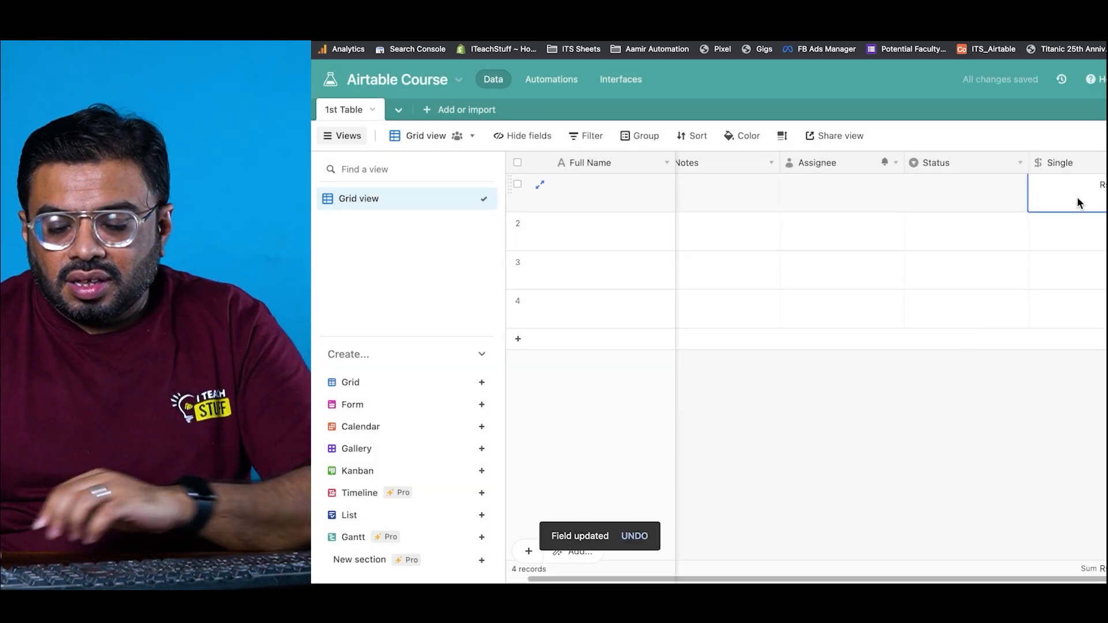
pyautogui.press('BackSpace')
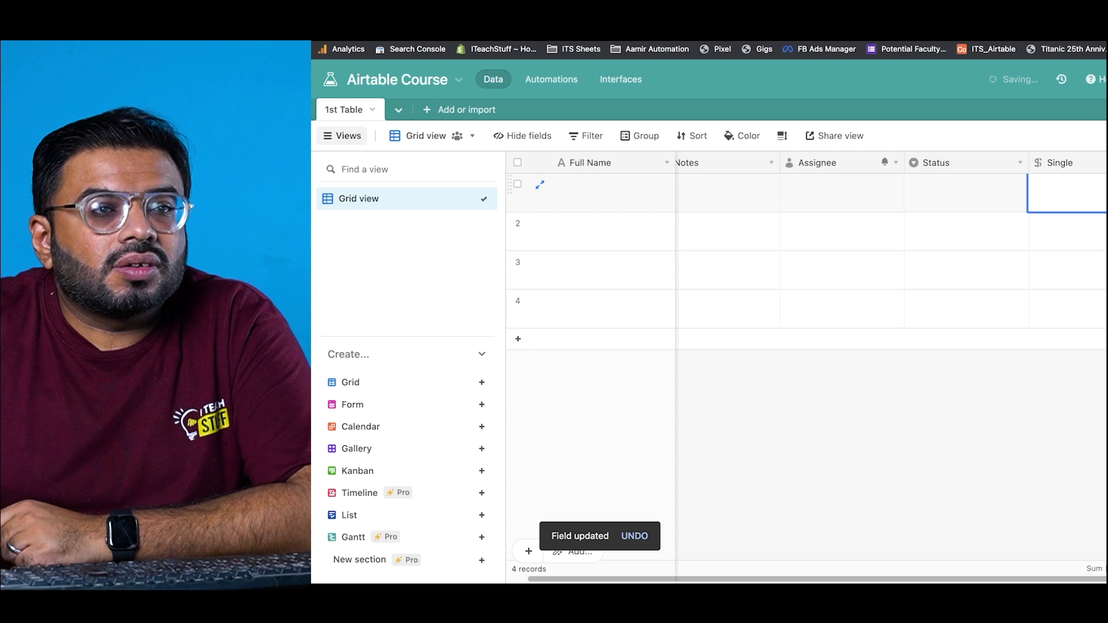
pyautogui.press('Return')
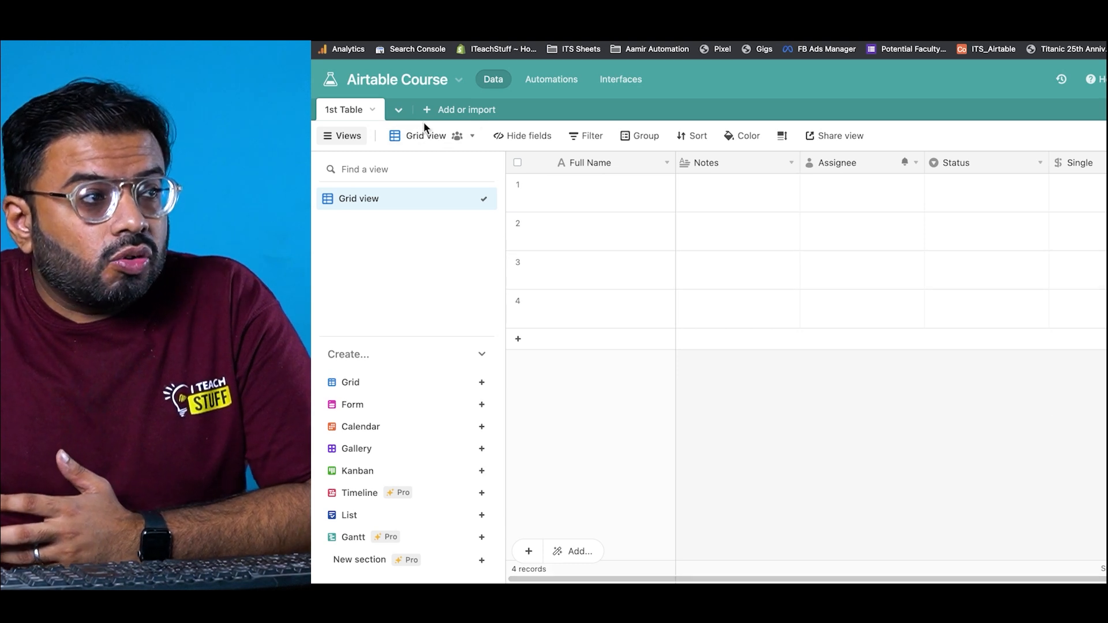
pyautogui.click(435, 110)
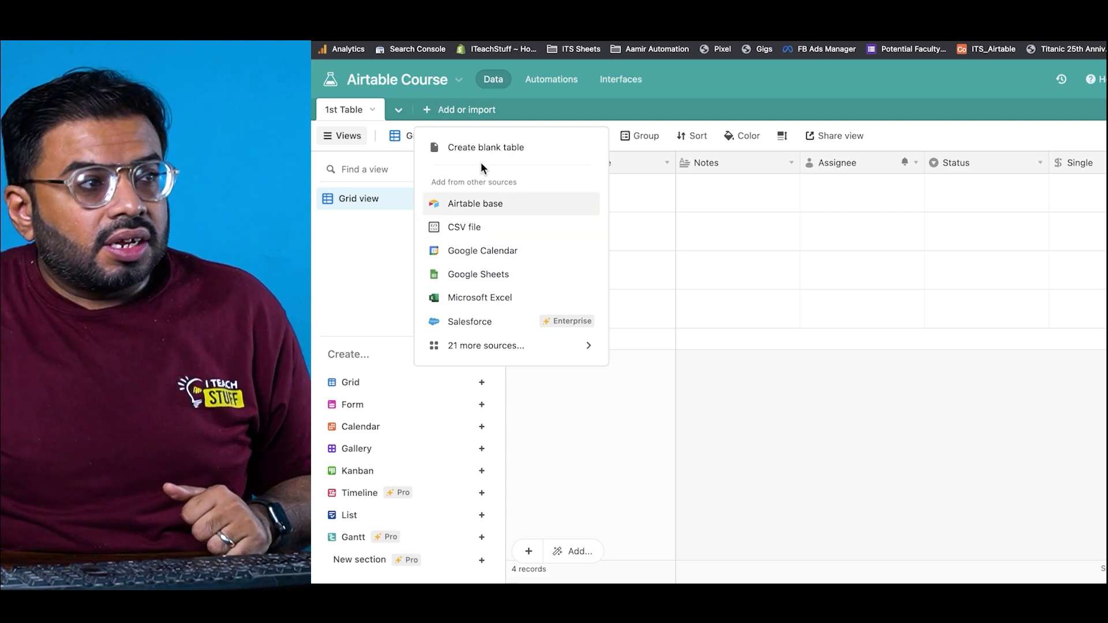
# Step: Create a blank table named 'Finance Expense' with records called Task
pyautogui.click(487, 149)
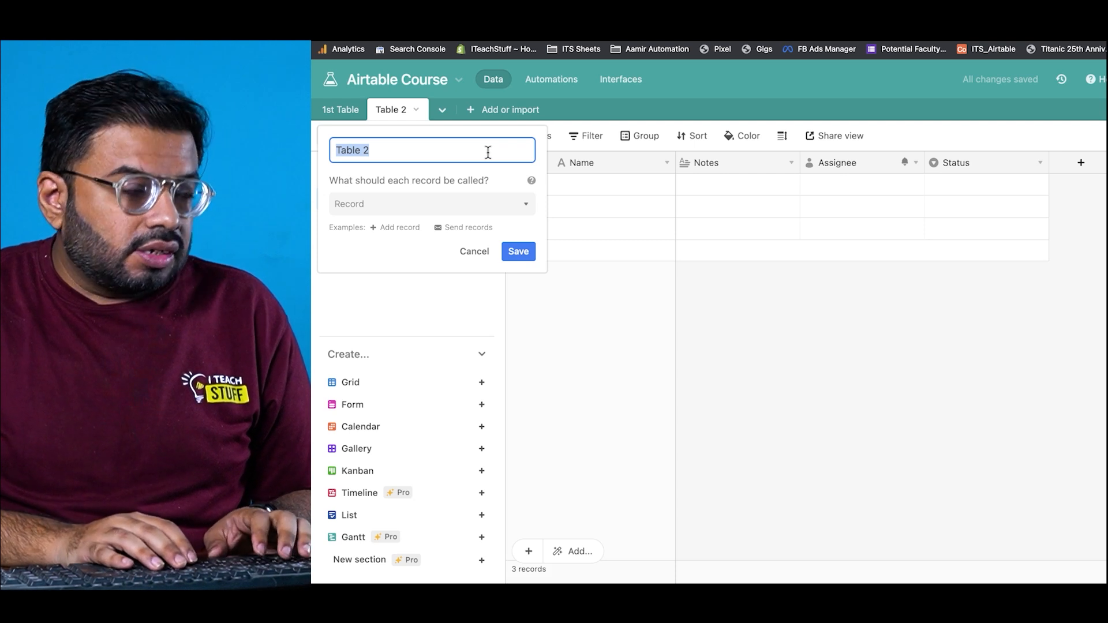
pyautogui.write('Finance Expense')
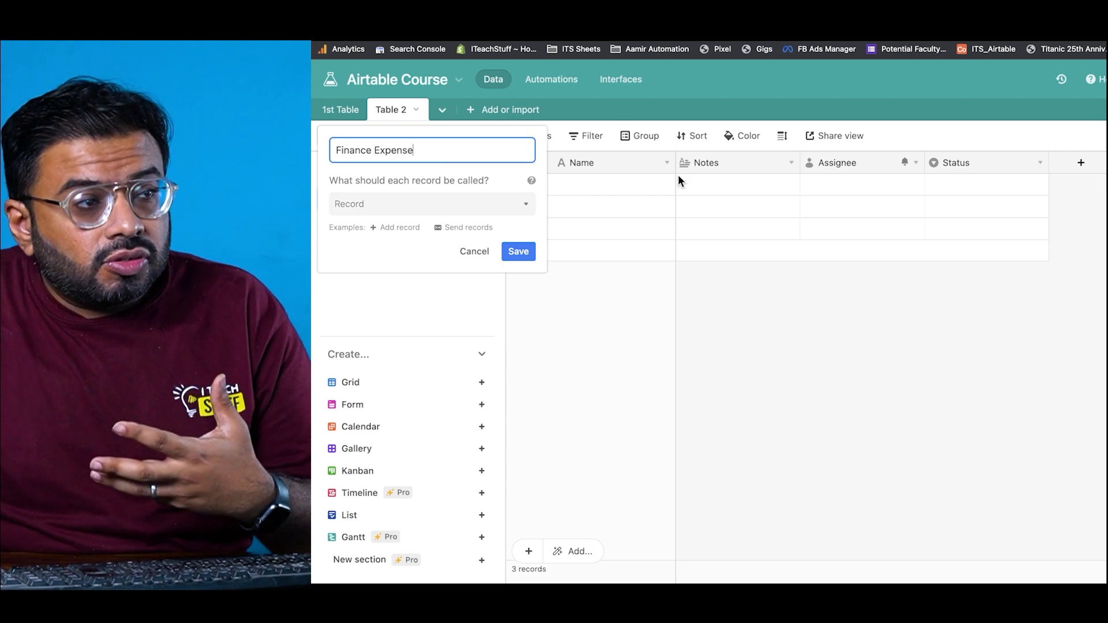
pyautogui.click(435, 202)
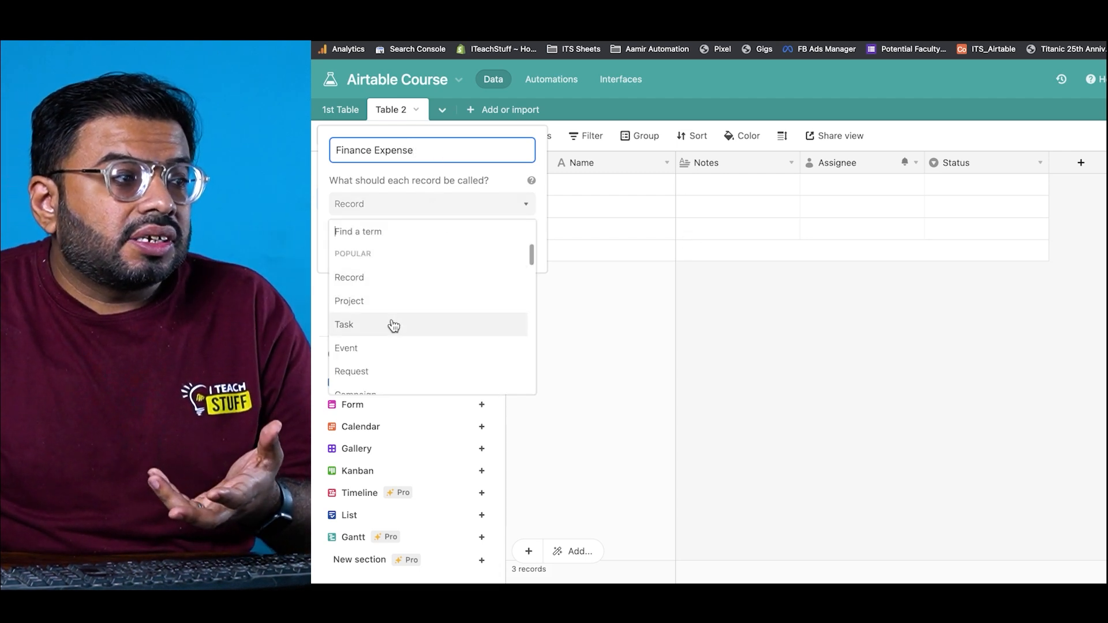
pyautogui.scroll(-1, 391, 325)
pyautogui.click(372, 319)
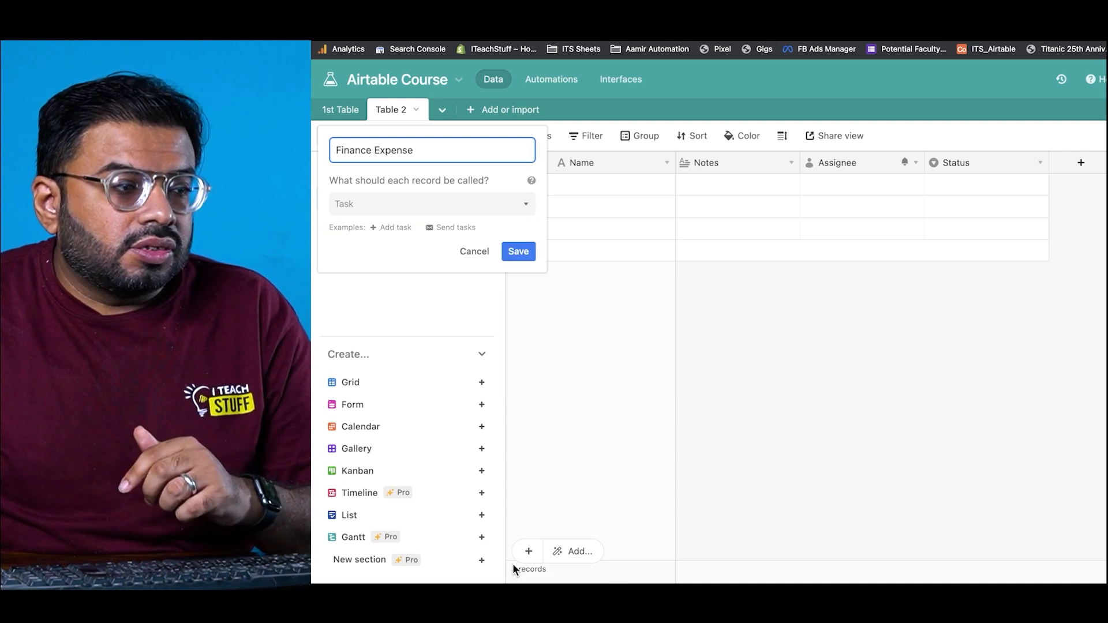
pyautogui.click(518, 252)
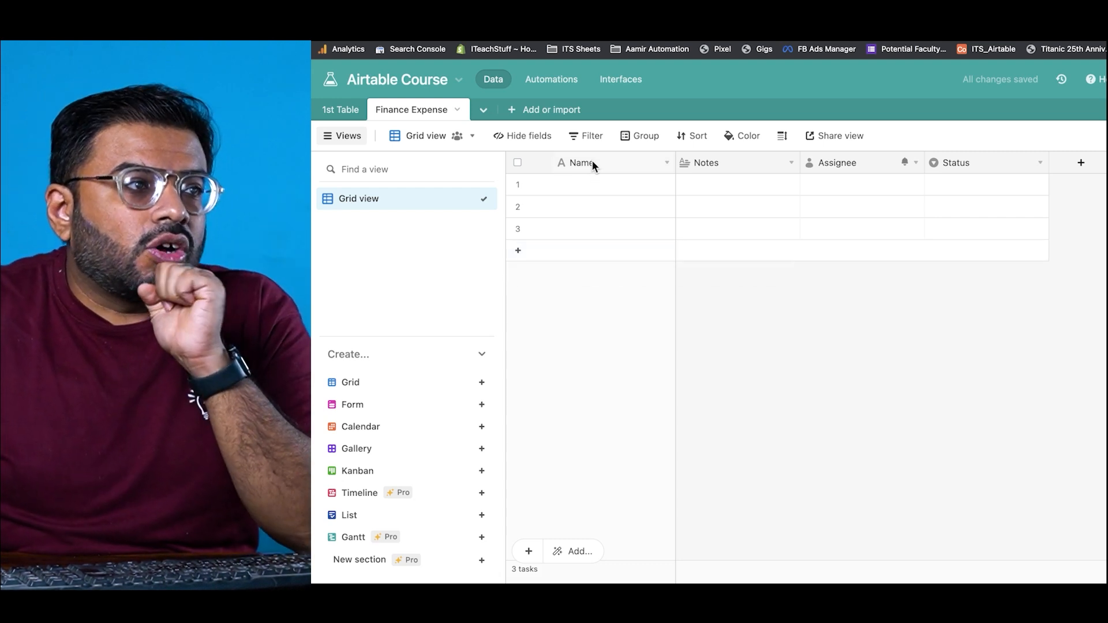
# Step: Convert the primary Name field into a Date field named 'Date' with Friendly format
pyautogui.doubleClick(593, 164)
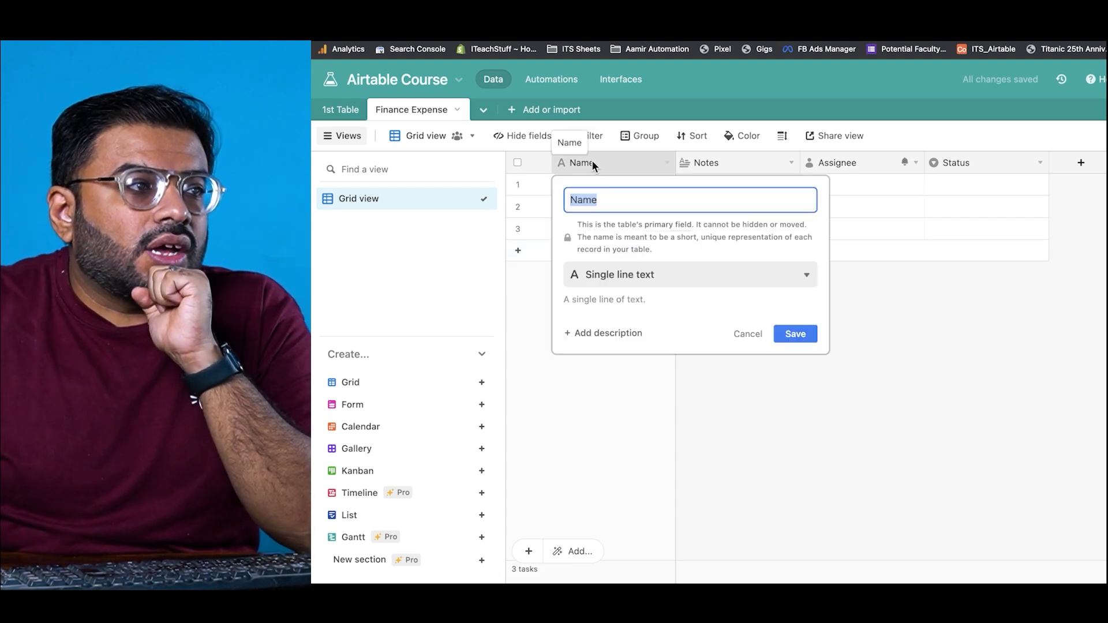
pyautogui.click(654, 270)
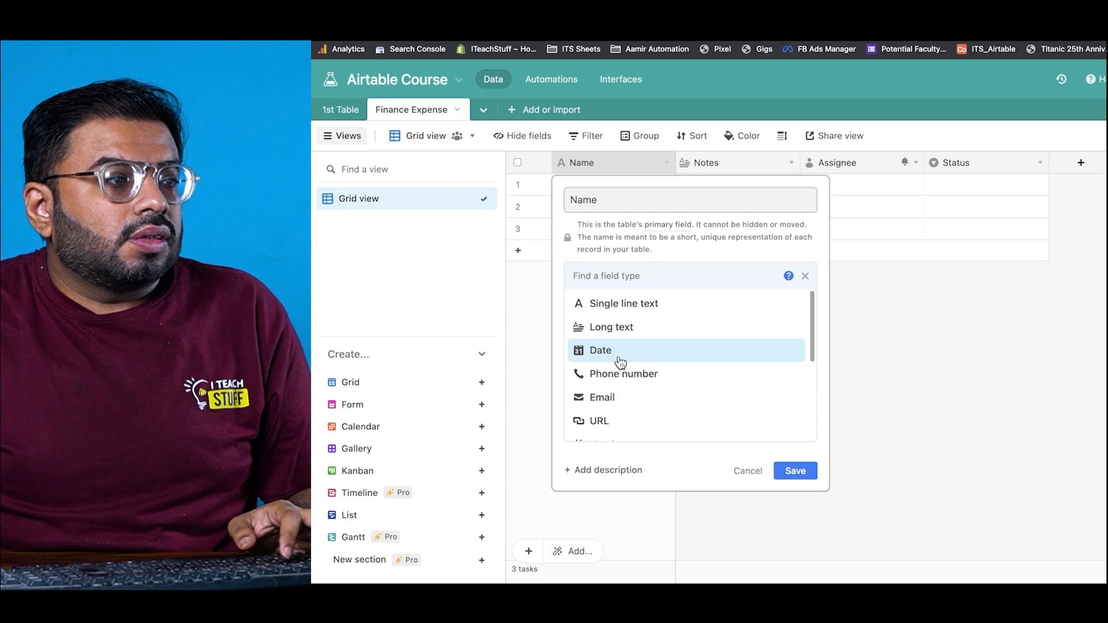
pyautogui.click(620, 362)
pyautogui.click(620, 334)
pyautogui.click(628, 353)
pyautogui.doubleClick(641, 202)
pyautogui.write('Dat')
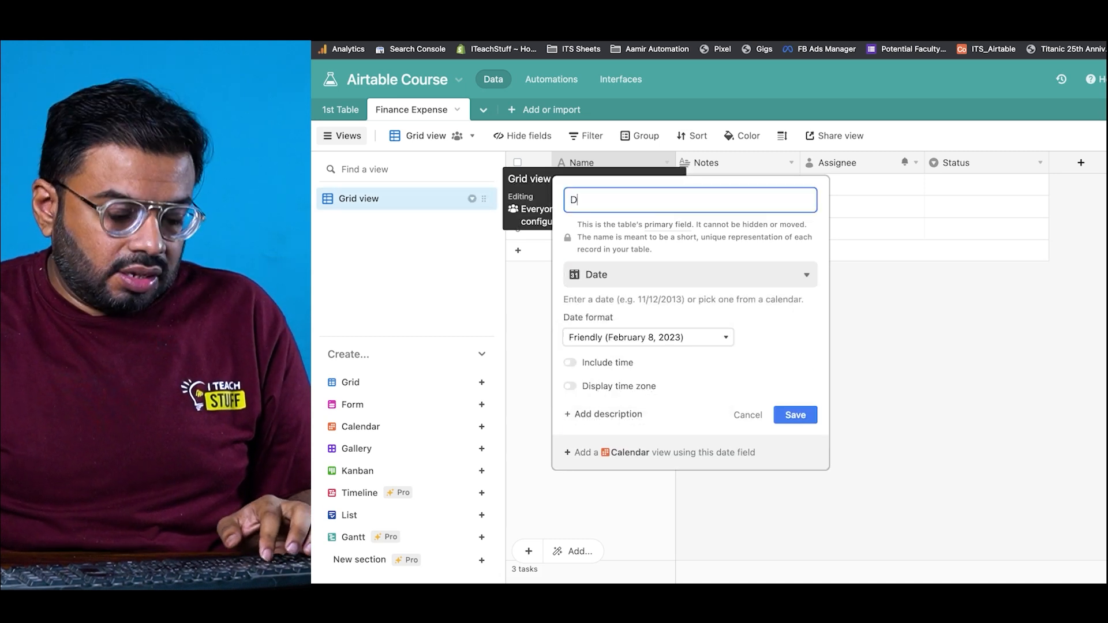
pyautogui.click(782, 413)
# Step: Enter February 1, 2023 as the date in row 1
pyautogui.click(566, 182)
pyautogui.click(565, 183)
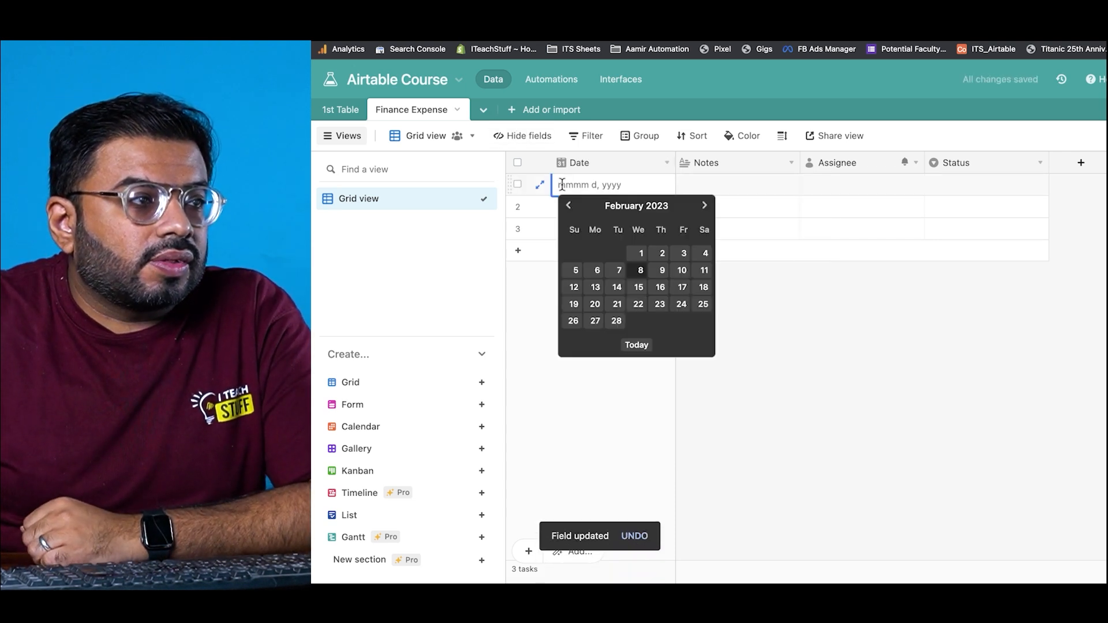
pyautogui.click(636, 254)
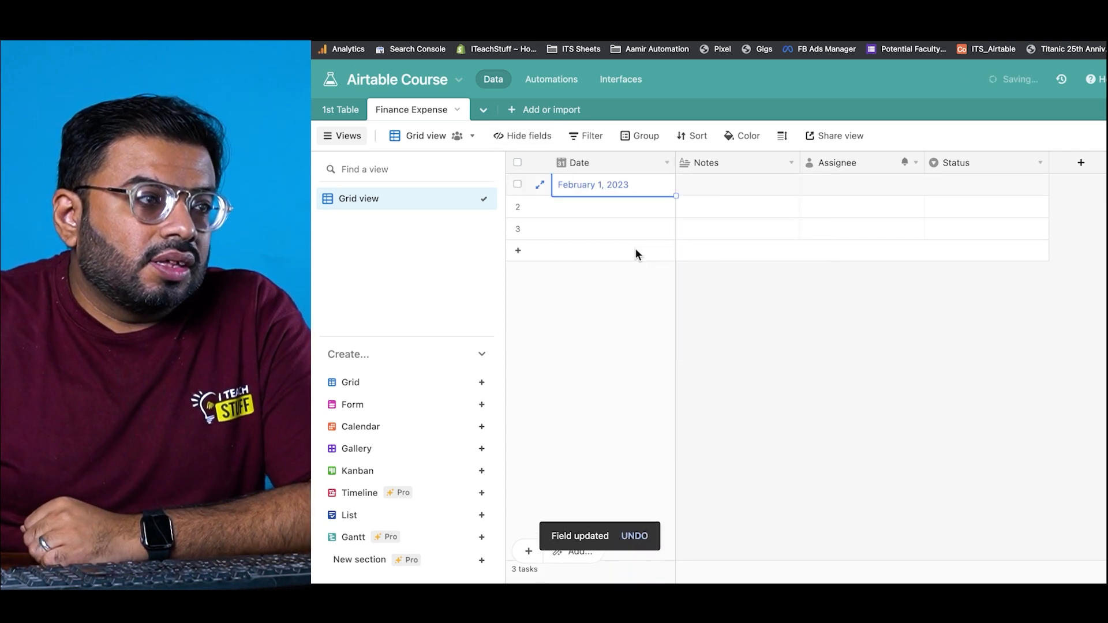
pyautogui.click(632, 307)
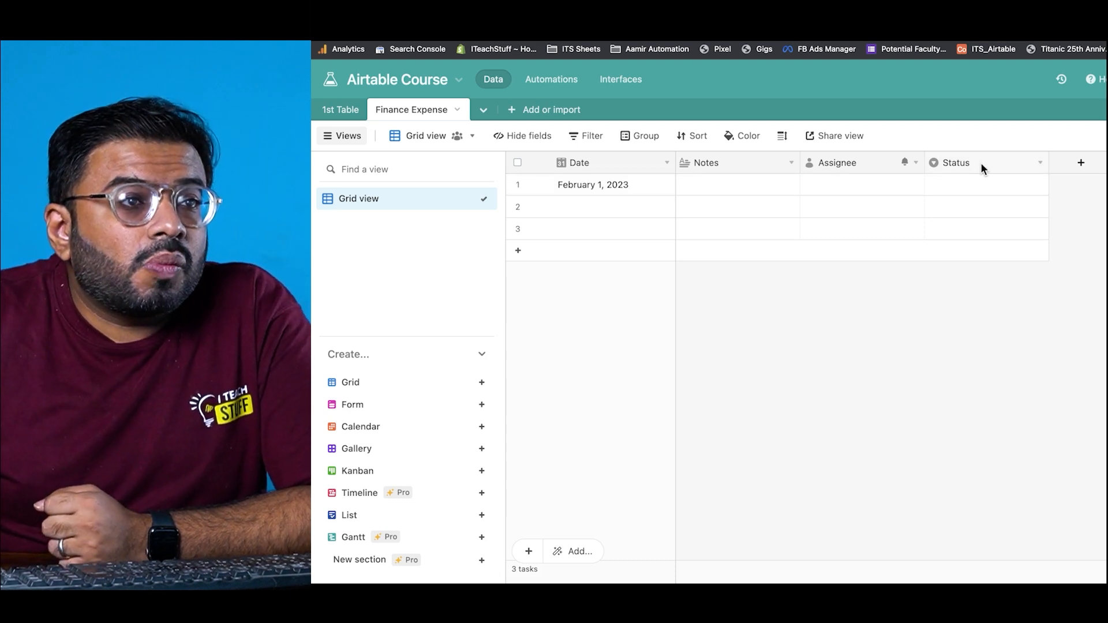
# Step: Delete the Notes, Assignee and Status columns together from the table
pyautogui.rightClick(999, 165)
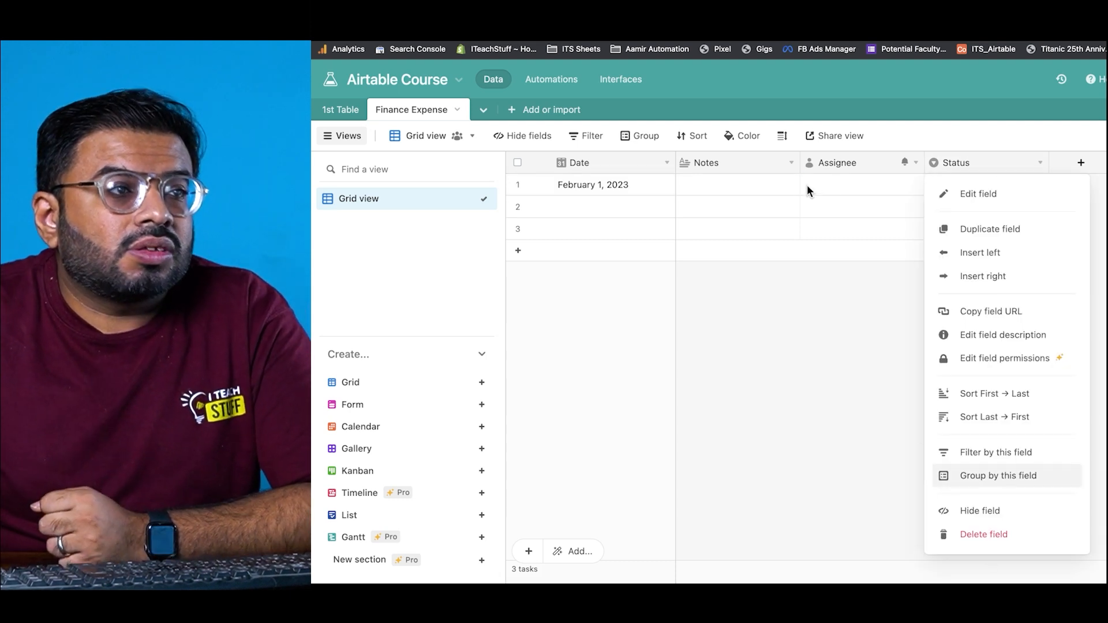
pyautogui.click(777, 169)
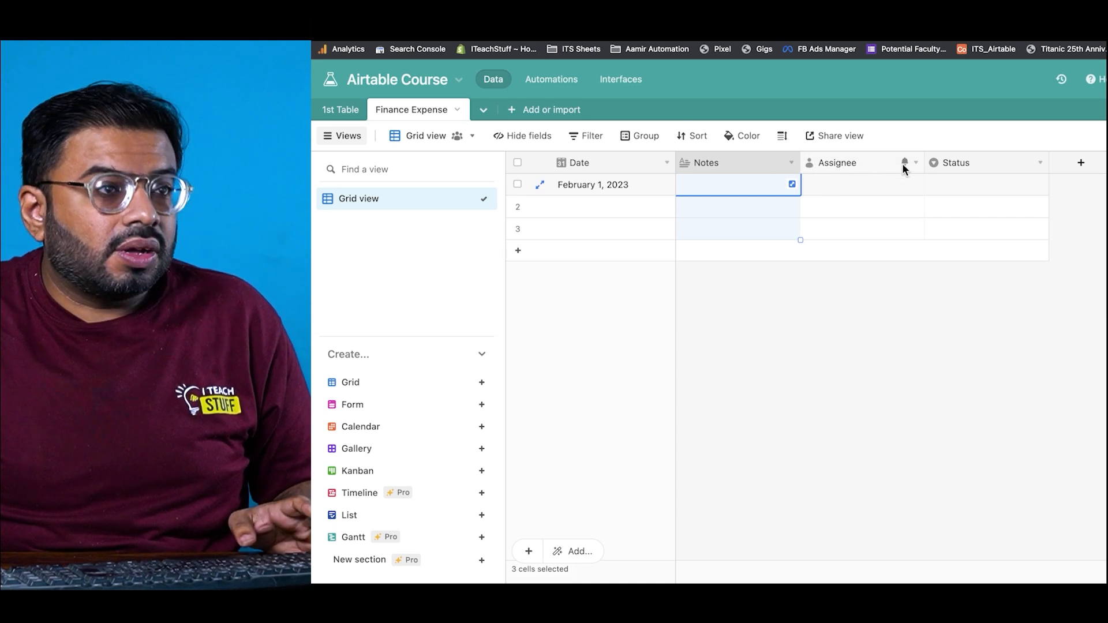
pyautogui.keyDown('shift'); pyautogui.click(937, 160); pyautogui.keyUp('shift')
pyautogui.rightClick(937, 161)
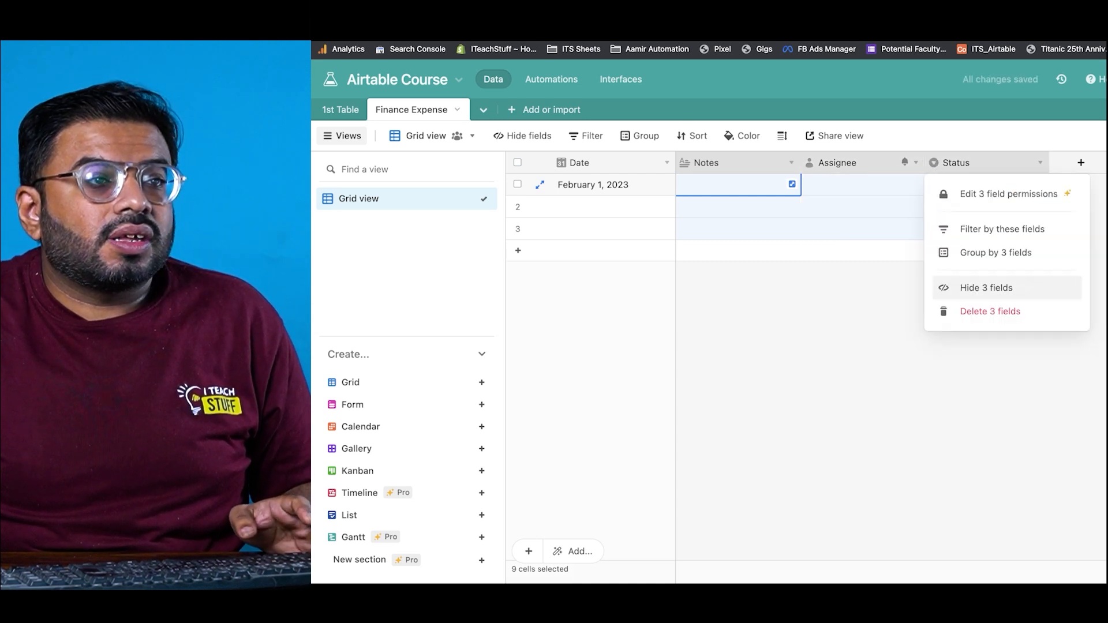
pyautogui.click(1043, 316)
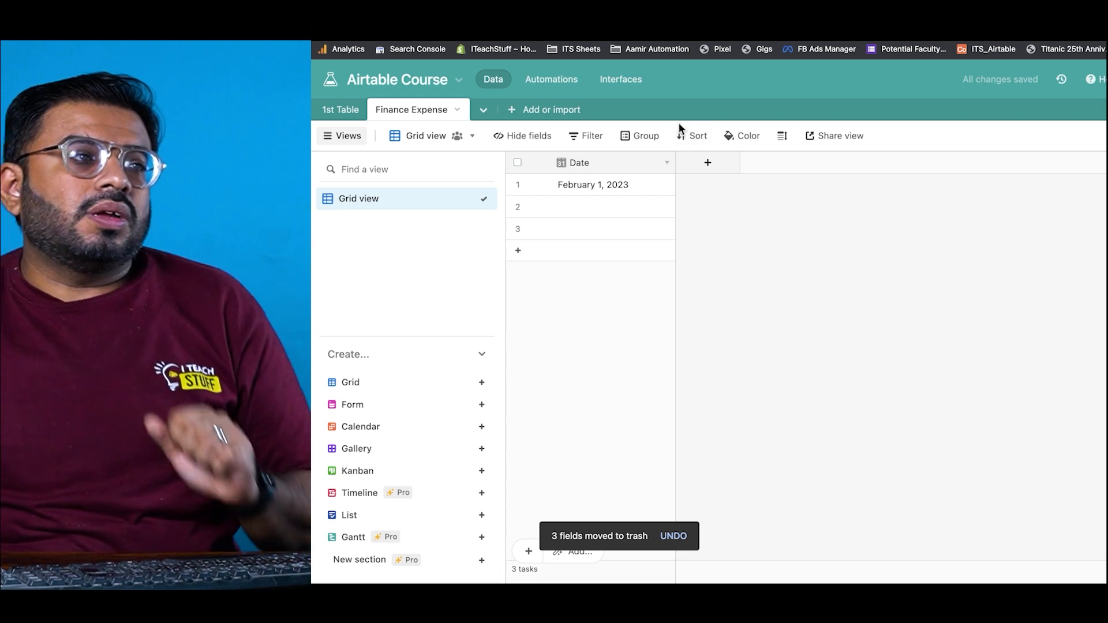
# Step: Create a Single select field named 'Purpose of Spend' with the choice Breakfast
pyautogui.click(706, 164)
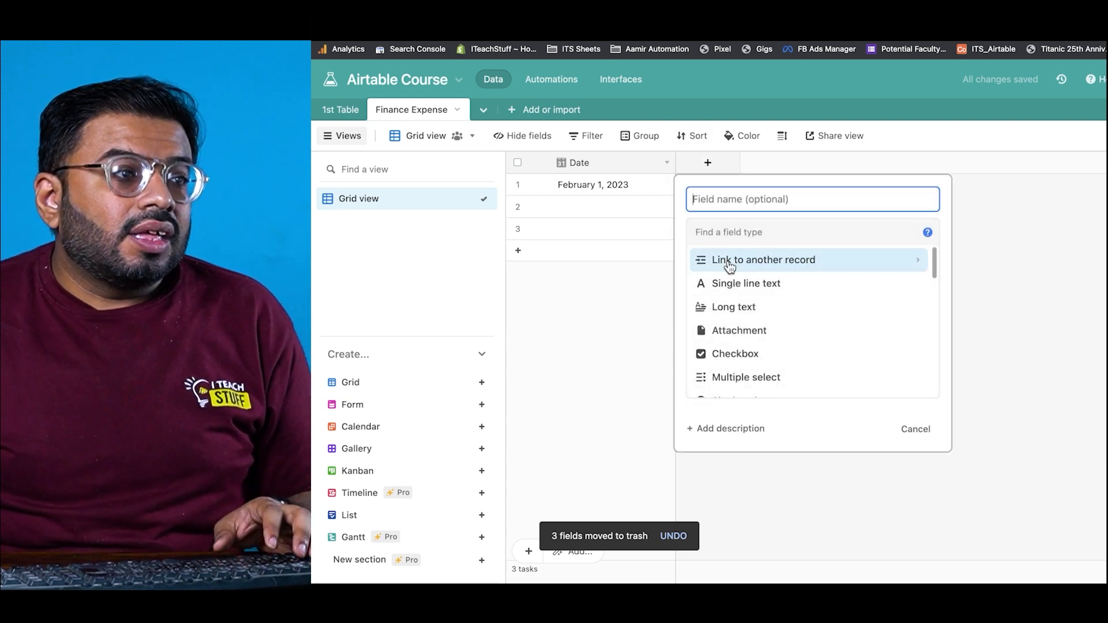
pyautogui.write('sing')
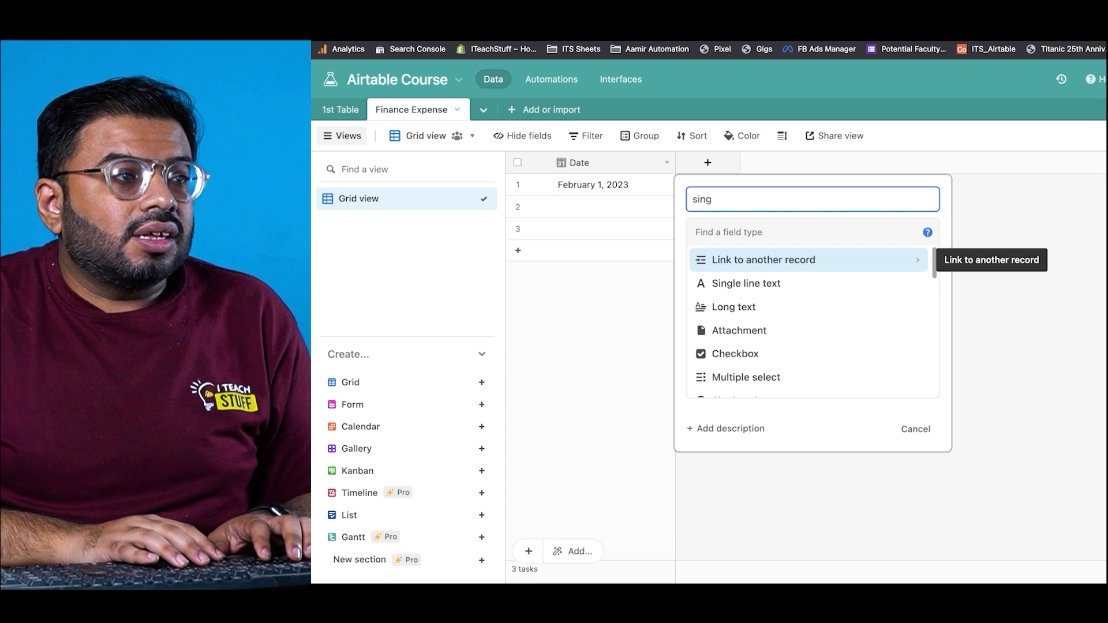
pyautogui.hotkey('ctrl', 'a')
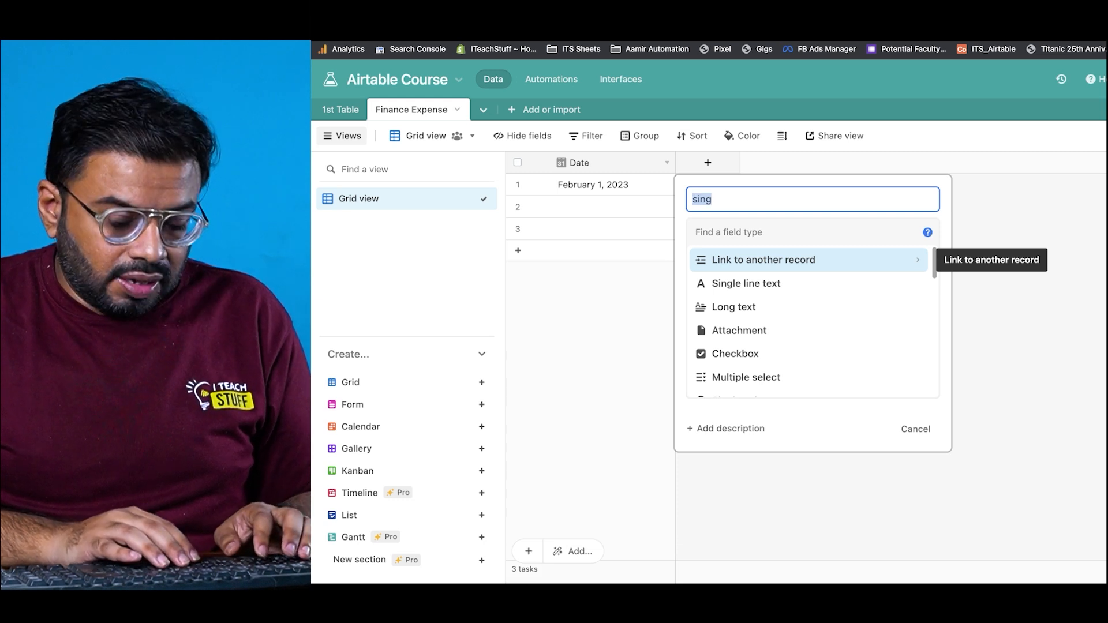
pyautogui.write('Place of Spend')
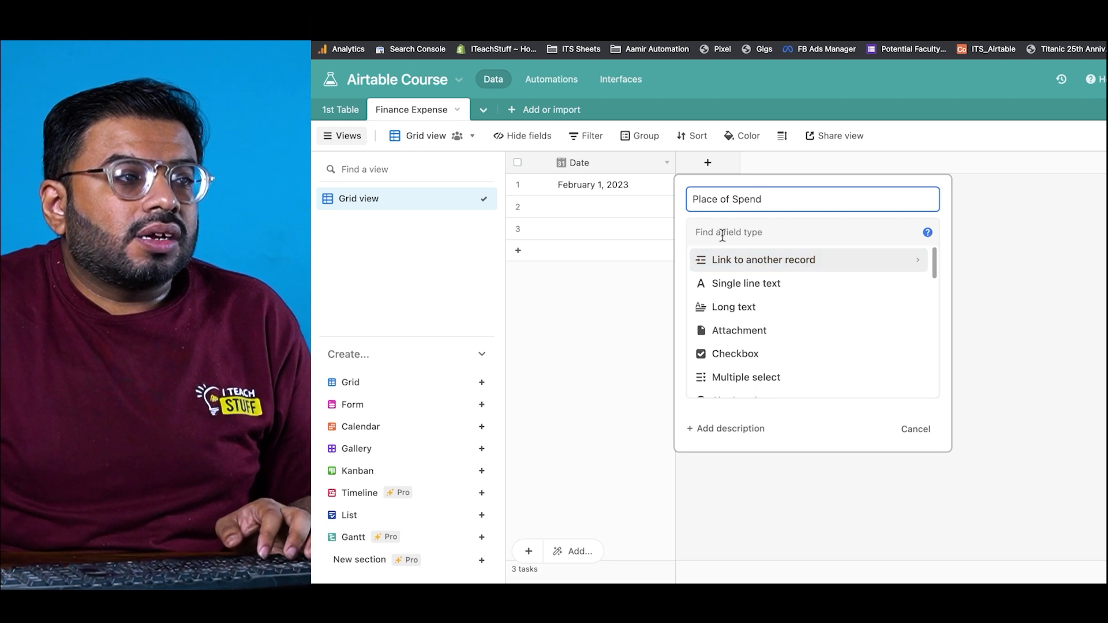
pyautogui.click(722, 235)
pyautogui.write('sing')
pyautogui.click(722, 282)
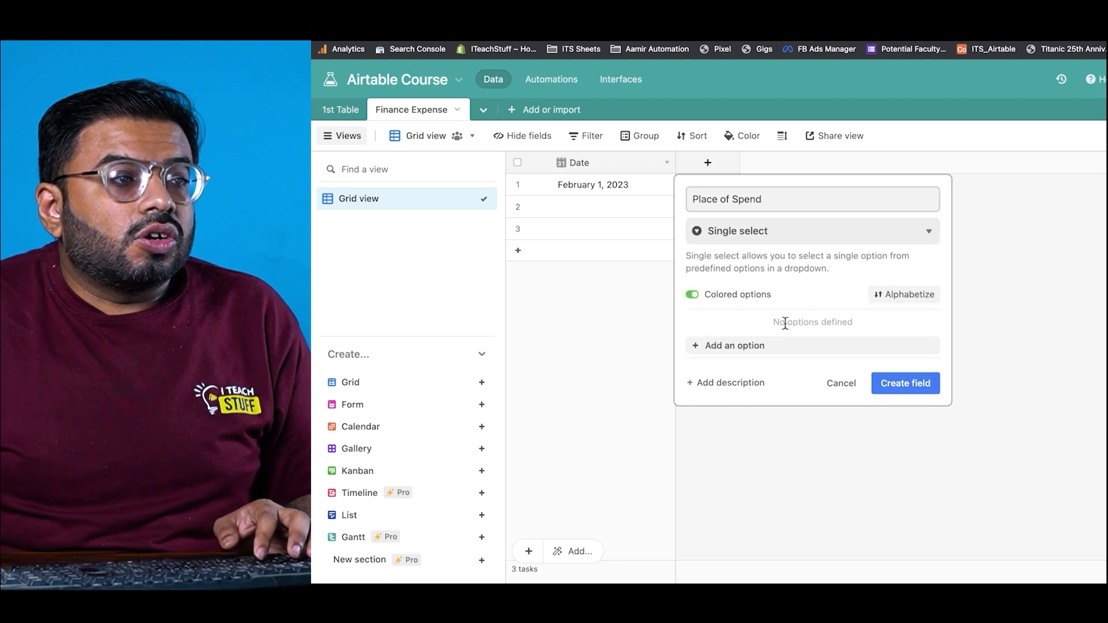
pyautogui.click(763, 352)
pyautogui.write('Bre')
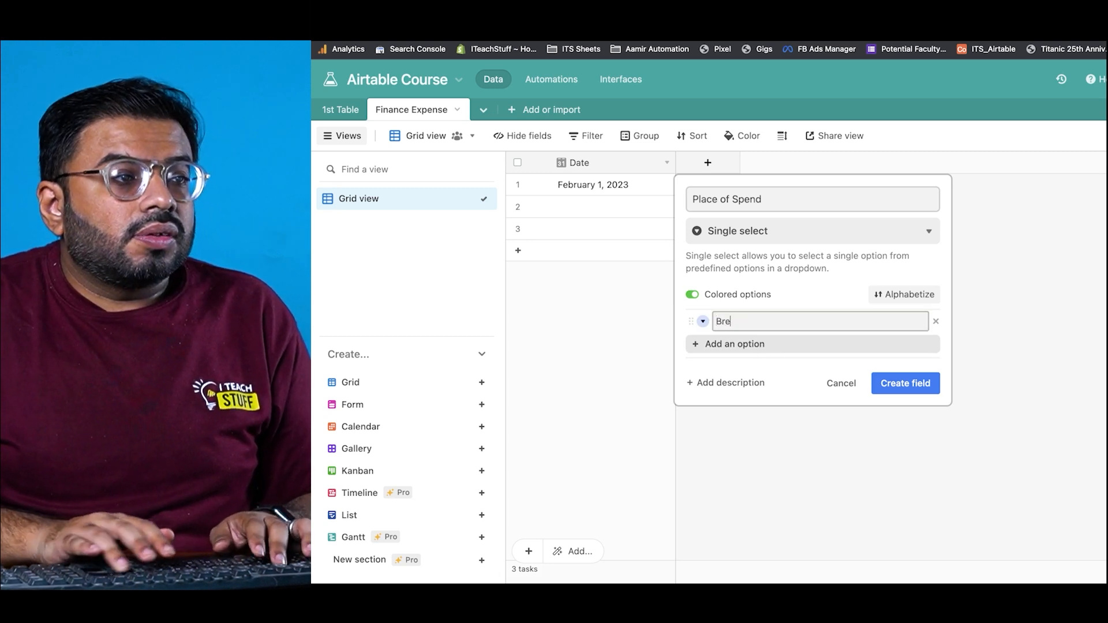
pyautogui.write('fsa')
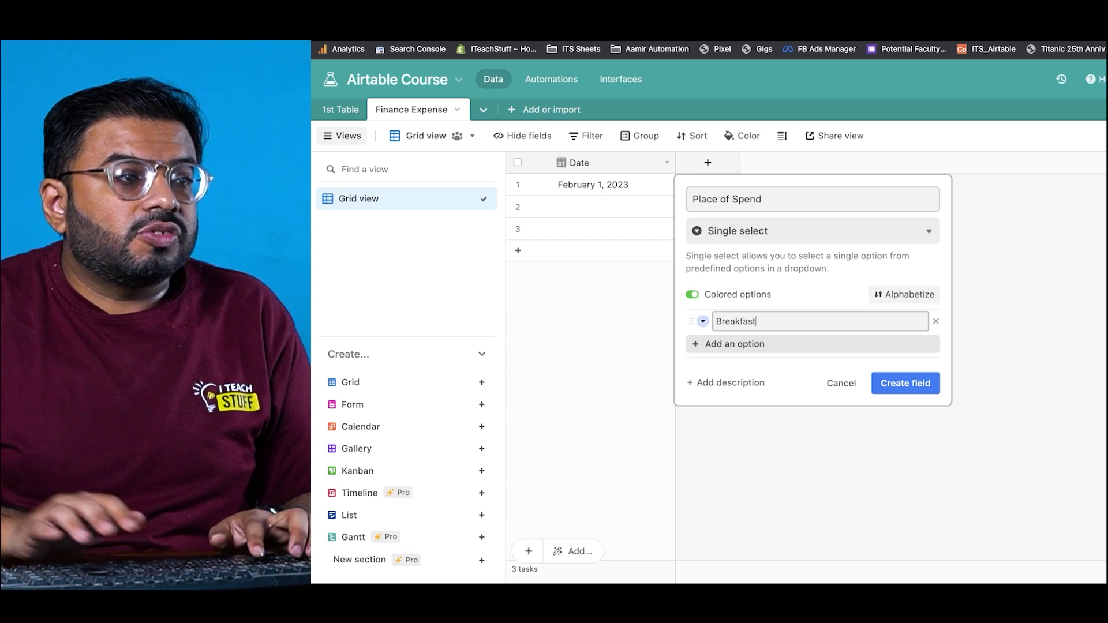
pyautogui.tripleClick(791, 198)
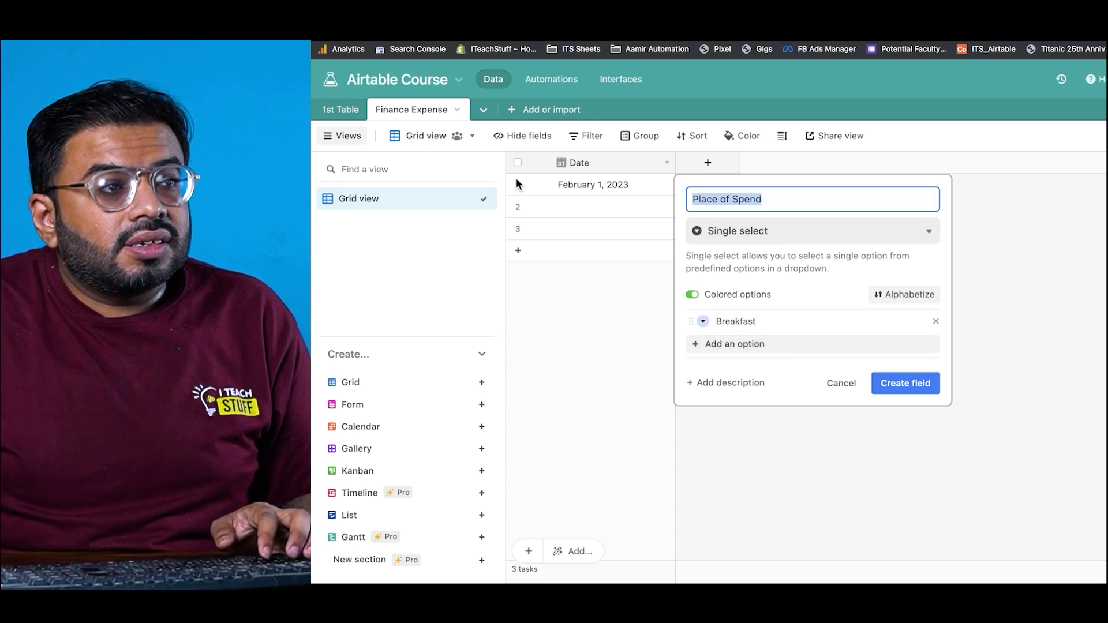
pyautogui.write('P')
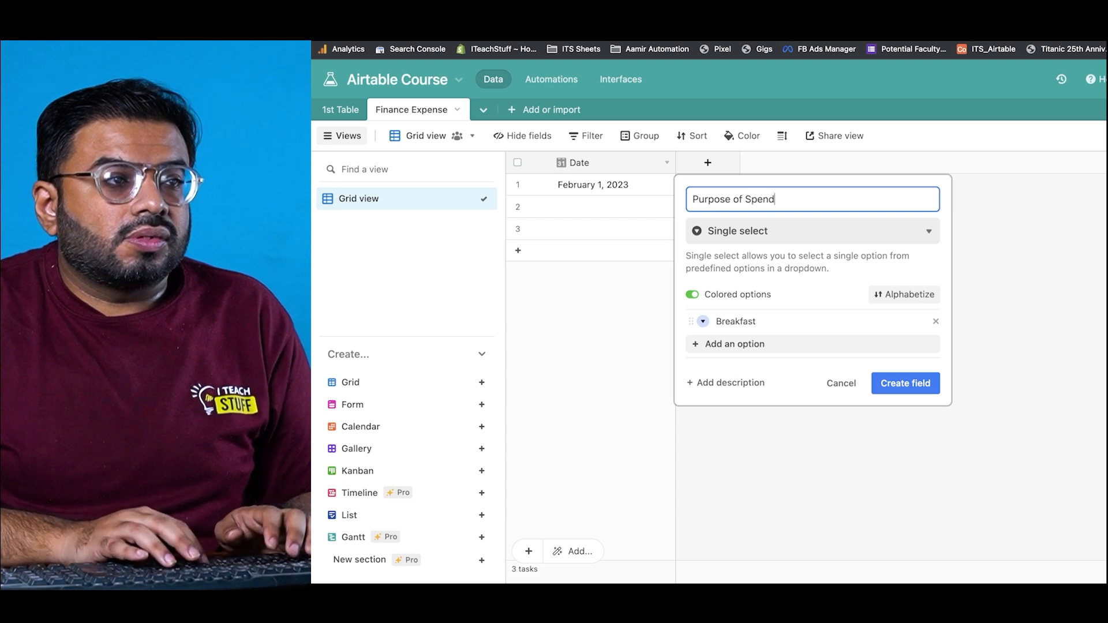
pyautogui.click(919, 384)
# Step: Create a Single select field named 'Place of Spend' with the choice McDonalds
pyautogui.click(827, 170)
pyautogui.write('Plac')
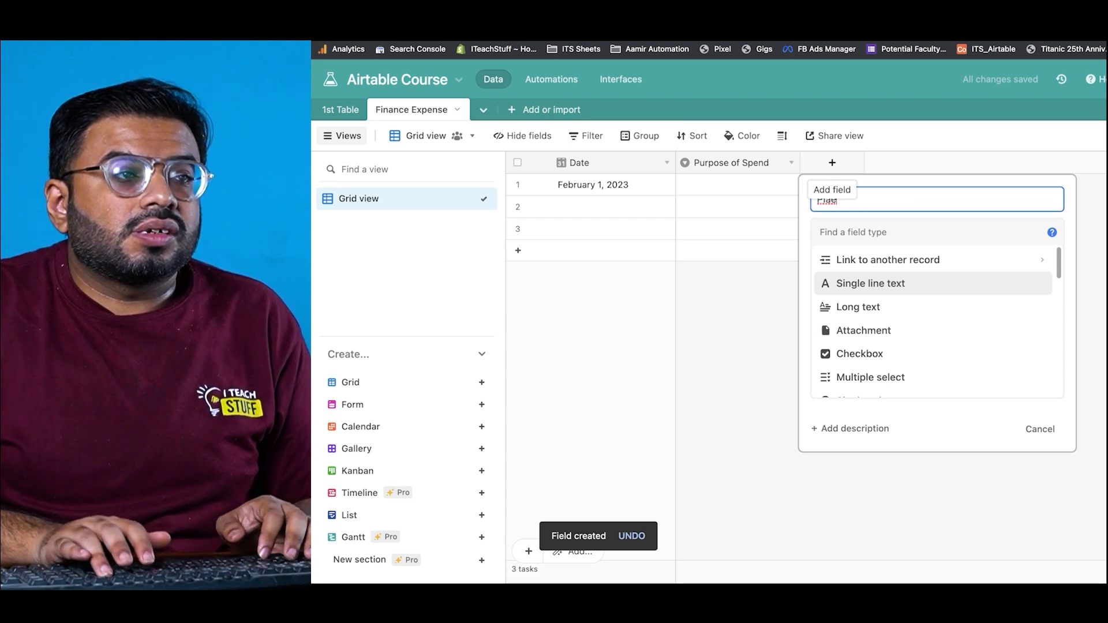
pyautogui.press('BackSpace')
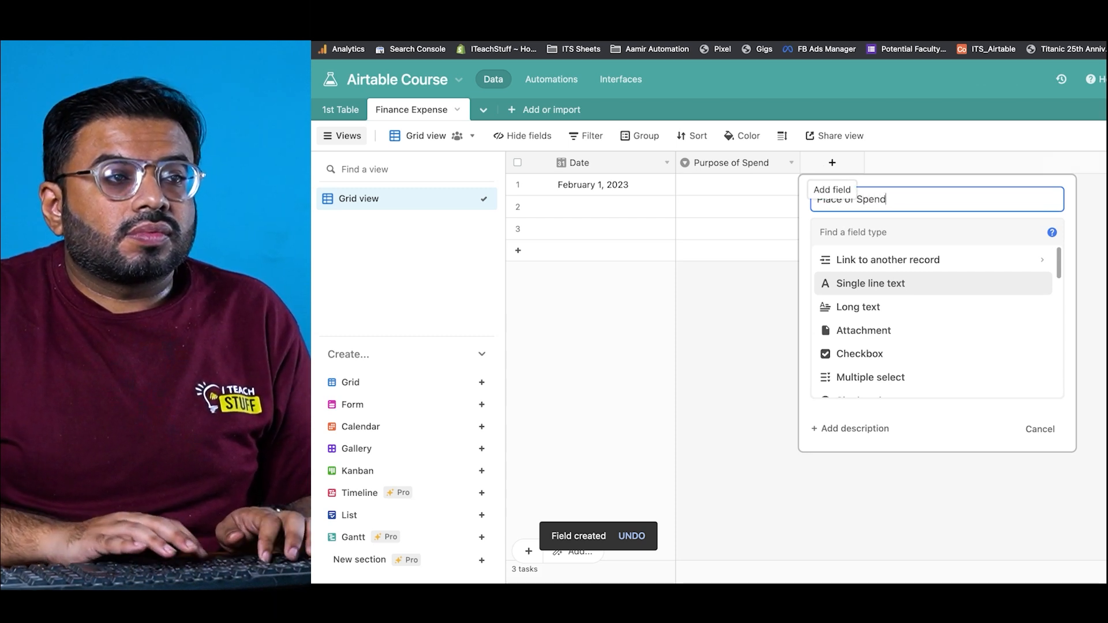
pyautogui.click(867, 225)
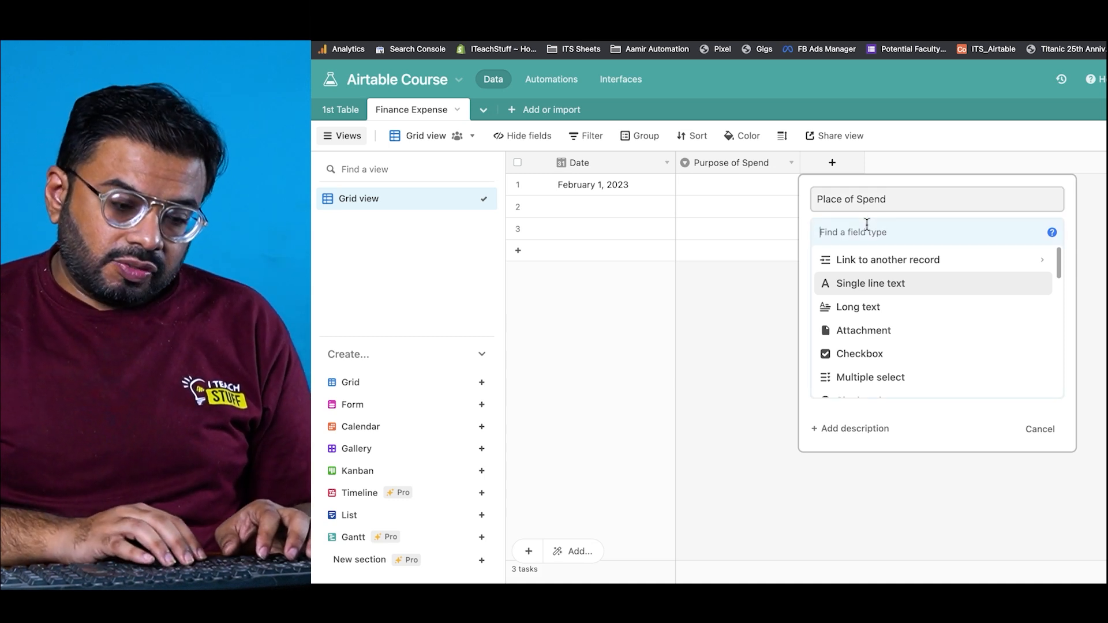
pyautogui.write('sing')
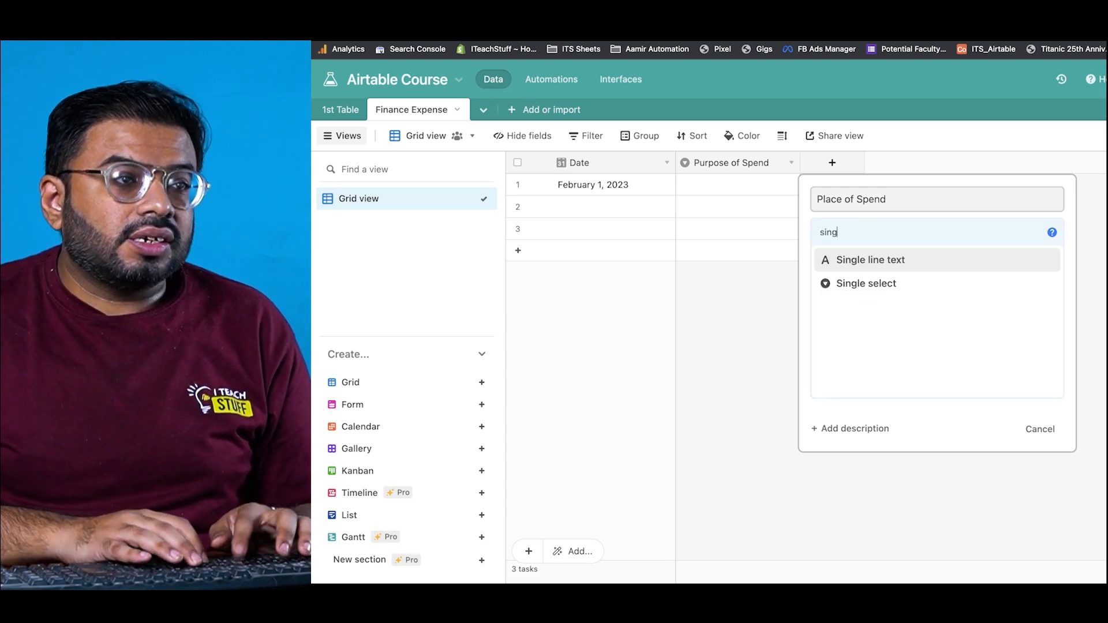
pyautogui.click(911, 285)
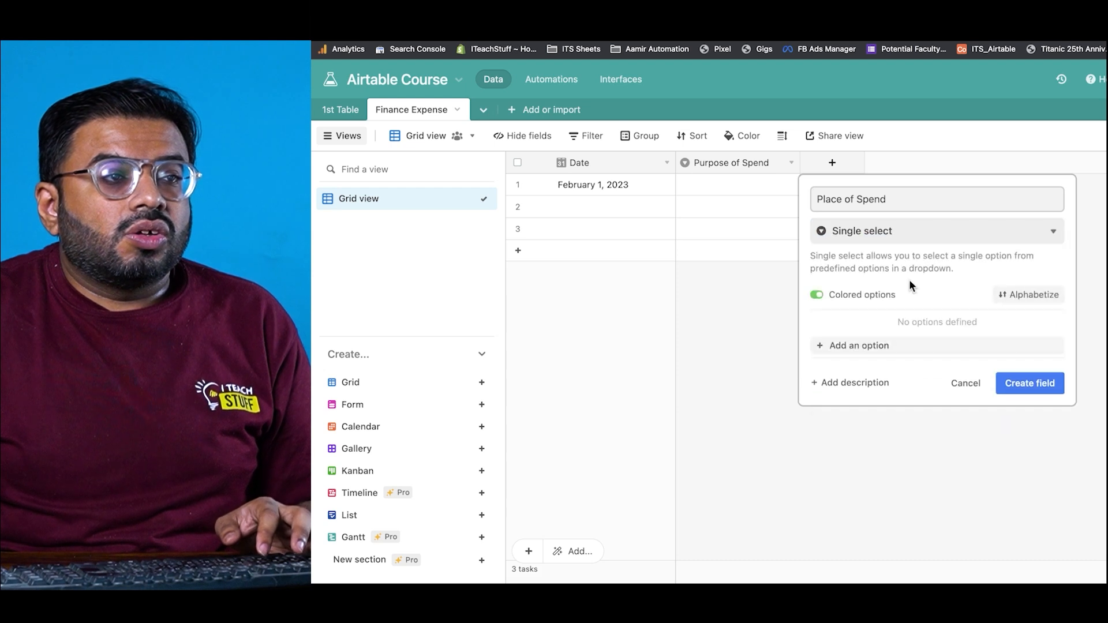
pyautogui.click(887, 346)
pyautogui.write('McDonalds')
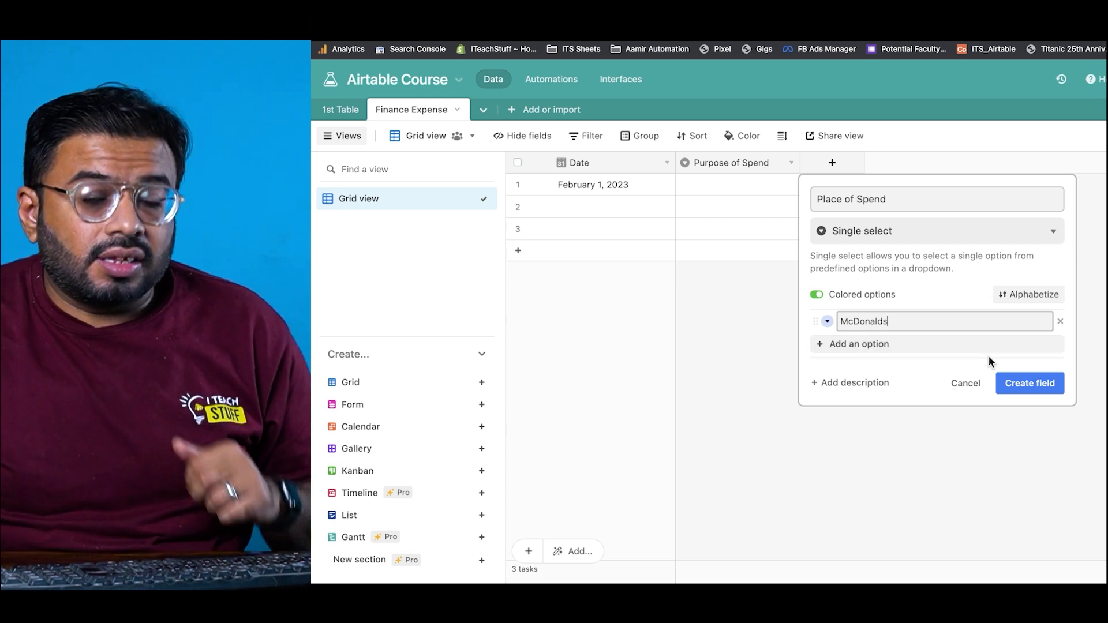
pyautogui.click(1025, 383)
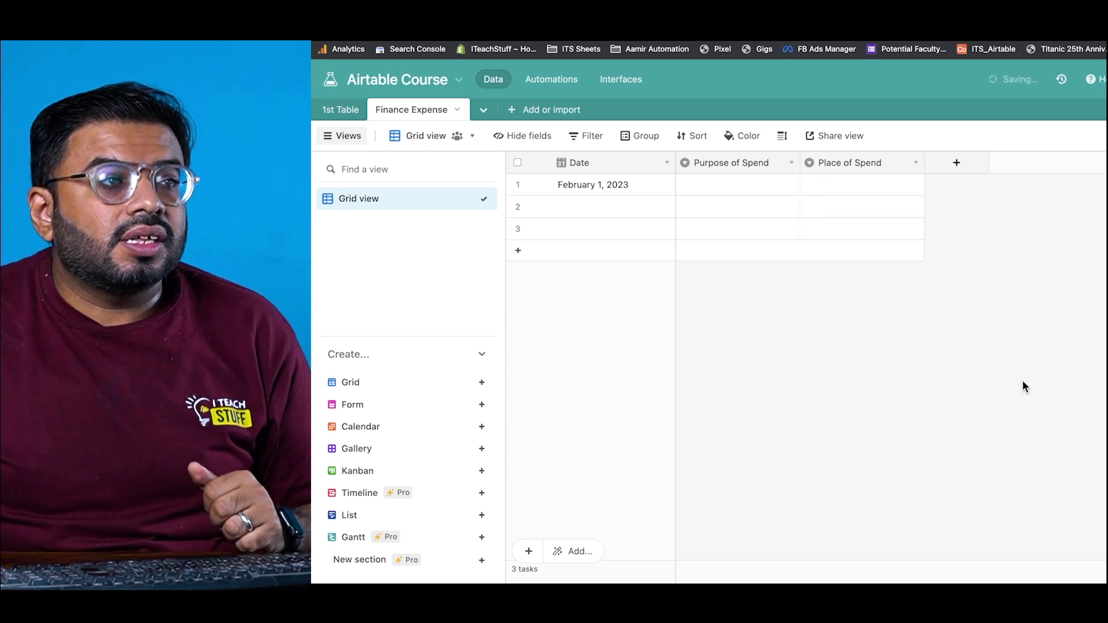
# Step: Duplicate Place of Spend into a 'Cash or Card' field with choices Cash and Card
pyautogui.rightClick(868, 158)
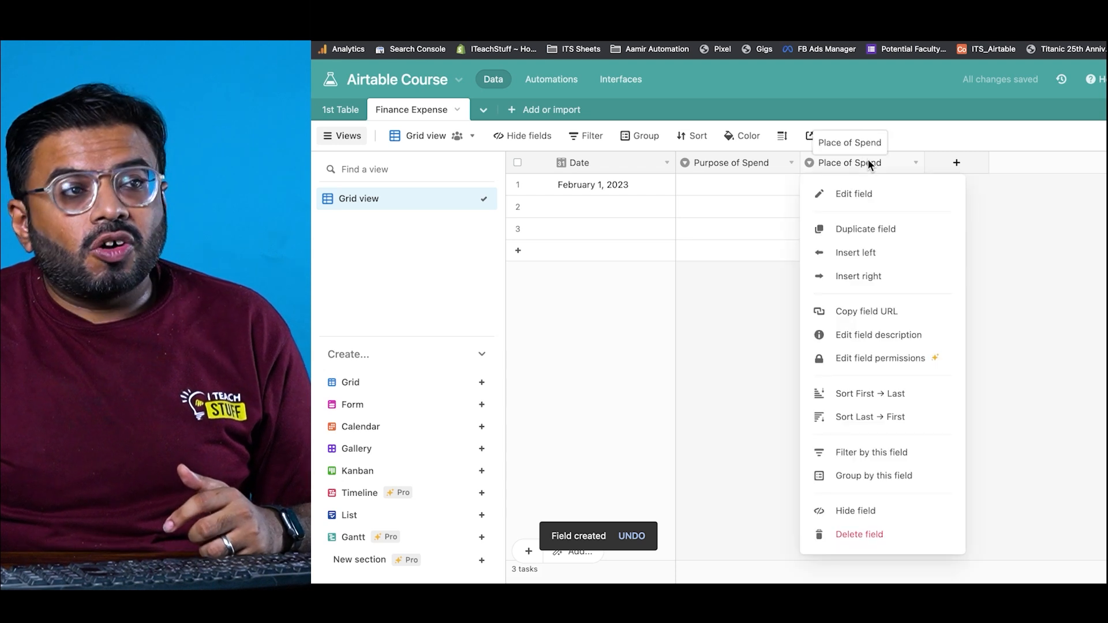
pyautogui.click(871, 231)
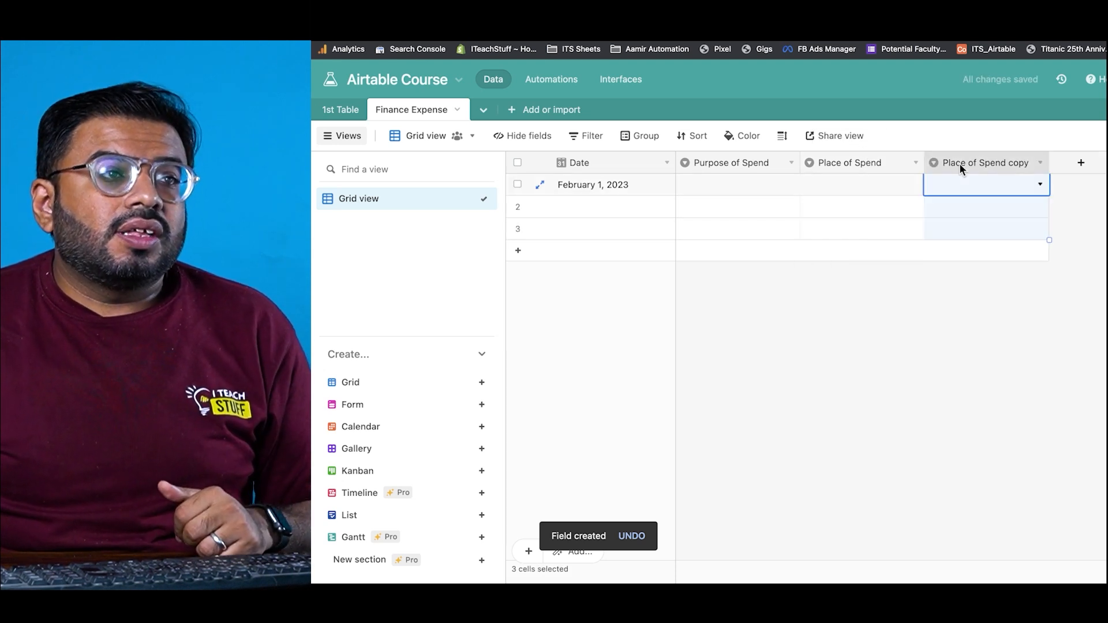
pyautogui.doubleClick(959, 163)
pyautogui.write('Cash')
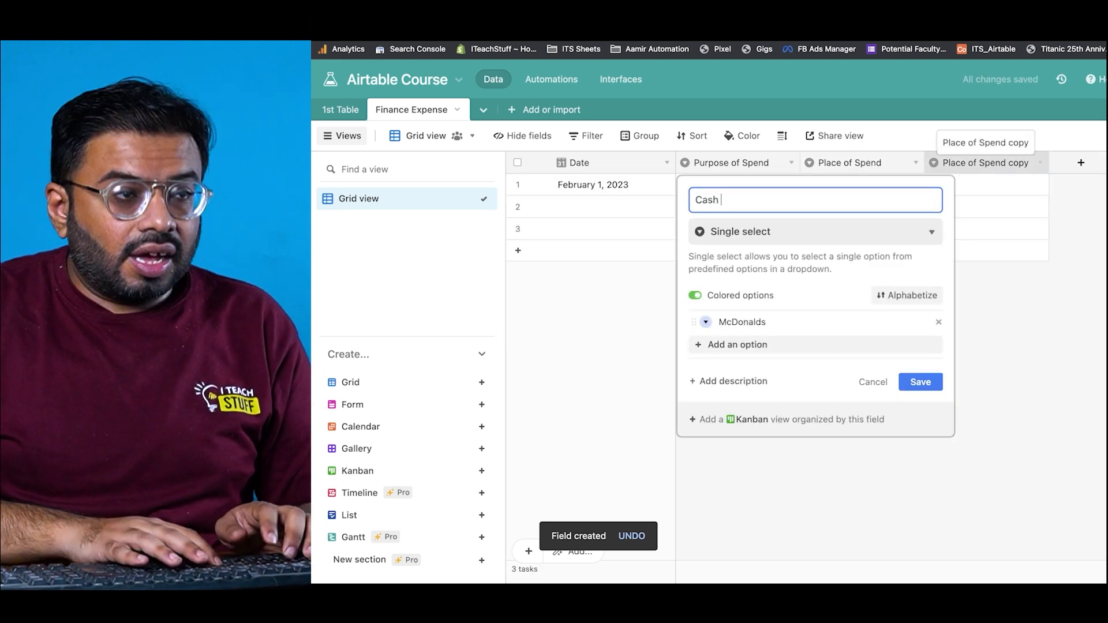
pyautogui.write(' or Card')
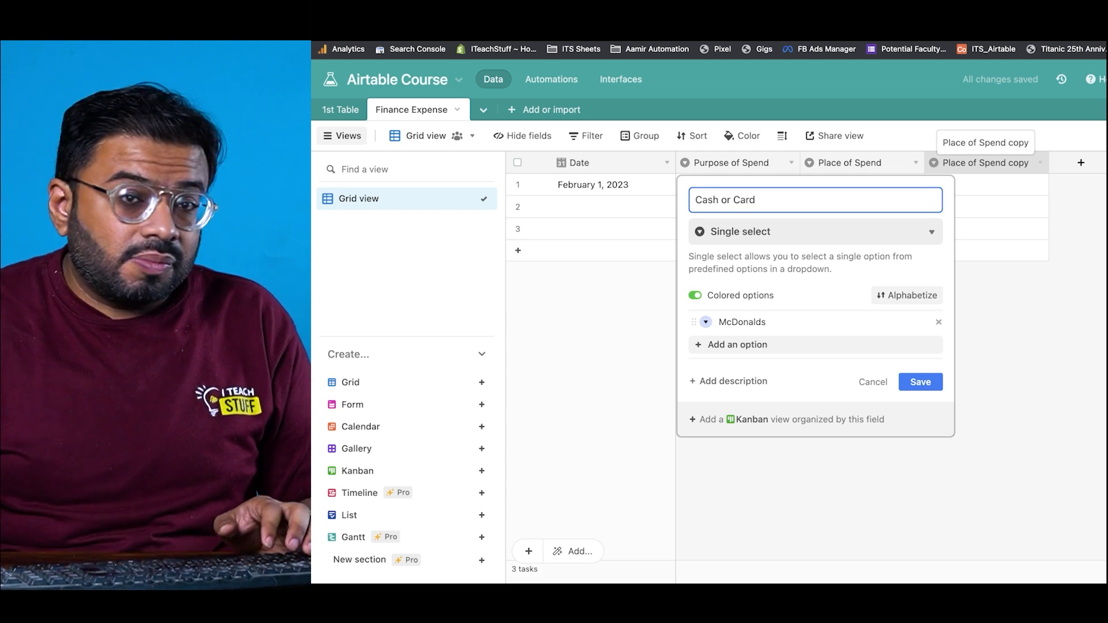
pyautogui.click(802, 326)
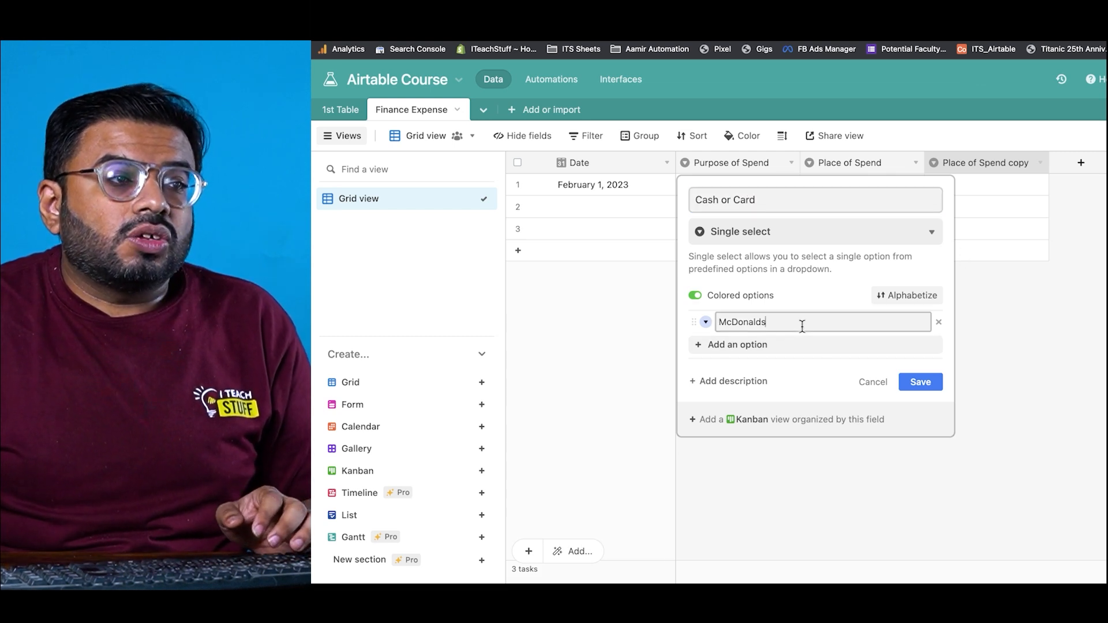
pyautogui.press('super+a')
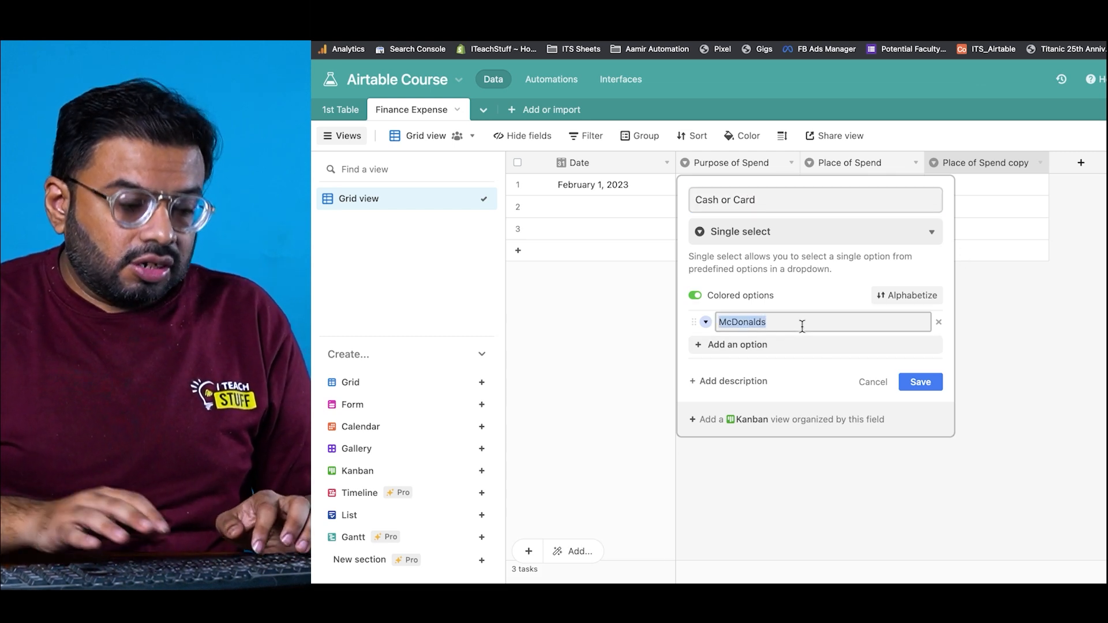
pyautogui.write('Cash')
pyautogui.press('Return')
pyautogui.write('Card')
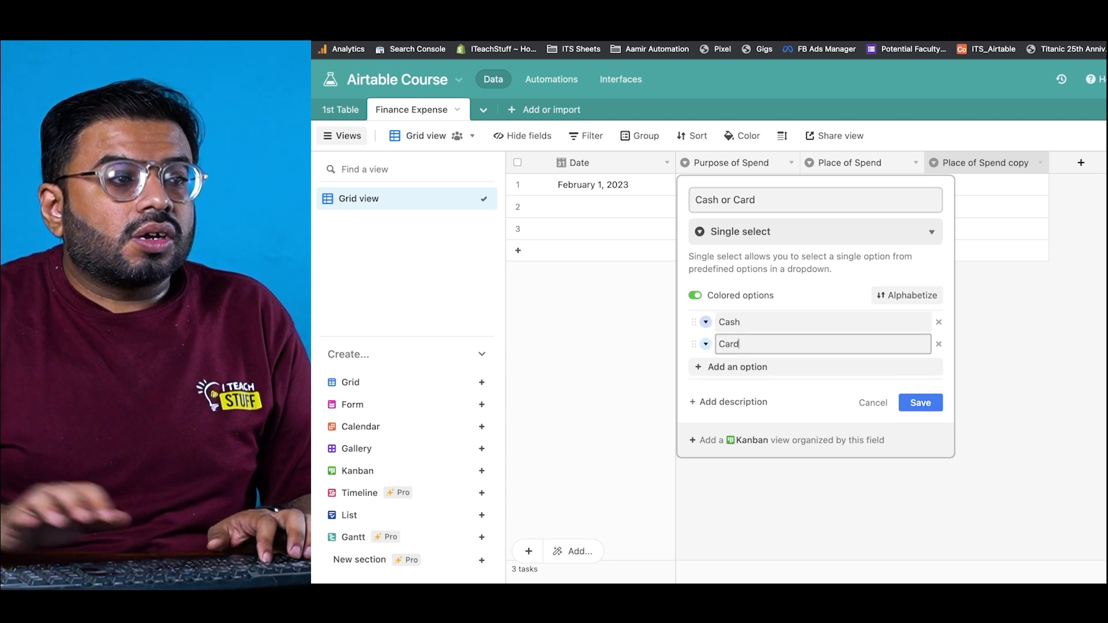
pyautogui.click(920, 404)
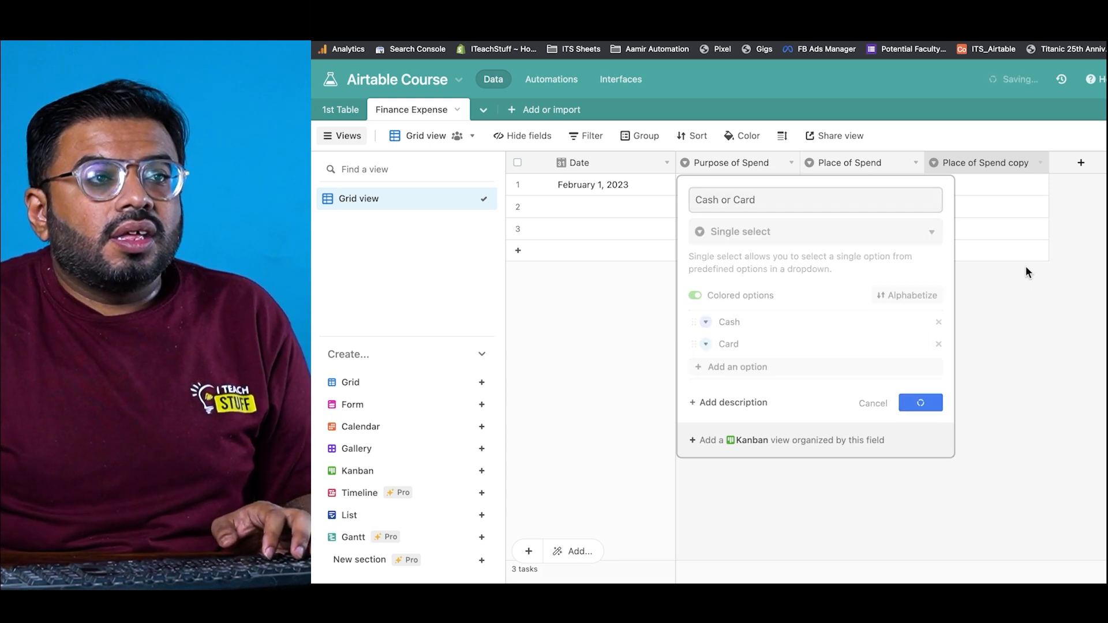
pyautogui.click(1080, 168)
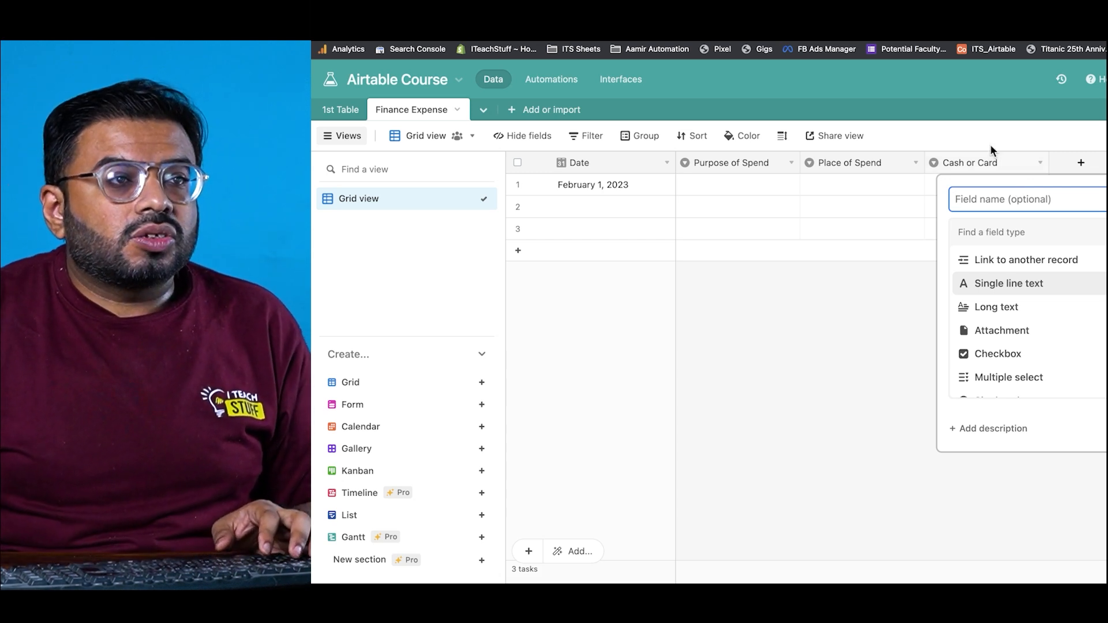
# Step: Duplicate the Cash or Card field and rename the copy to 'Day'
pyautogui.rightClick(979, 156)
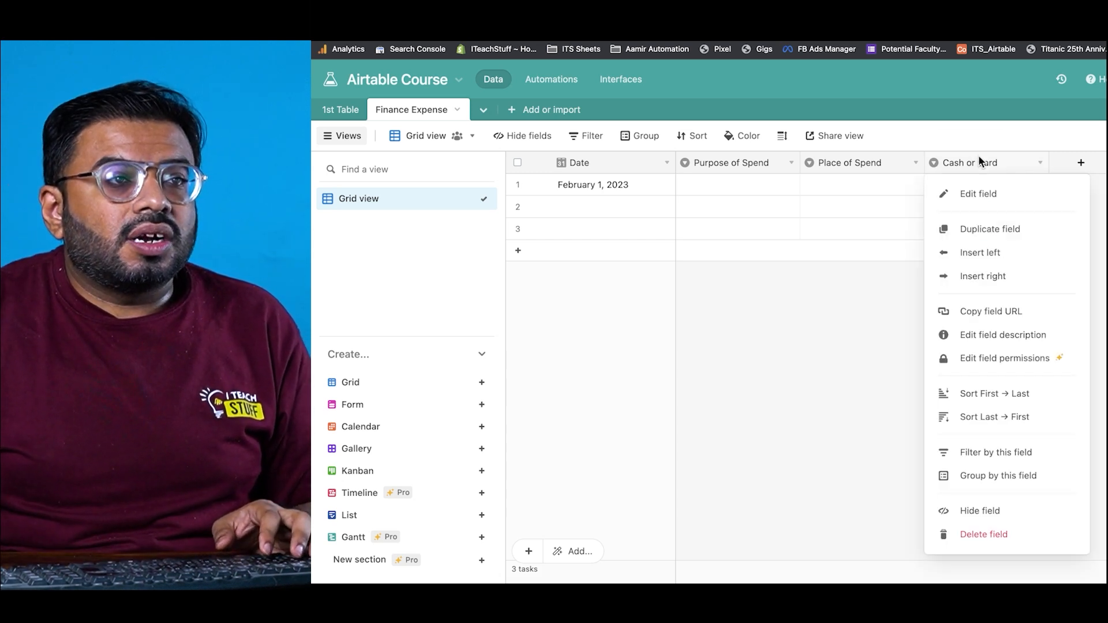
pyautogui.click(987, 230)
pyautogui.doubleClick(1076, 165)
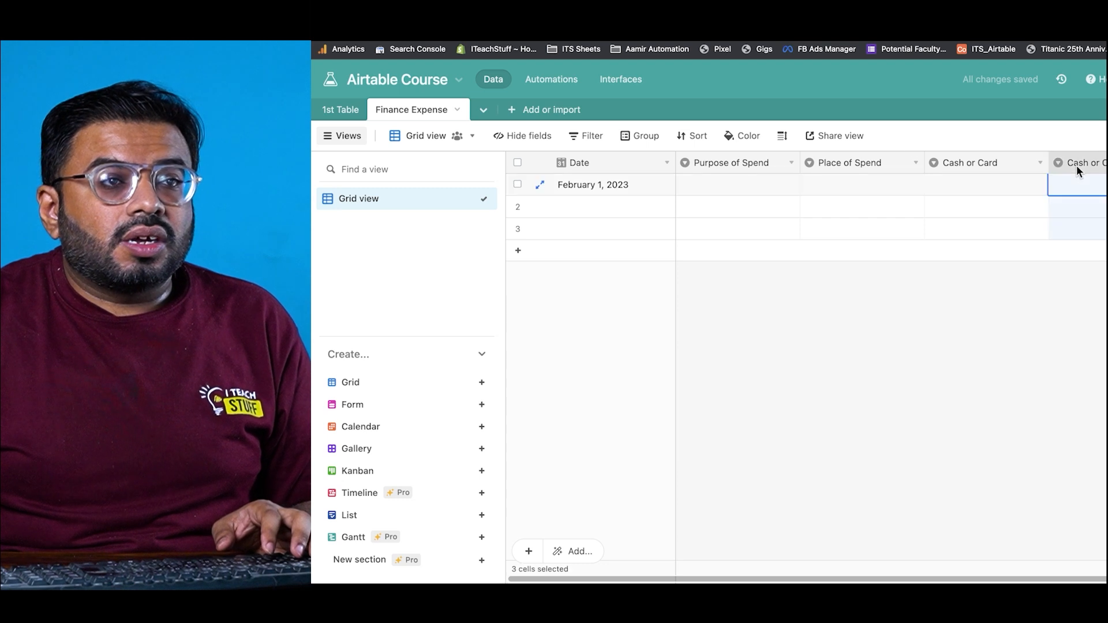
pyautogui.write('D')
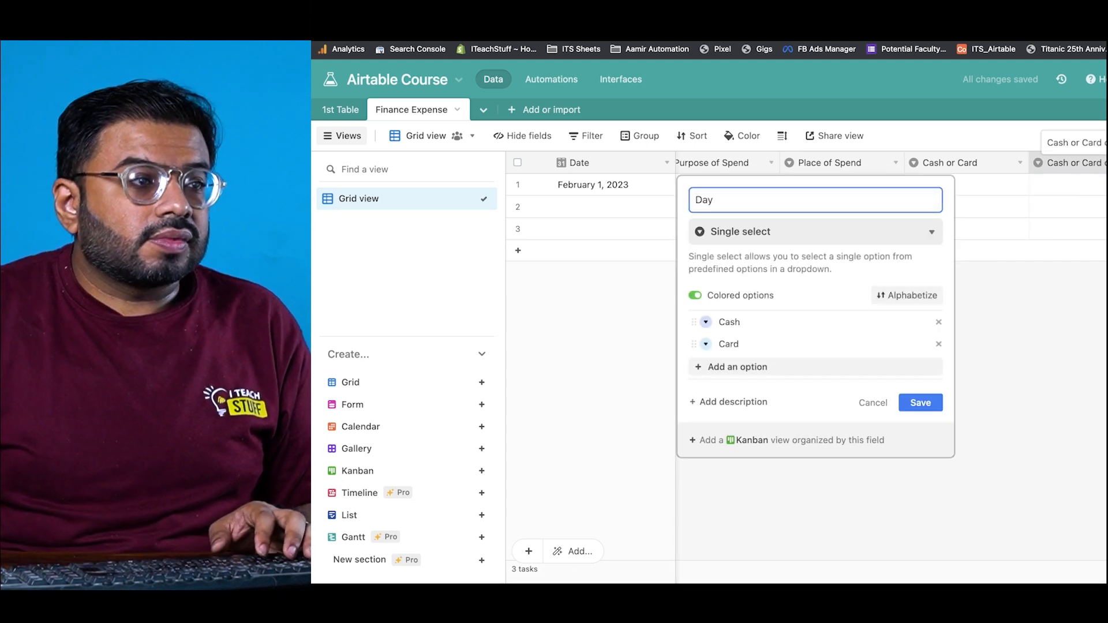
pyautogui.write('ay')
# Step: Replace the Day field's choices with Monday through Sunday, dropping Card, and save
pyautogui.doubleClick(728, 321)
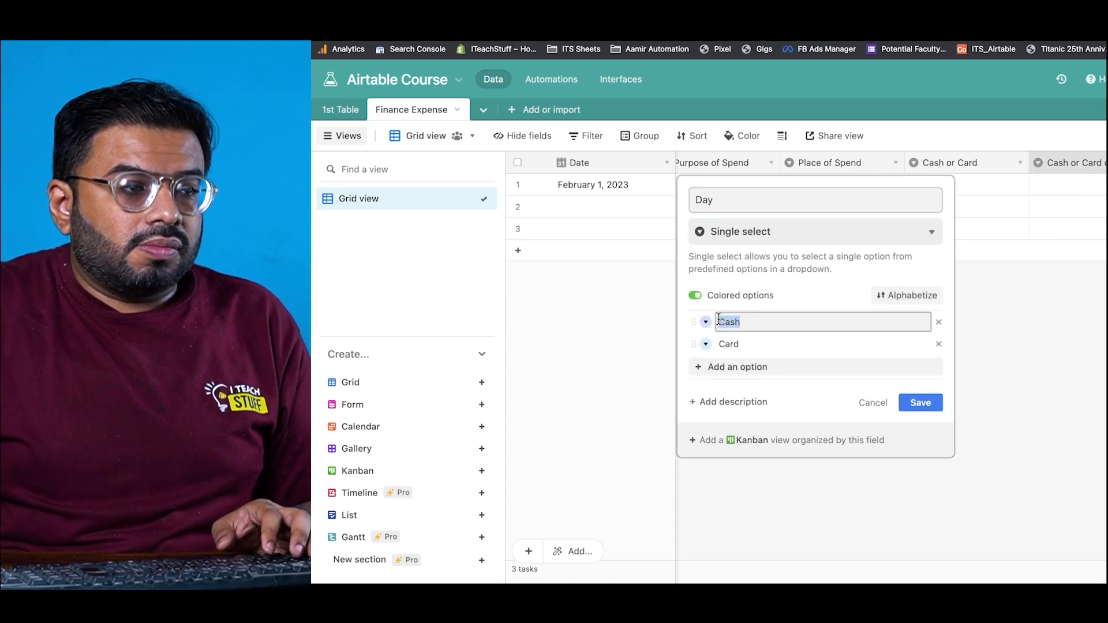
pyautogui.write('MOn')
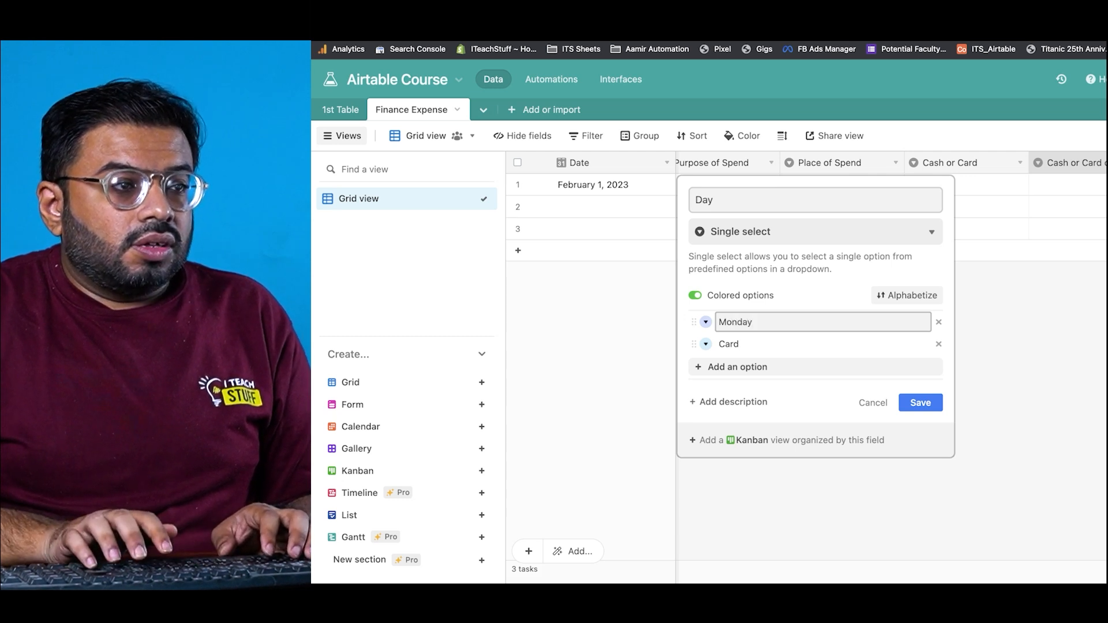
pyautogui.press('Return')
pyautogui.write('Tuesday')
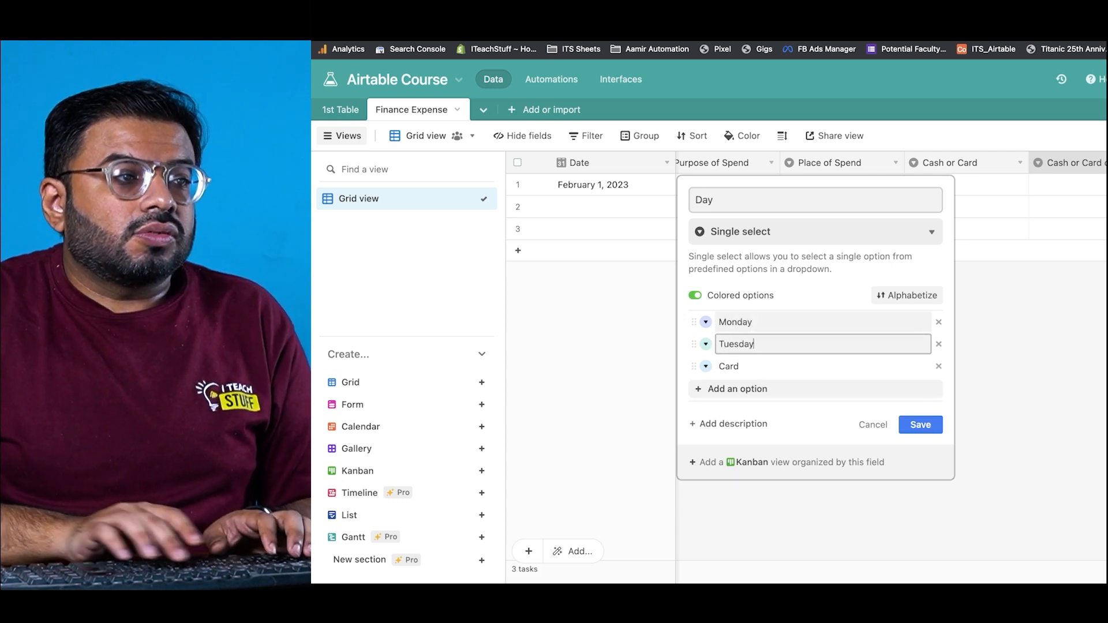
pyautogui.press('Return')
pyautogui.write('Wednesday')
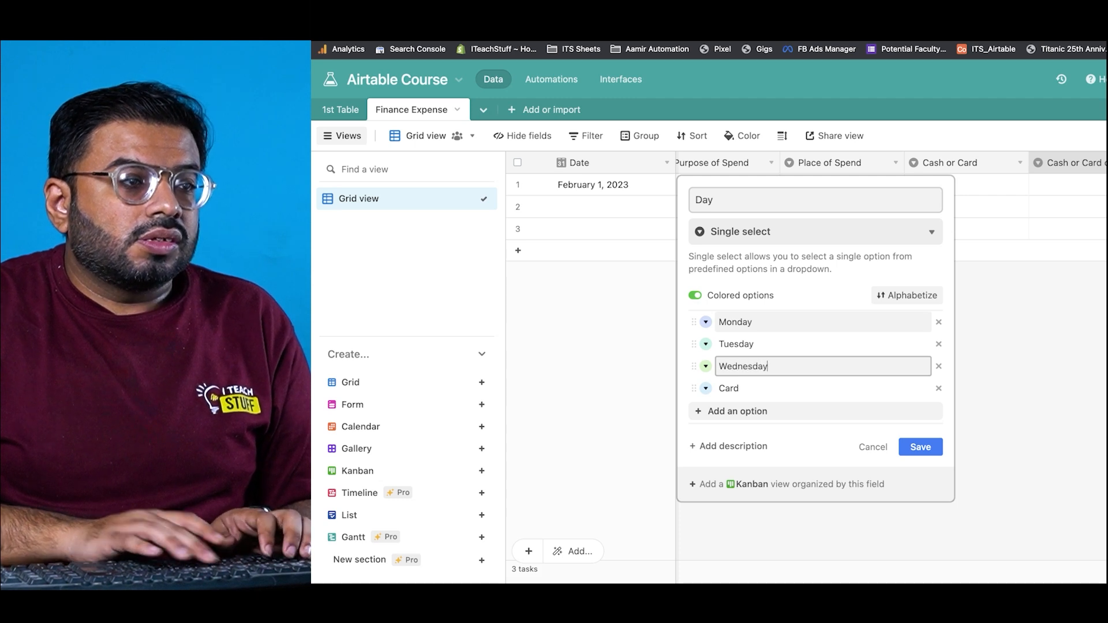
pyautogui.press('Return')
pyautogui.write('Th')
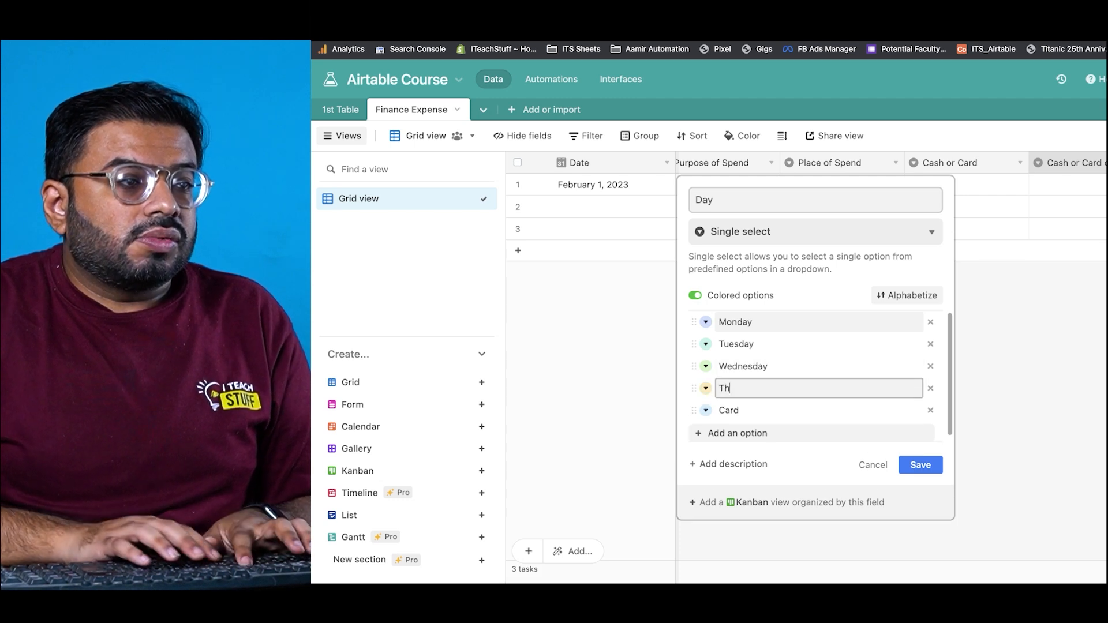
pyautogui.write('ursday')
pyautogui.press('Return')
pyautogui.write('Fri')
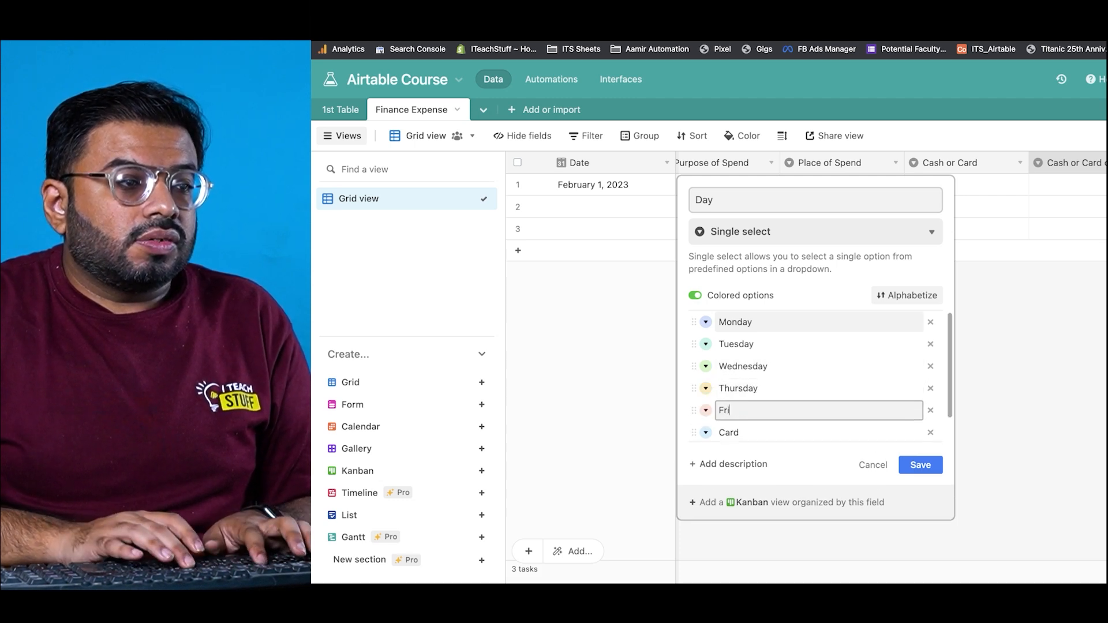
pyautogui.write('day')
pyautogui.press('Return')
pyautogui.write('S')
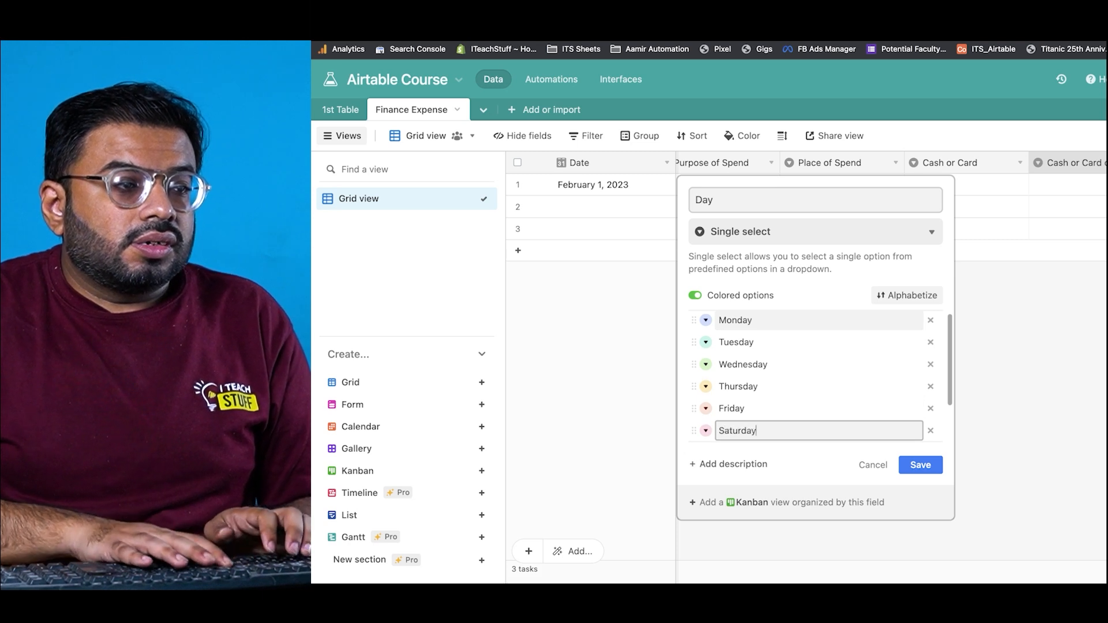
pyautogui.press('Return')
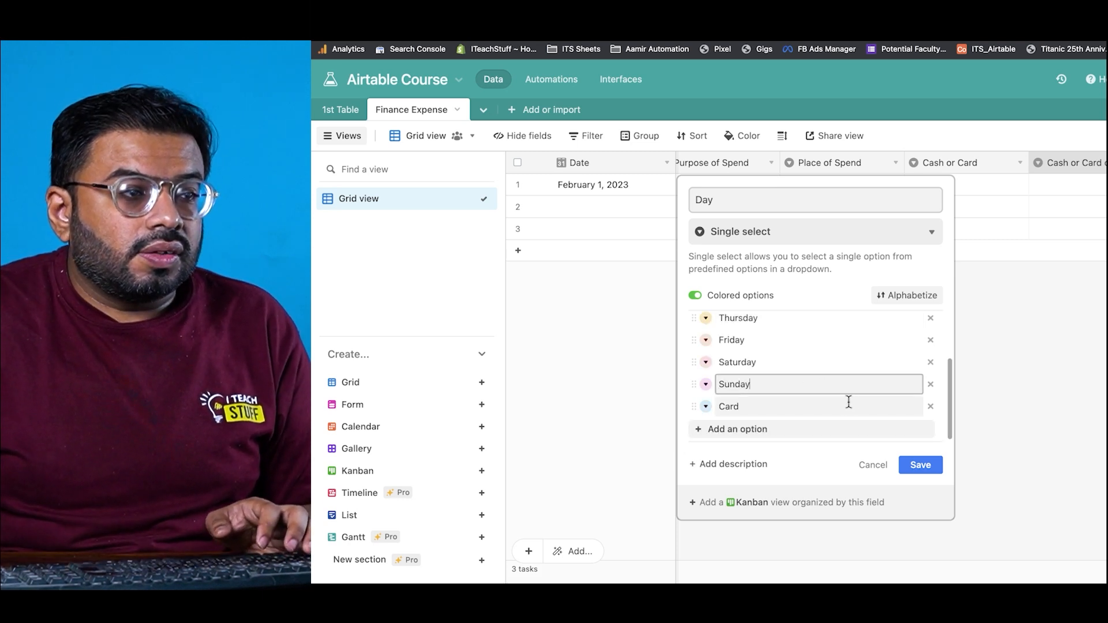
pyautogui.click(928, 407)
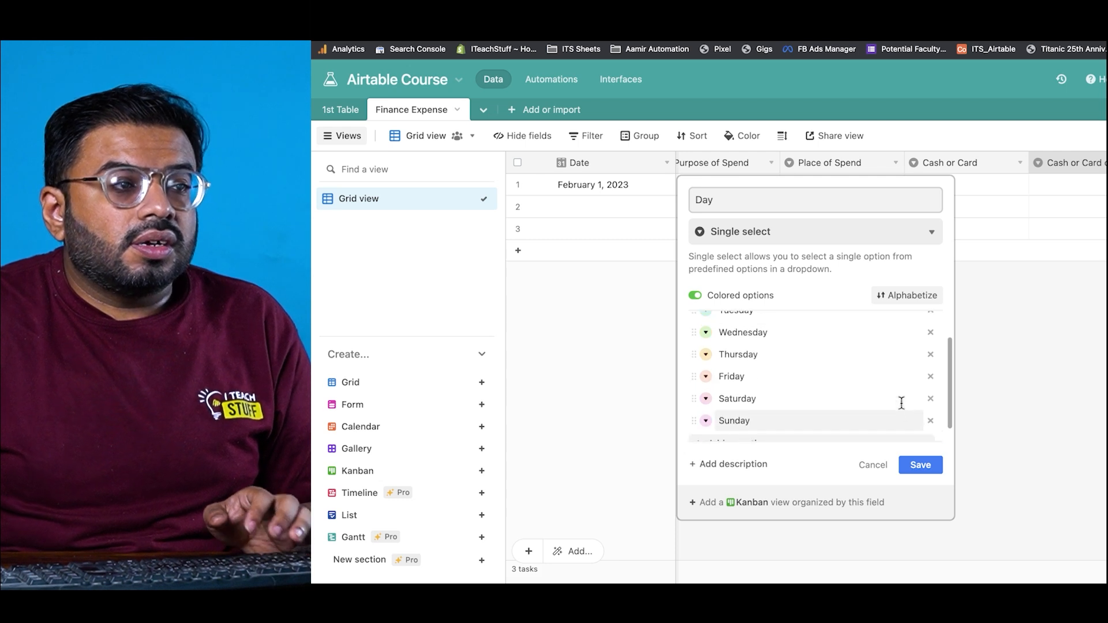
pyautogui.scroll(2, 900, 403)
pyautogui.scroll(-1, 895, 410)
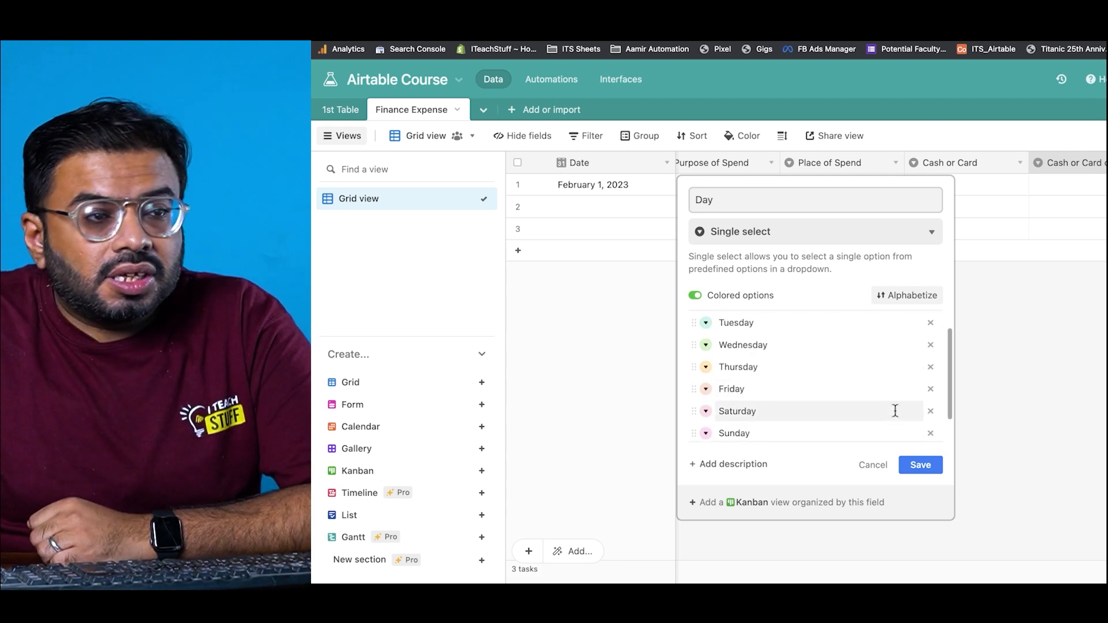
pyautogui.click(919, 466)
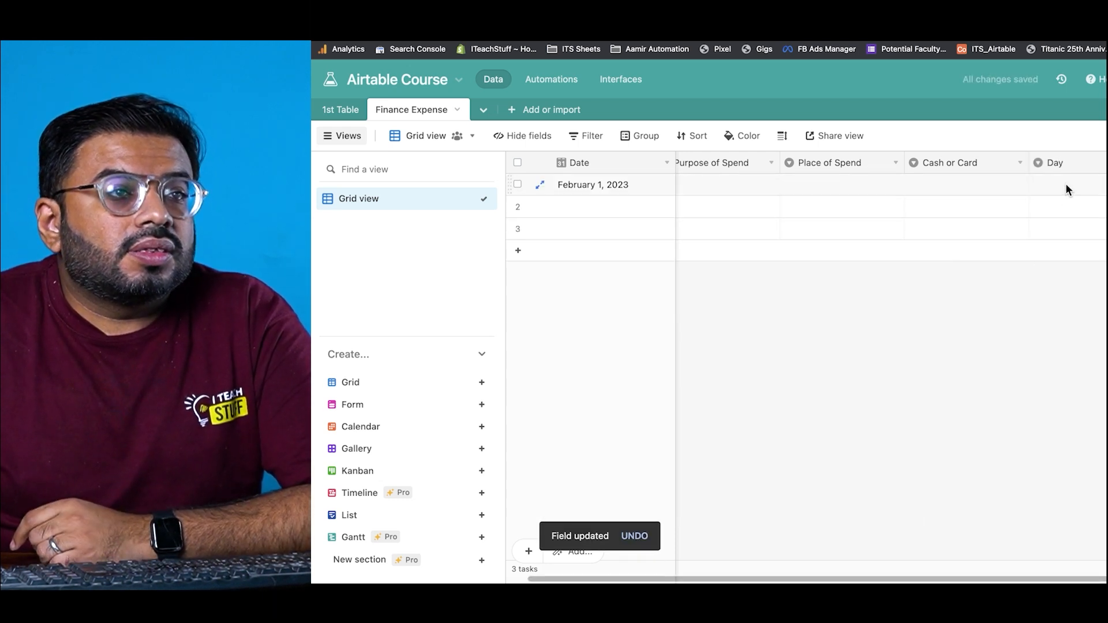
# Step: Move the Day column next to Date and start a Currency field named 'Amount'
pyautogui.click(1073, 162)
pyautogui.moveTo(1072, 161)
pyautogui.mouseDown()
pyautogui.moveTo(636, 166)
pyautogui.moveTo(677, 163)
pyautogui.mouseUp()
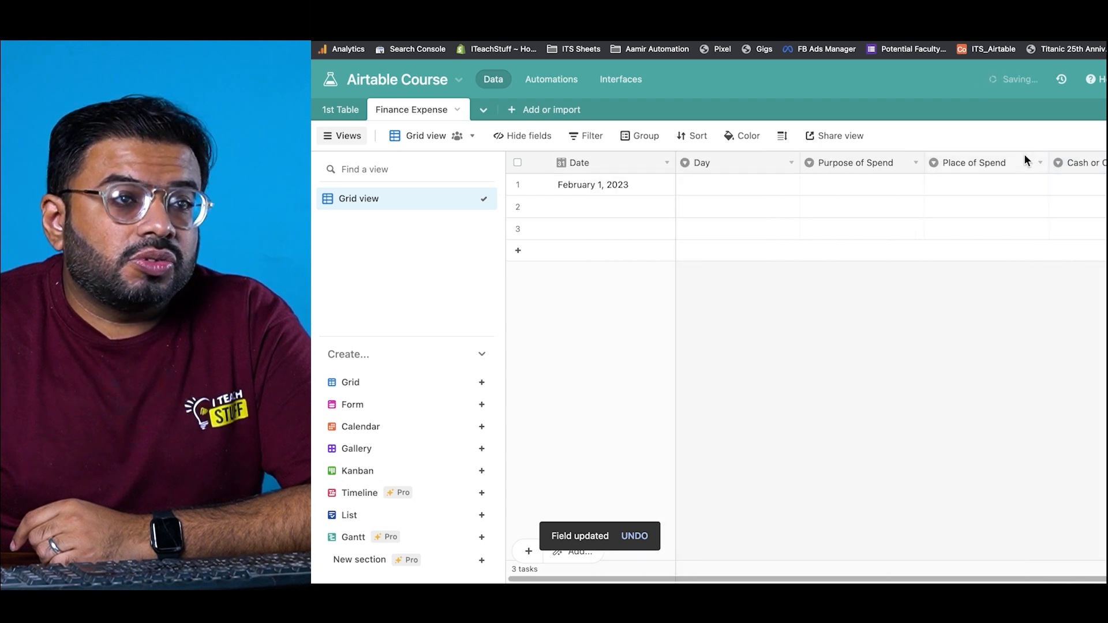
pyautogui.click(1106, 163)
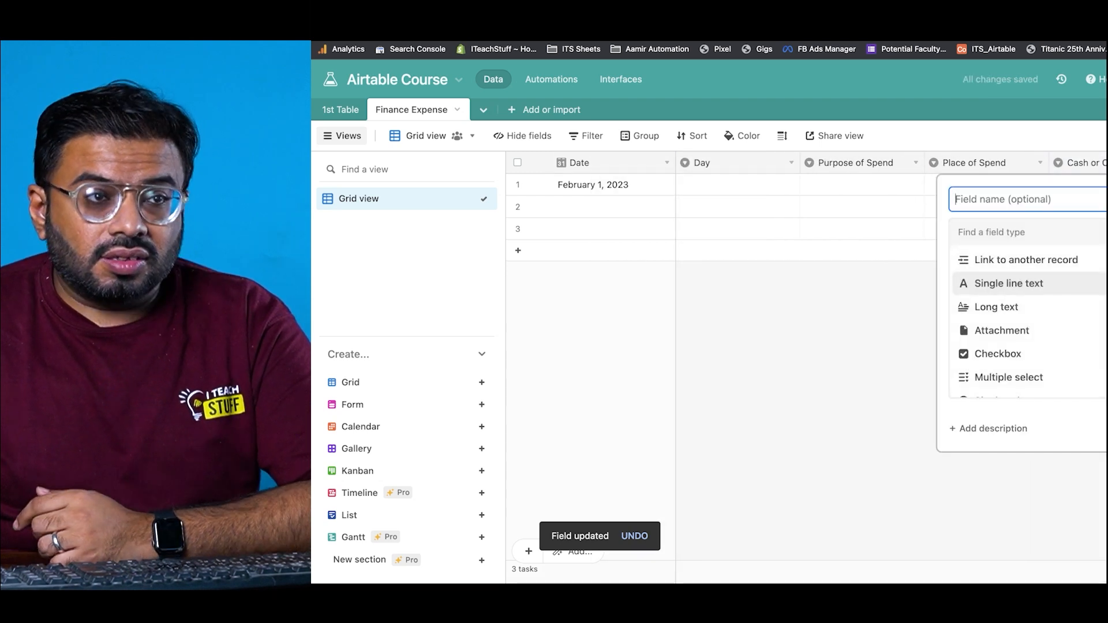
pyautogui.write('Amount')
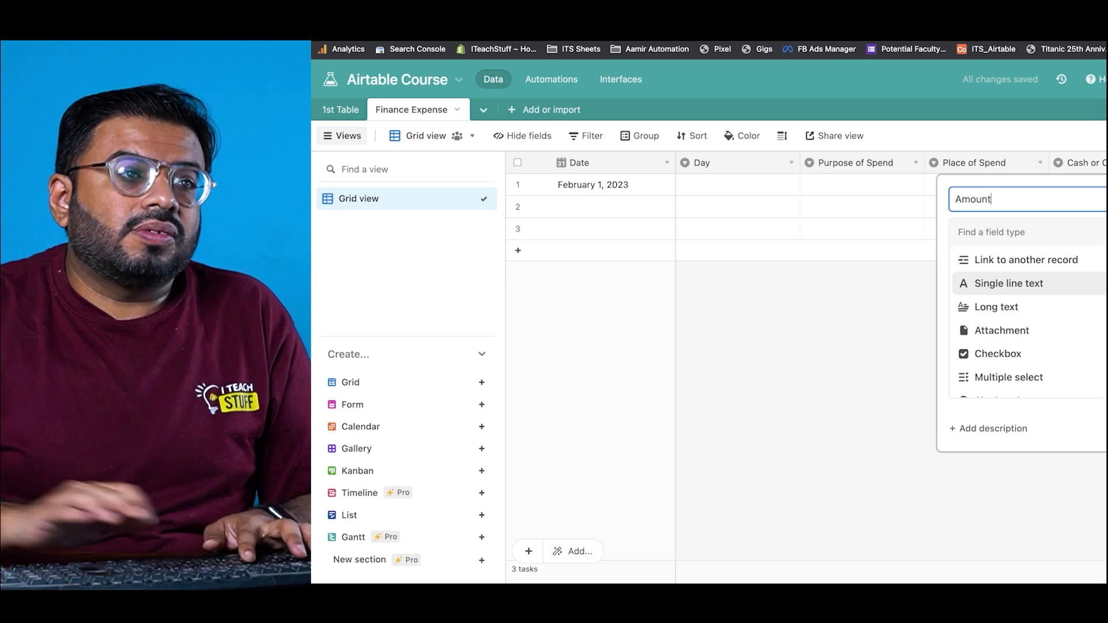
pyautogui.click(1096, 224)
pyautogui.write('cu')
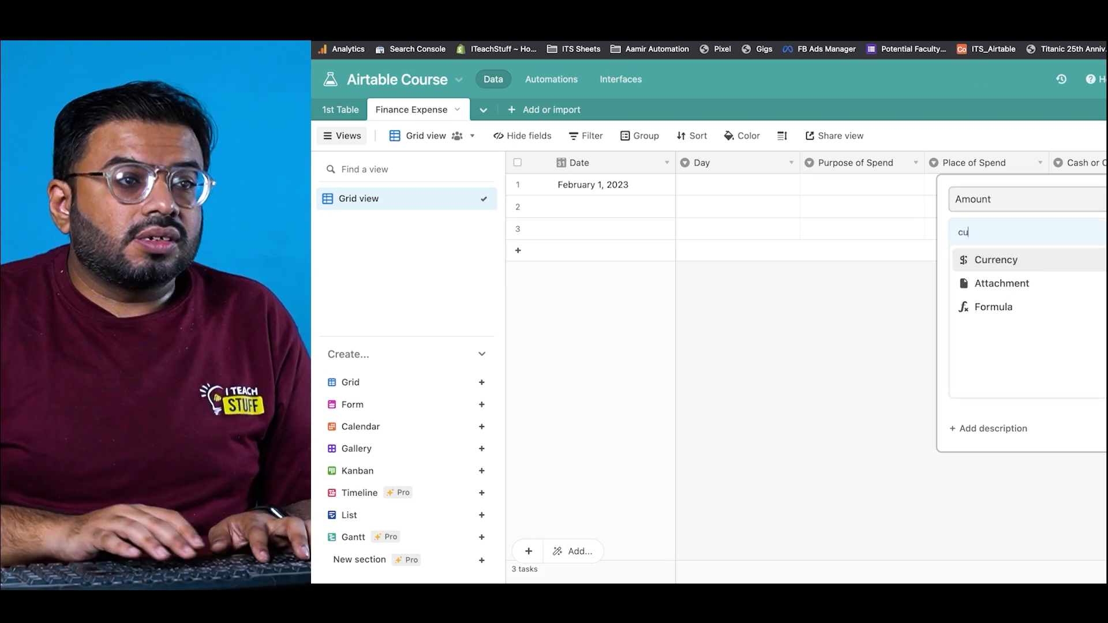
pyautogui.press('Return')
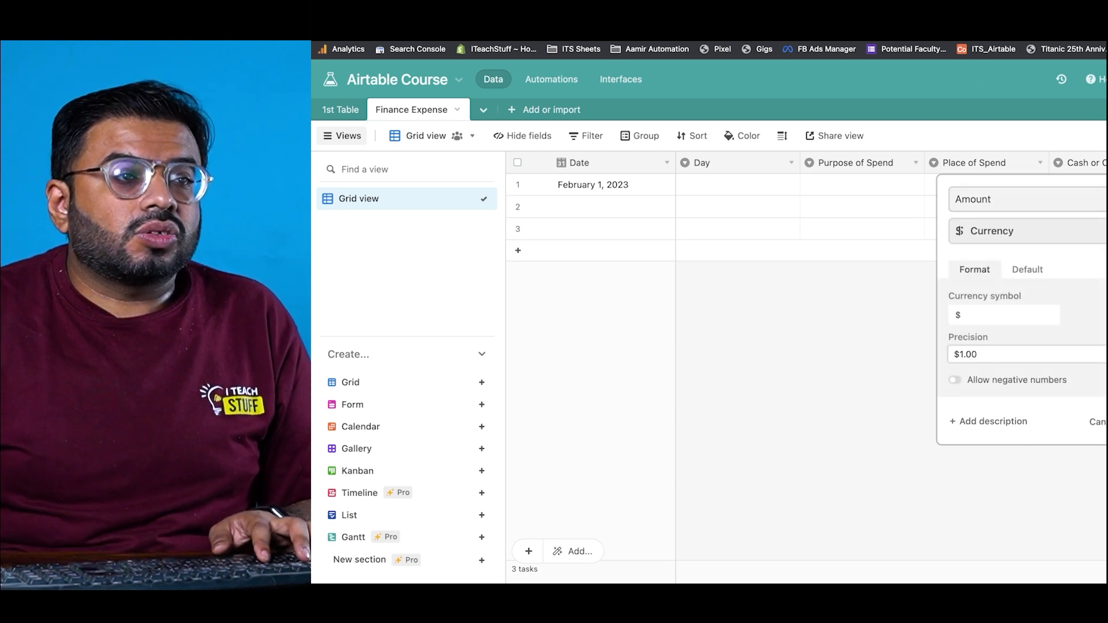
# Step: Give Amount the Rs symbol with whole-rupee precision (Rs 1) and create it
pyautogui.click(1000, 314)
pyautogui.press('super+a')
pyautogui.write('Rs')
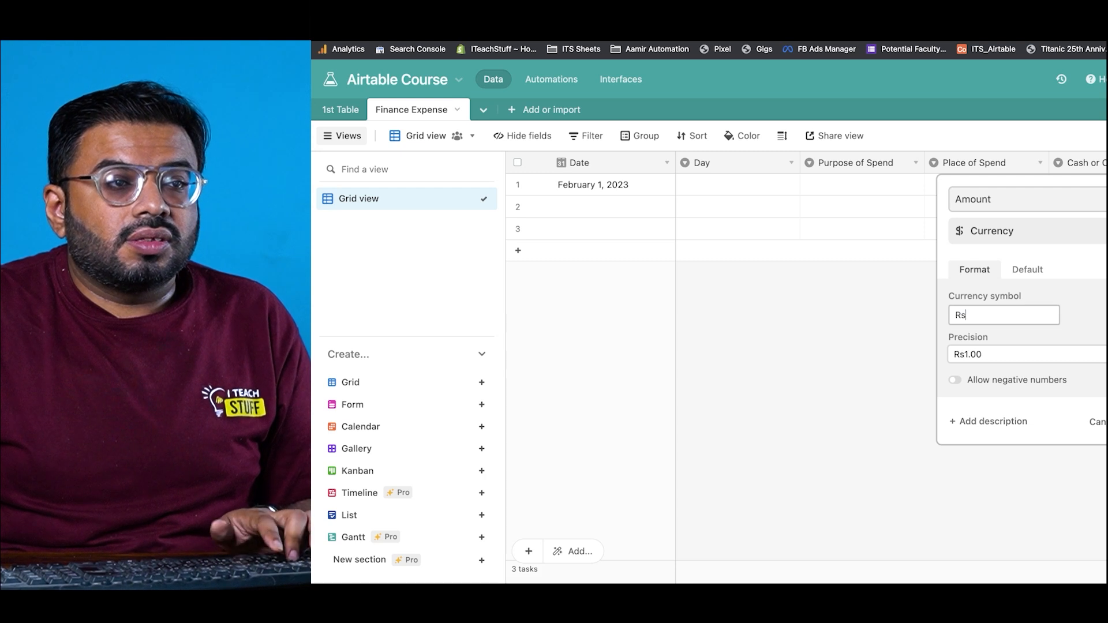
pyautogui.click(962, 349)
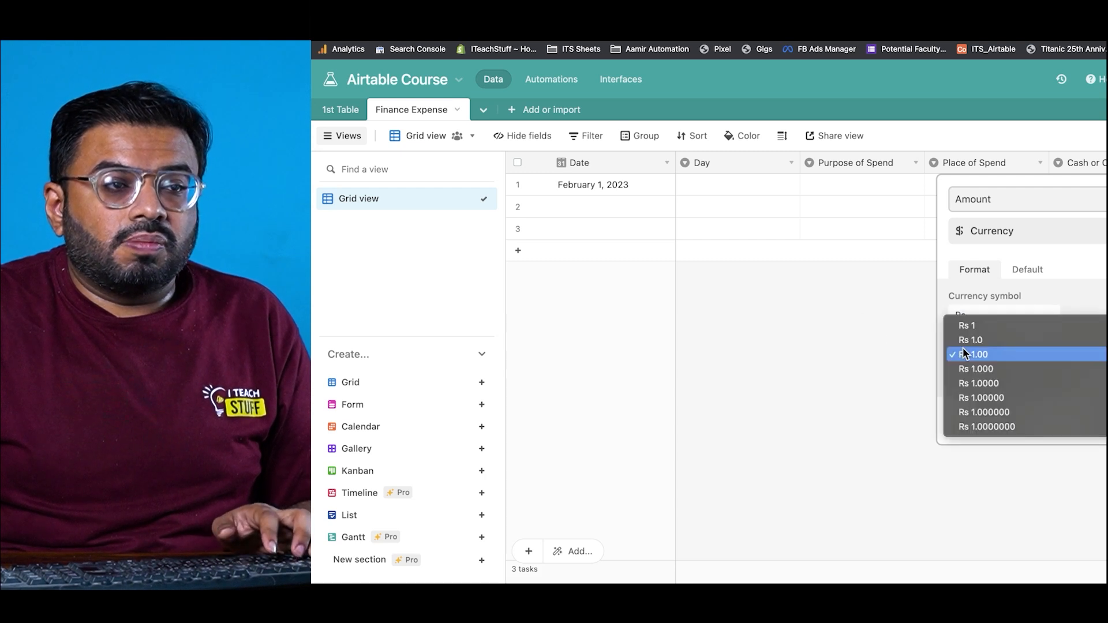
pyautogui.click(992, 324)
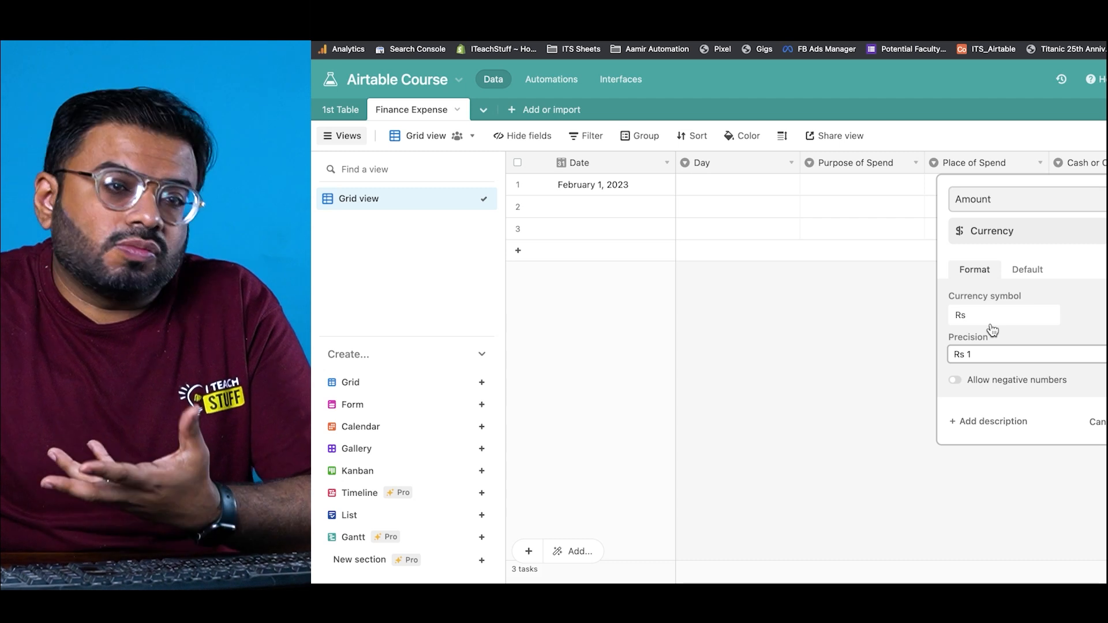
pyautogui.click(1107, 422)
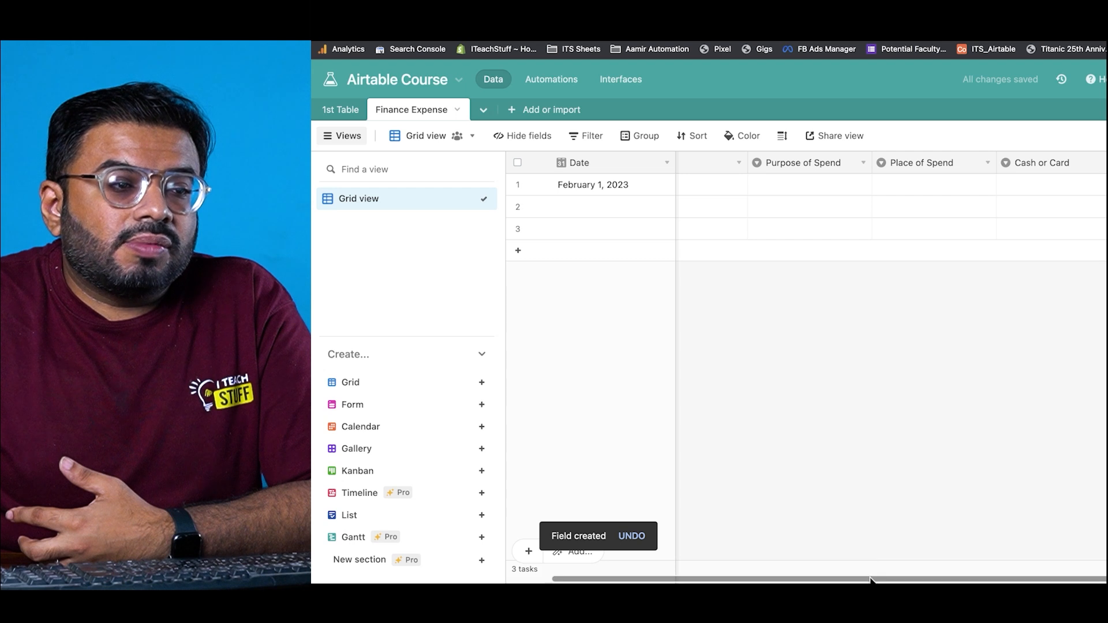
pyautogui.moveTo(870, 579); pyautogui.dragTo(700, 578)
# Step: Set row 1's Day to Wednesday and Purpose of Spend to Breakfast
pyautogui.click(741, 197)
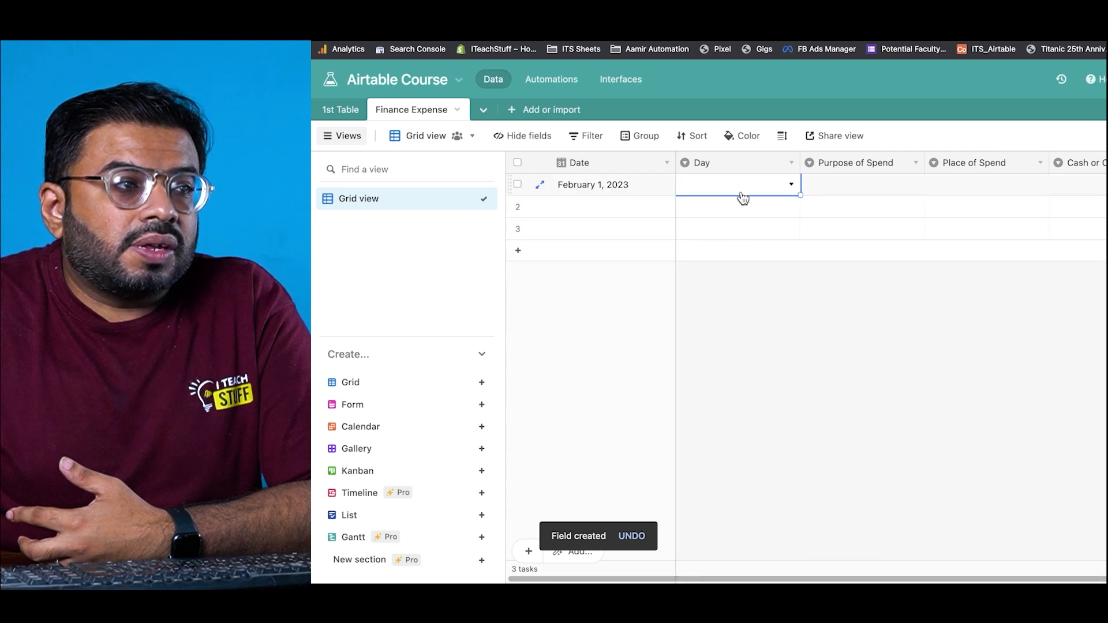
pyautogui.click(639, 186)
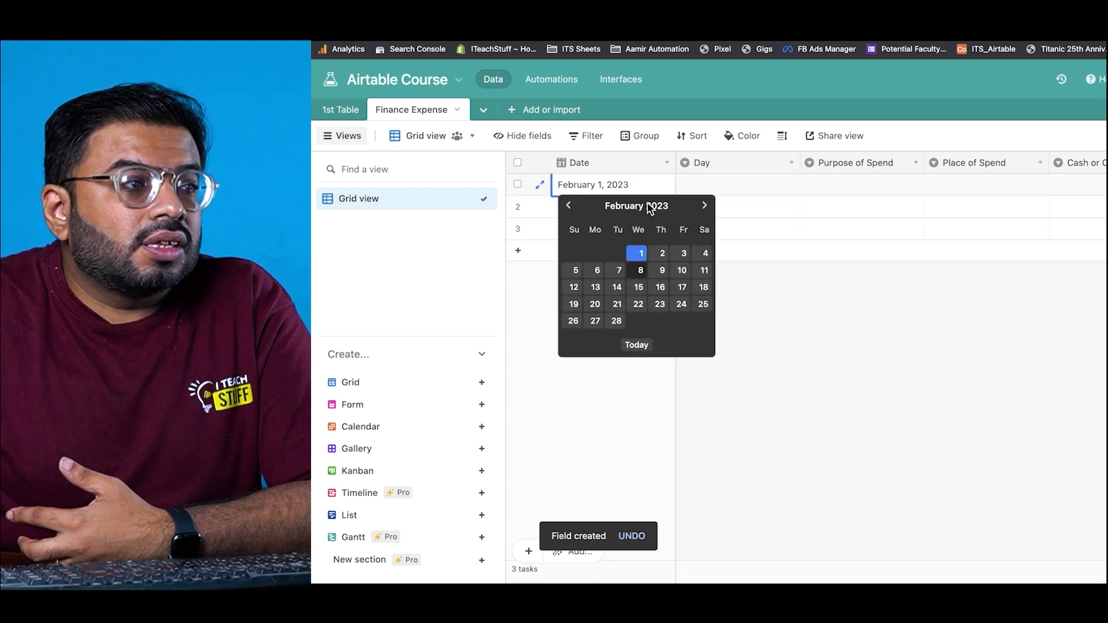
pyautogui.click(725, 185)
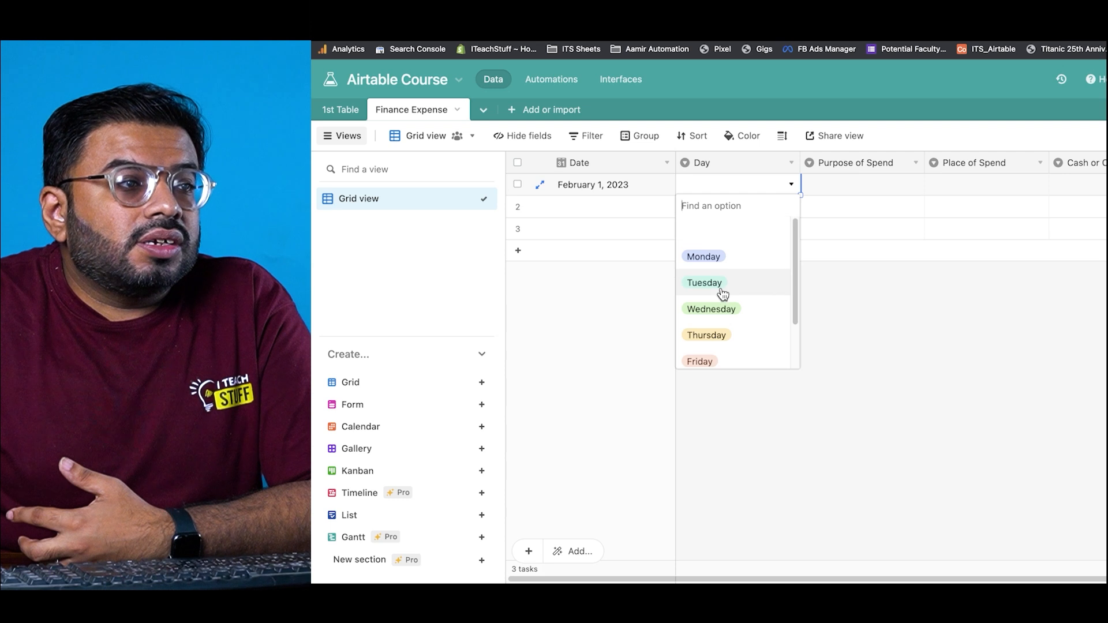
pyautogui.click(728, 307)
pyautogui.click(807, 186)
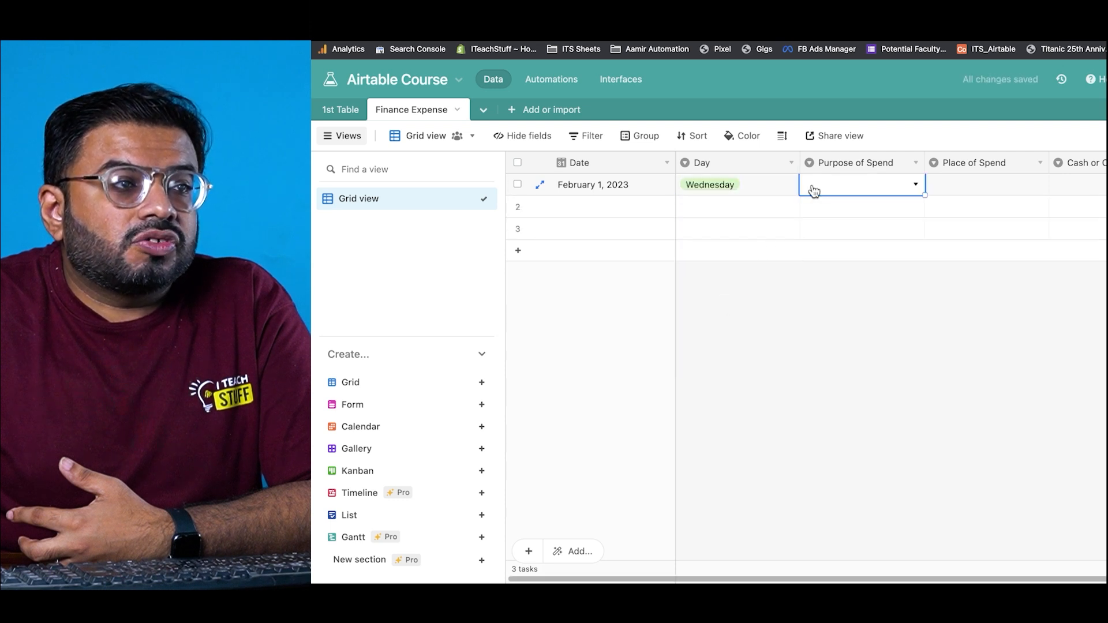
pyautogui.click(812, 185)
pyautogui.click(816, 254)
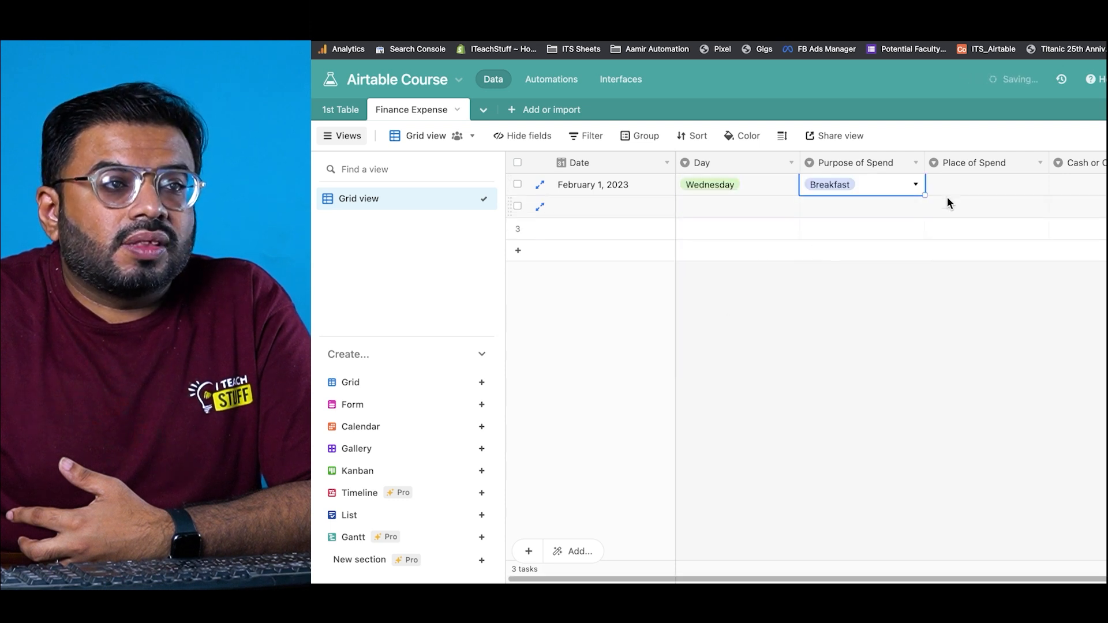
# Step: Set row 1's Place of Spend to McDonalds and Cash or Card to Card
pyautogui.click(957, 188)
pyautogui.click(957, 188)
pyautogui.click(959, 256)
pyautogui.click(1080, 191)
pyautogui.click(1081, 192)
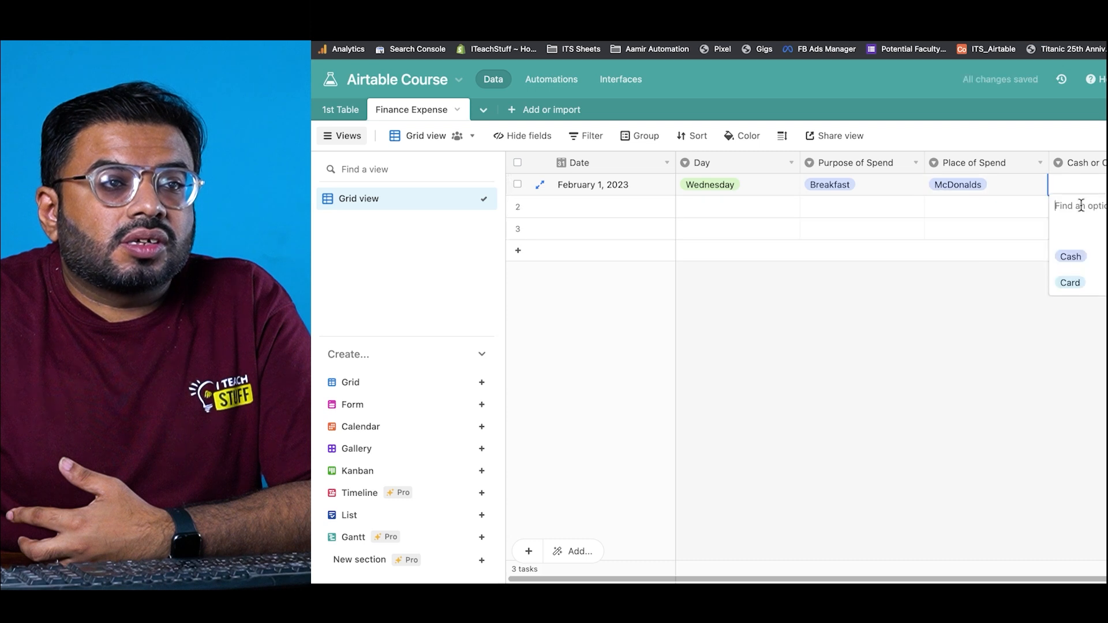
pyautogui.click(1078, 283)
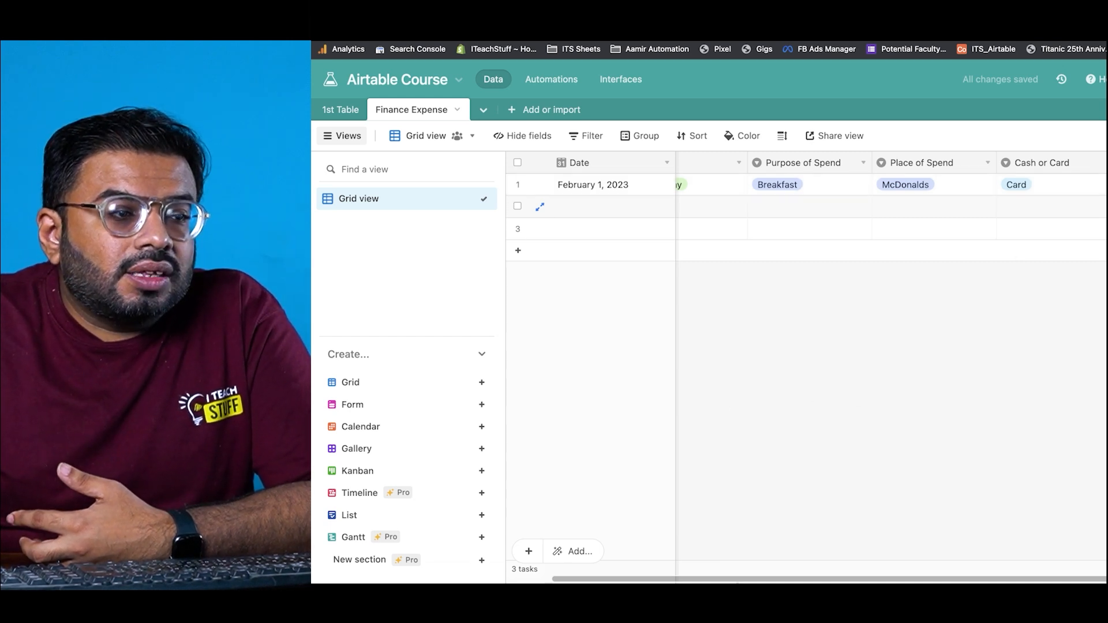
# Step: Copy February 1, 2023 and Wednesday from row 1 into row 2
pyautogui.click(603, 187)
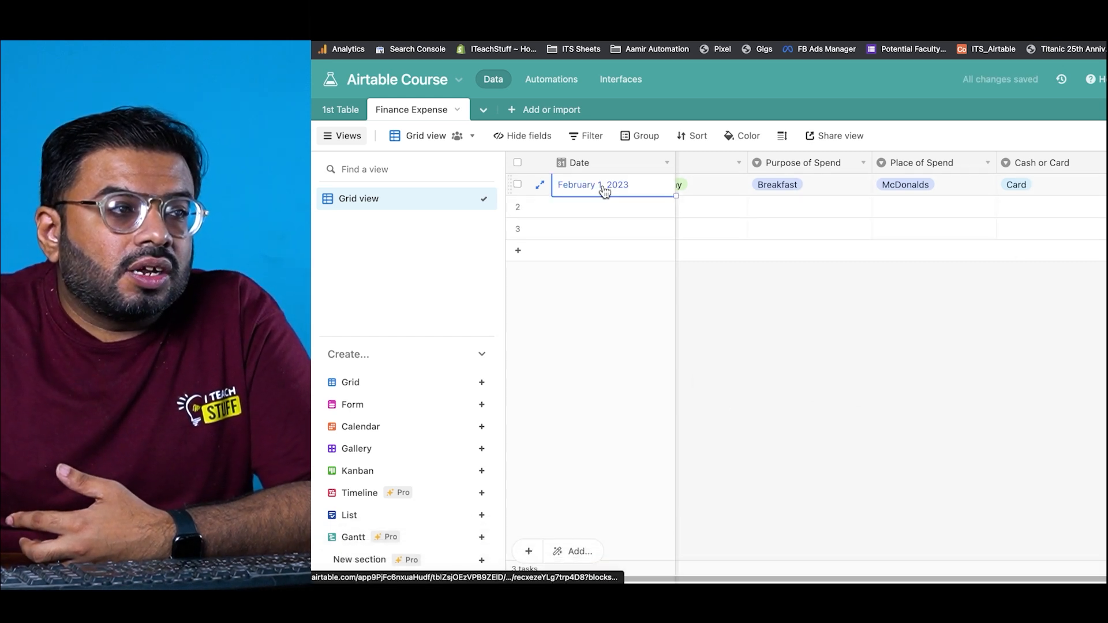
pyautogui.press('super+c')
pyautogui.click(603, 213)
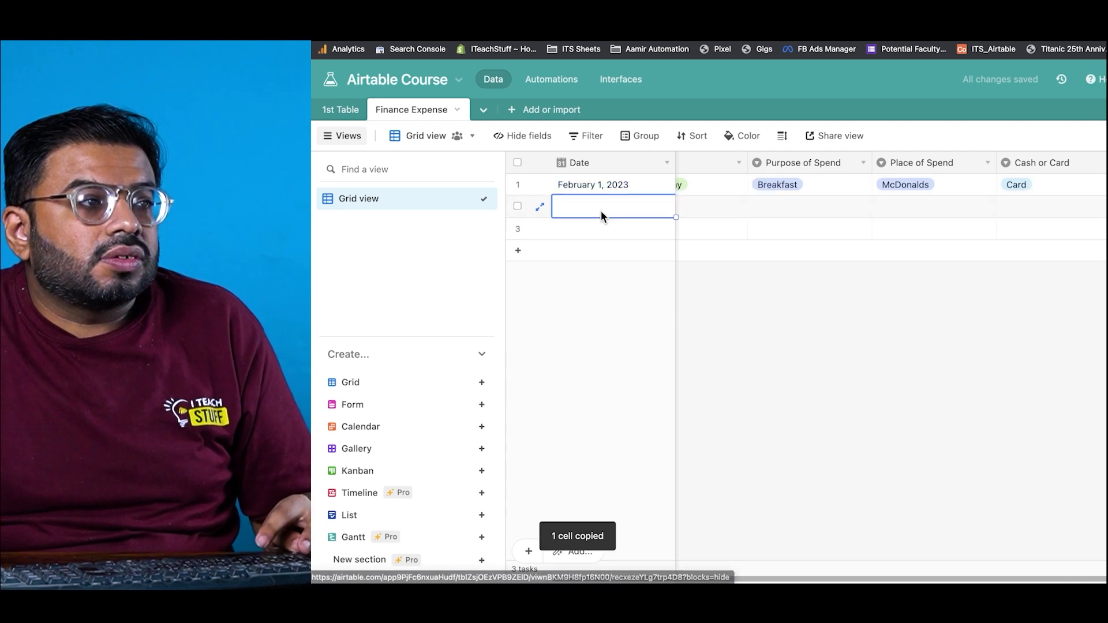
pyautogui.press('super+v')
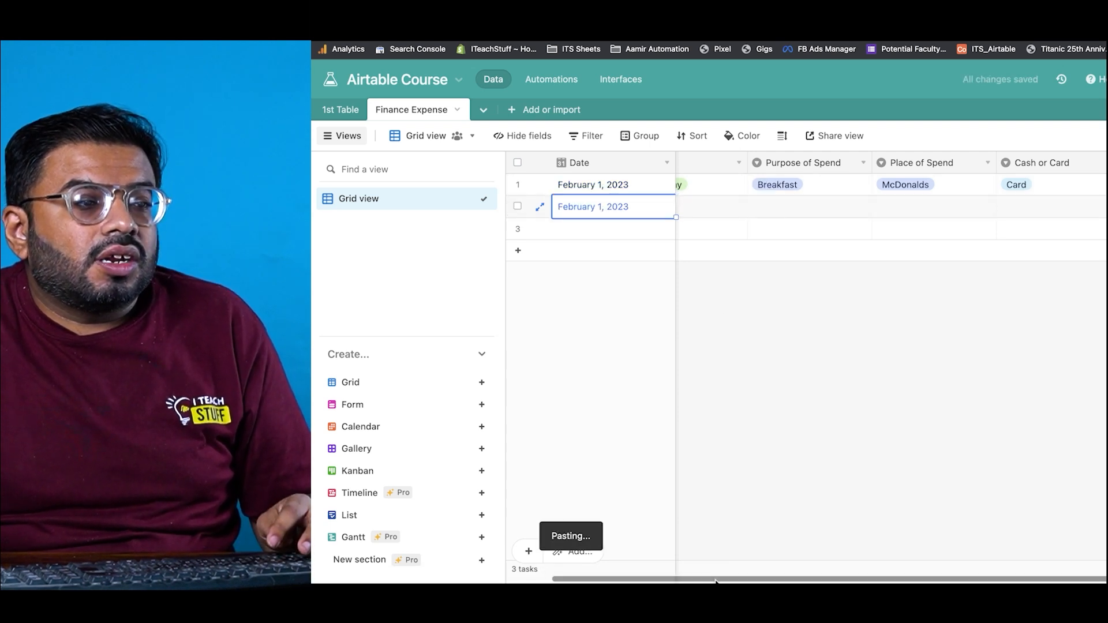
pyautogui.hscroll(-2, 766, 209)
pyautogui.click(770, 193)
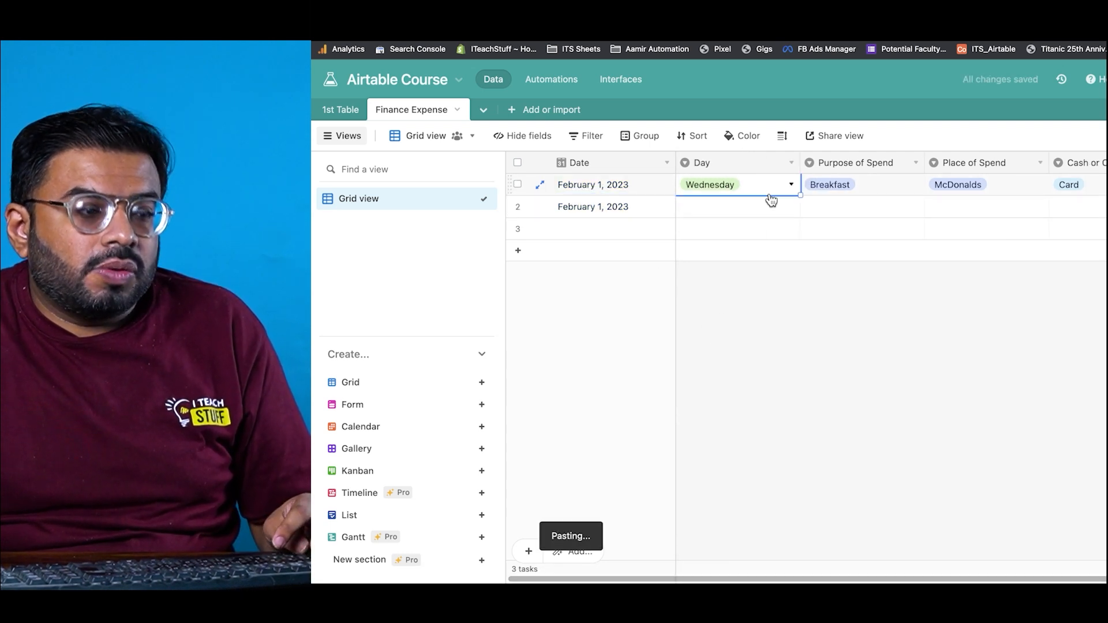
pyautogui.press('super+c')
pyautogui.click(758, 213)
pyautogui.press('super+v')
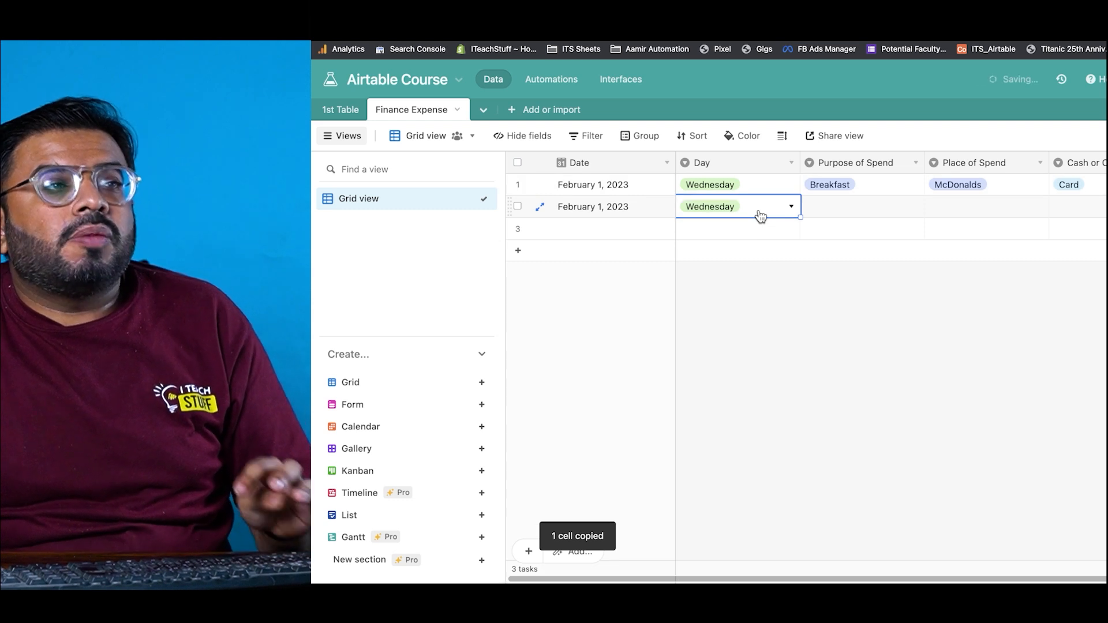
# Step: Fill row 2 with purpose Fuel, place Petrol Station, paid by Cash
pyautogui.click(863, 209)
pyautogui.click(863, 209)
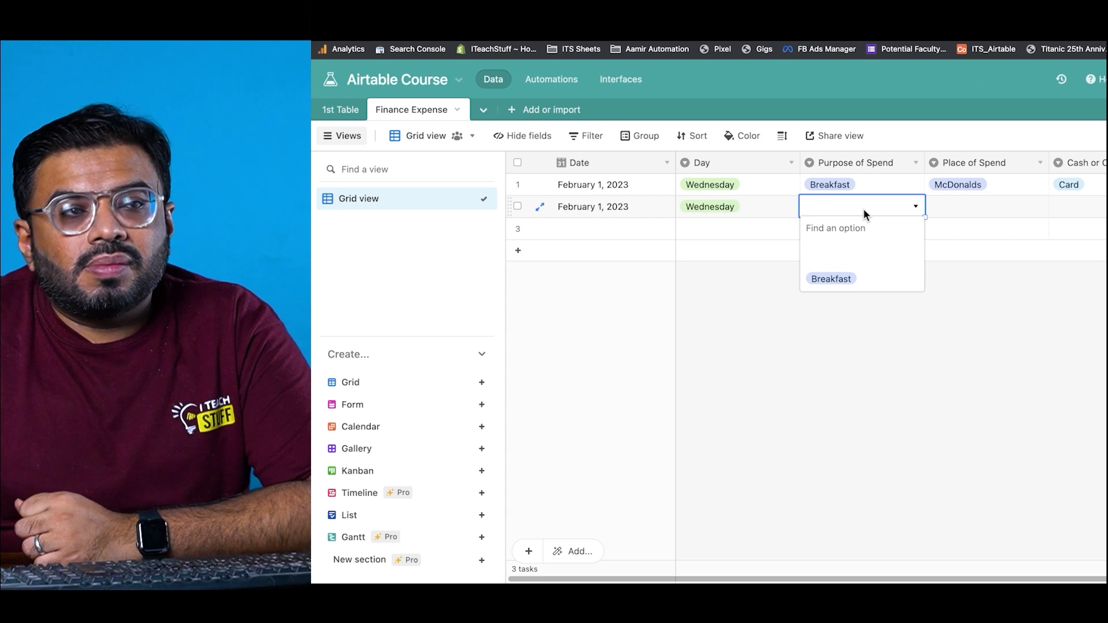
pyautogui.write('Fuel')
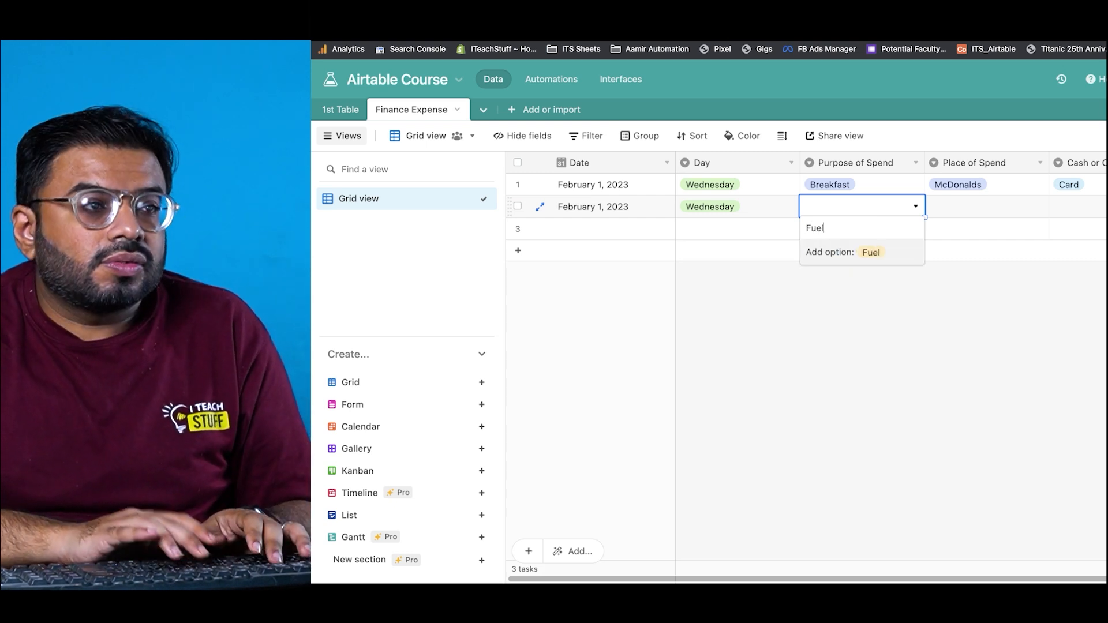
pyautogui.press('Return')
pyautogui.press('Tab')
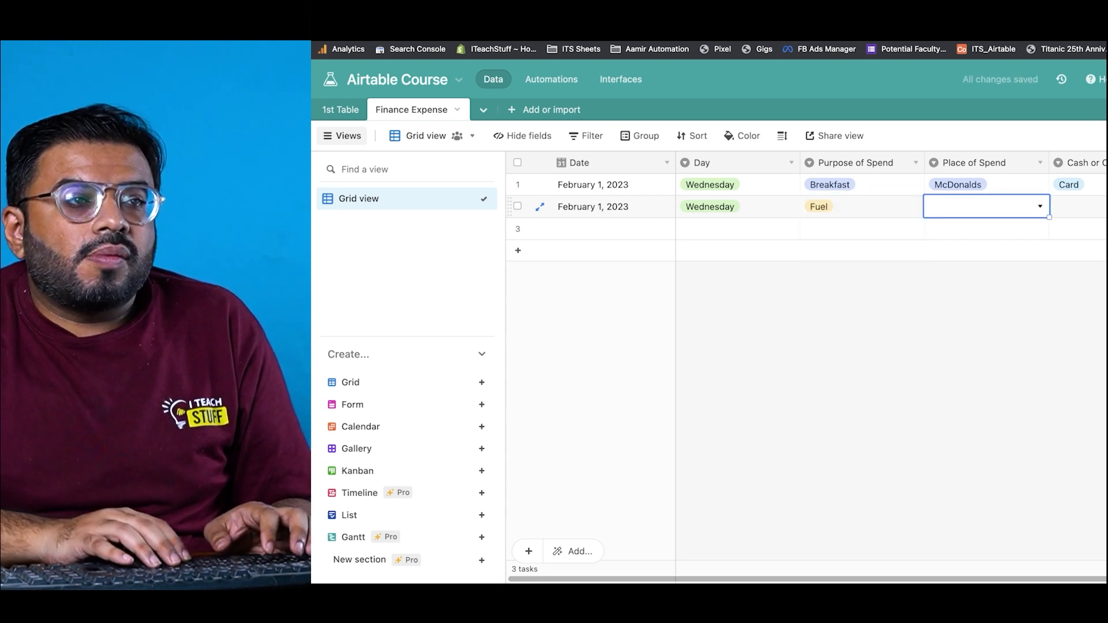
pyautogui.press('Return')
pyautogui.write('Petro')
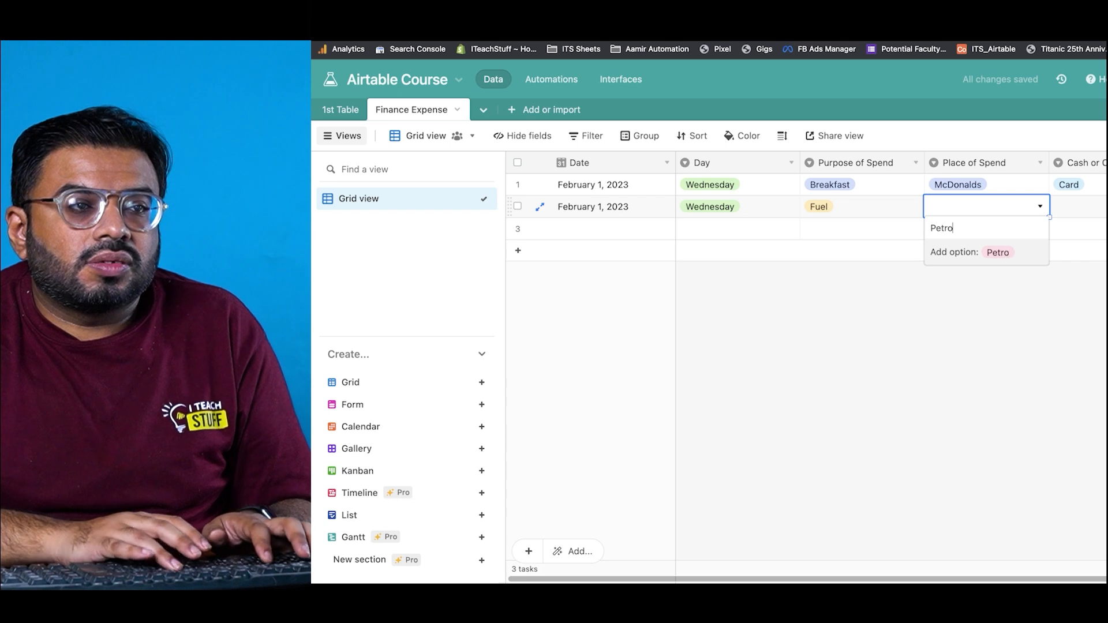
pyautogui.write('l Stat')
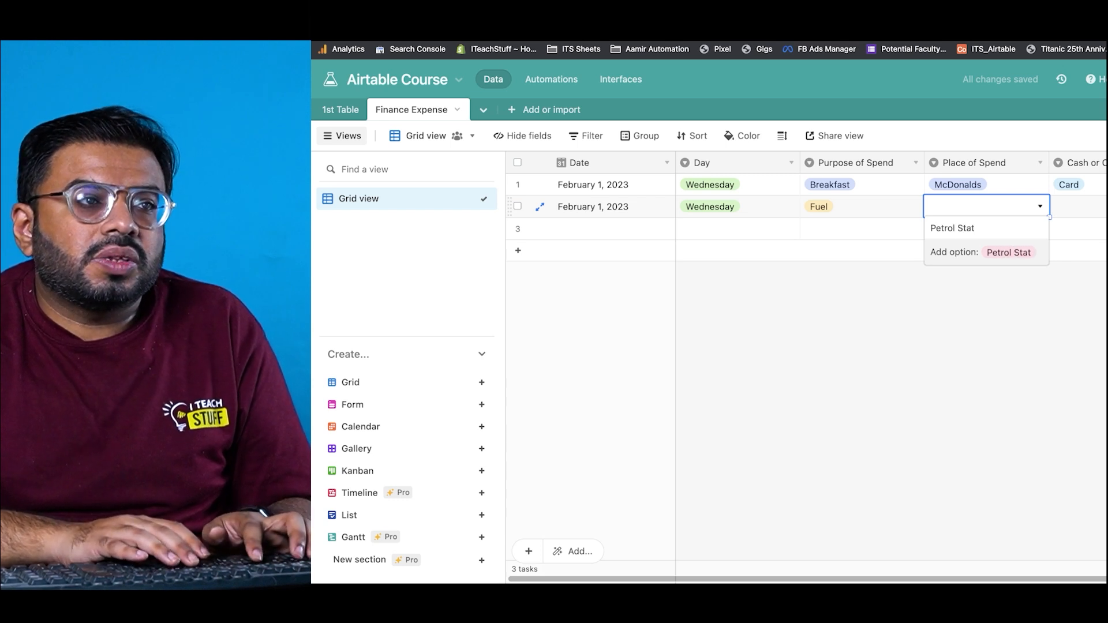
pyautogui.write('ion')
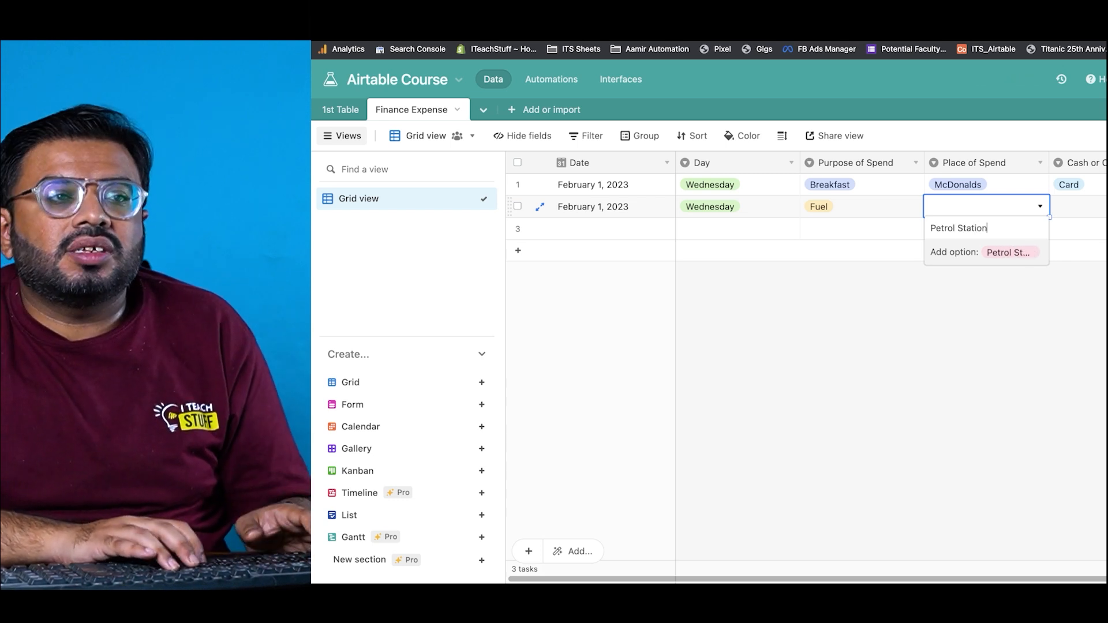
pyautogui.press('Return')
pyautogui.press('Tab')
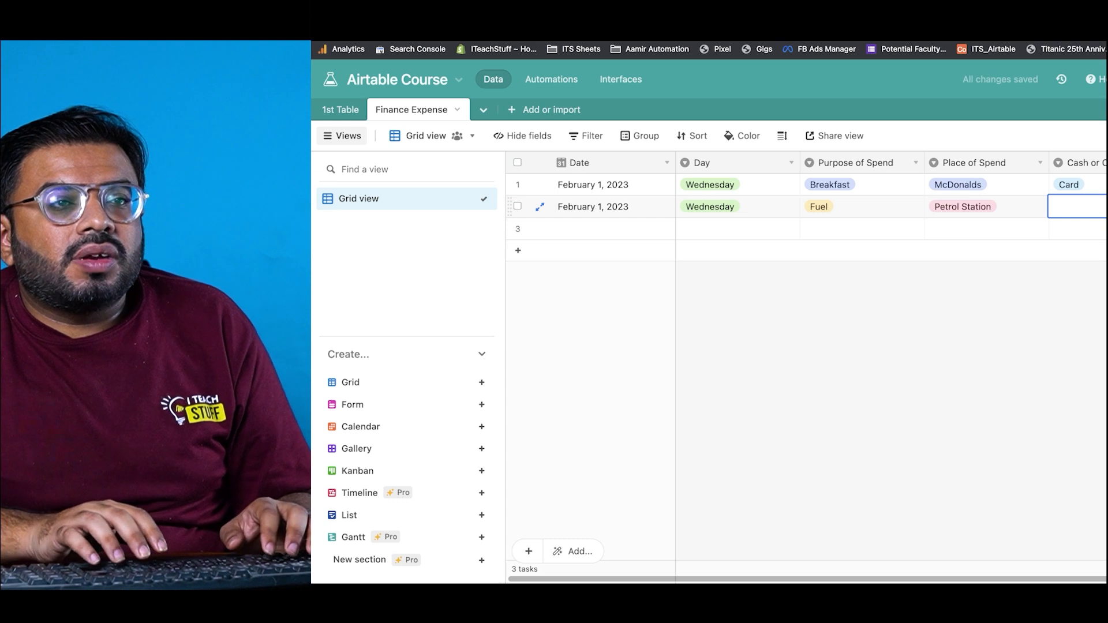
pyautogui.write('Cas')
pyautogui.press('Return')
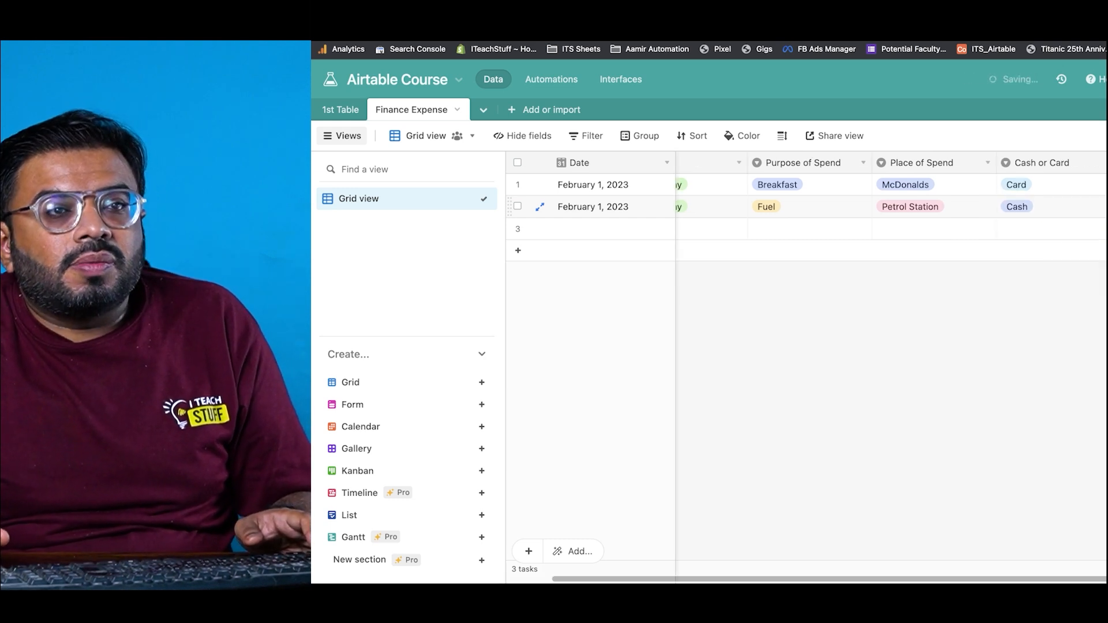
# Step: Copy February 1, 2023 and Wednesday from row 2 into row 3
pyautogui.press('Down')
pyautogui.press('Left')
pyautogui.press('Left')
pyautogui.press('Left')
pyautogui.press('Left')
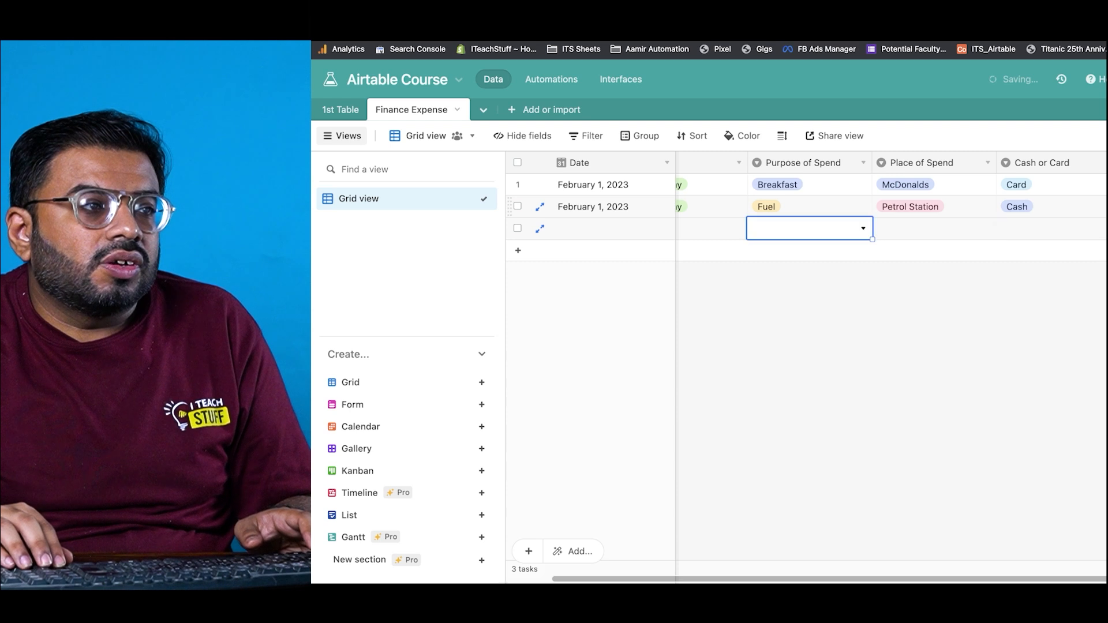
pyautogui.press('Up')
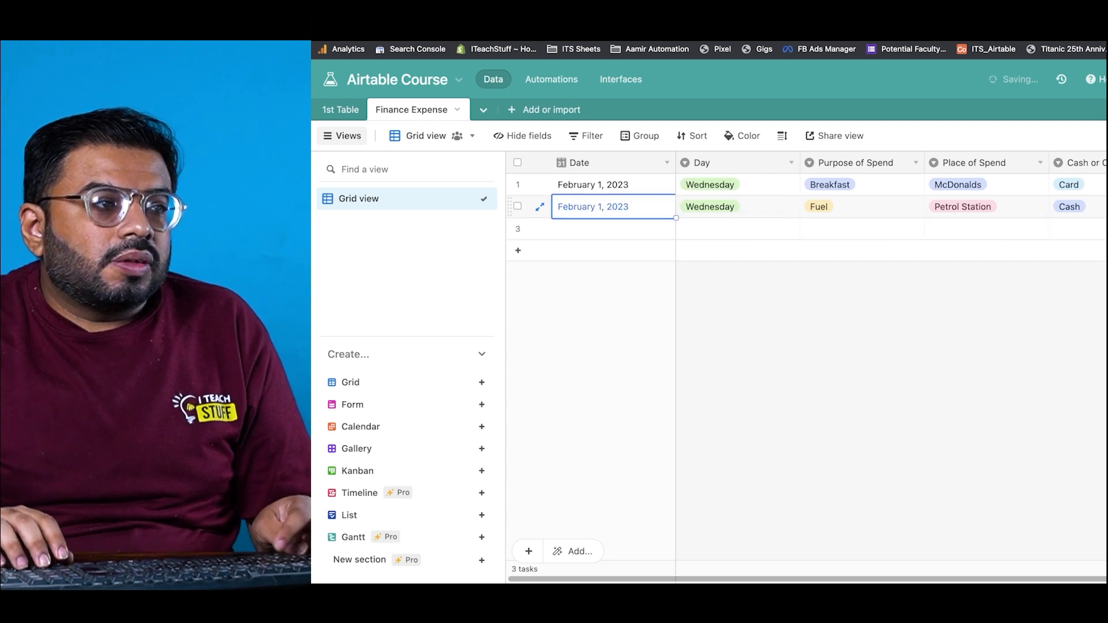
pyautogui.press('super+c')
pyautogui.press('Down')
pyautogui.press('super+v')
pyautogui.press('Up')
pyautogui.press('Right')
pyautogui.press('super+c')
pyautogui.press('Down')
pyautogui.press('super+v')
# Step: Fill row 3 with purpose Lunch, place Office, paid by Cash
pyautogui.press('Right')
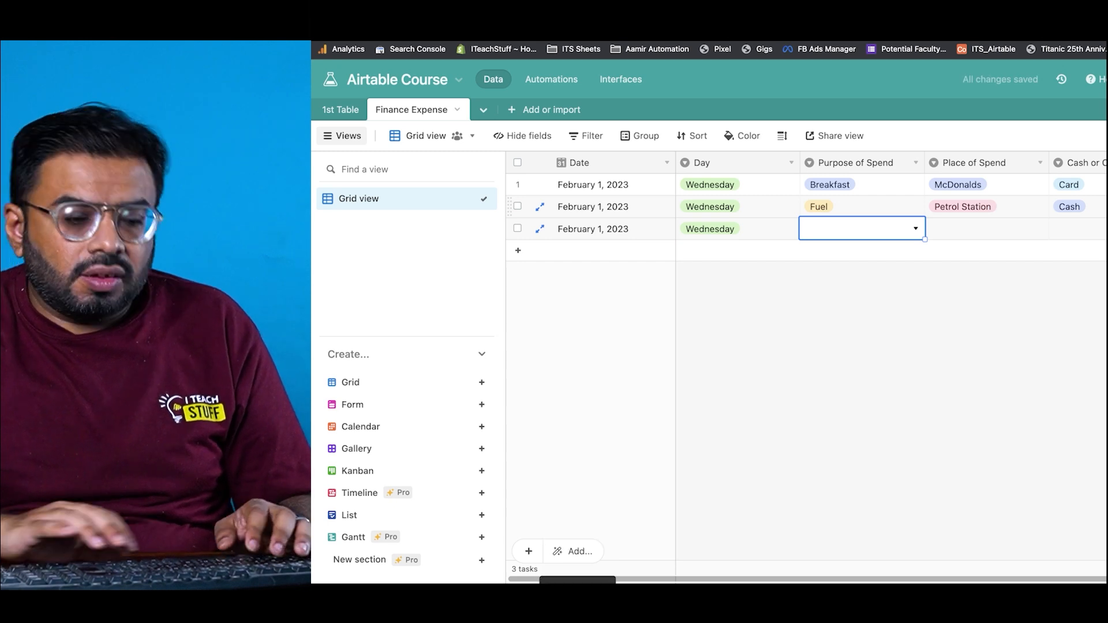
pyautogui.write('l')
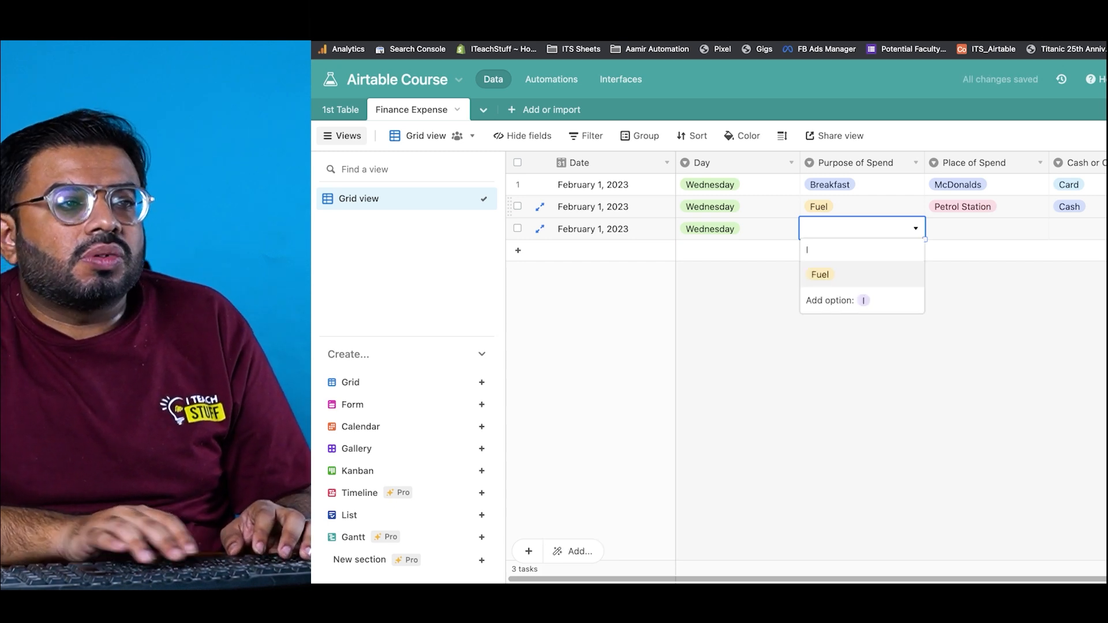
pyautogui.write('unch')
pyautogui.press('Tab')
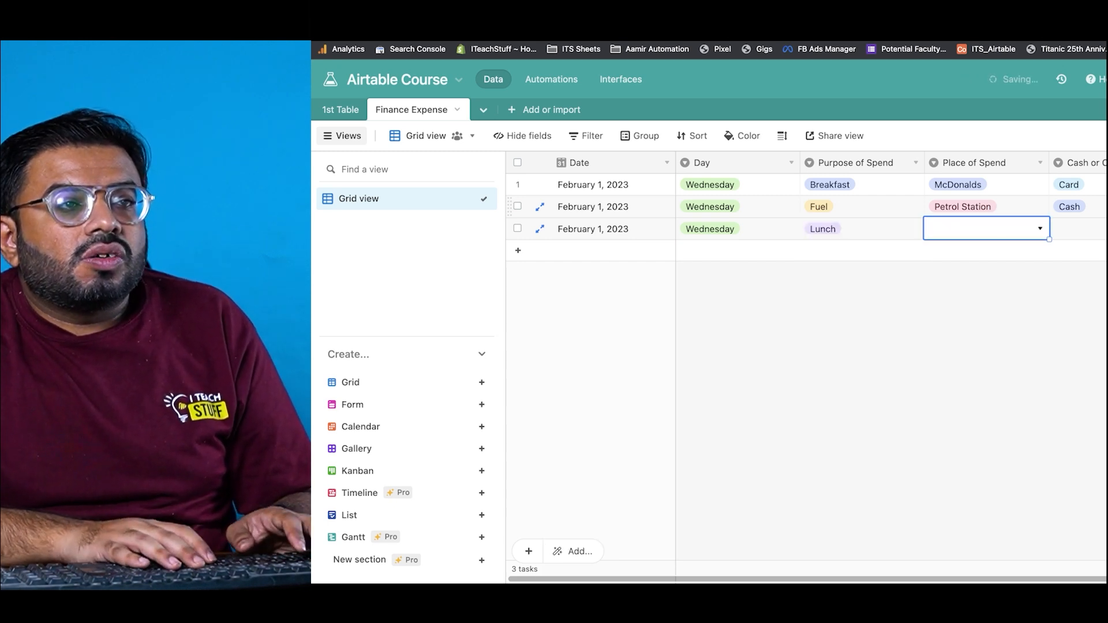
pyautogui.write('Office')
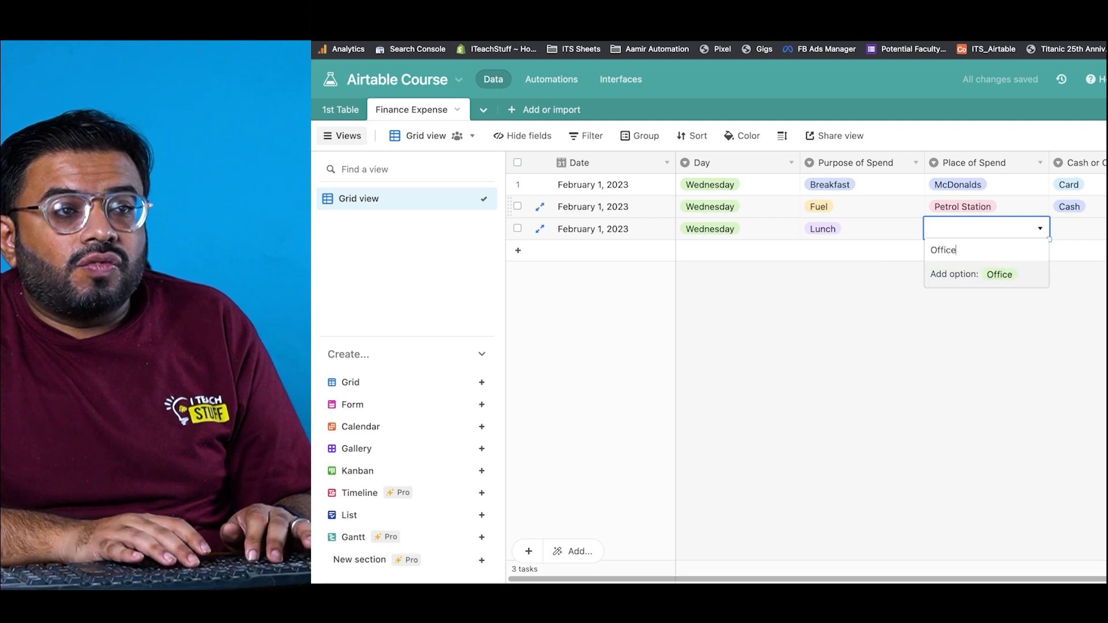
pyautogui.press('Tab')
pyautogui.write('Cas')
pyautogui.press('Return')
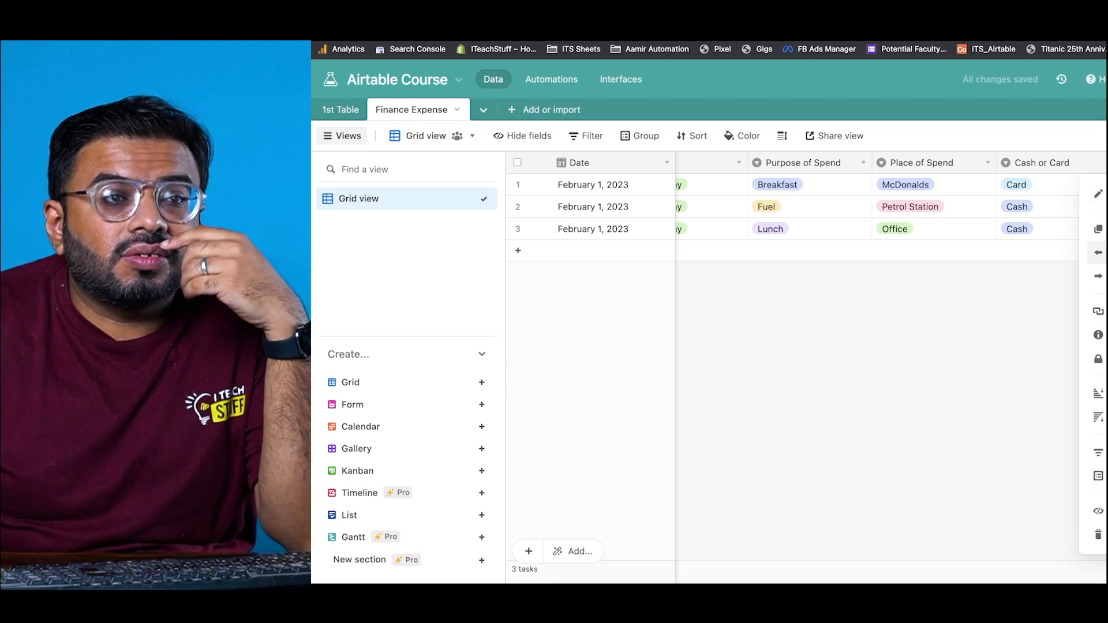
# Step: Create a new Single line text field named 'Detail' in the Finance Expense table
pyautogui.click(1098, 253)
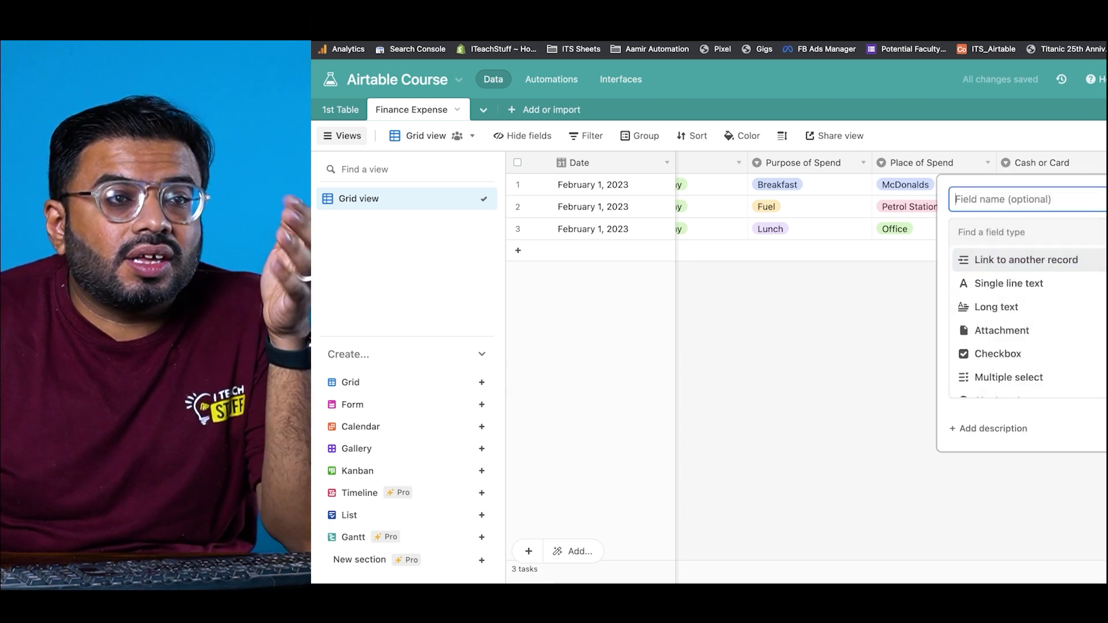
pyautogui.click(1010, 289)
pyautogui.click(1020, 199)
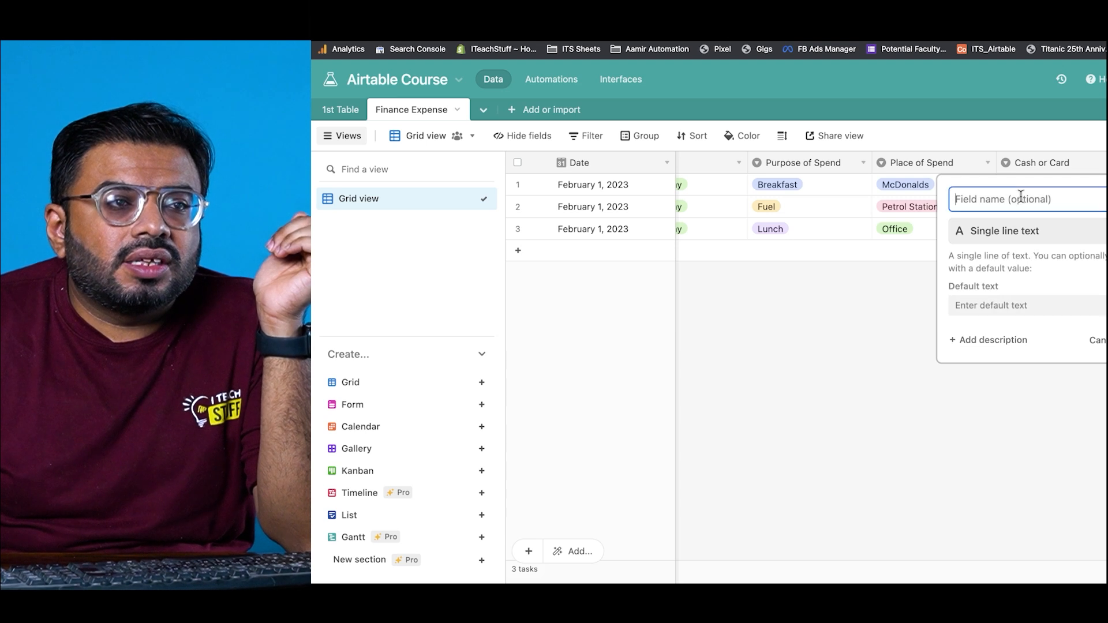
pyautogui.write('Detail')
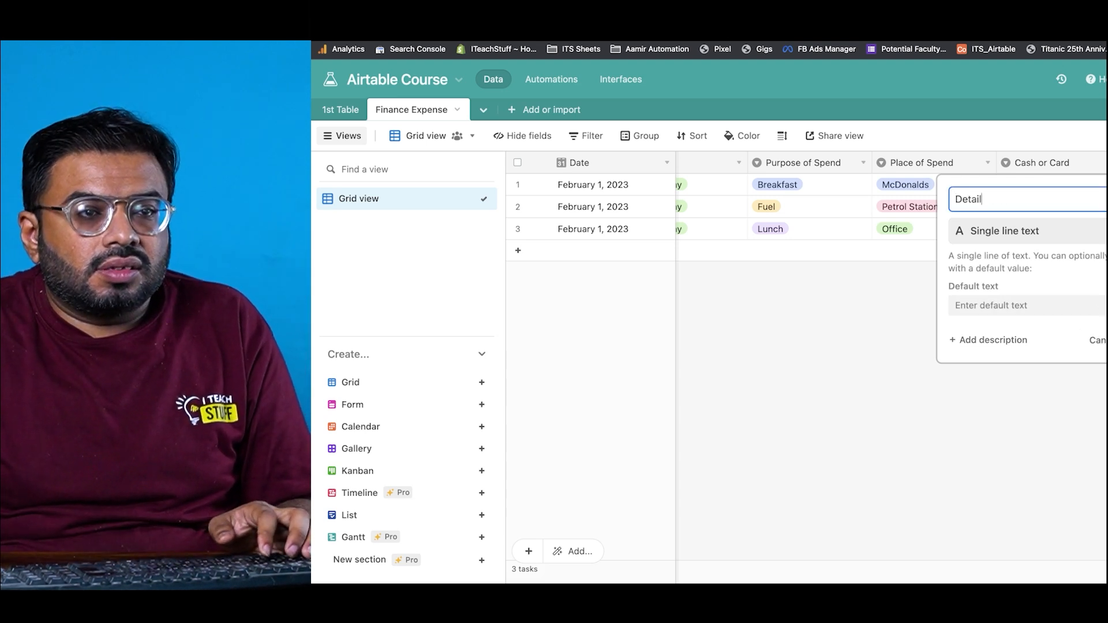
pyautogui.press('Return')
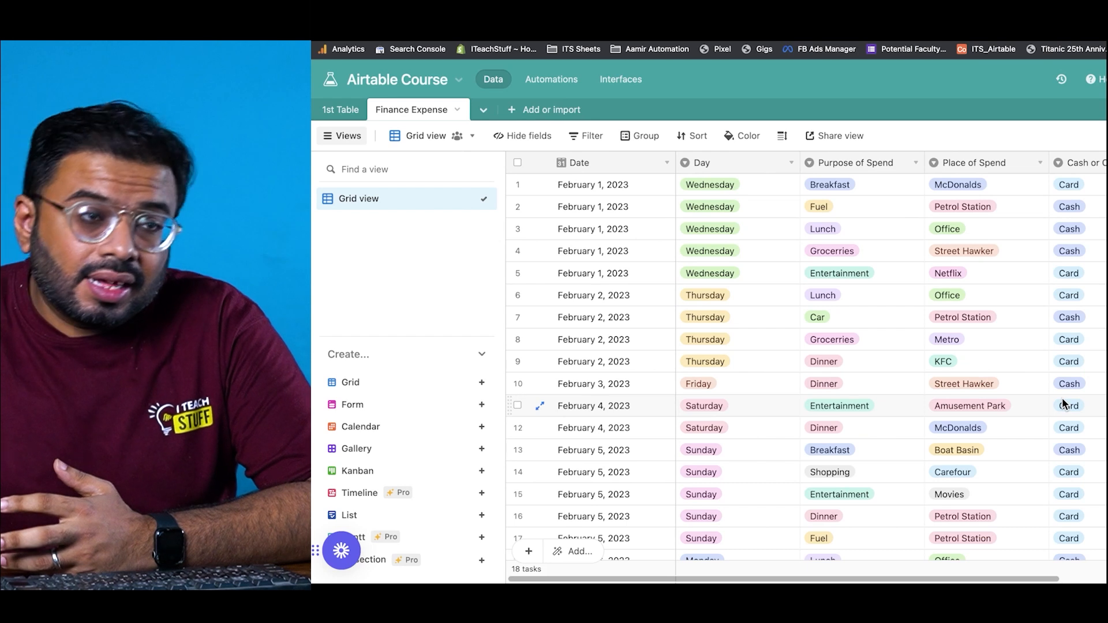
# Step: Bring up the record actions menu on a row, then dismiss it
pyautogui.scroll(-3, 1063, 399)
pyautogui.scroll(3, 1062, 397)
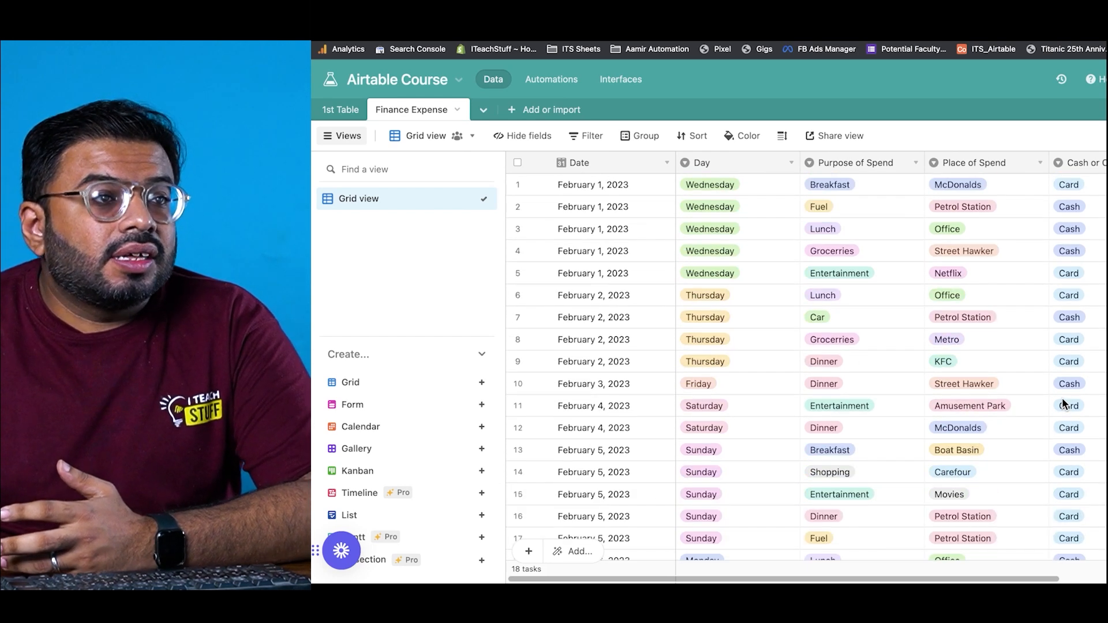
pyautogui.scroll(-3, 646, 217)
pyautogui.rightClick(645, 218)
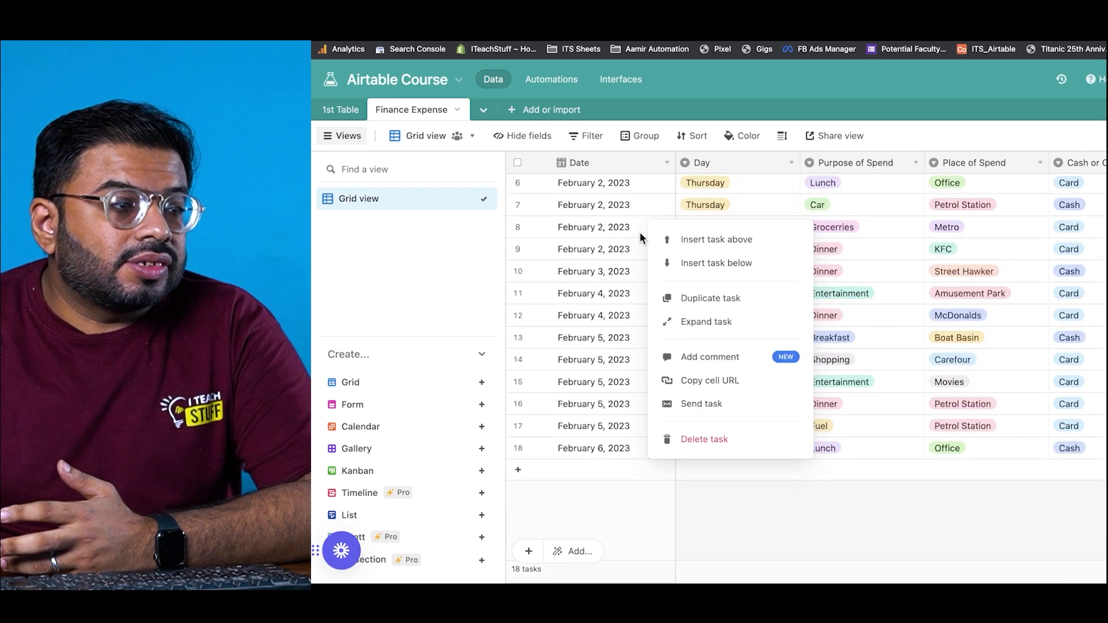
pyautogui.click(781, 518)
pyautogui.scroll(3, 781, 522)
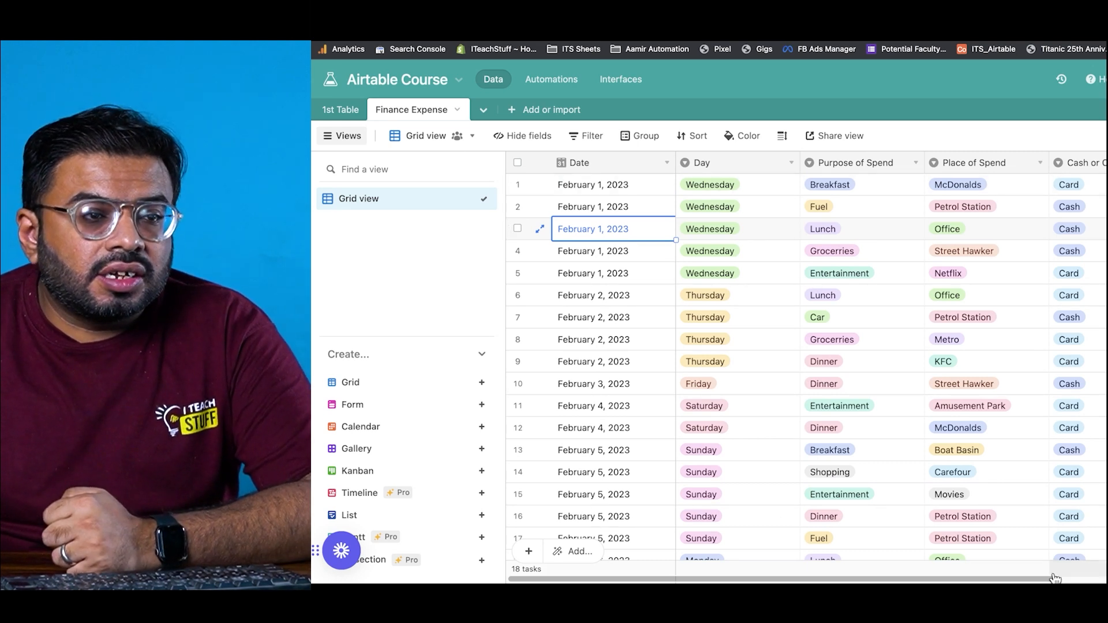
# Step: Narrow the Cash or Card column so Amount and Details fit, then scroll back left
pyautogui.hscroll(5, 1056, 578)
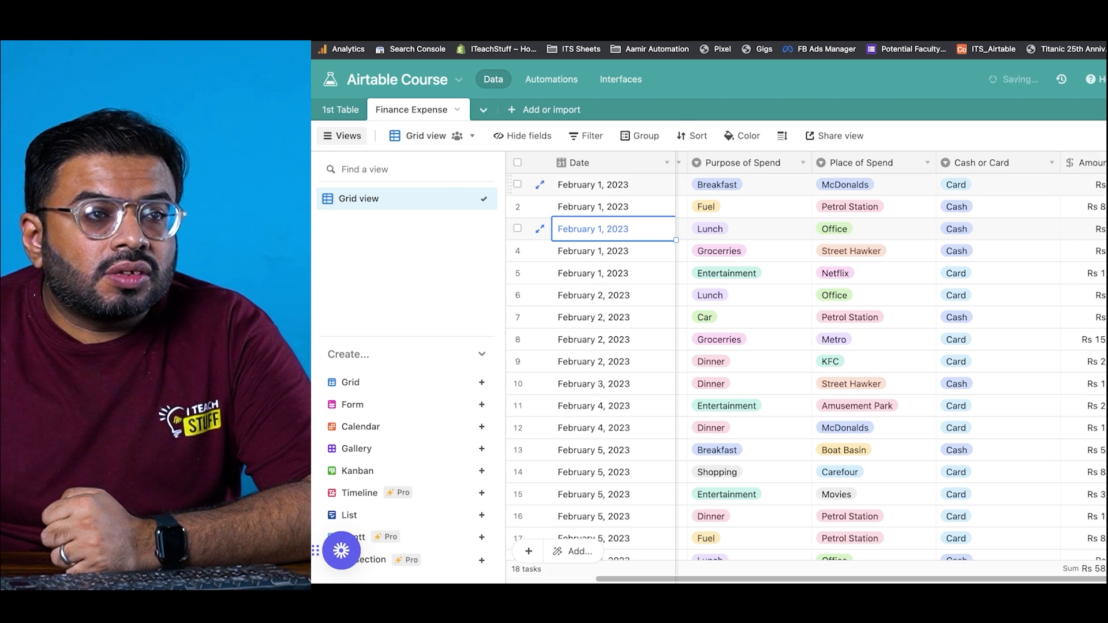
pyautogui.moveTo(1062, 169); pyautogui.dragTo(1006, 177)
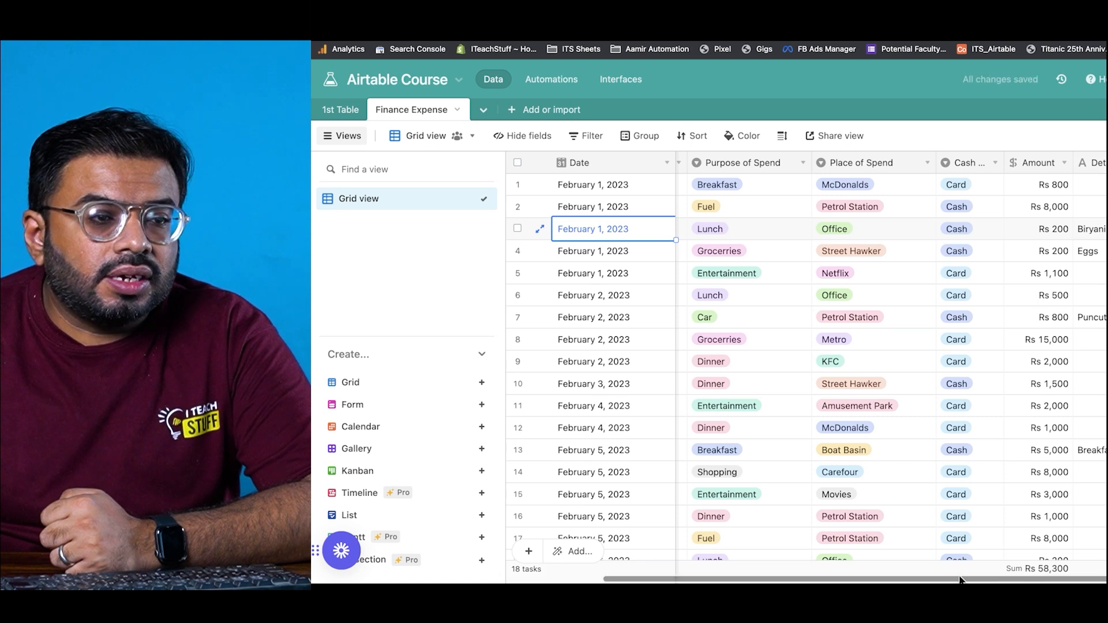
pyautogui.moveTo(958, 580); pyautogui.dragTo(861, 580)
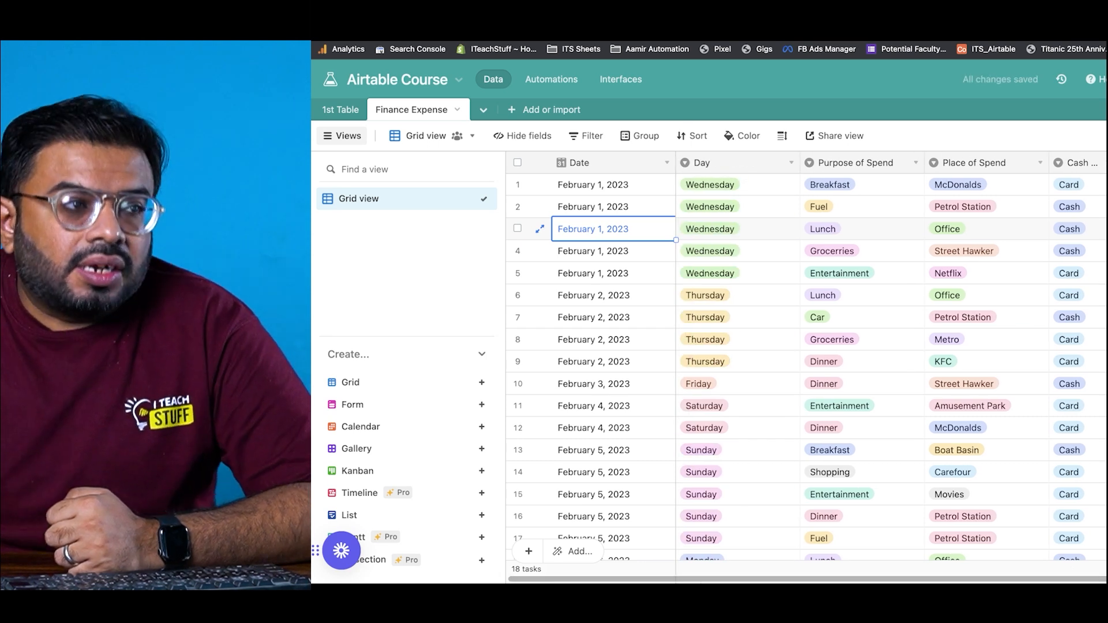
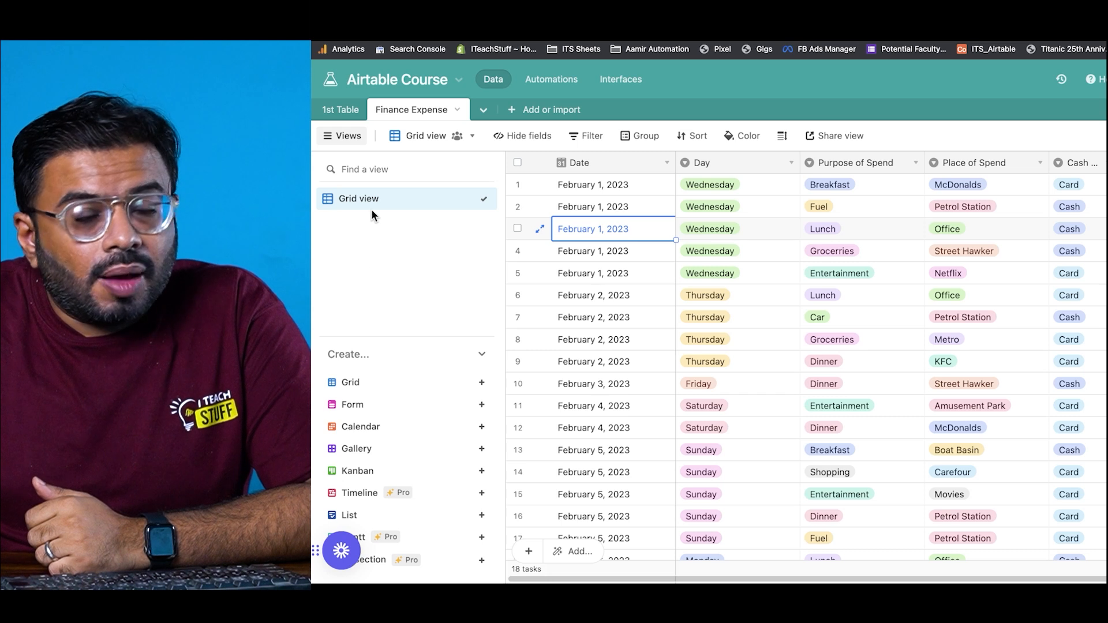
# Step: Rename the Finance Expense table's default 'Grid view' to 'Basic View'
pyautogui.moveTo(373, 211)
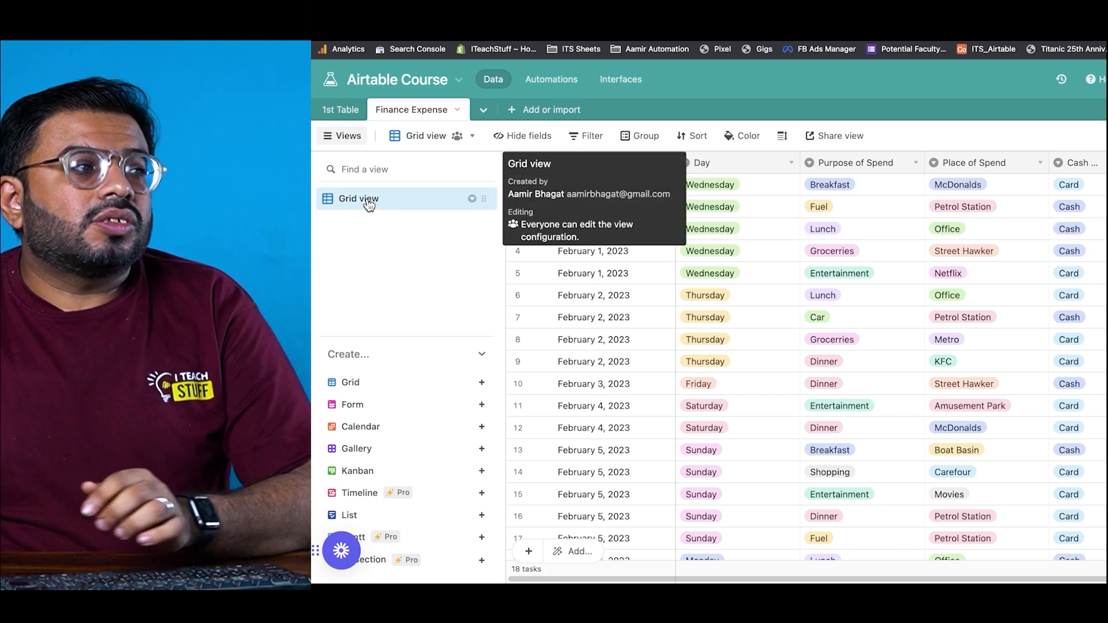
pyautogui.doubleClick(367, 200)
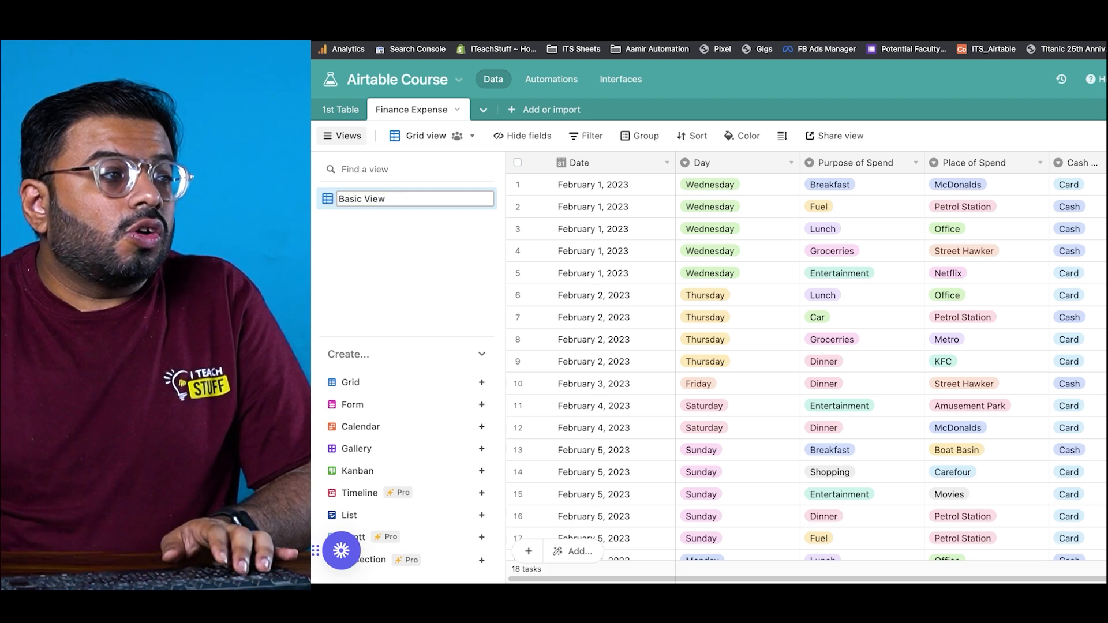
pyautogui.press('Return')
pyautogui.click(472, 200)
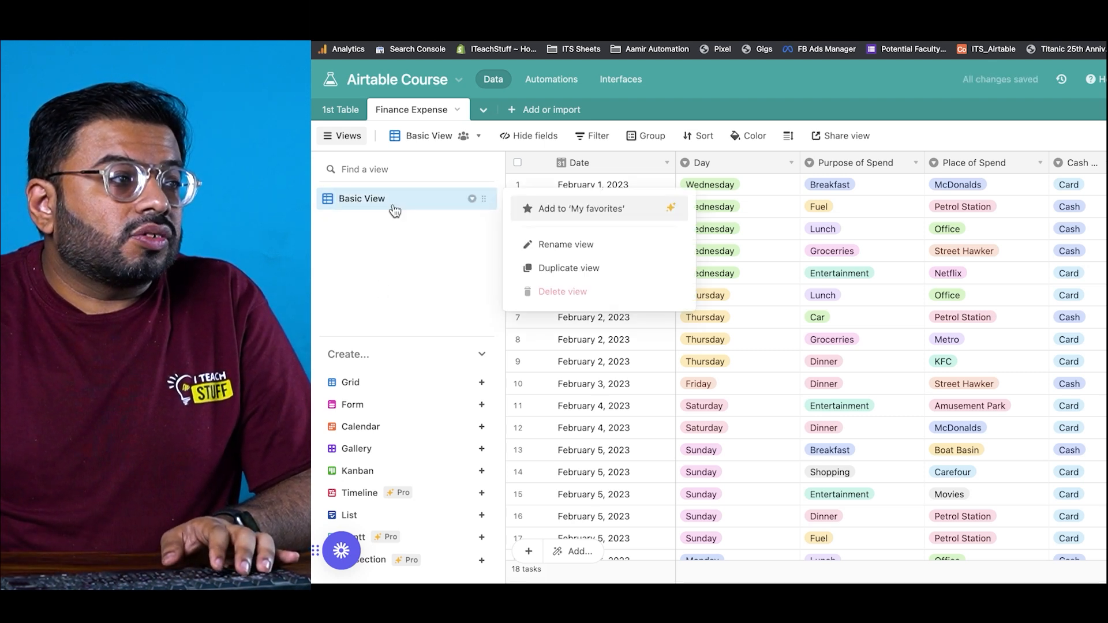
# Step: Create a new grid view named 'Card vs Cash'
pyautogui.moveTo(404, 393)
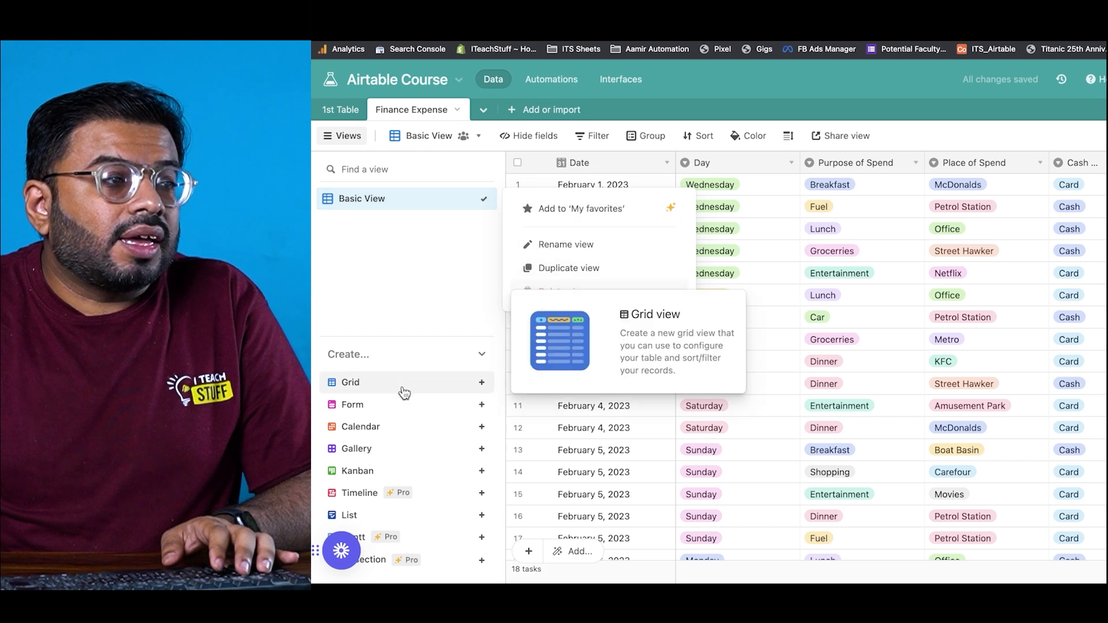
pyautogui.click(404, 393)
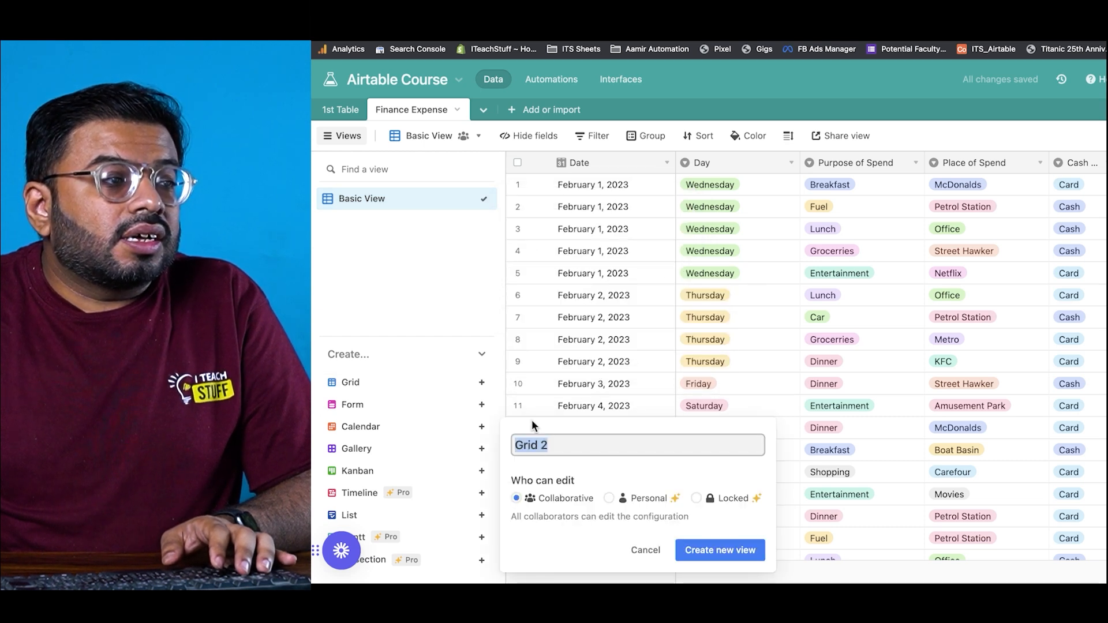
pyautogui.write('Car')
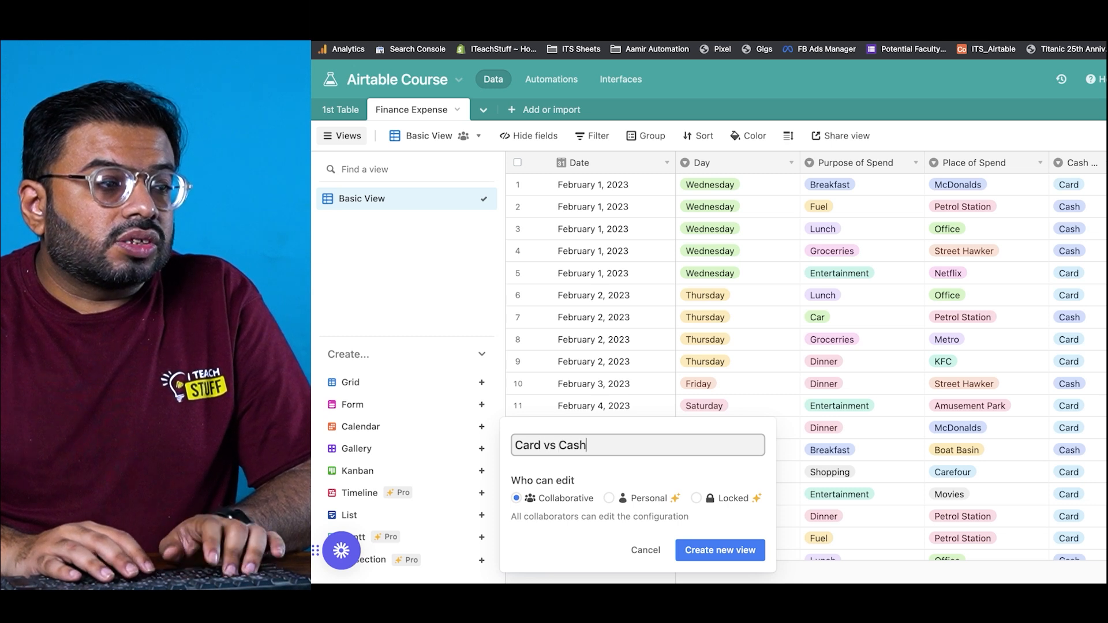
pyautogui.press('Return')
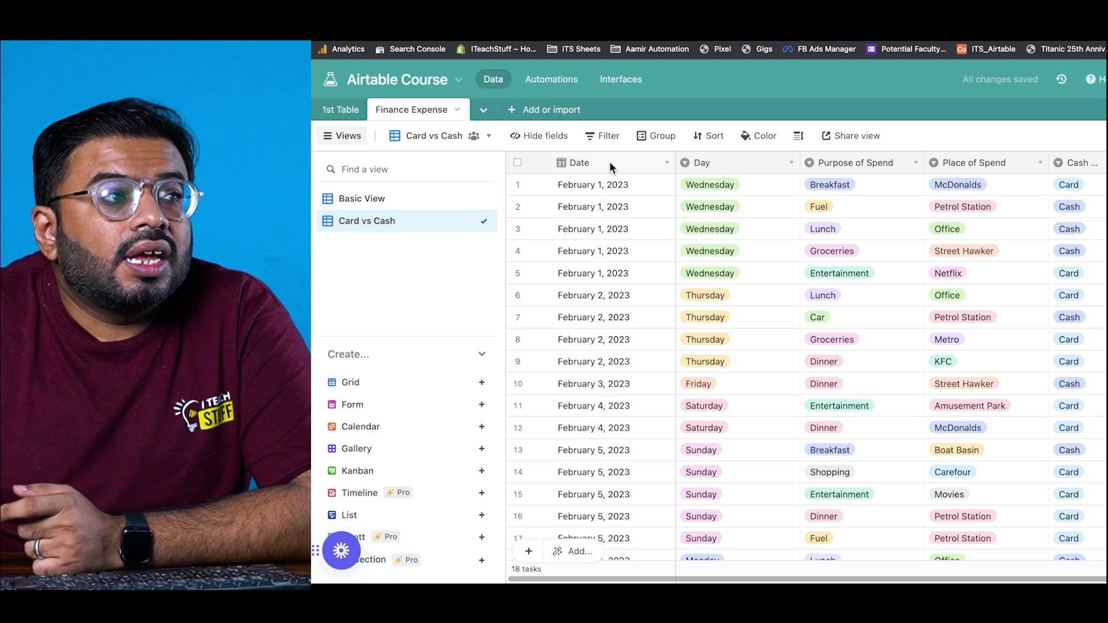
# Step: Group the Card vs Cash view by the Cash or Card field, giving 7 Cash and 11 Card records
pyautogui.click(643, 142)
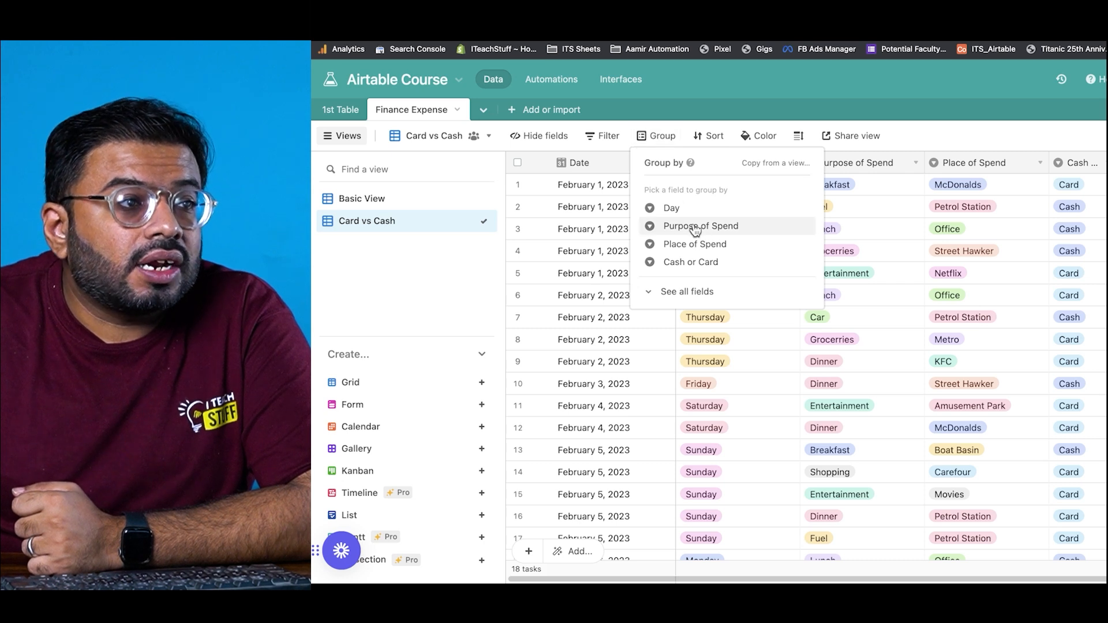
pyautogui.click(715, 265)
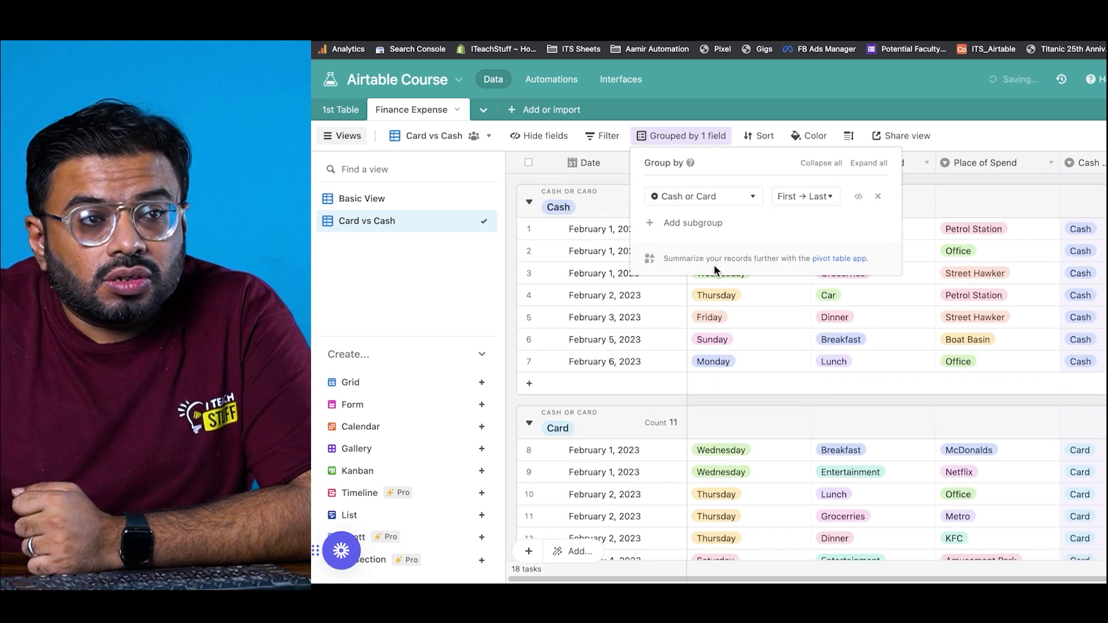
pyautogui.click(749, 392)
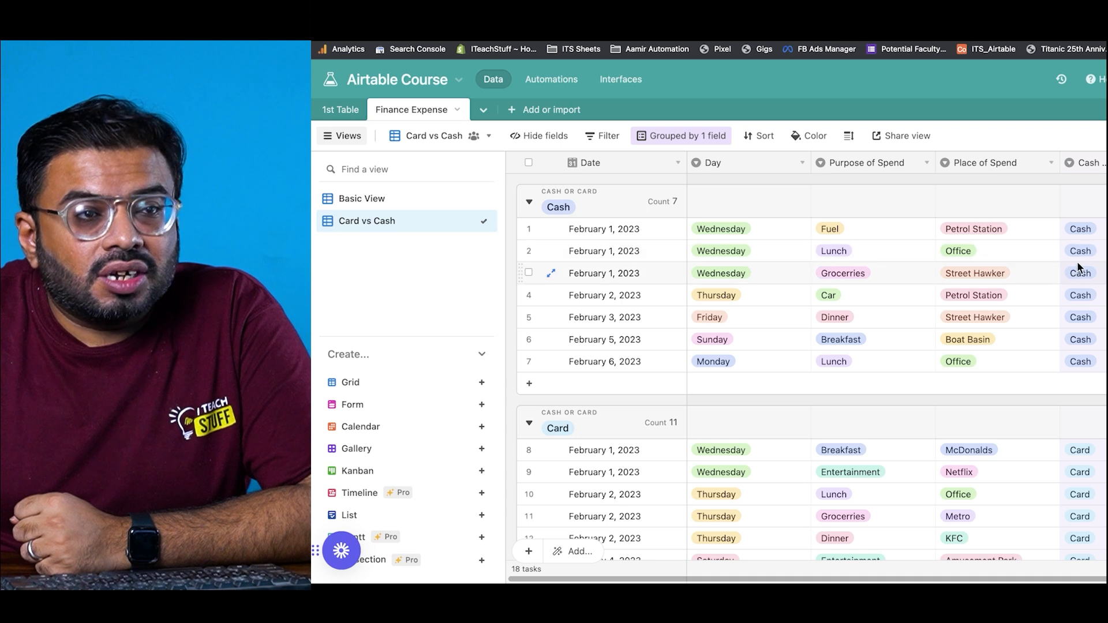
pyautogui.scroll(-5, 1091, 440)
pyautogui.scroll(5, 1092, 441)
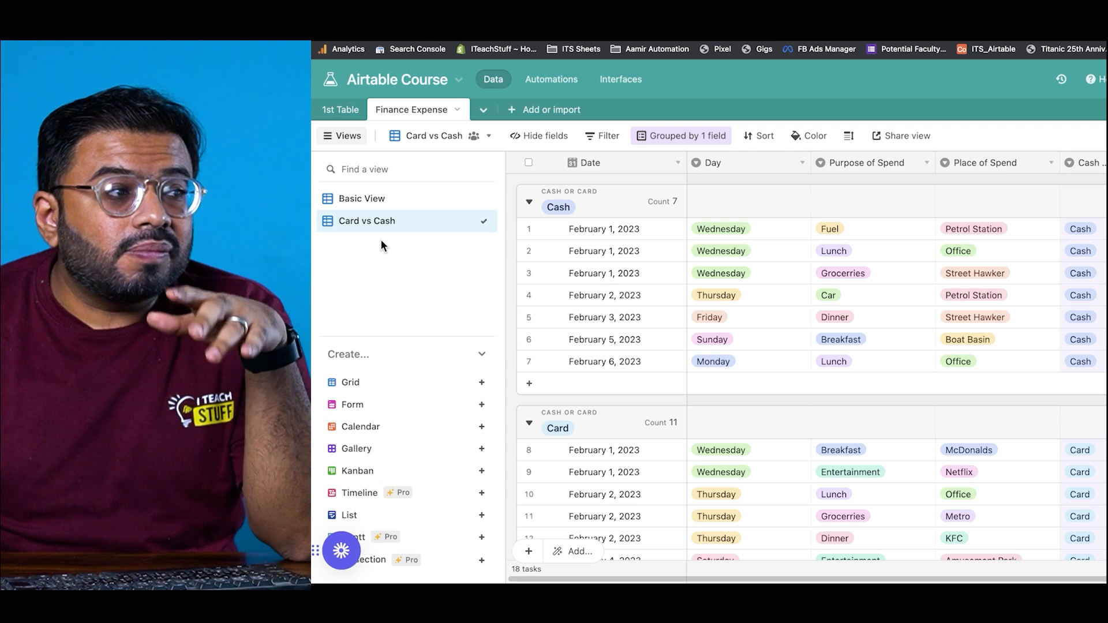
pyautogui.moveTo(380, 237)
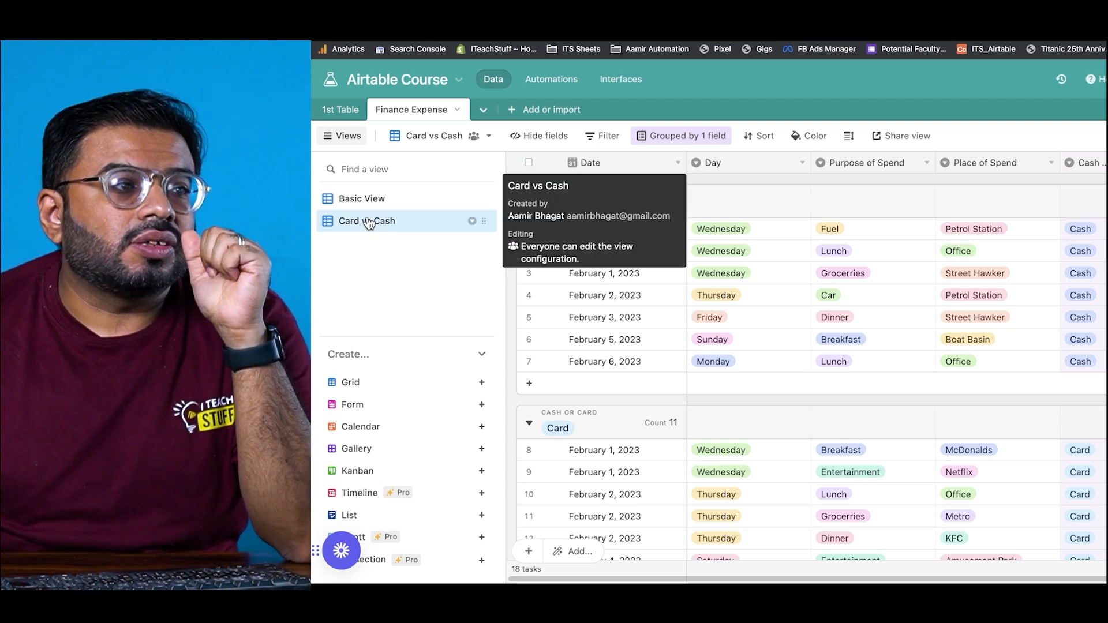
# Step: Duplicate the Card vs Cash view and name the copy 'Categories'
pyautogui.click(471, 221)
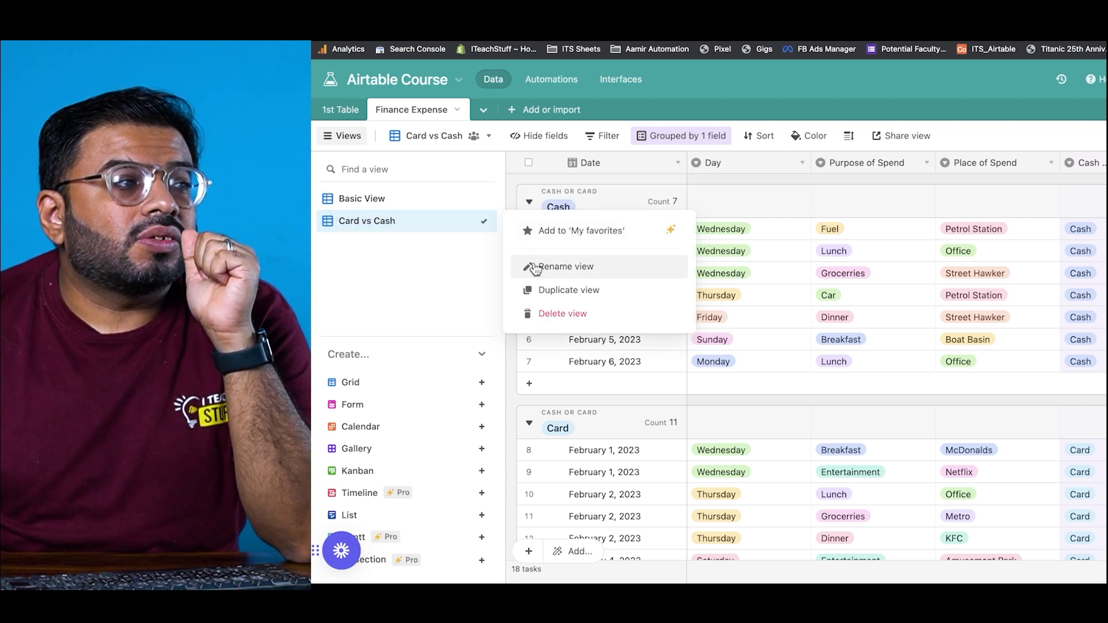
pyautogui.click(529, 286)
pyautogui.doubleClick(383, 243)
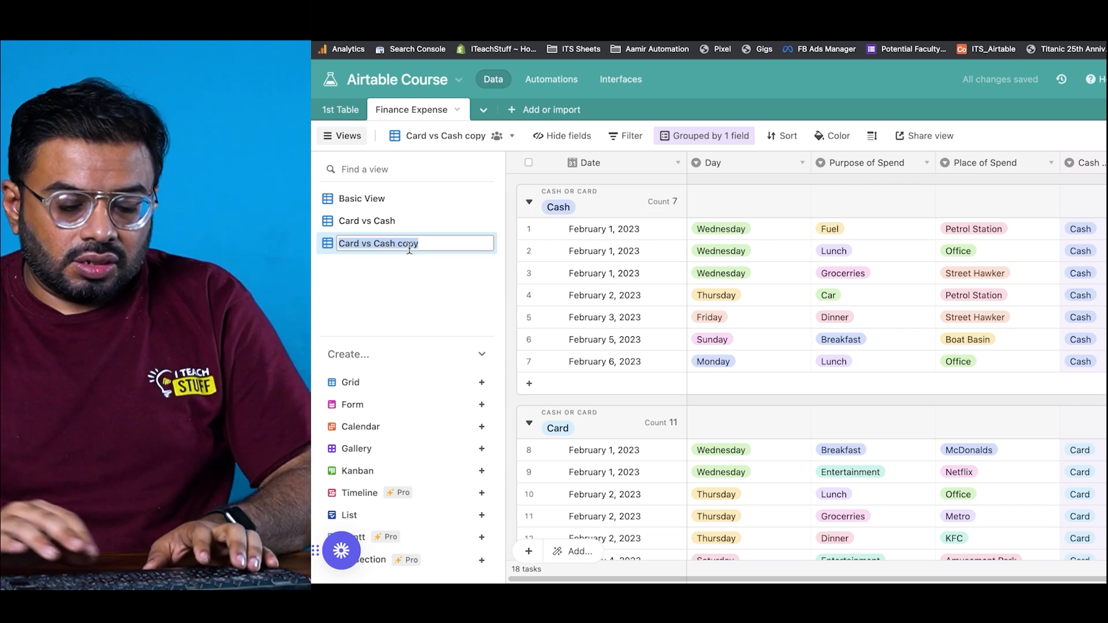
pyautogui.write('Ca')
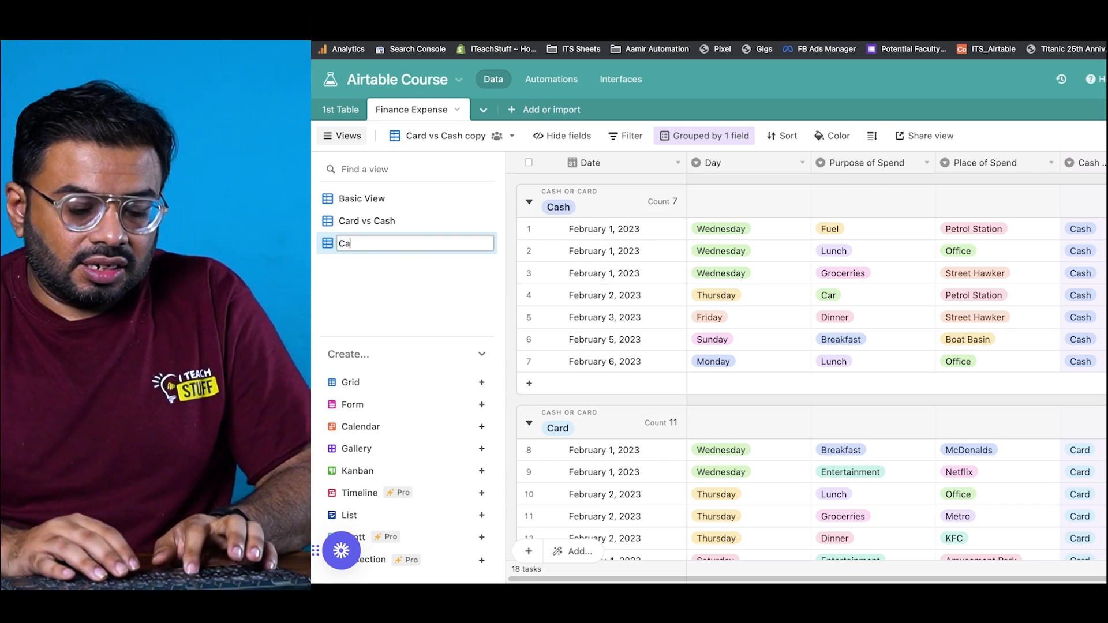
pyautogui.write('tegories')
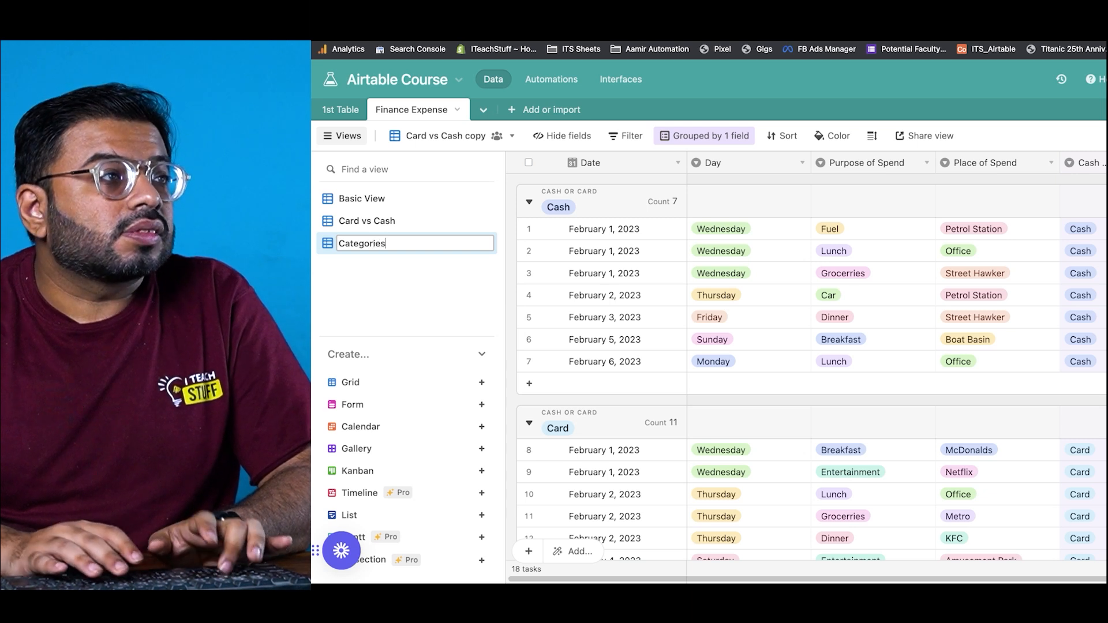
pyautogui.press('Return')
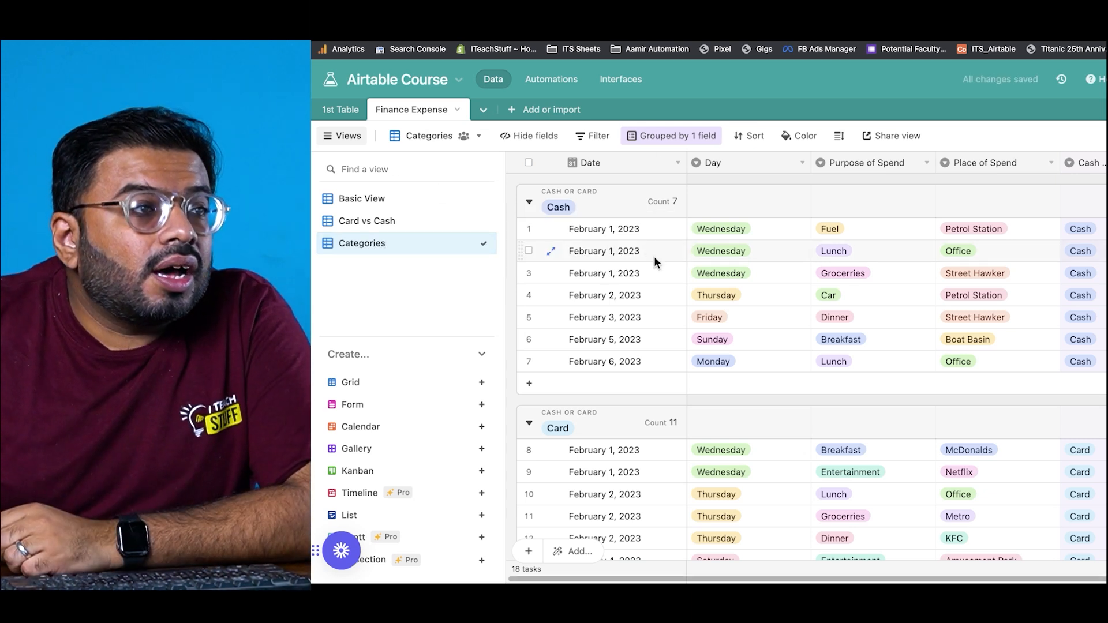
# Step: Regroup the Categories view by Purpose of Spend and move the Amount column next to Date
pyautogui.click(669, 138)
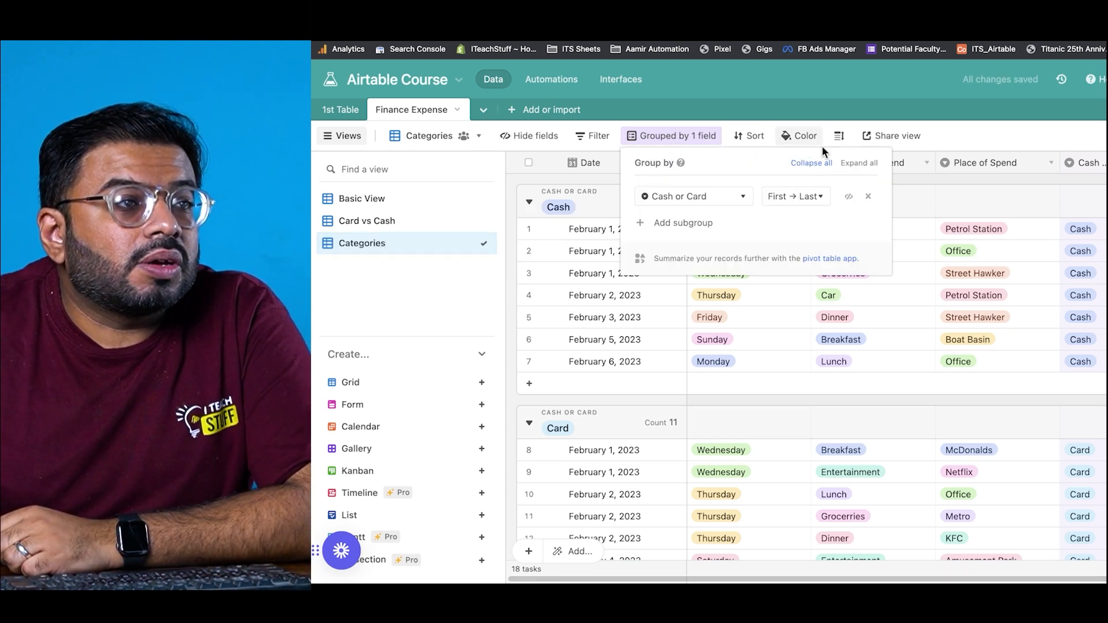
pyautogui.click(738, 196)
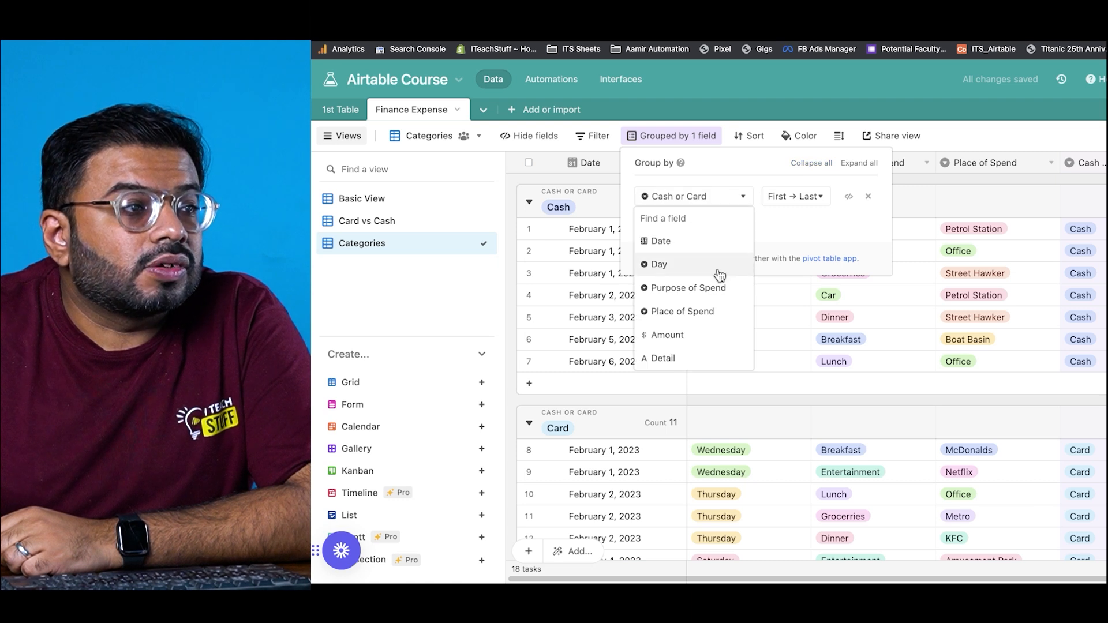
pyautogui.click(716, 289)
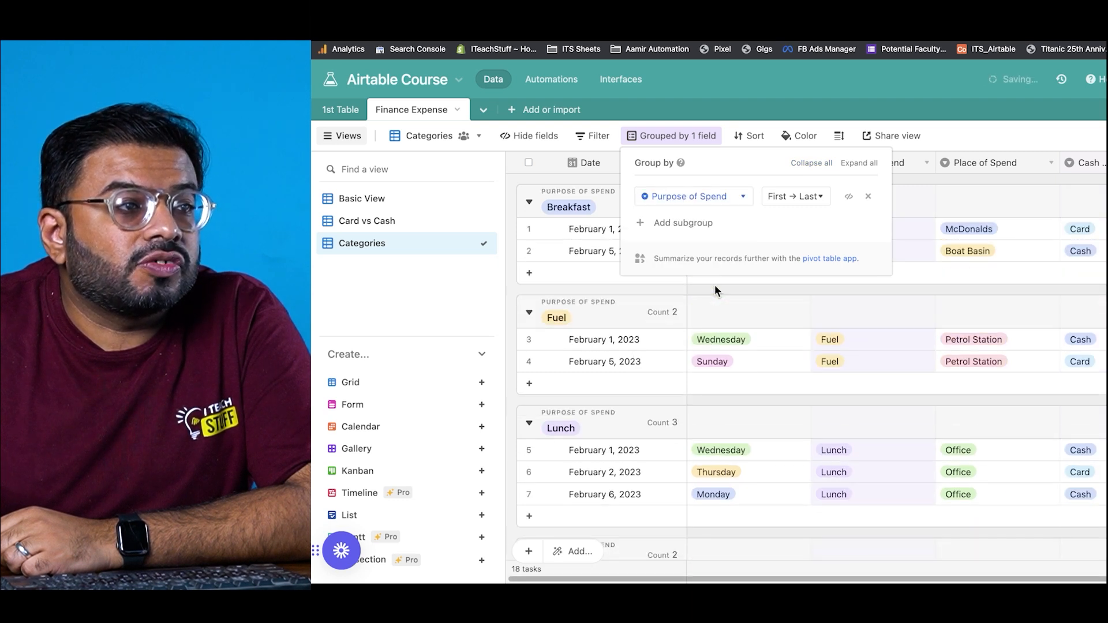
pyautogui.click(515, 238)
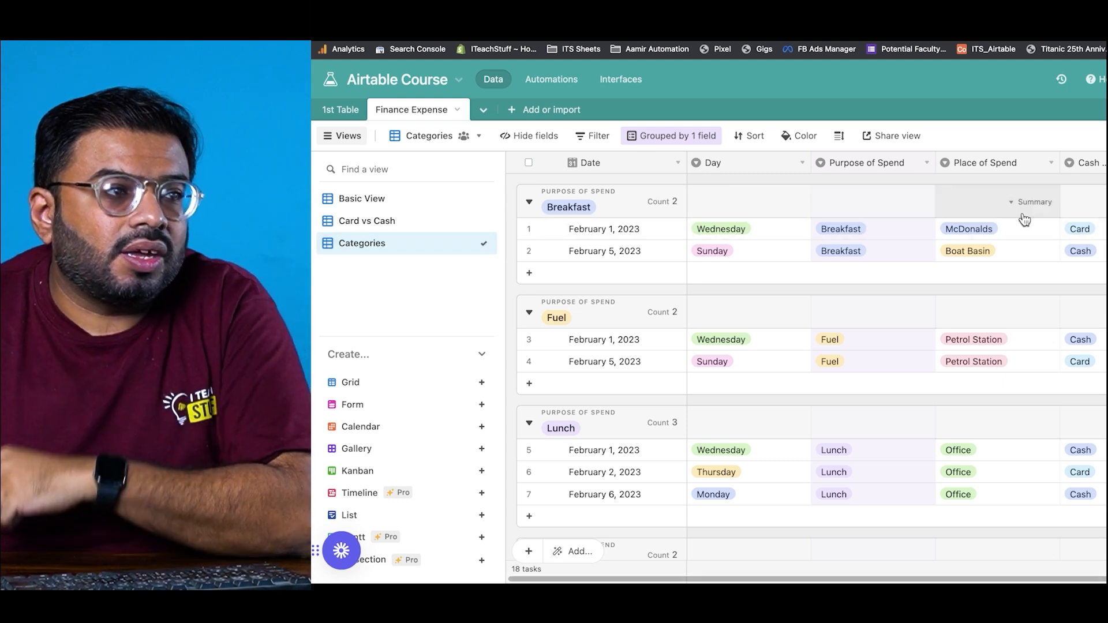
pyautogui.moveTo(1093, 163); pyautogui.dragTo(691, 164)
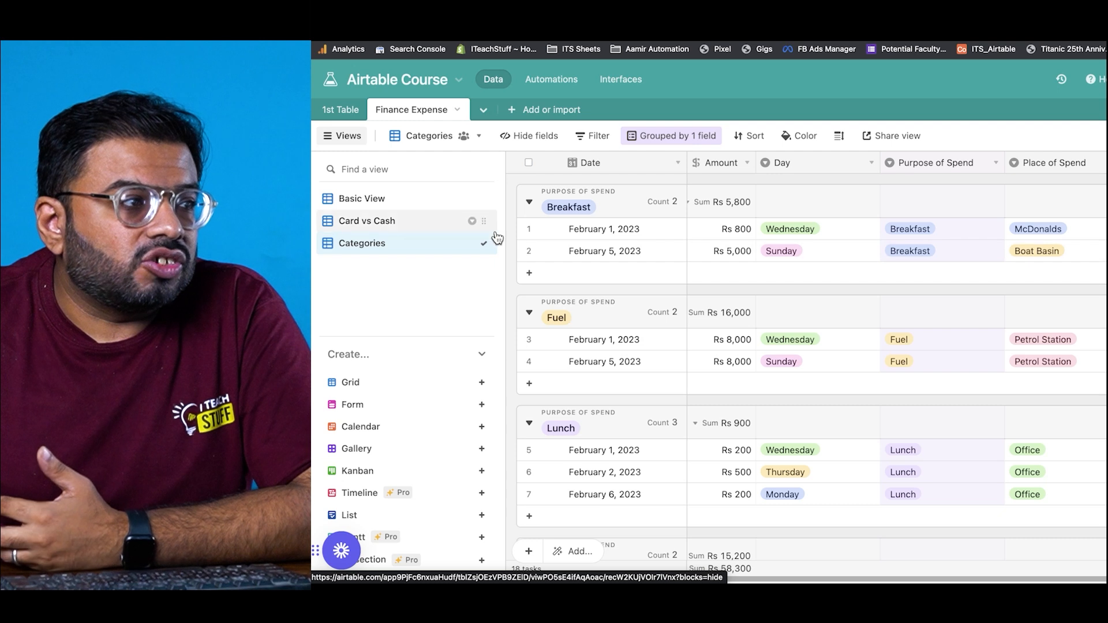
pyautogui.click(364, 199)
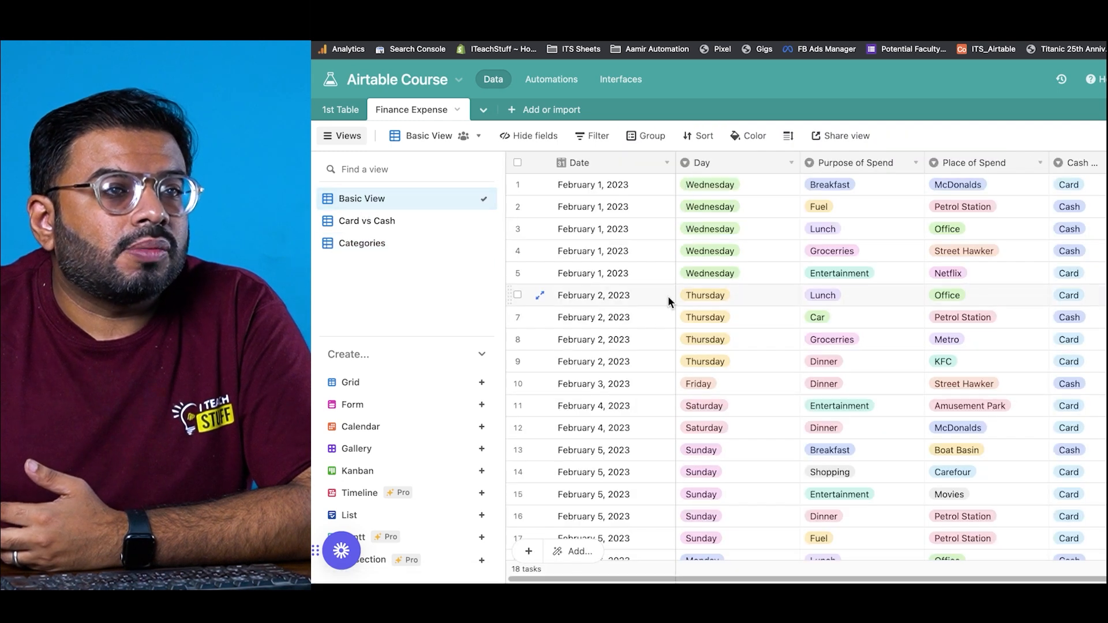
pyautogui.click(414, 246)
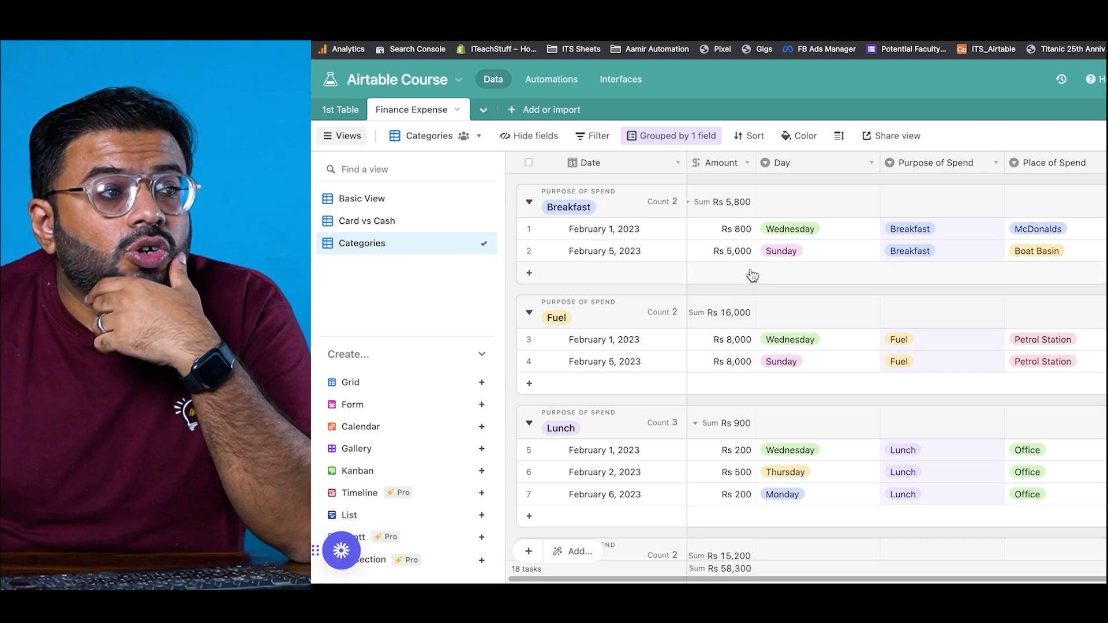
pyautogui.hscroll(2, 808, 369)
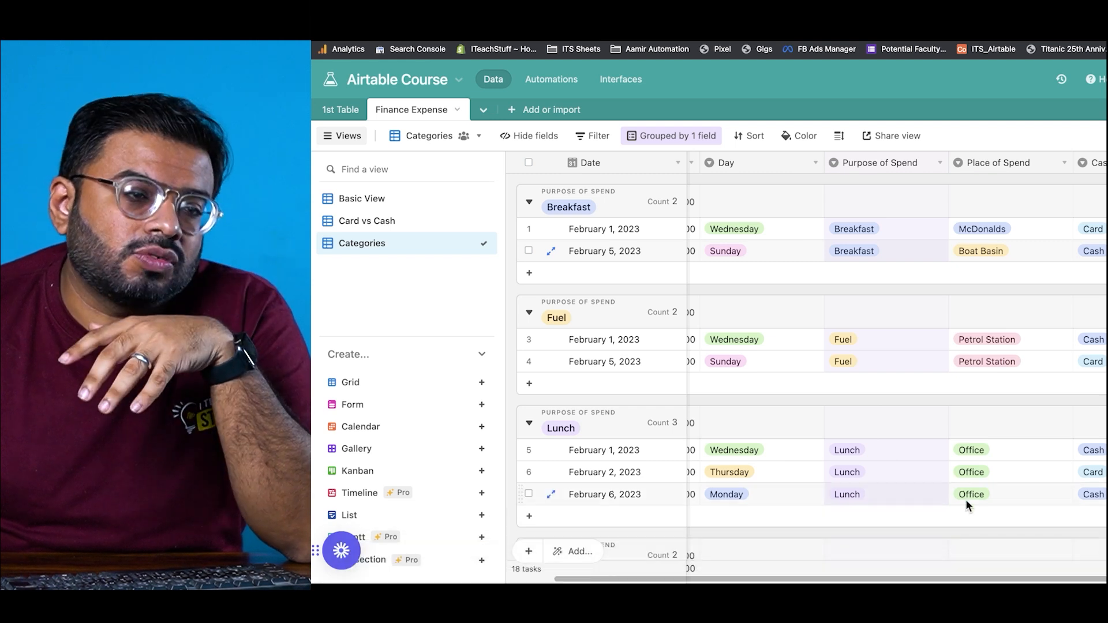
pyautogui.hscroll(-2, 837, 572)
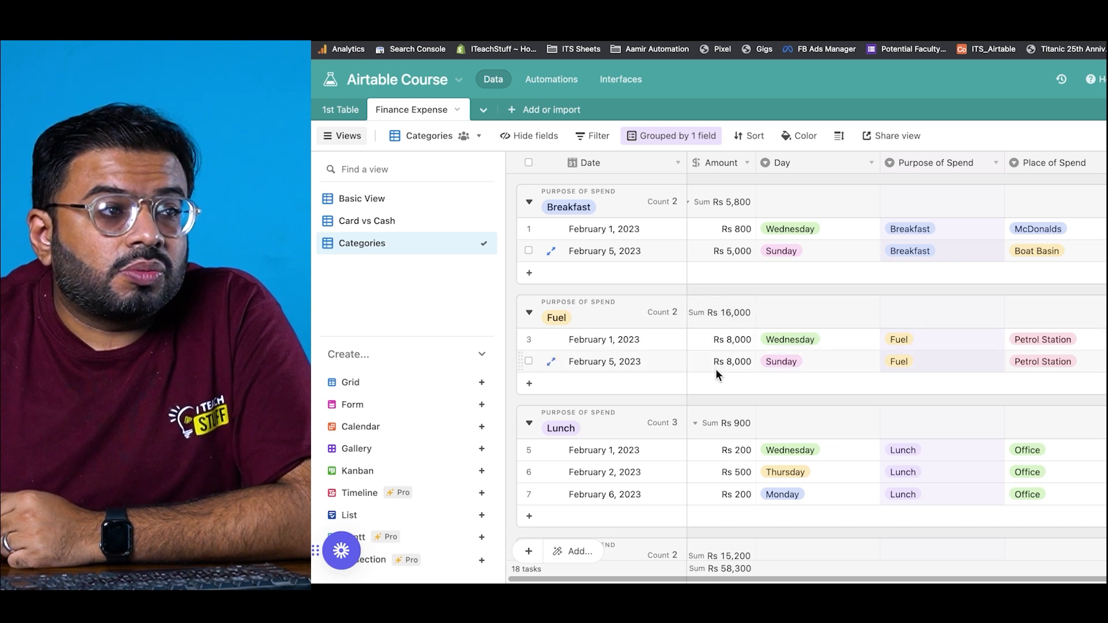
pyautogui.scroll(-1, 711, 378)
pyautogui.scroll(-3, 711, 378)
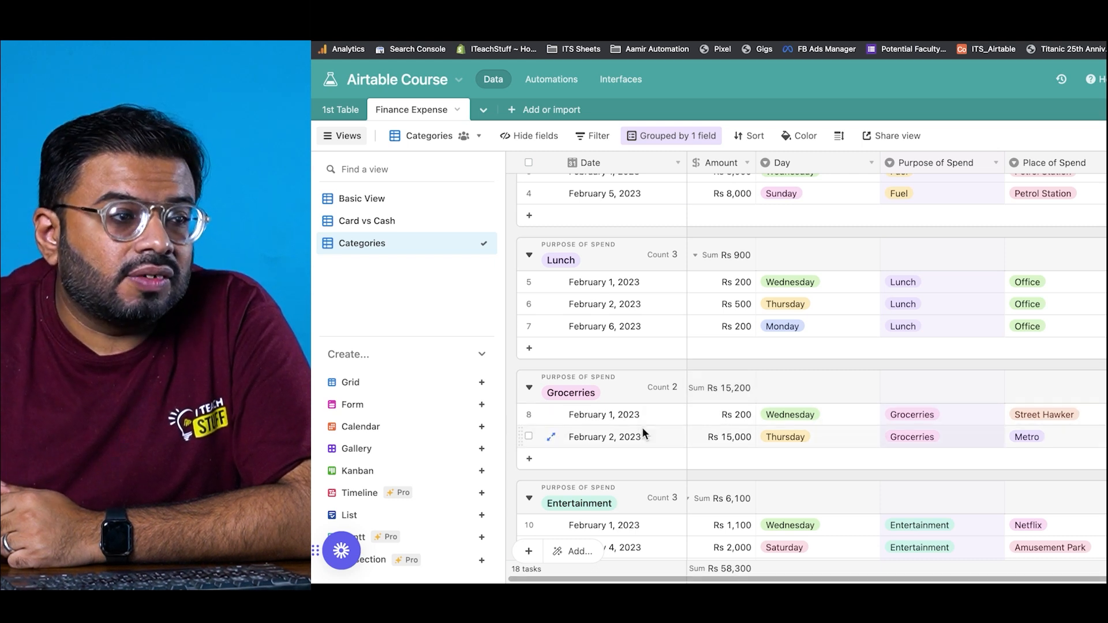
pyautogui.scroll(-3, 754, 465)
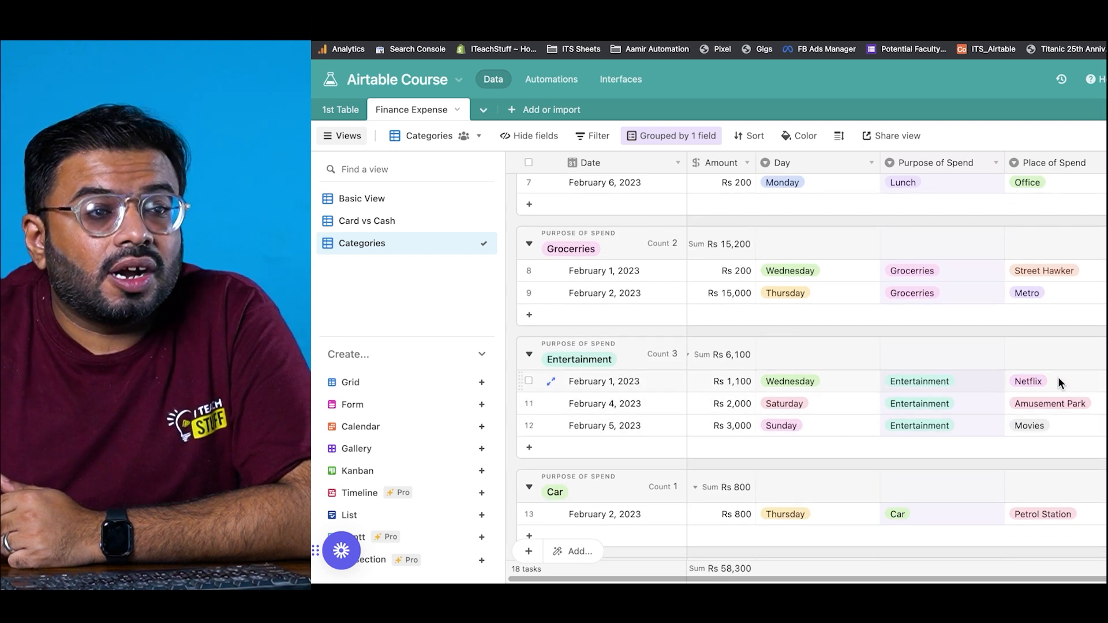
pyautogui.scroll(-3, 952, 424)
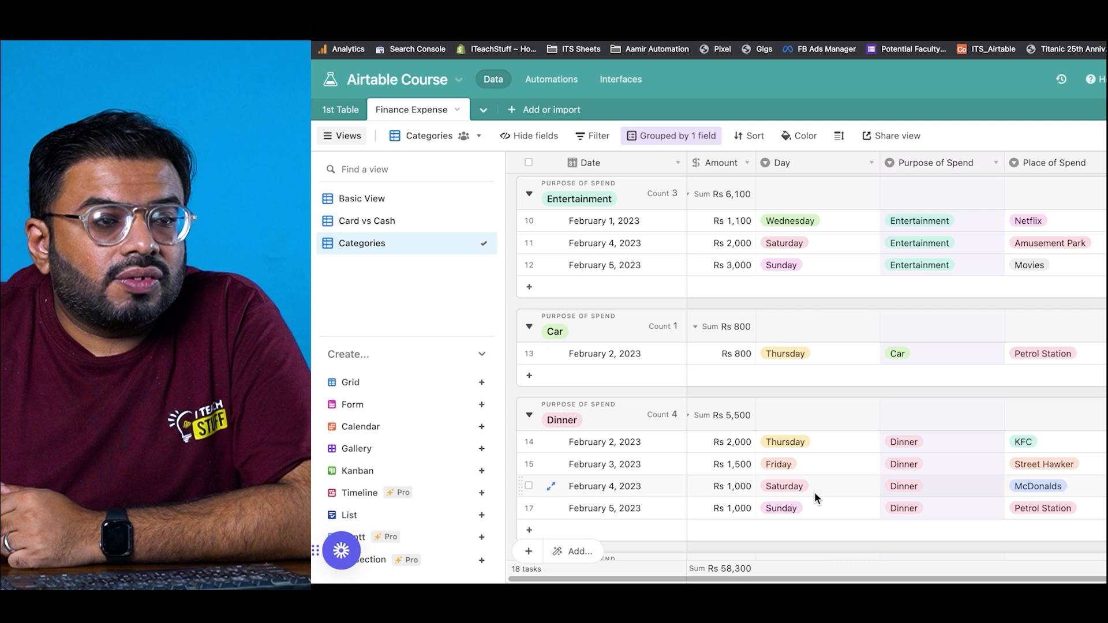
pyautogui.scroll(-3, 815, 494)
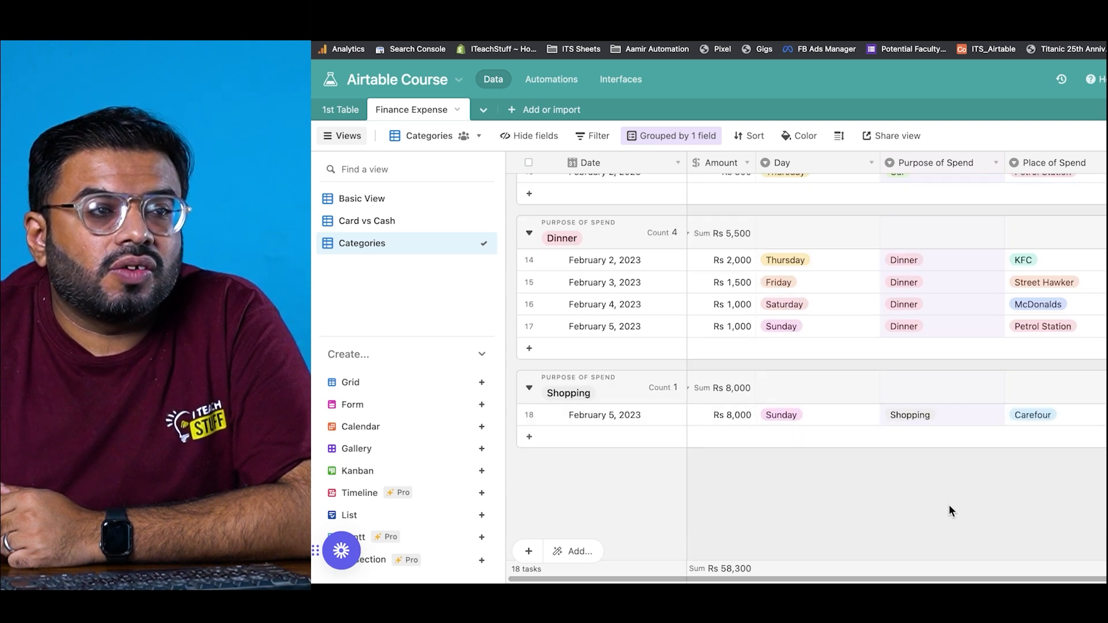
pyautogui.scroll(10, 920, 439)
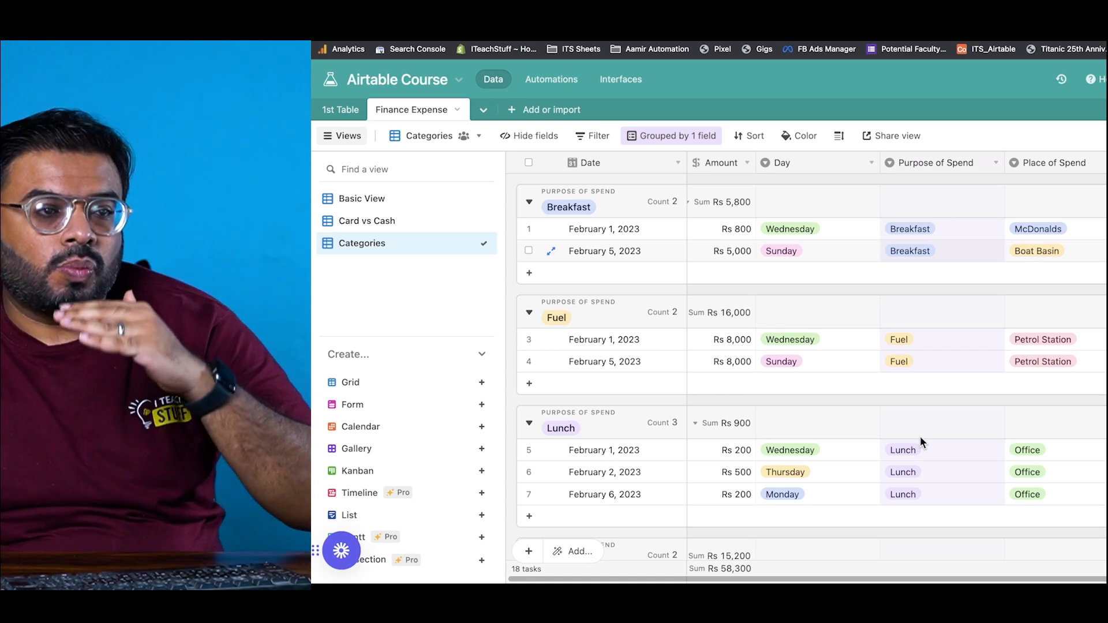
pyautogui.scroll(-4, 920, 436)
pyautogui.scroll(1, 919, 433)
pyautogui.scroll(-4, 923, 437)
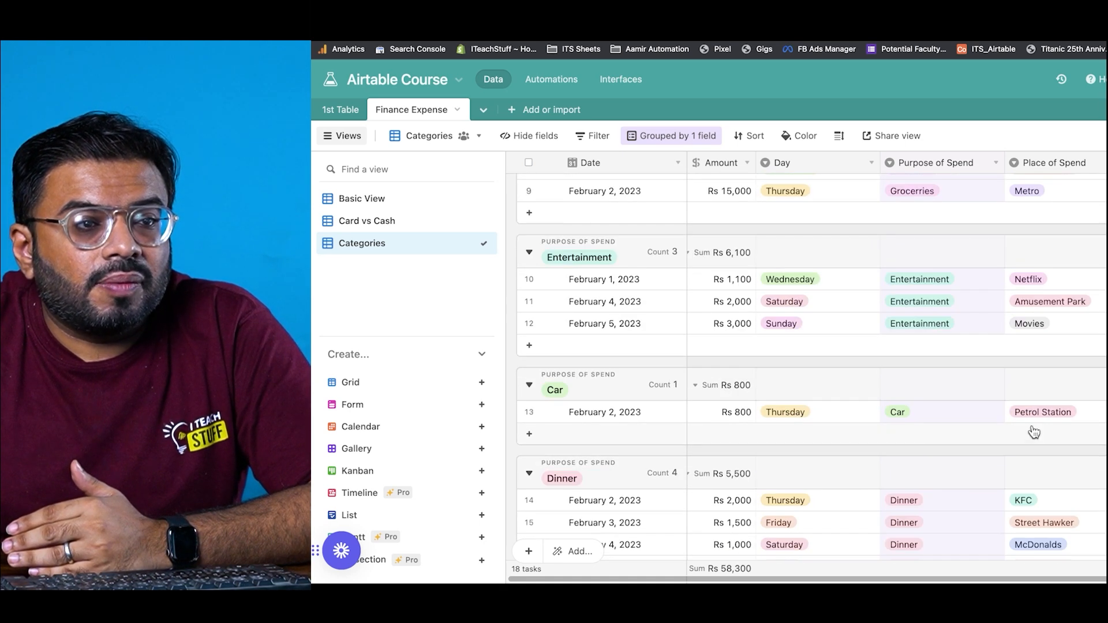
pyautogui.scroll(-3, 1022, 404)
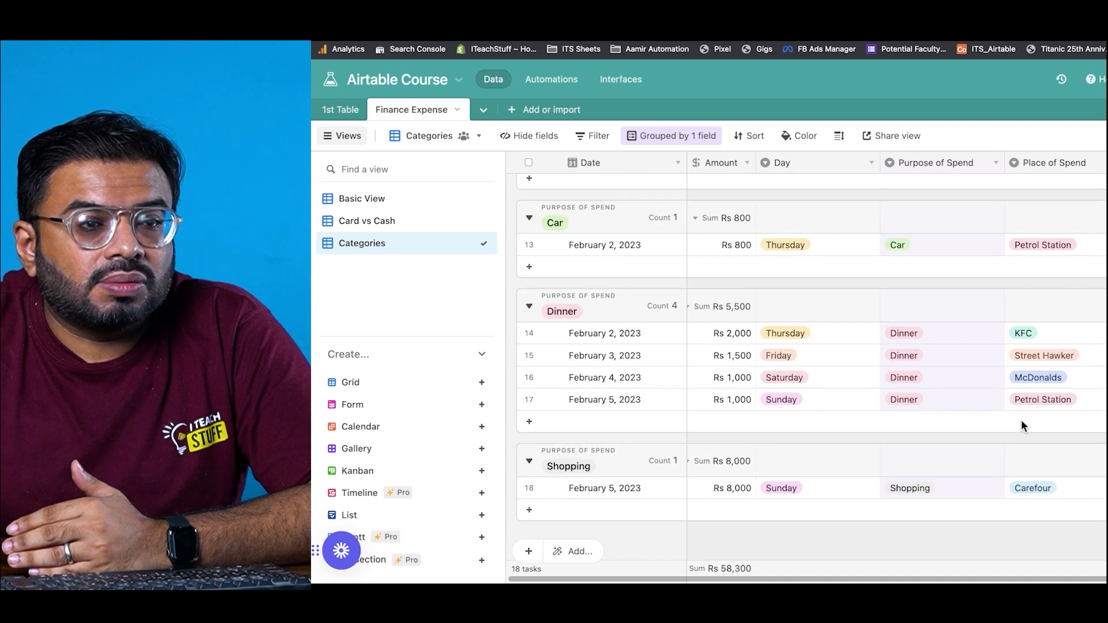
pyautogui.scroll(10, 1043, 413)
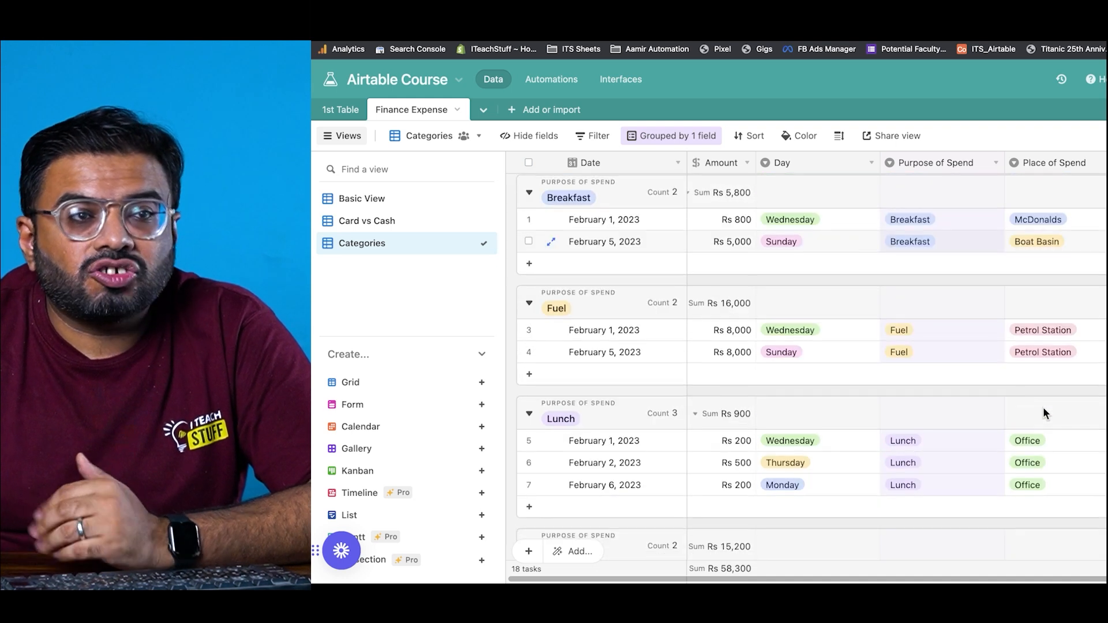
# Step: Add a Cash or Card subgroup under each Purpose of Spend group, e.g. Breakfast: Cash Rs 5,000, Card Rs 800
pyautogui.click(678, 137)
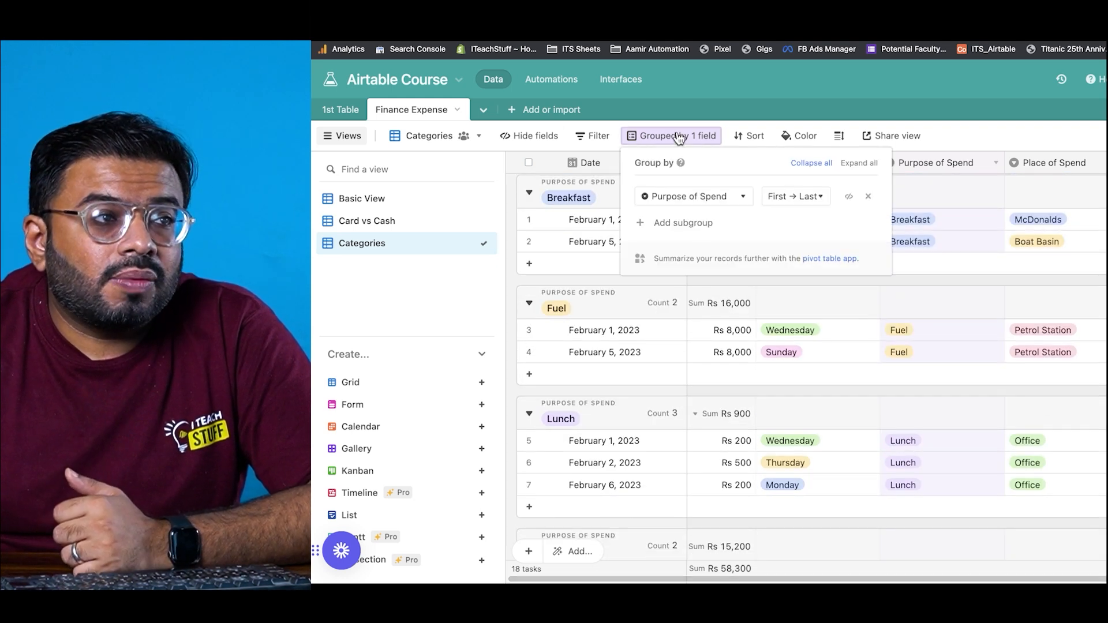
pyautogui.click(690, 224)
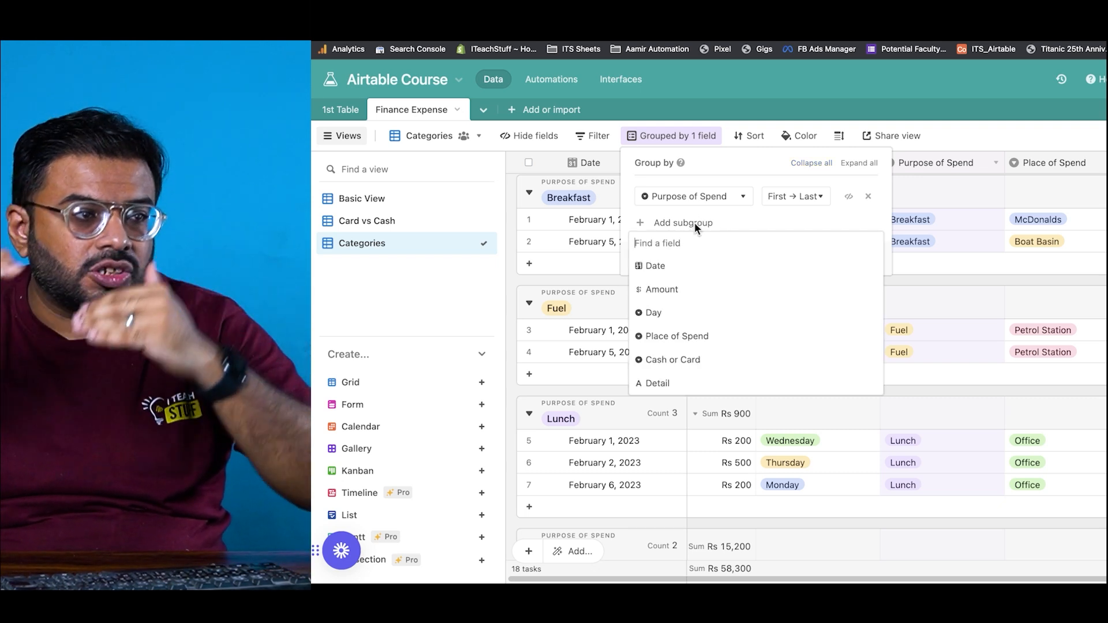
pyautogui.click(727, 360)
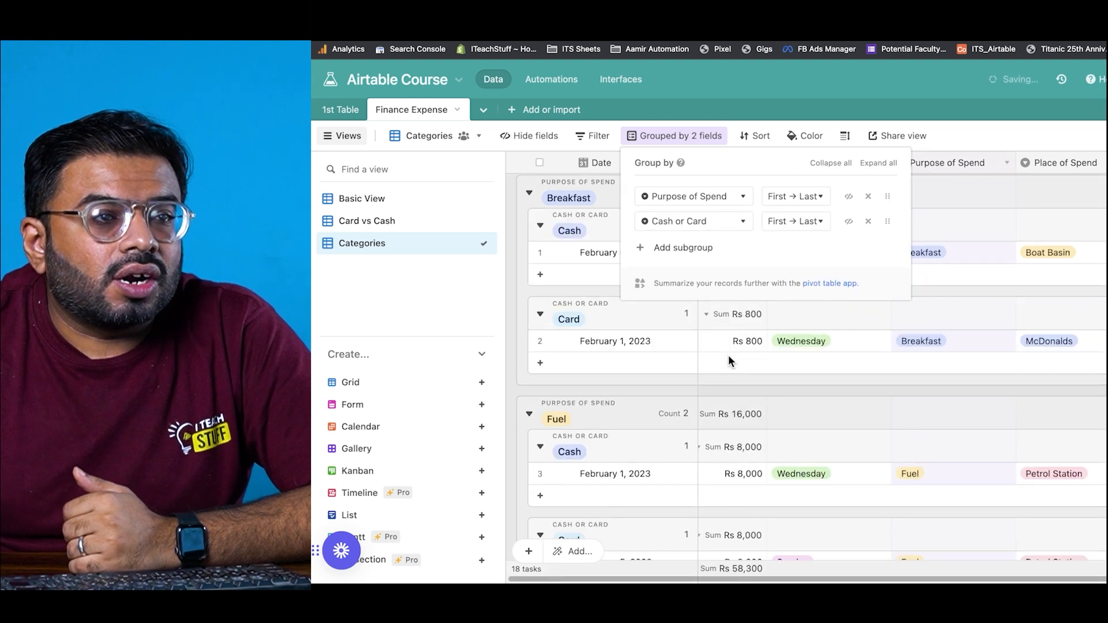
pyautogui.click(566, 288)
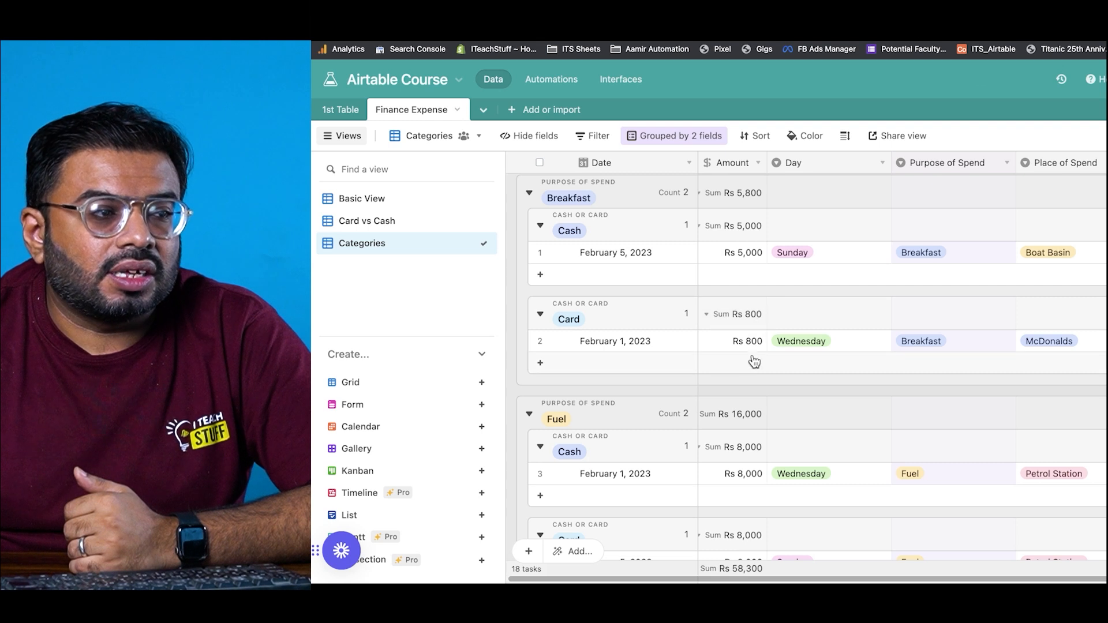
pyautogui.scroll(-1, 750, 364)
pyautogui.scroll(-2, 570, 391)
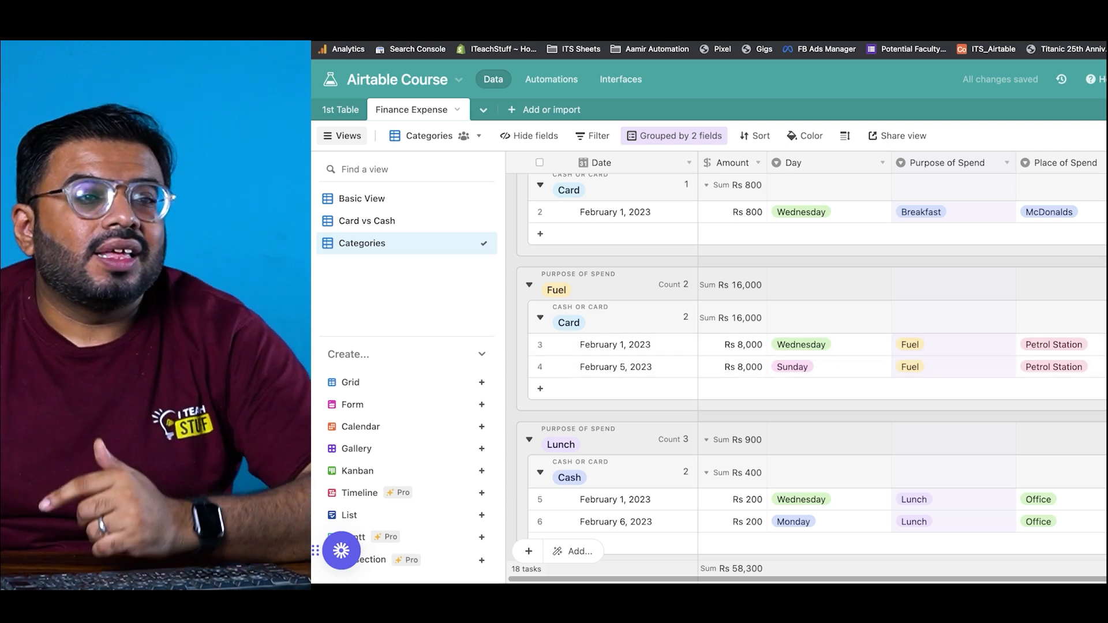
pyautogui.scroll(-5, 1006, 422)
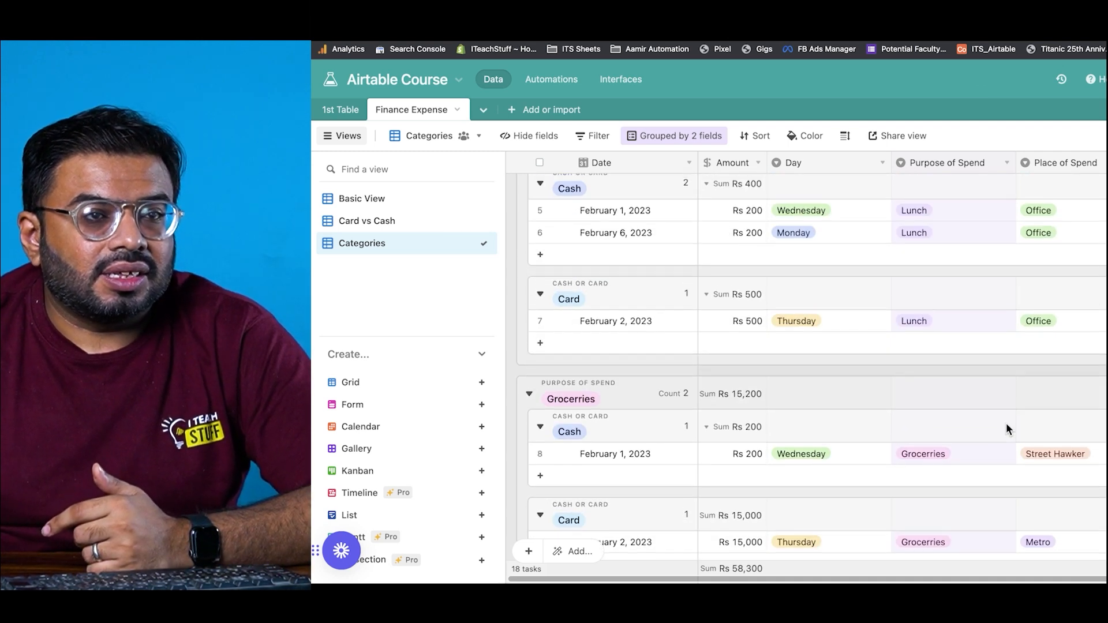
pyautogui.scroll(2, 1006, 422)
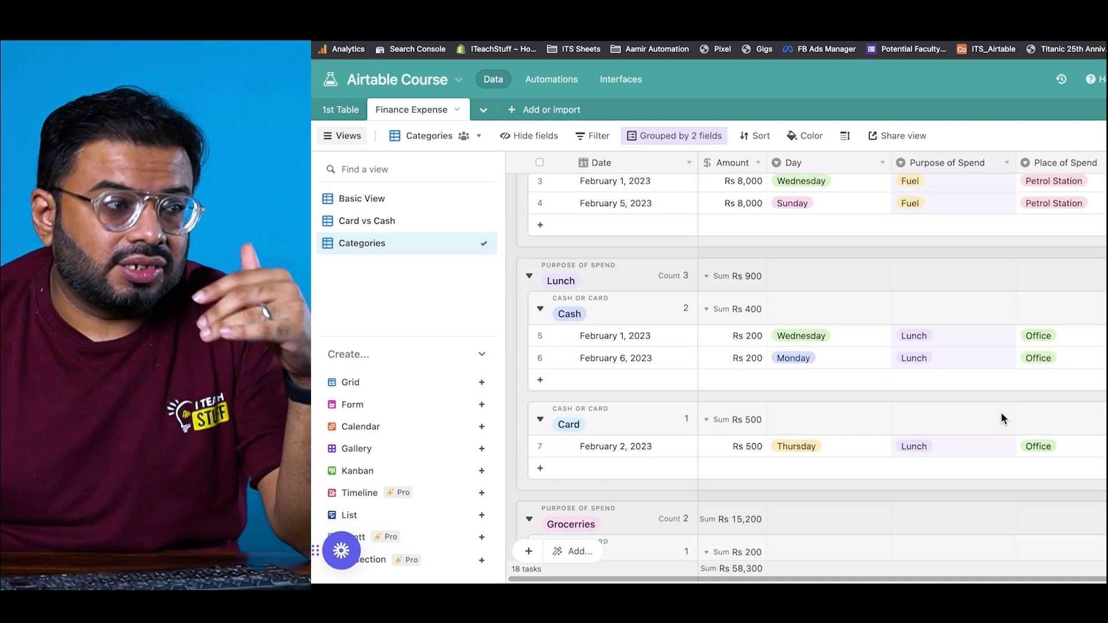
pyautogui.scroll(5, 1001, 415)
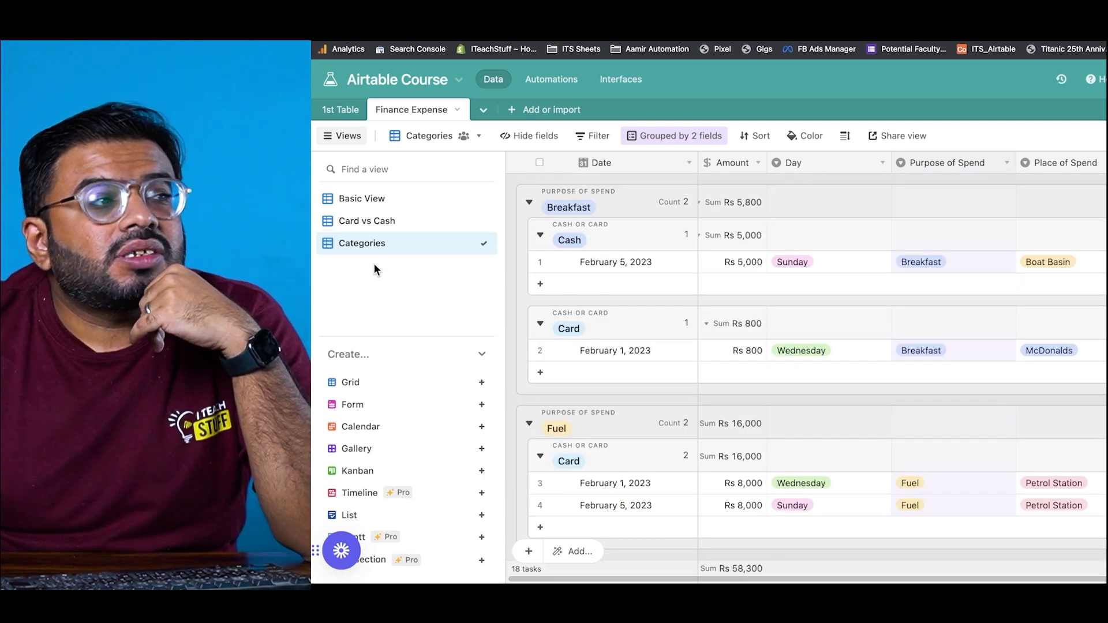
pyautogui.click(367, 199)
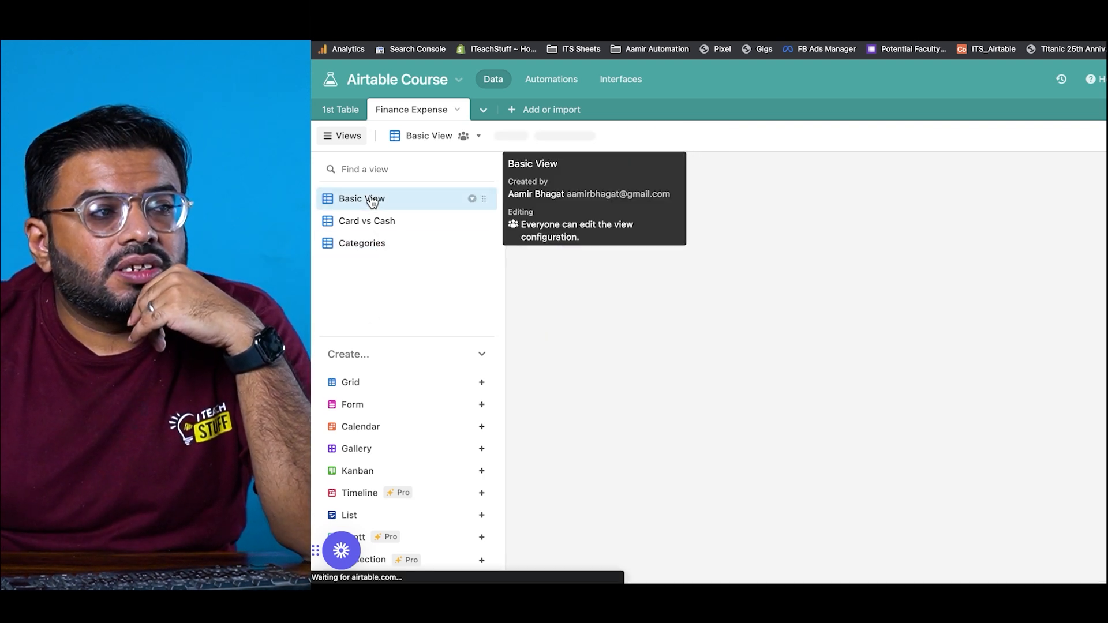
pyautogui.click(372, 248)
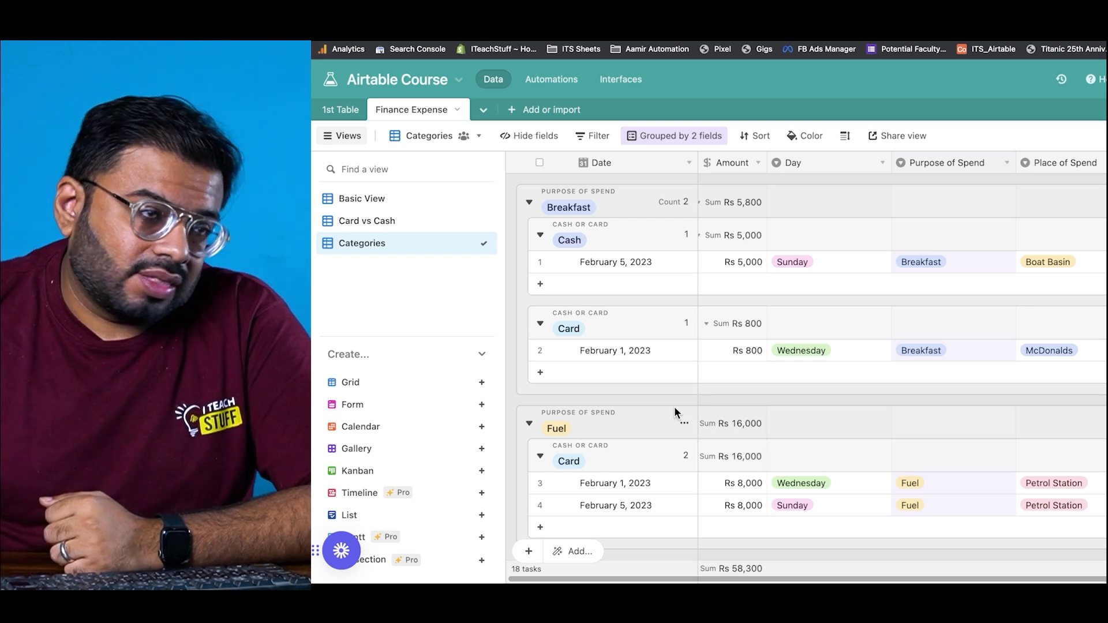
# Step: Duplicate the Categories view as 'Fuel' and remove both of its groupings
pyautogui.rightClick(402, 244)
pyautogui.click(628, 312)
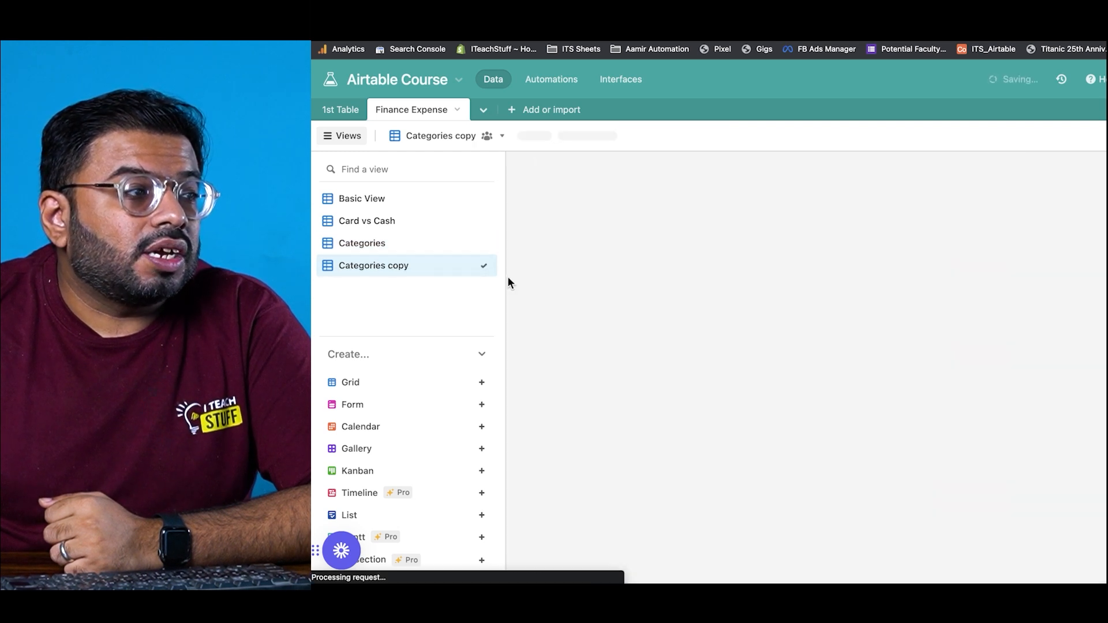
pyautogui.doubleClick(422, 265)
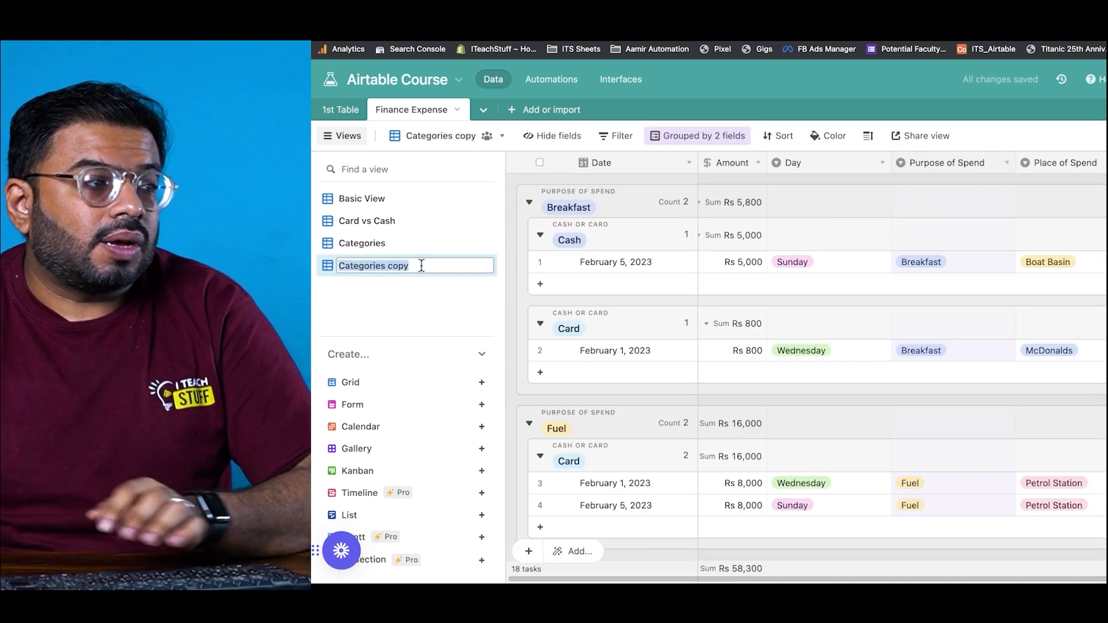
pyautogui.write('Fuel')
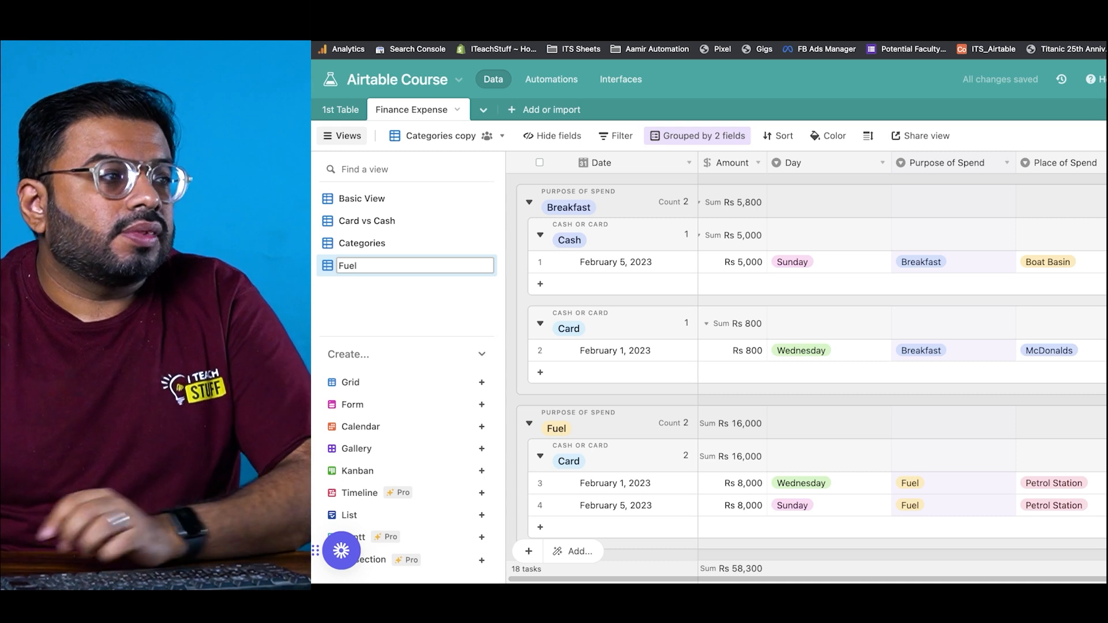
pyautogui.press('Return')
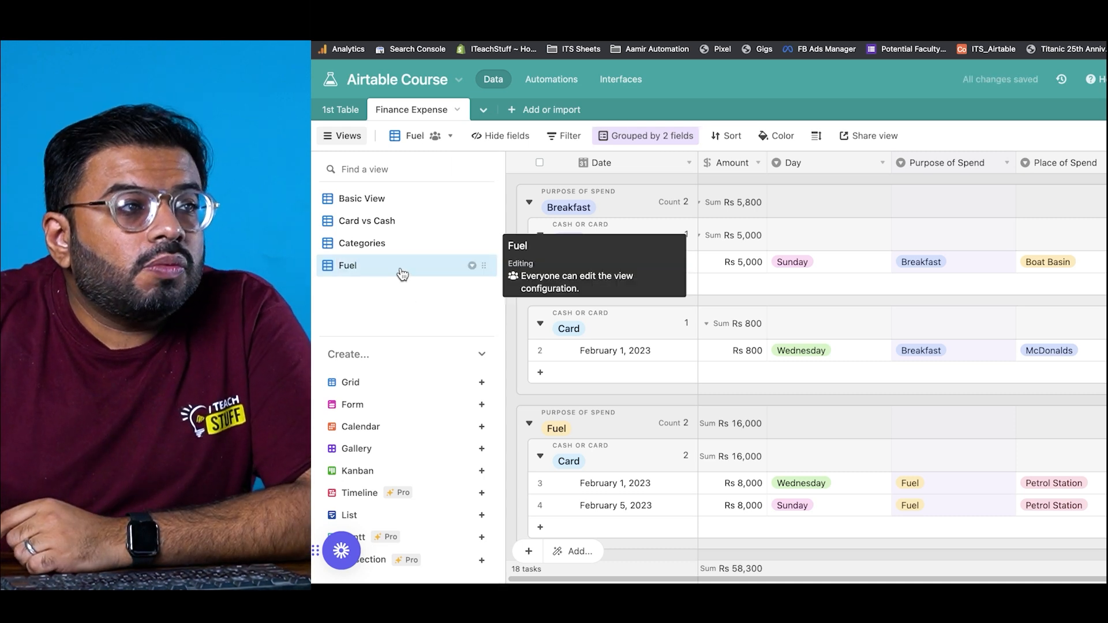
pyautogui.click(647, 135)
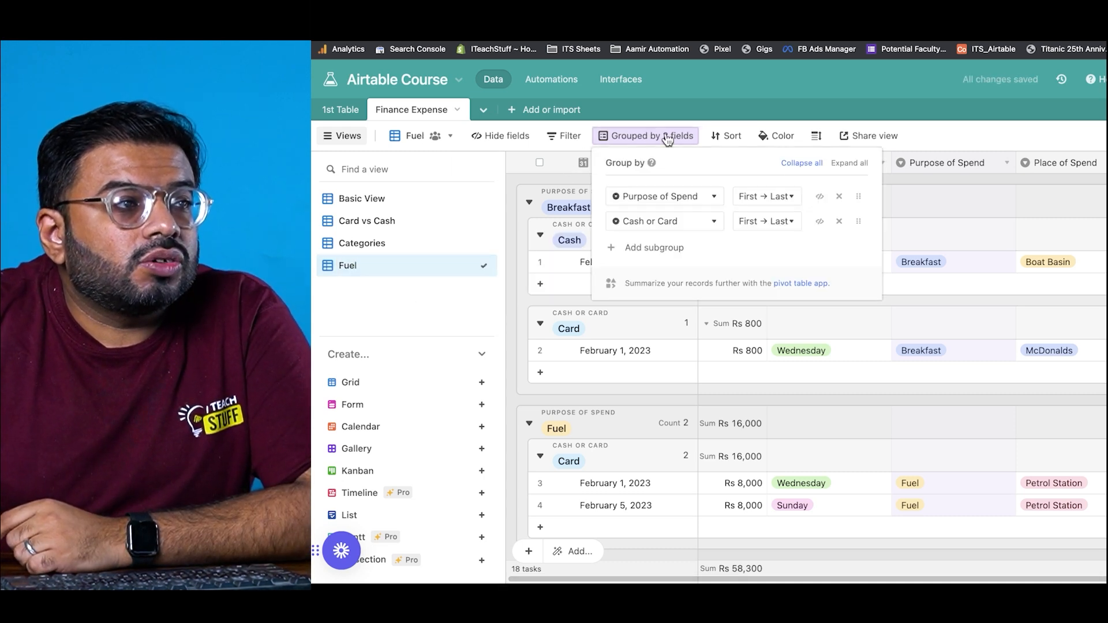
pyautogui.click(840, 197)
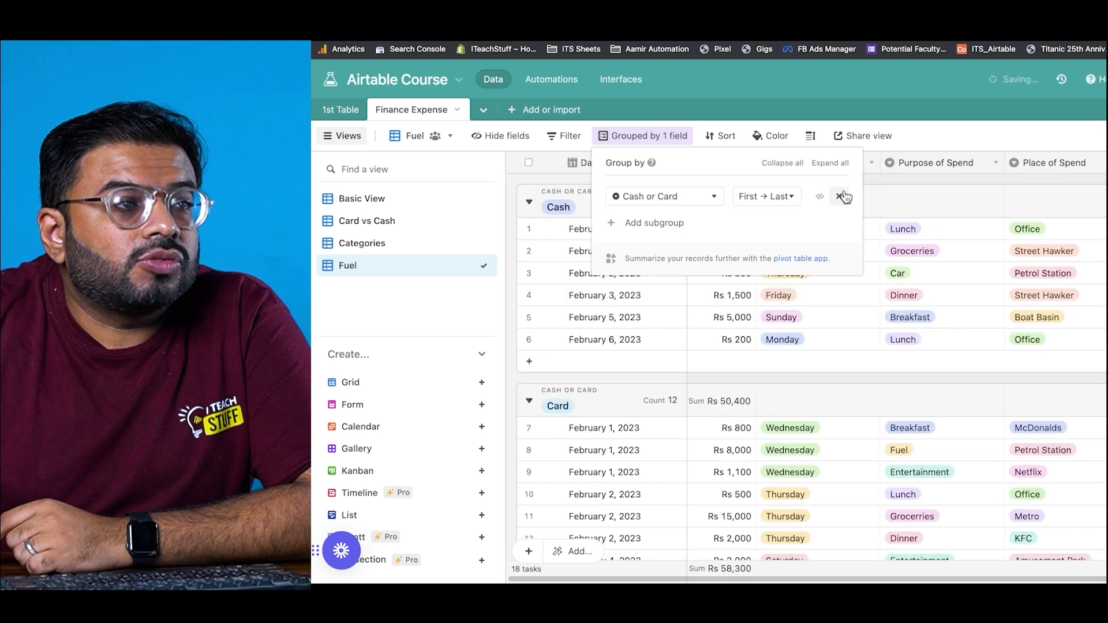
pyautogui.click(839, 196)
# Step: Filter the Fuel view to Purpose of Spend is Fuel, leaving 2 records totalling Rs 16,000
pyautogui.click(565, 139)
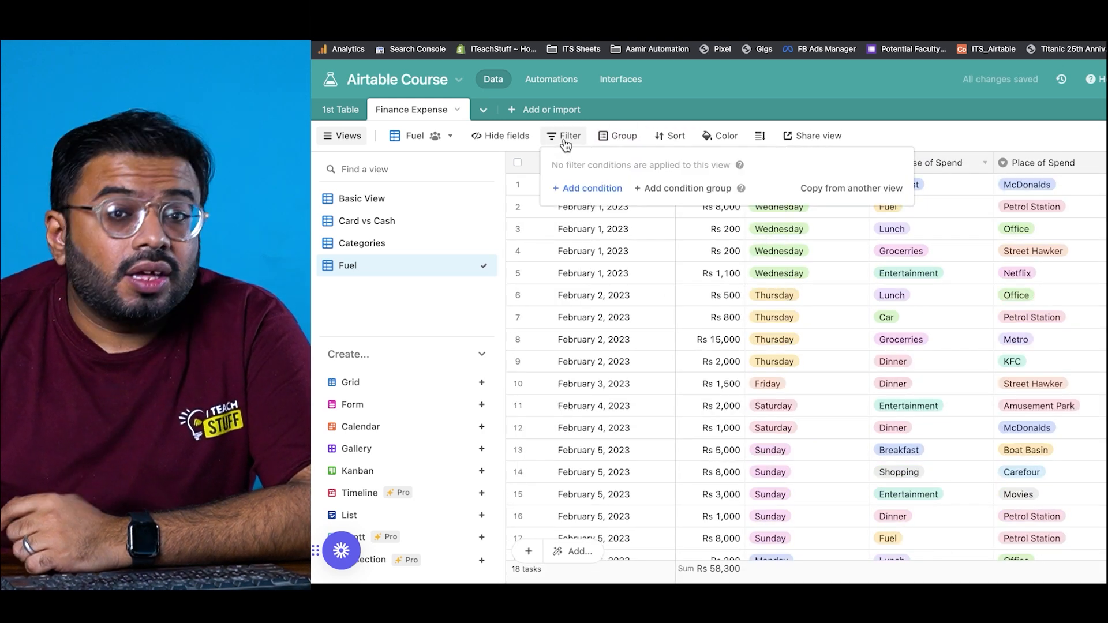
pyautogui.click(592, 187)
pyautogui.click(664, 189)
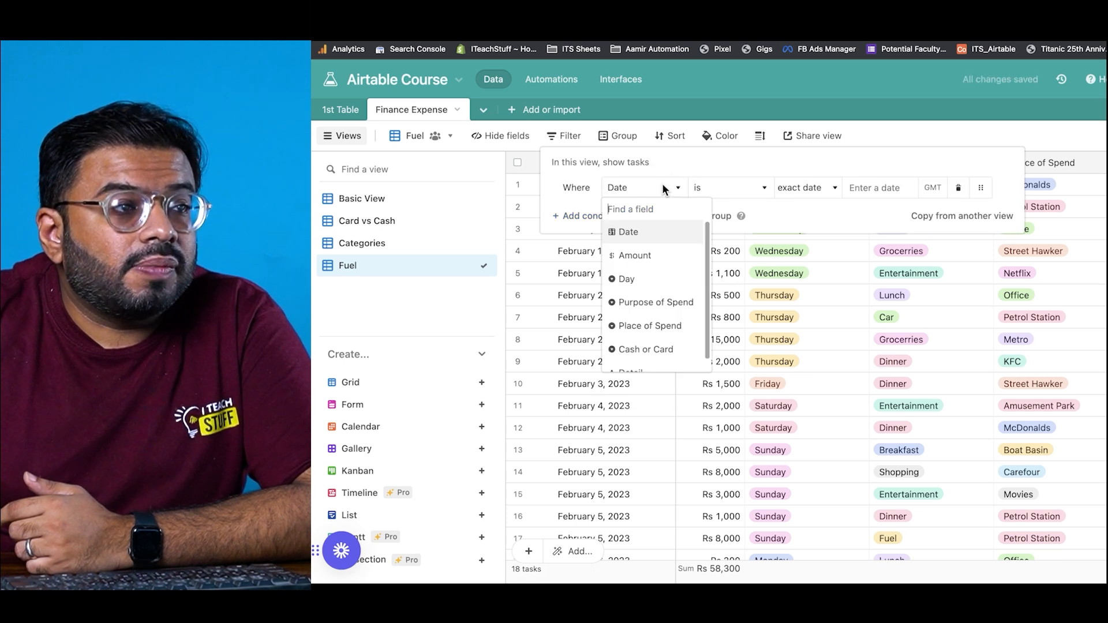
pyautogui.click(663, 304)
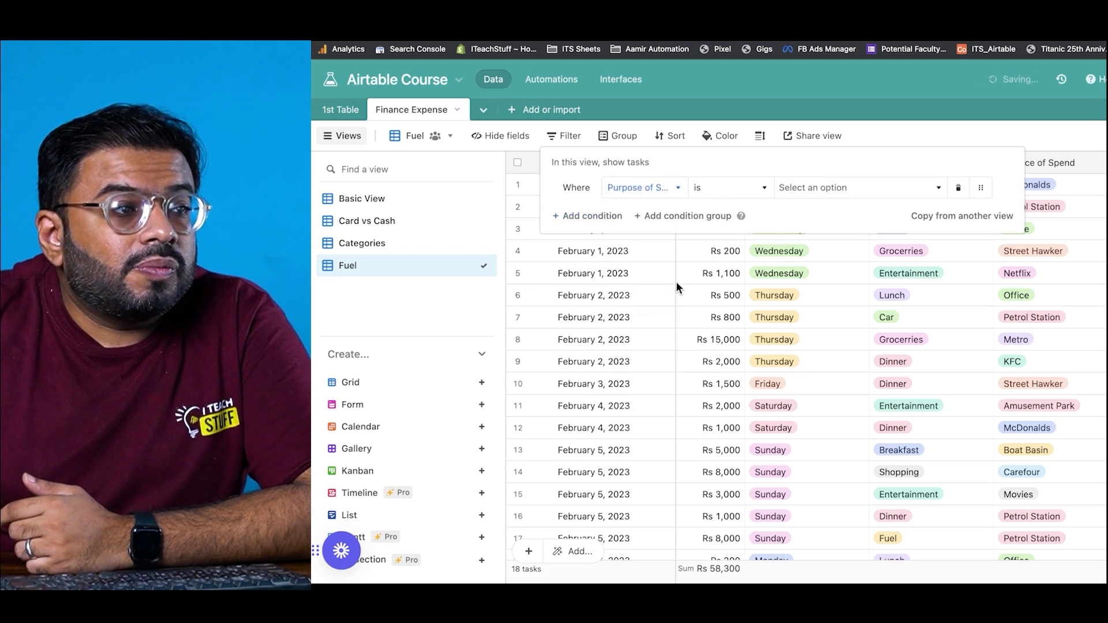
pyautogui.click(800, 188)
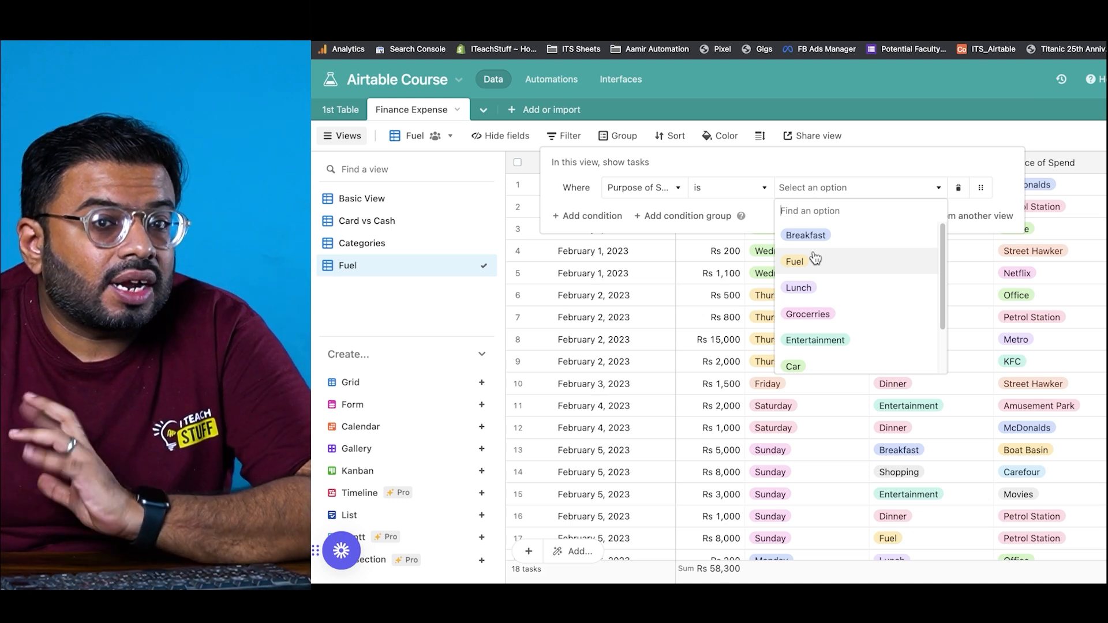
pyautogui.click(815, 260)
pyautogui.click(807, 316)
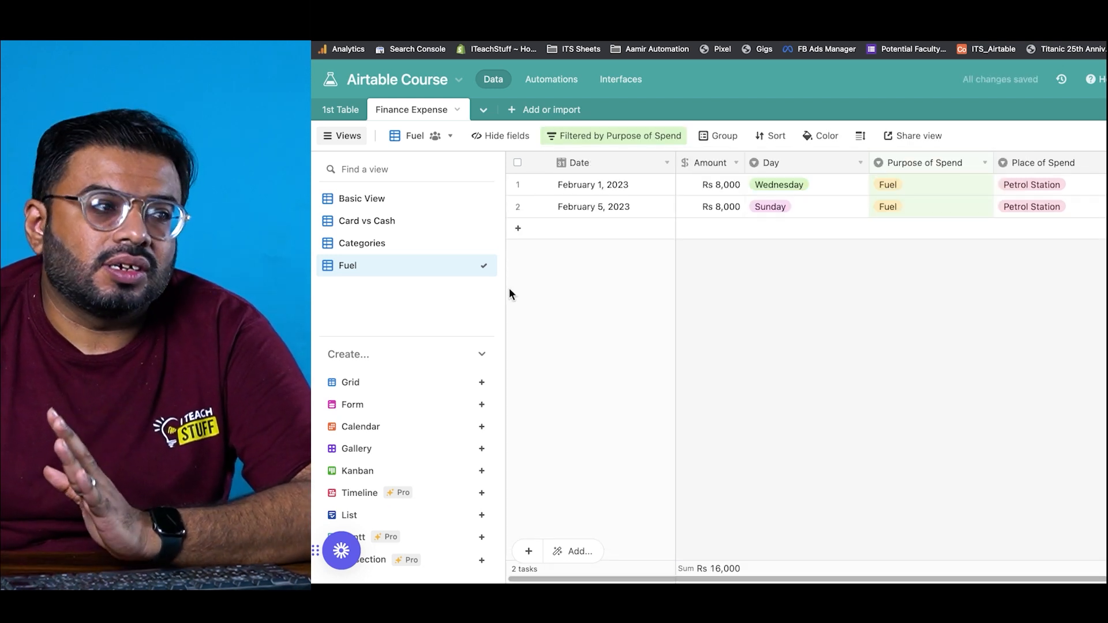
# Step: Duplicate the Fuel view and rename the copy 'Breakfast'
pyautogui.rightClick(390, 269)
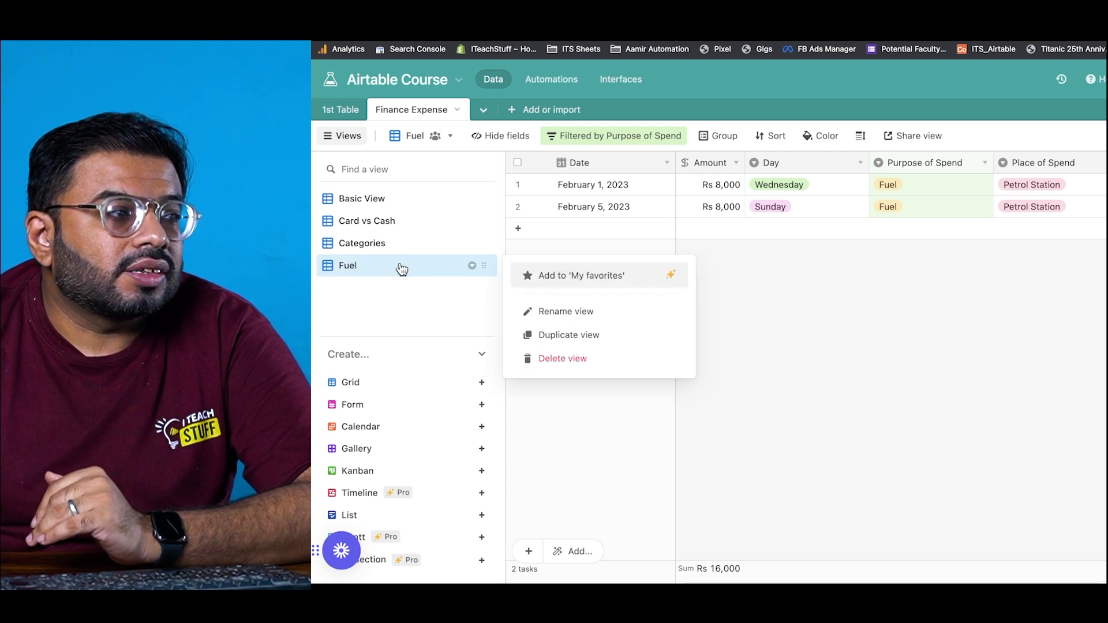
pyautogui.click(568, 339)
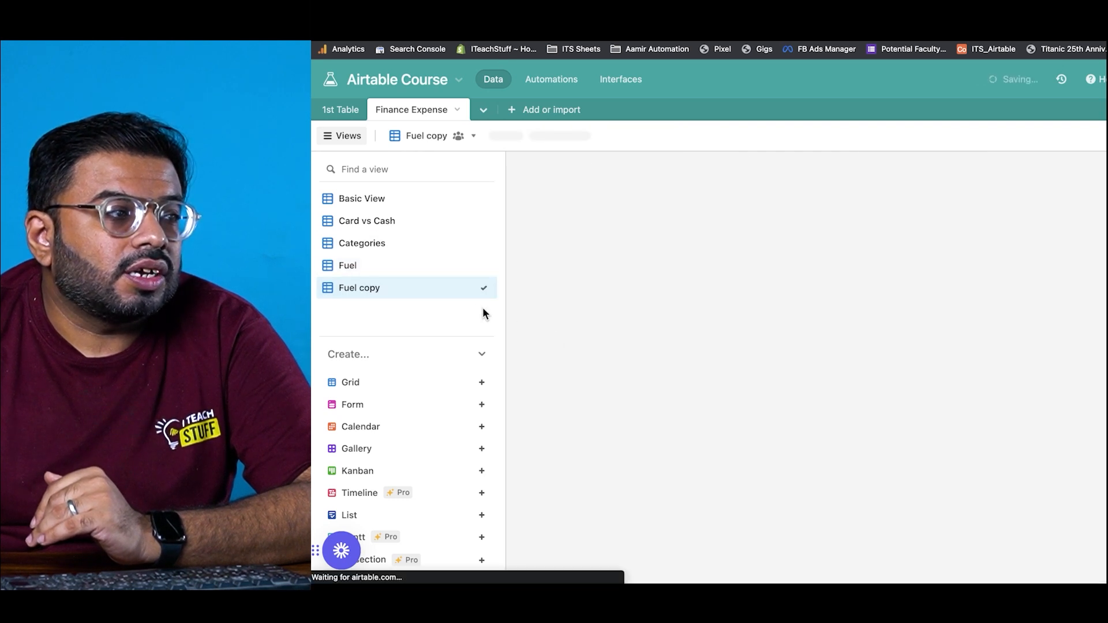
pyautogui.doubleClick(364, 287)
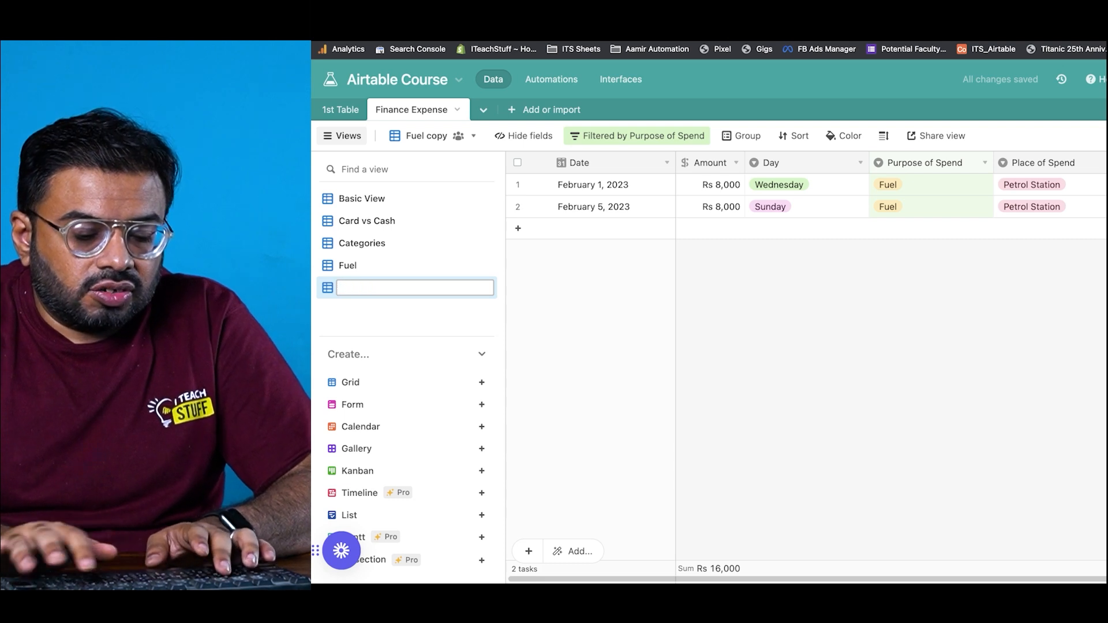
pyautogui.write('Breakfast')
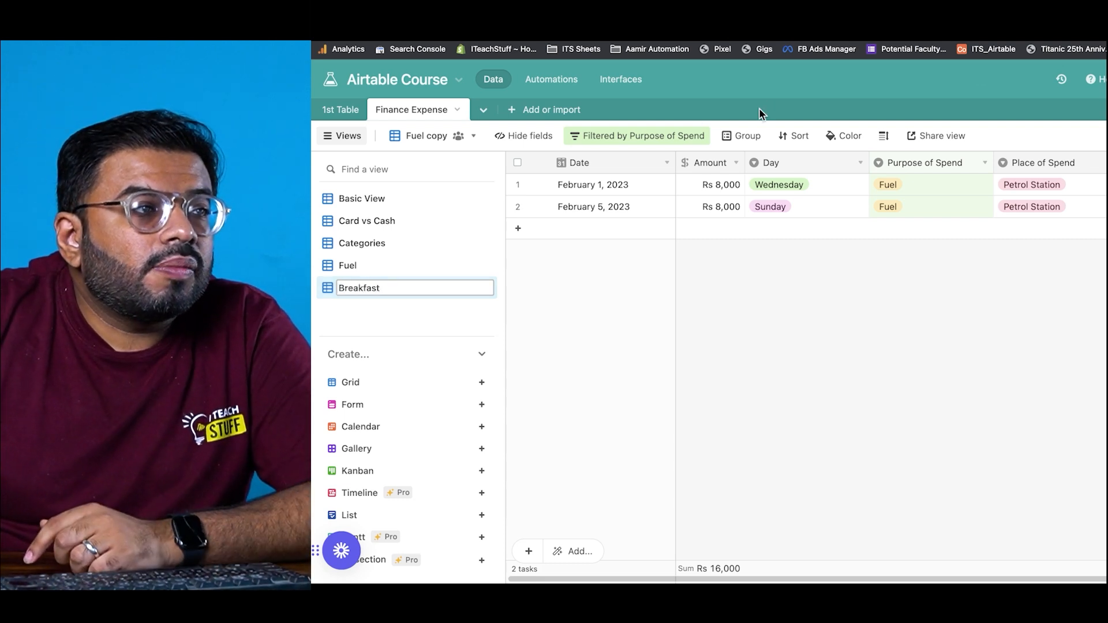
# Step: Change the view's filter value from Fuel to Breakfast, showing 2 records totalling Rs 5,800
pyautogui.click(653, 133)
pyautogui.click(816, 188)
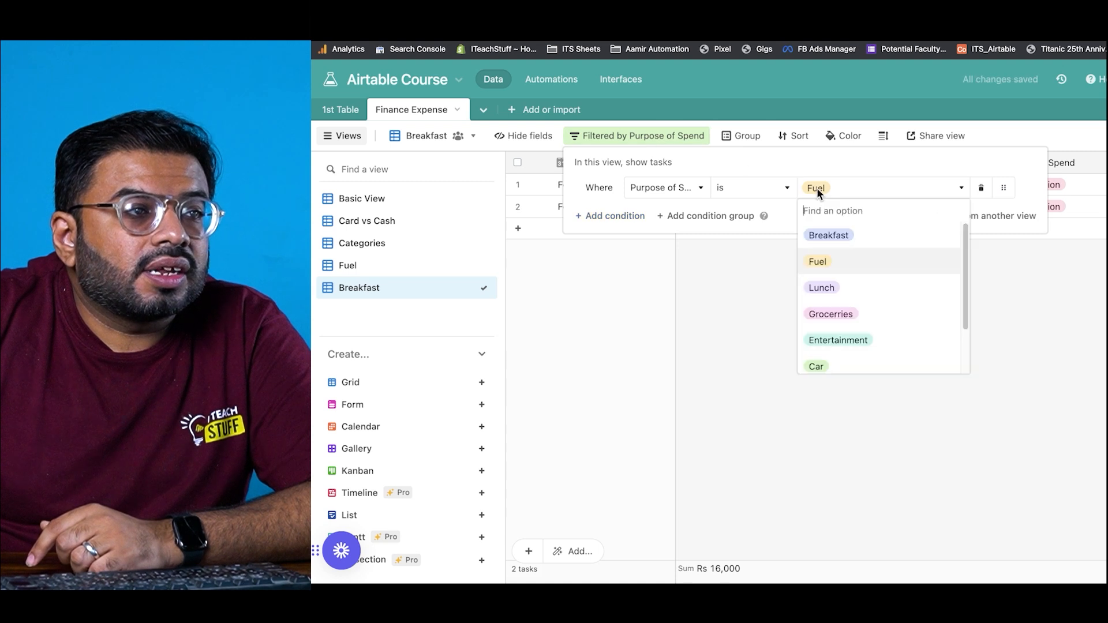
pyautogui.click(836, 242)
pyautogui.click(852, 285)
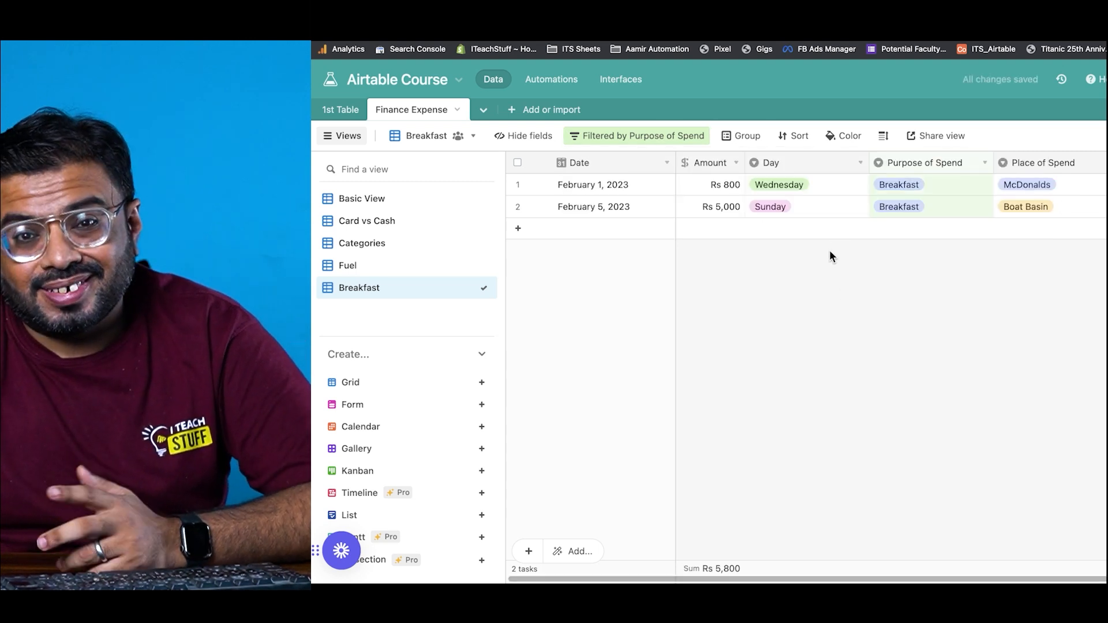
# Step: In Basic View, add a new expense record dated February 8, 2023
pyautogui.click(447, 270)
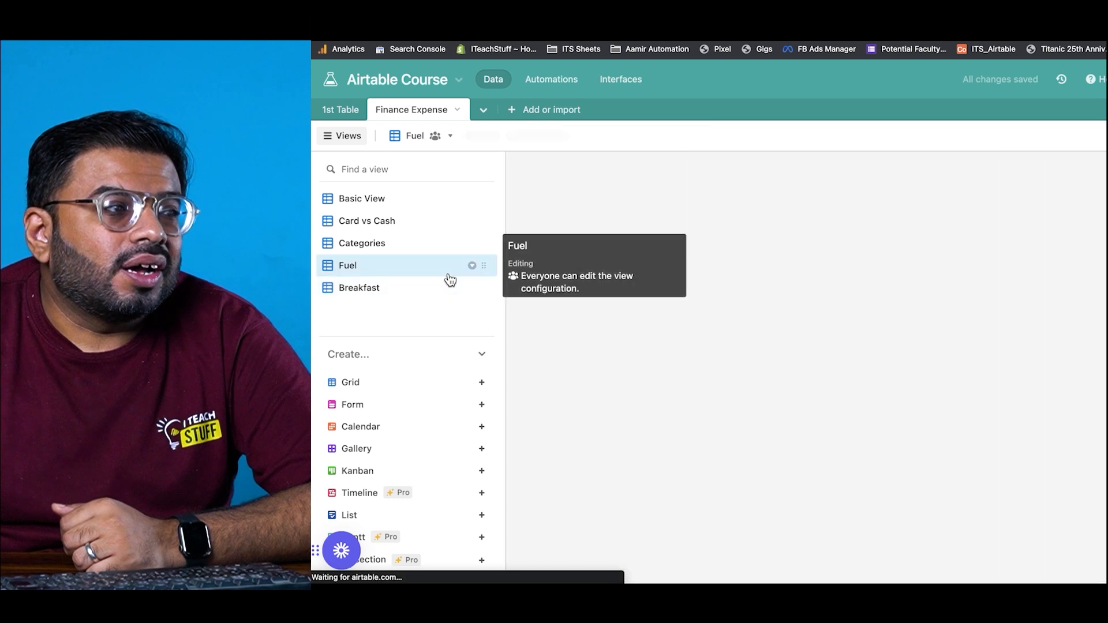
pyautogui.click(414, 200)
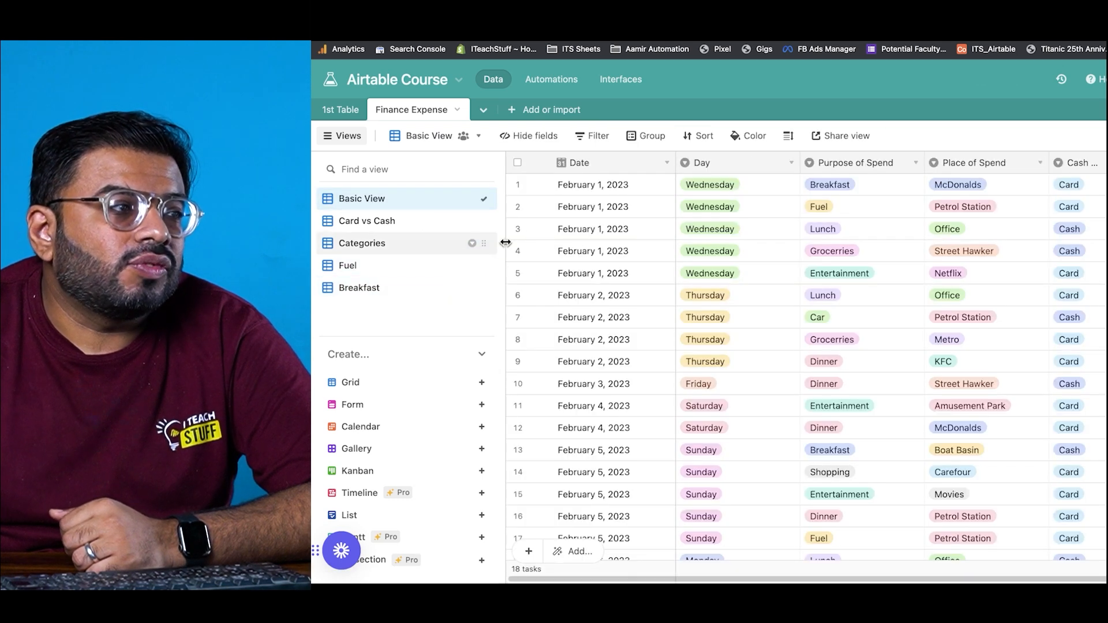
pyautogui.scroll(-3, 620, 389)
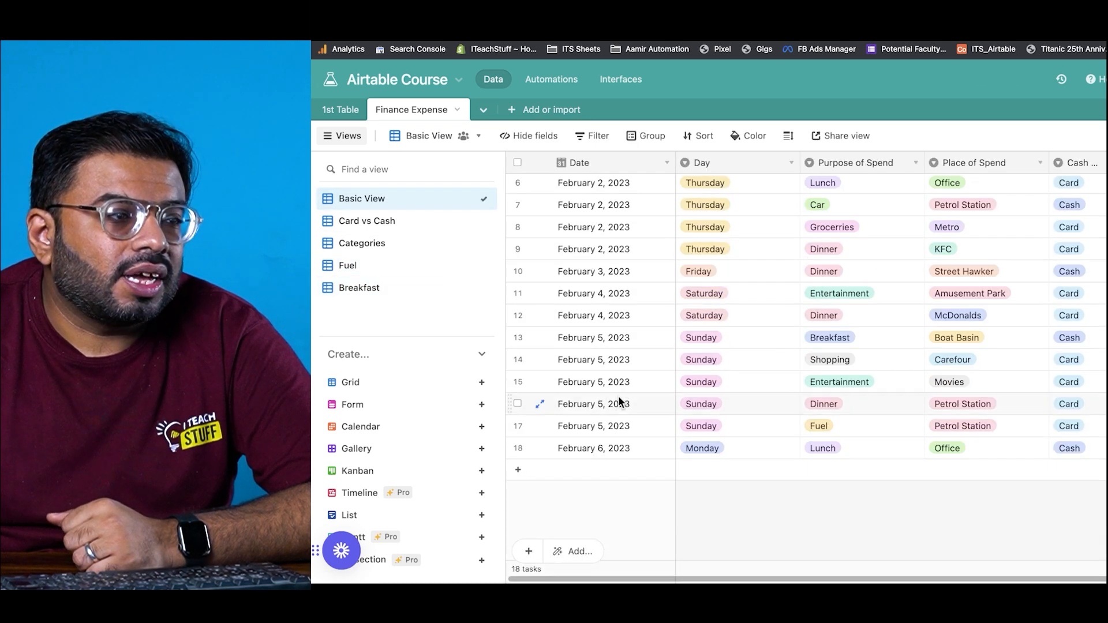
pyautogui.click(529, 549)
pyautogui.click(639, 453)
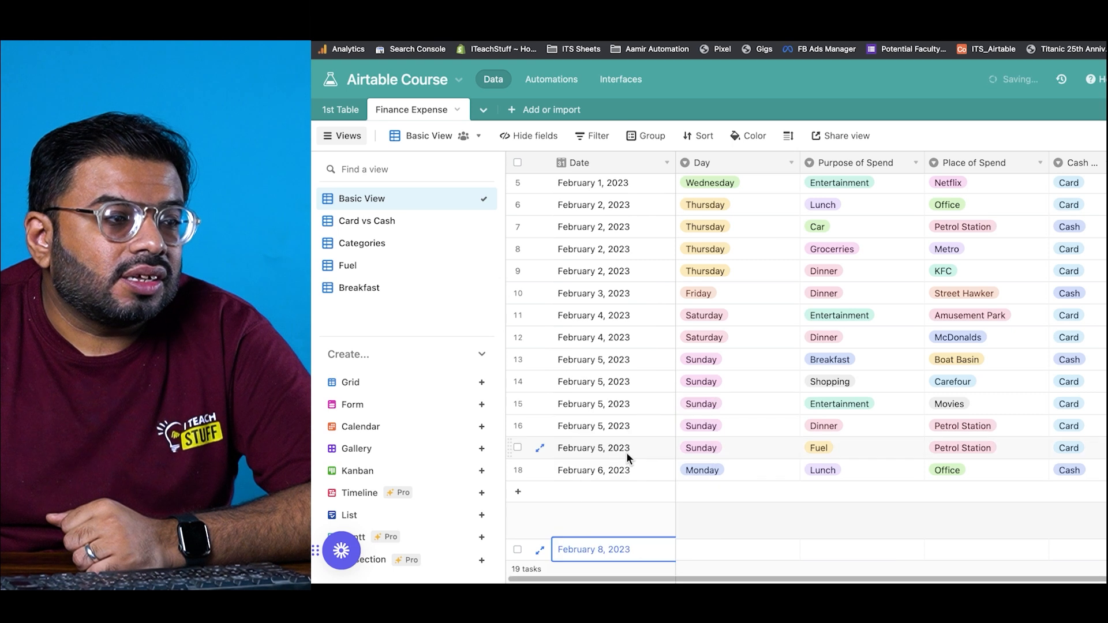
pyautogui.click(595, 511)
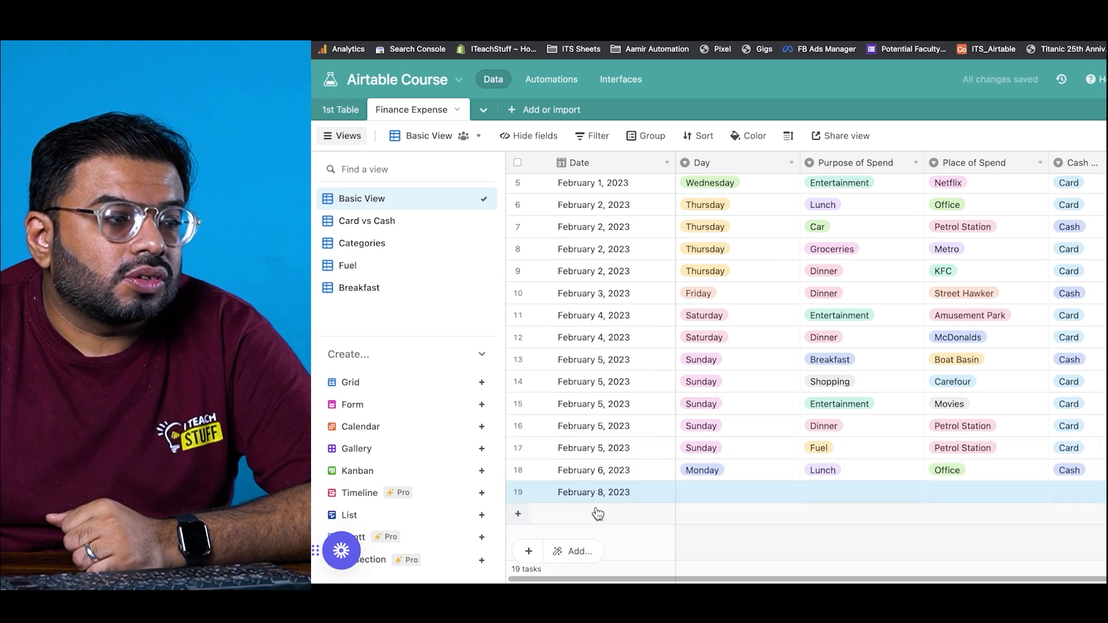
# Step: Fill in the record as Wednesday, Fuel, Petrol Station, Card, and check the Fuel view now totals Rs 26,000
pyautogui.click(722, 495)
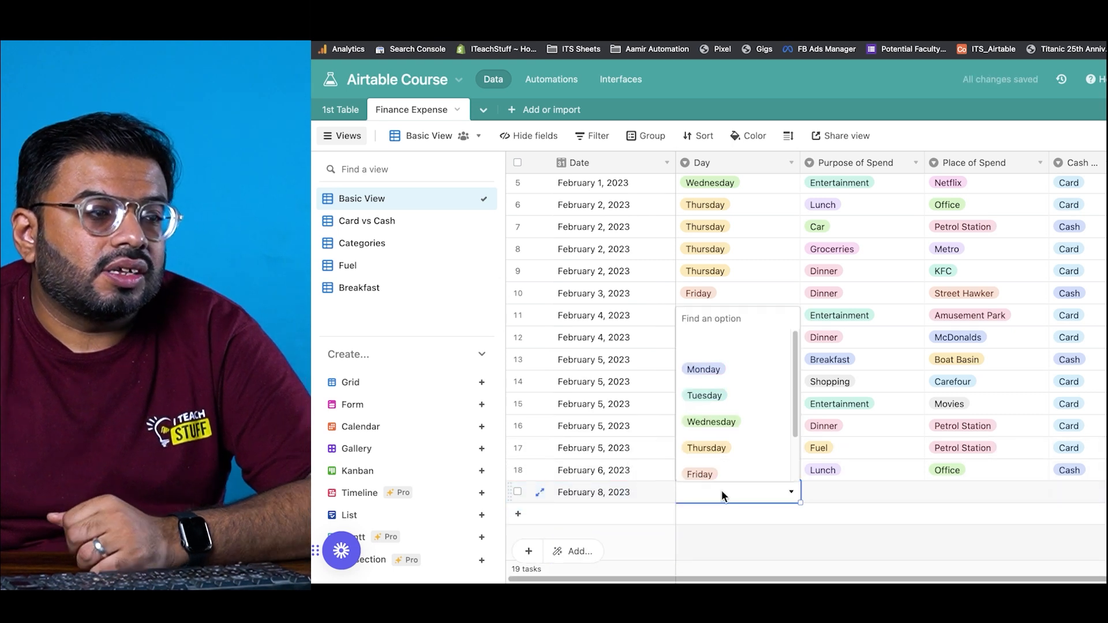
pyautogui.write('we')
pyautogui.press('Return')
pyautogui.press('Tab')
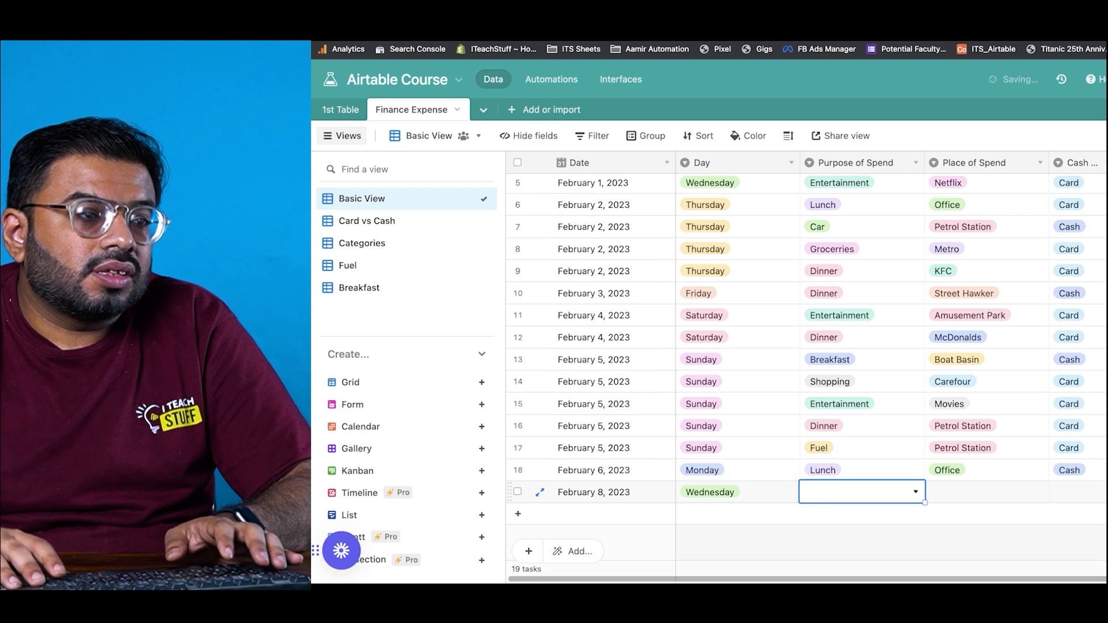
pyautogui.write('Fuel')
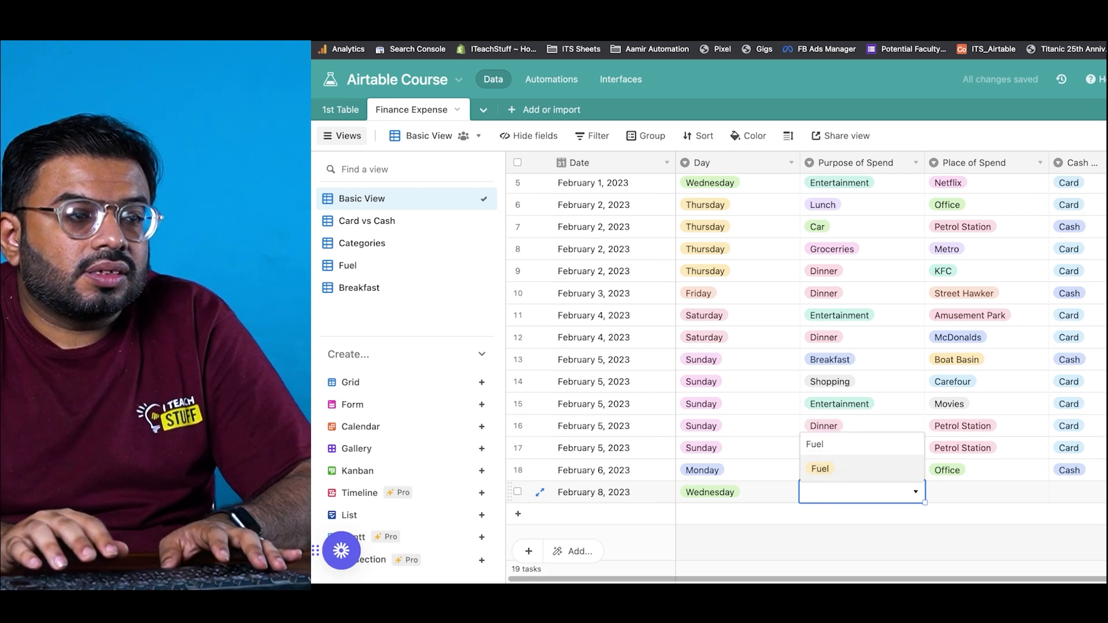
pyautogui.press('Return')
pyautogui.press('Tab')
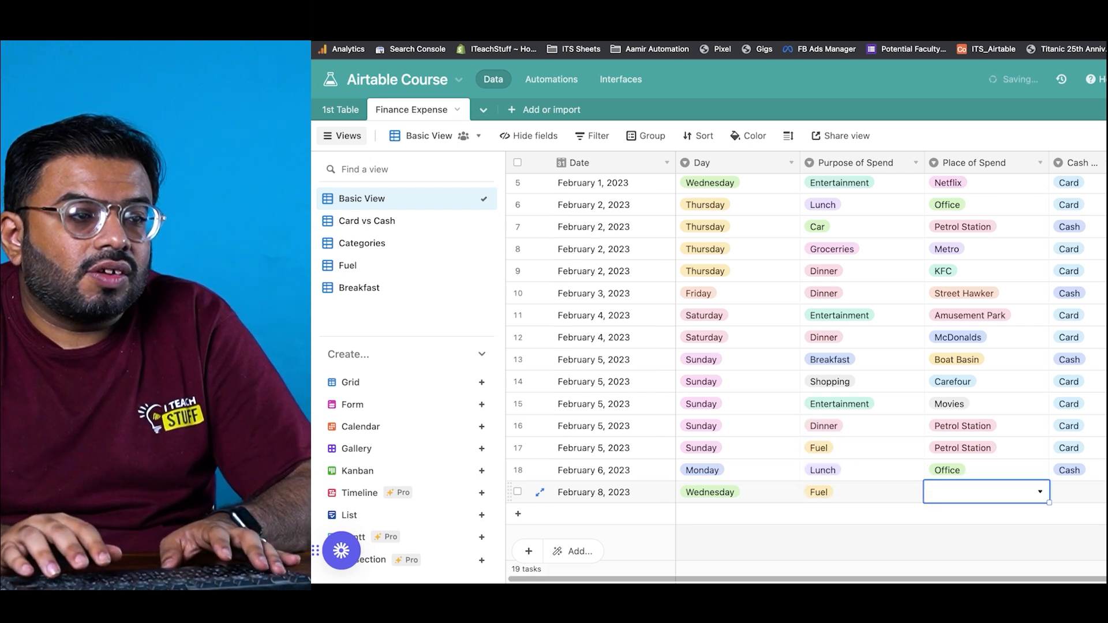
pyautogui.write('Pe')
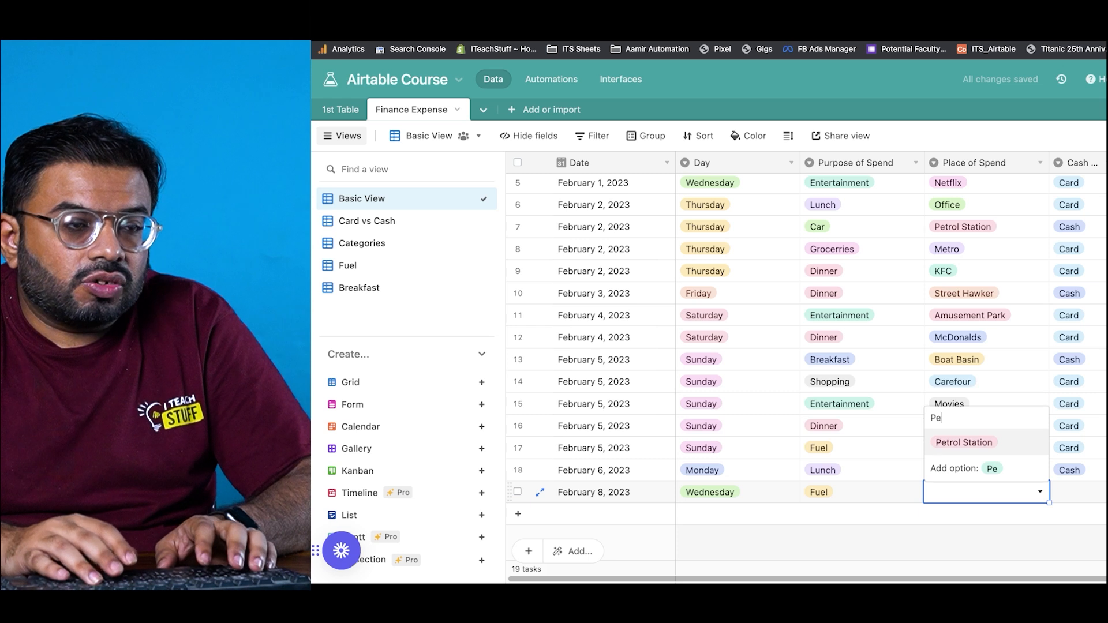
pyautogui.press('Return')
pyautogui.press('Tab')
pyautogui.write('Card')
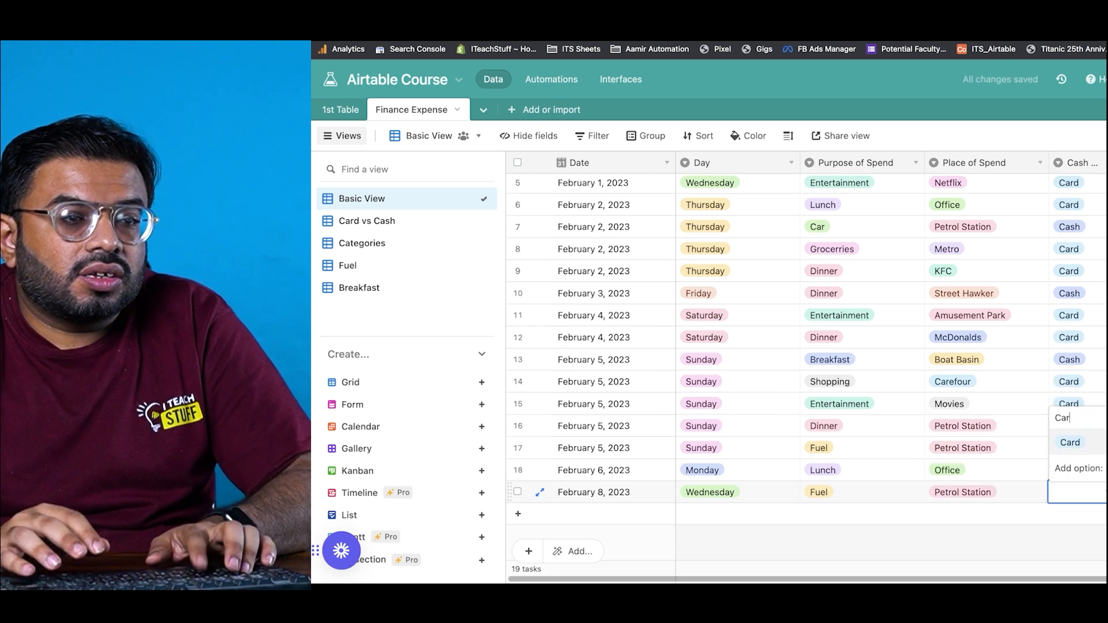
pyautogui.press('Return')
pyautogui.press('Tab')
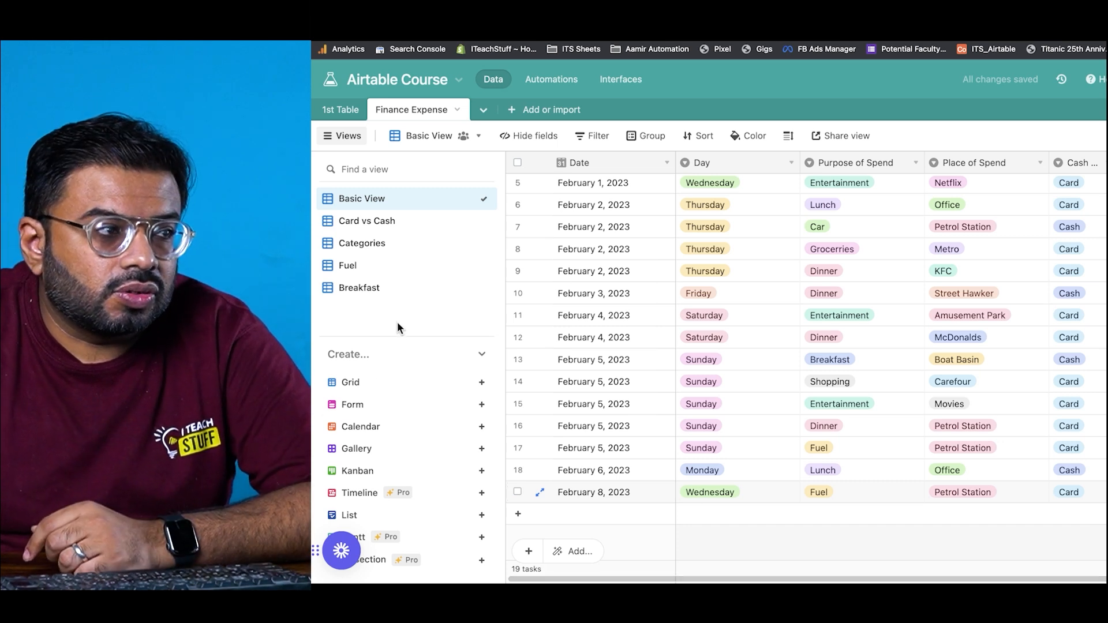
pyautogui.click(388, 276)
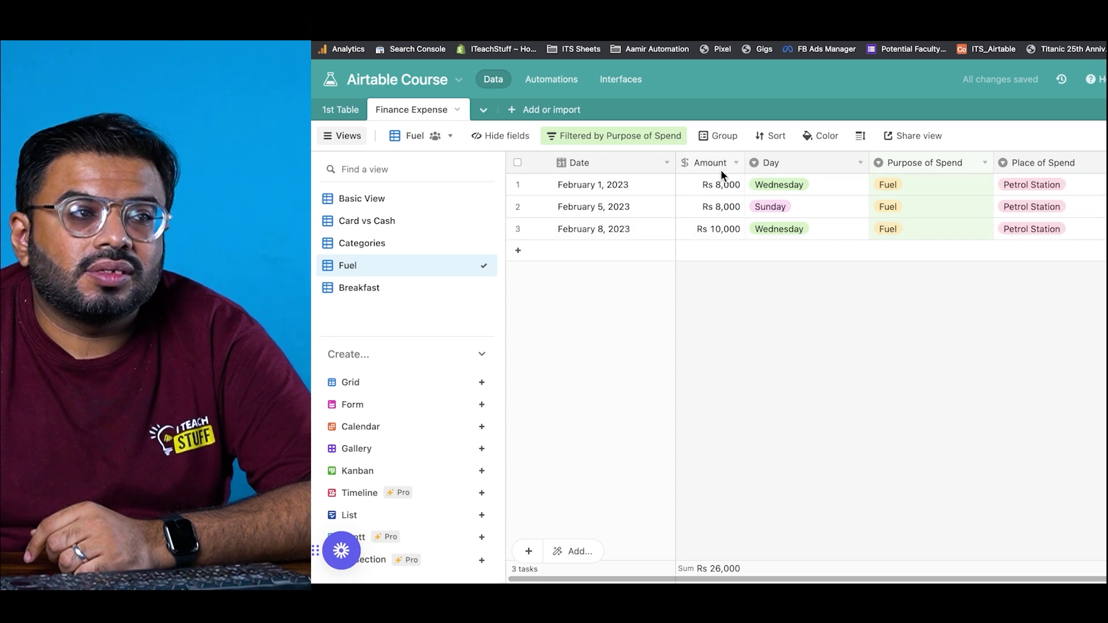
pyautogui.click(708, 572)
pyautogui.click(682, 342)
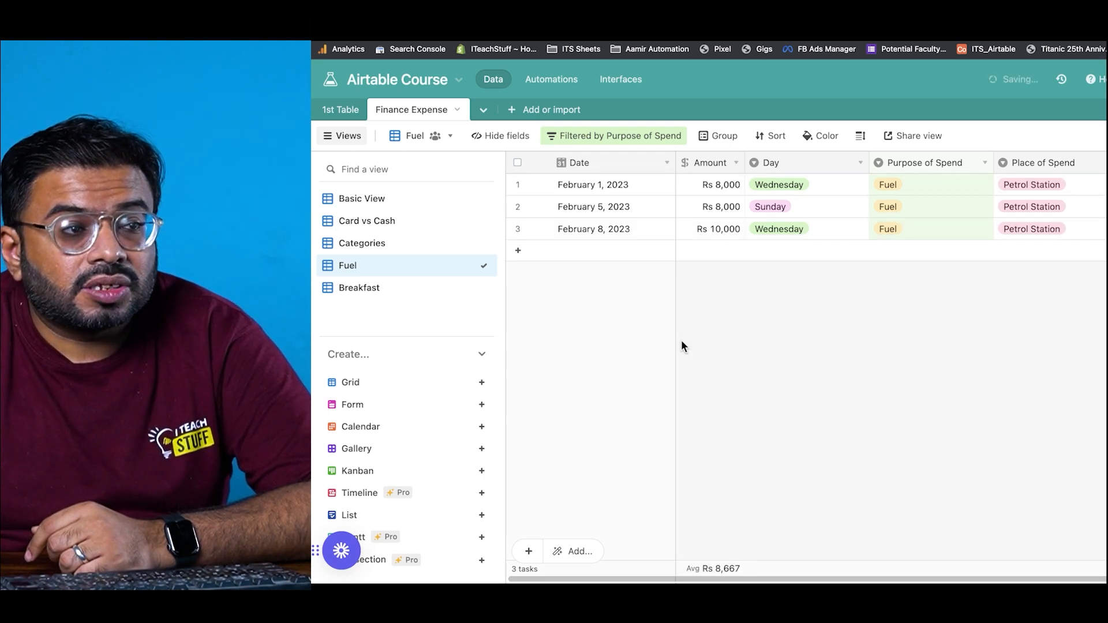
pyautogui.click(708, 570)
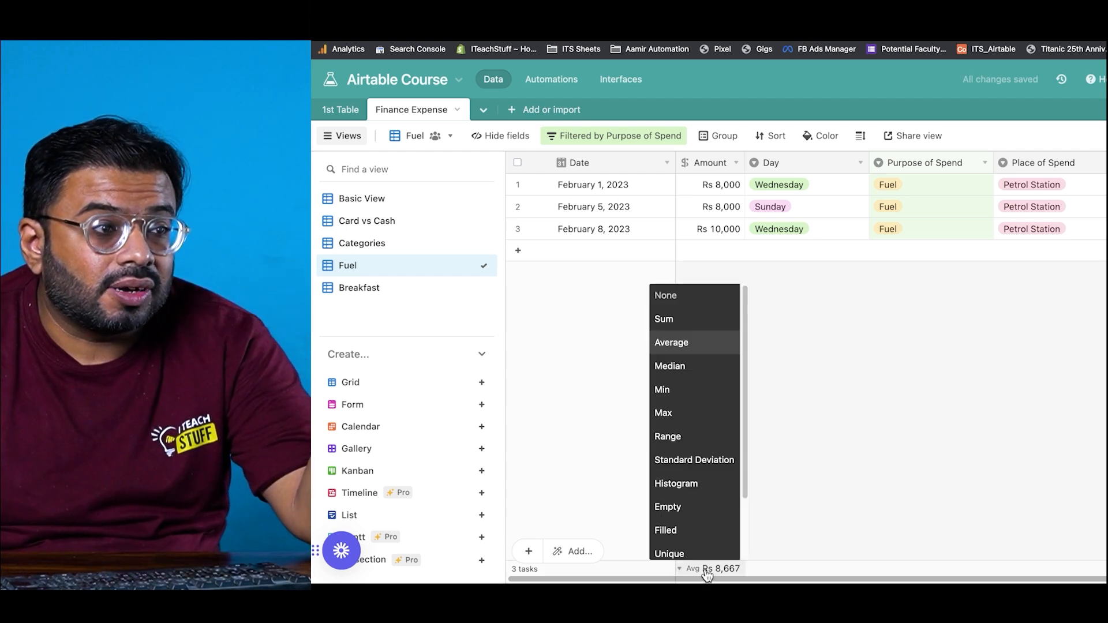
pyautogui.click(686, 391)
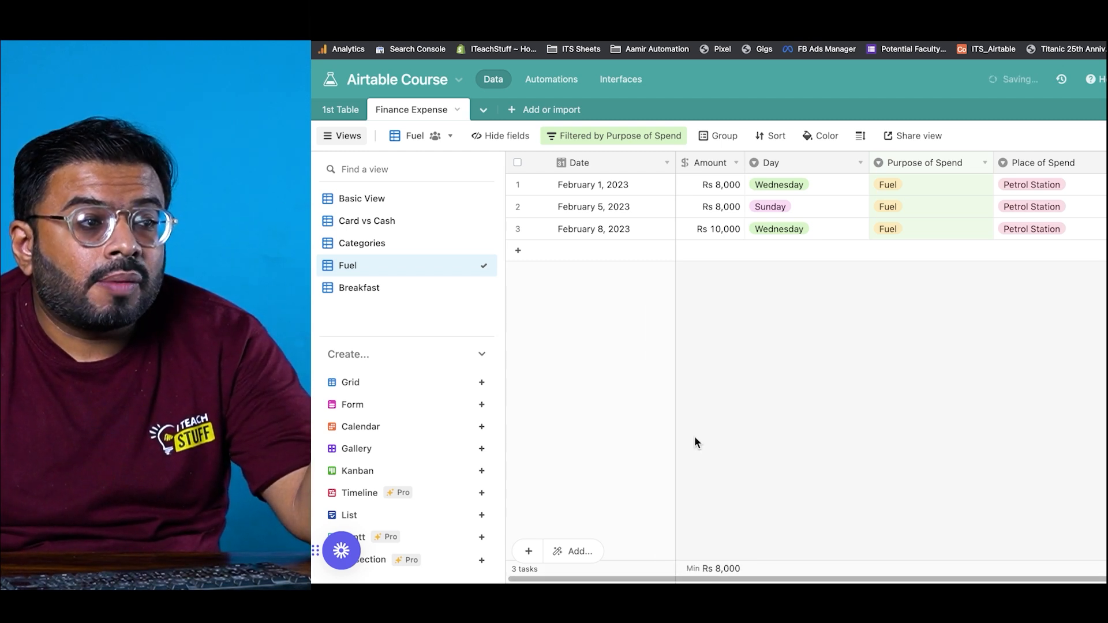
pyautogui.click(707, 568)
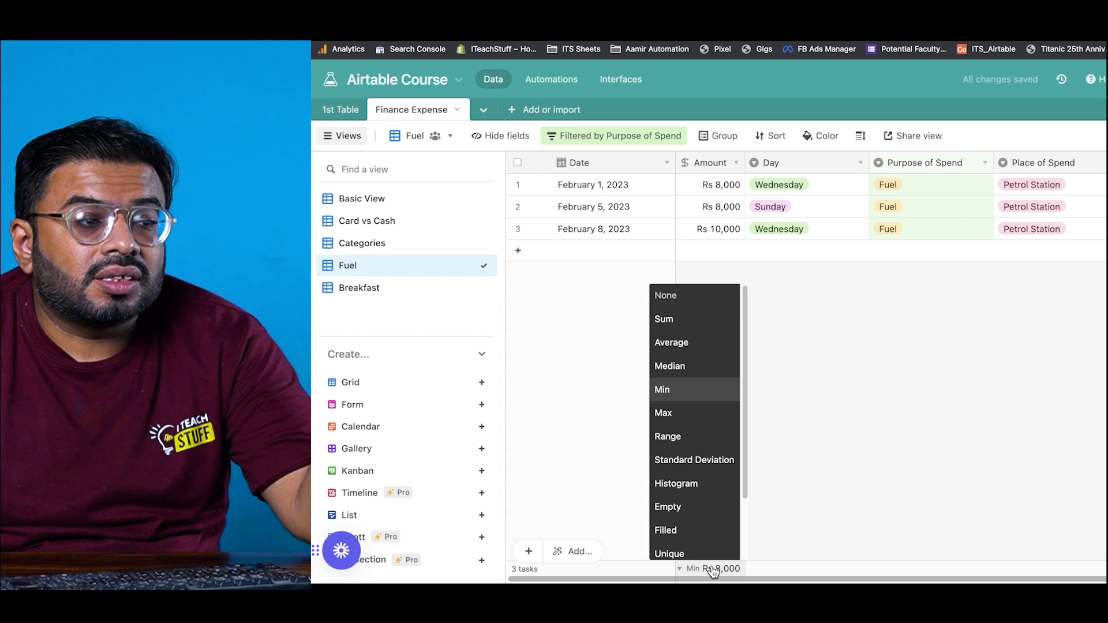
pyautogui.click(700, 485)
pyautogui.moveTo(709, 571)
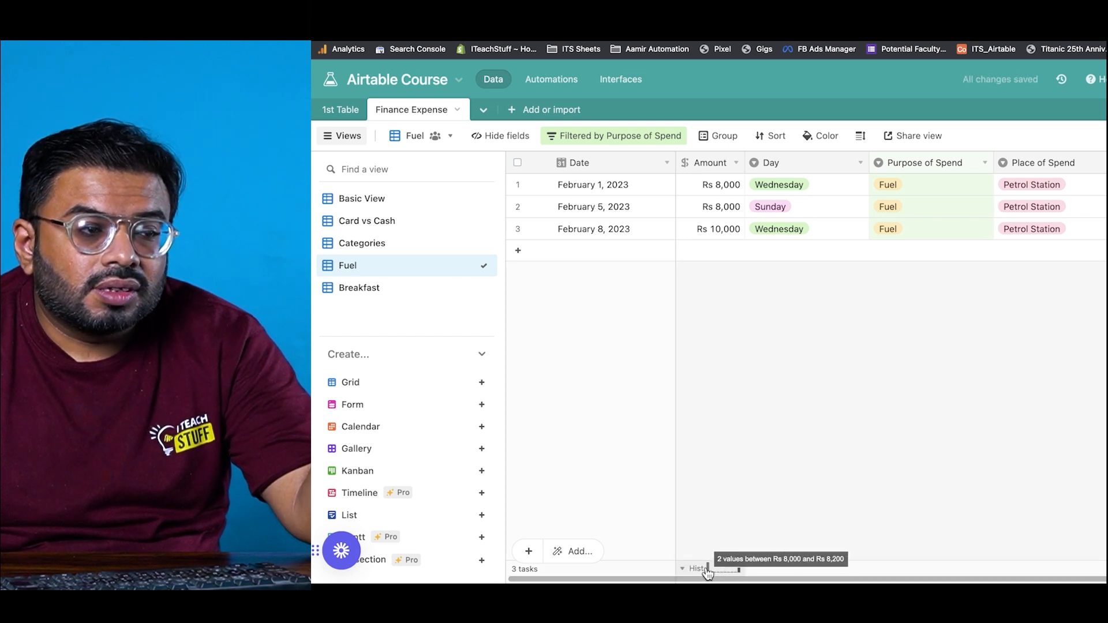
pyautogui.click(739, 574)
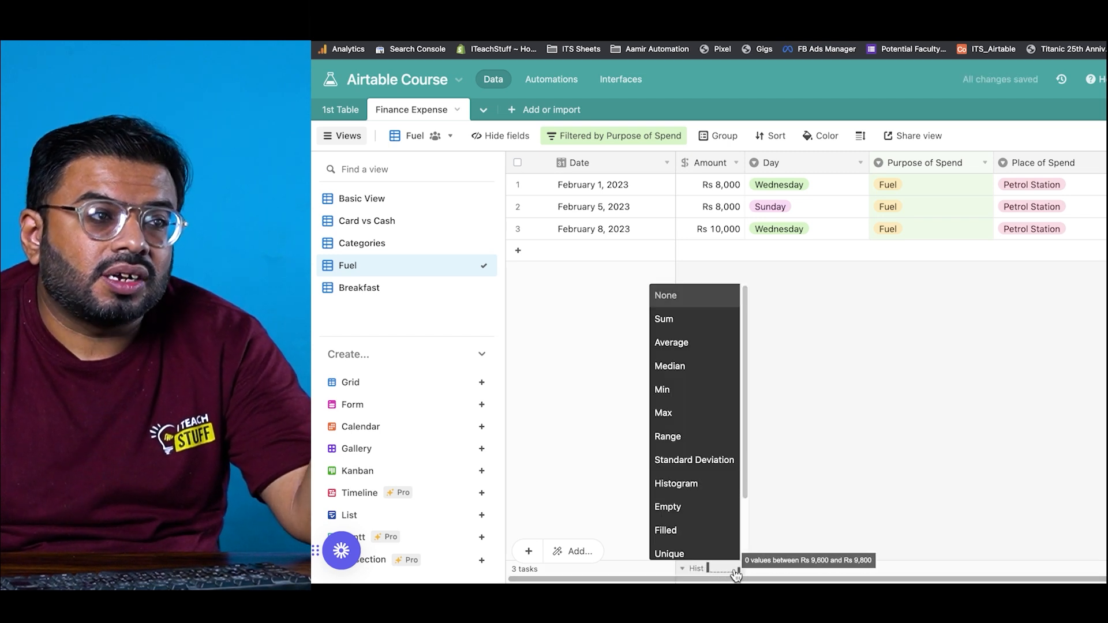
pyautogui.click(671, 319)
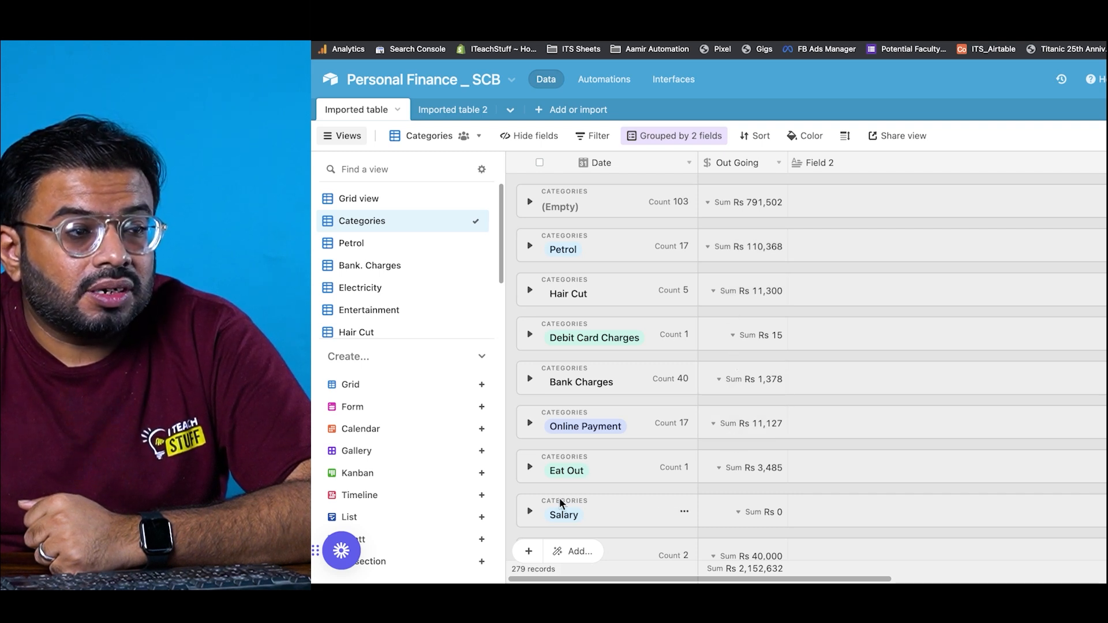
# Step: Expand the Online Payment group and its 05/22 month to reveal its five records
pyautogui.click(528, 426)
pyautogui.scroll(-2, 528, 422)
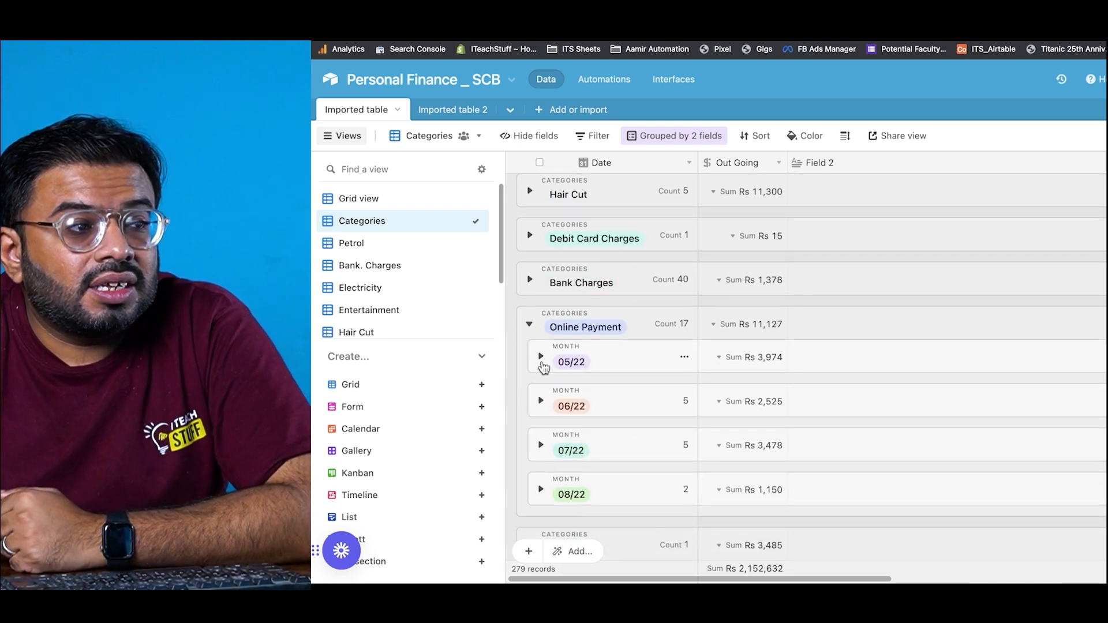
pyautogui.click(540, 359)
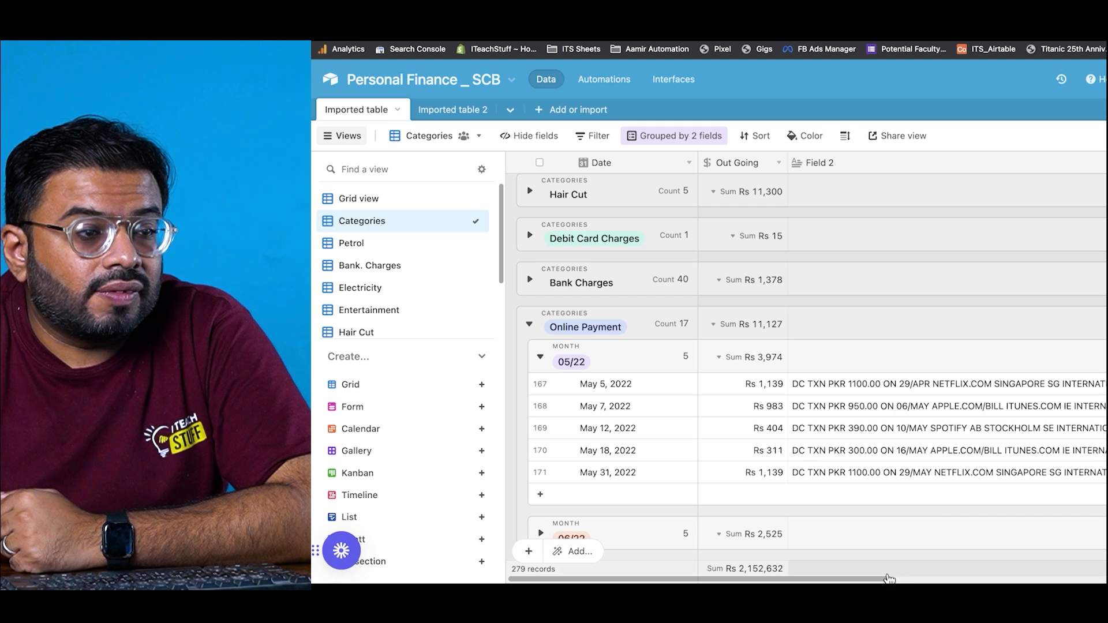
pyautogui.moveTo(889, 578); pyautogui.dragTo(1010, 577)
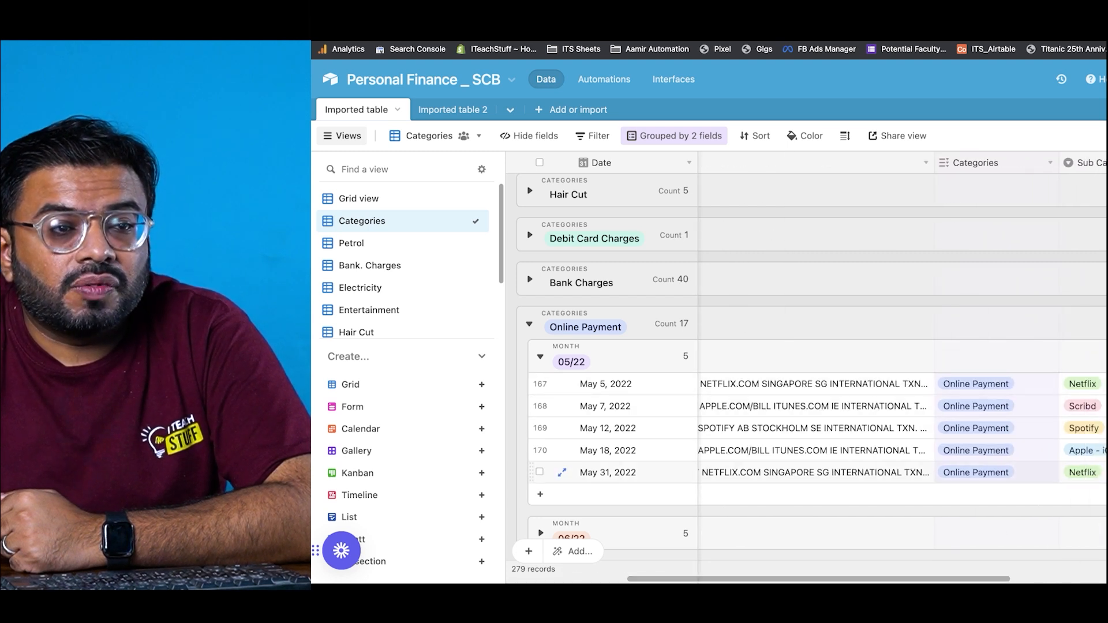
pyautogui.scroll(-2, 398, 260)
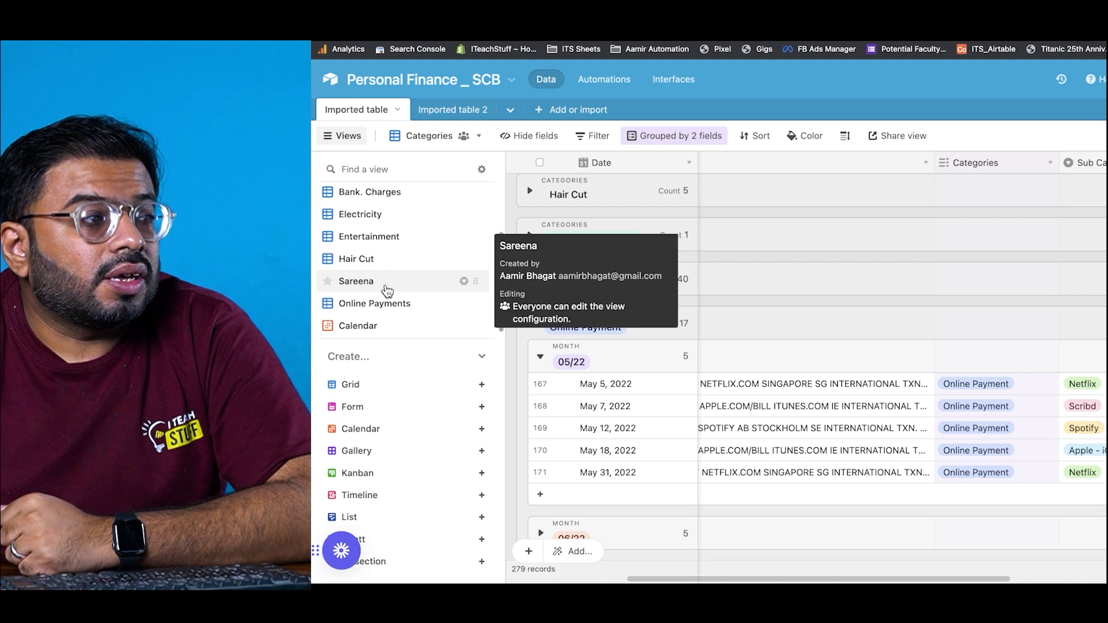
pyautogui.scroll(2, 385, 300)
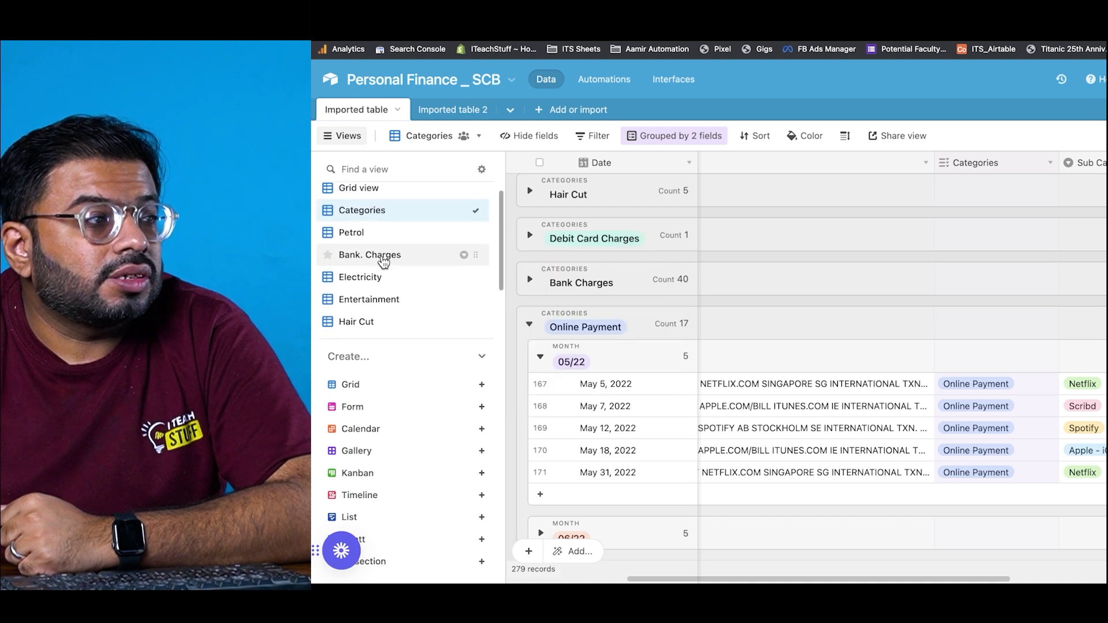
pyautogui.scroll(-1, 381, 263)
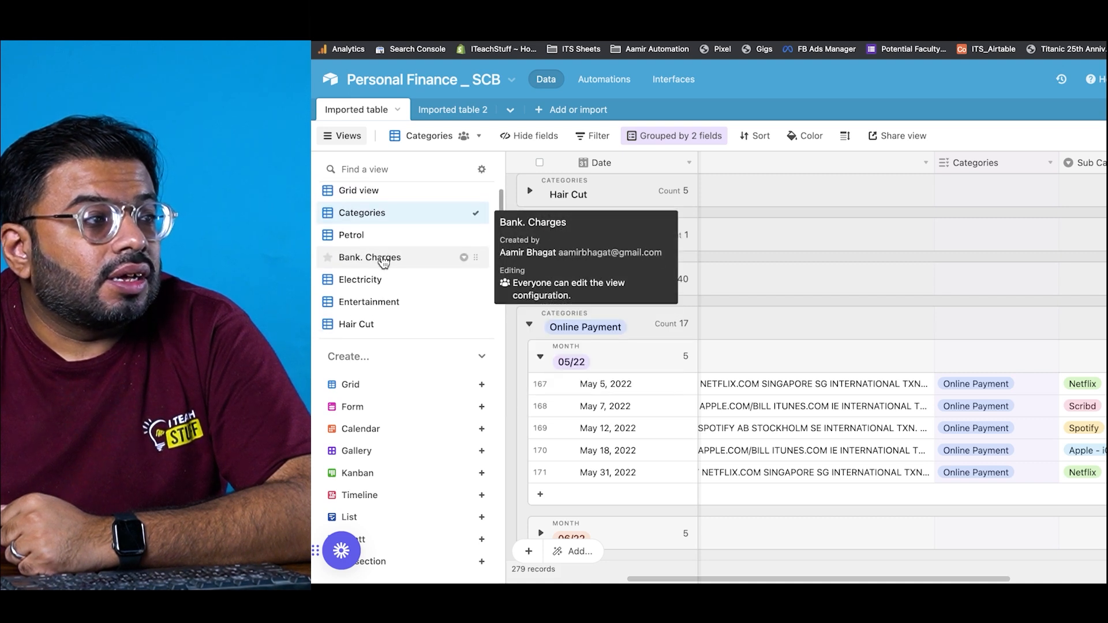
# Step: Open the Entertainment view and scroll through its grouped records
pyautogui.click(366, 296)
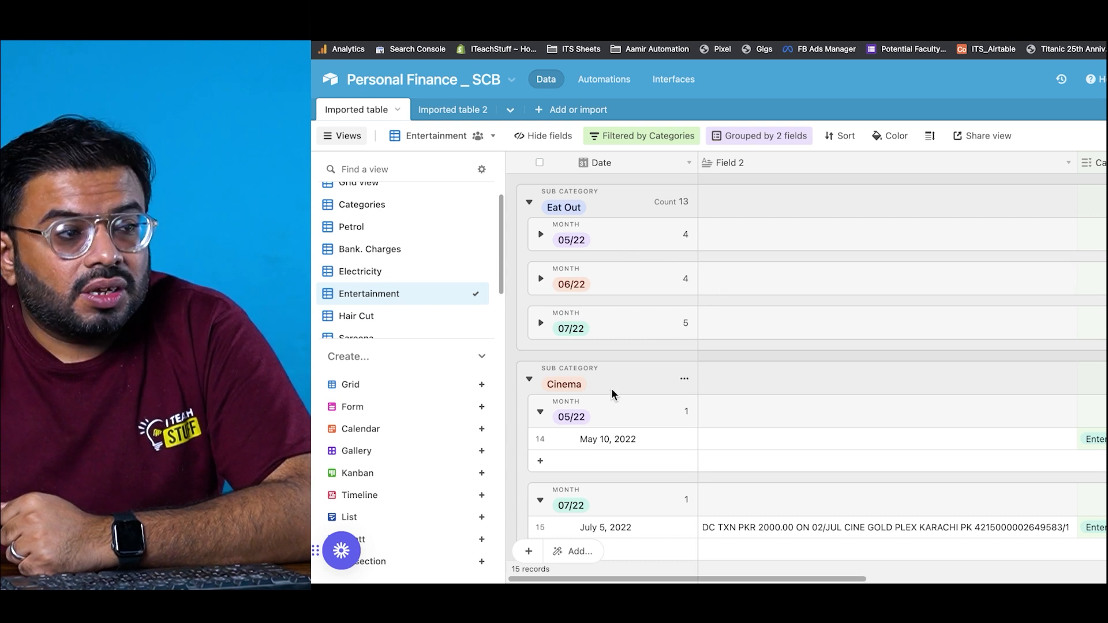
pyautogui.scroll(-3, 606, 405)
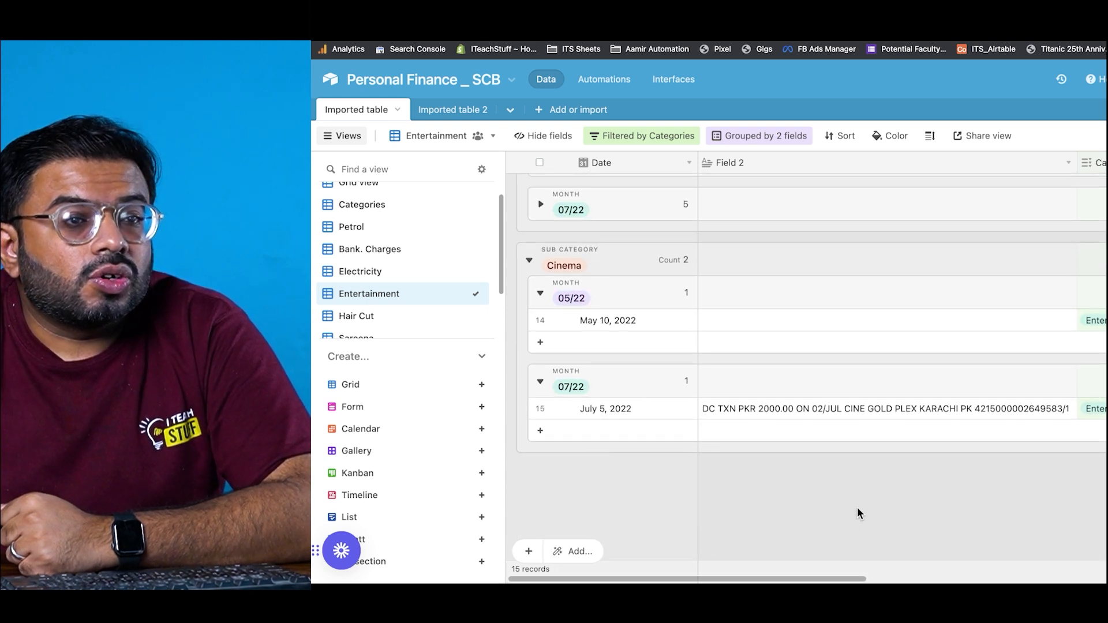
pyautogui.moveTo(843, 579); pyautogui.dragTo(901, 581)
pyautogui.scroll(3, 930, 458)
pyautogui.scroll(-3, 929, 458)
pyautogui.scroll(3, 925, 453)
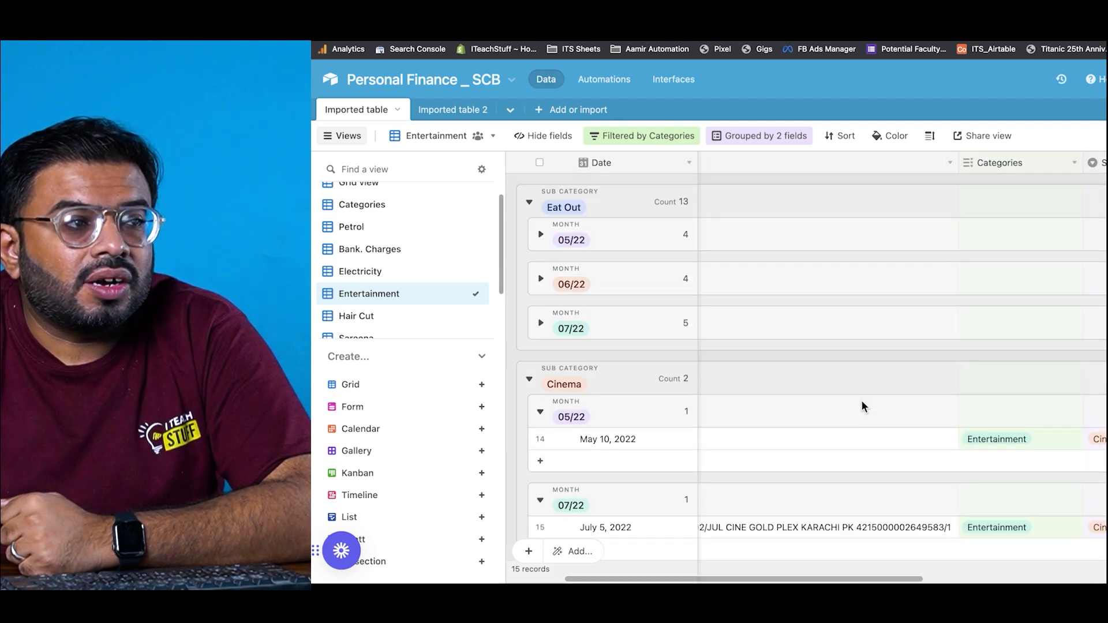
# Step: Expand Eat Out's 05/22 and 06/22 month groups, revealing full Field 2 text in rows 2 and 4
pyautogui.click(542, 235)
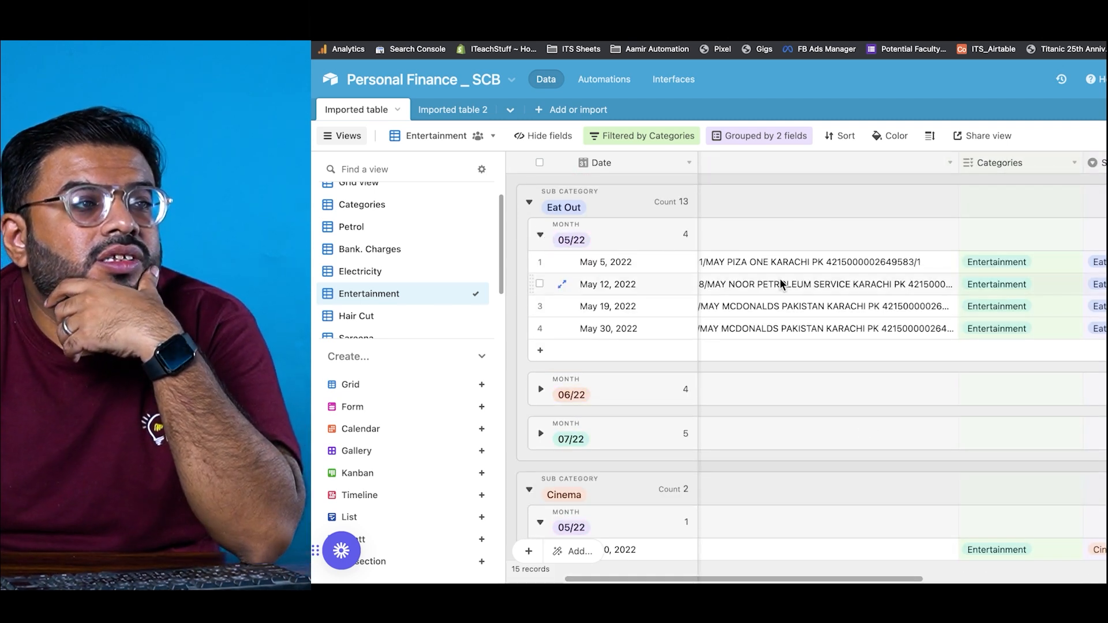
pyautogui.click(781, 287)
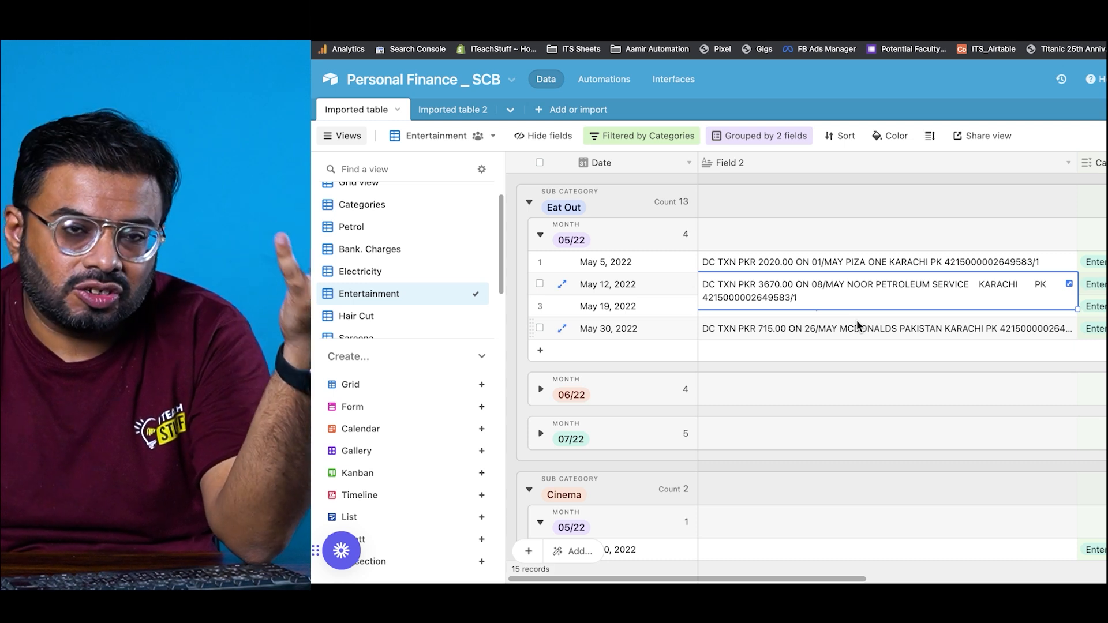
pyautogui.click(839, 328)
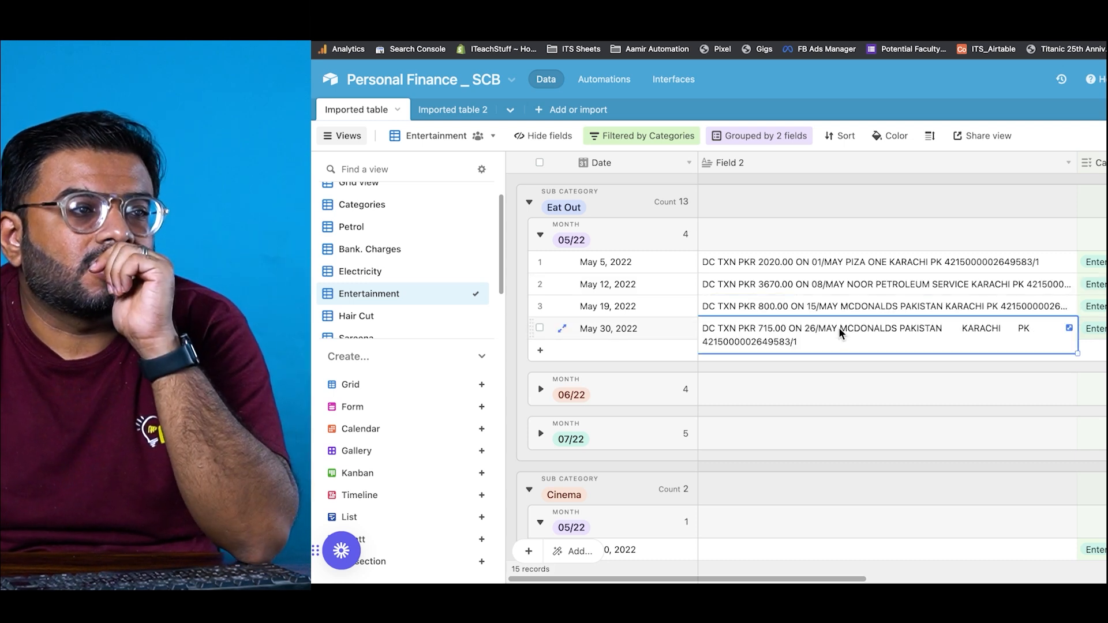
pyautogui.click(541, 390)
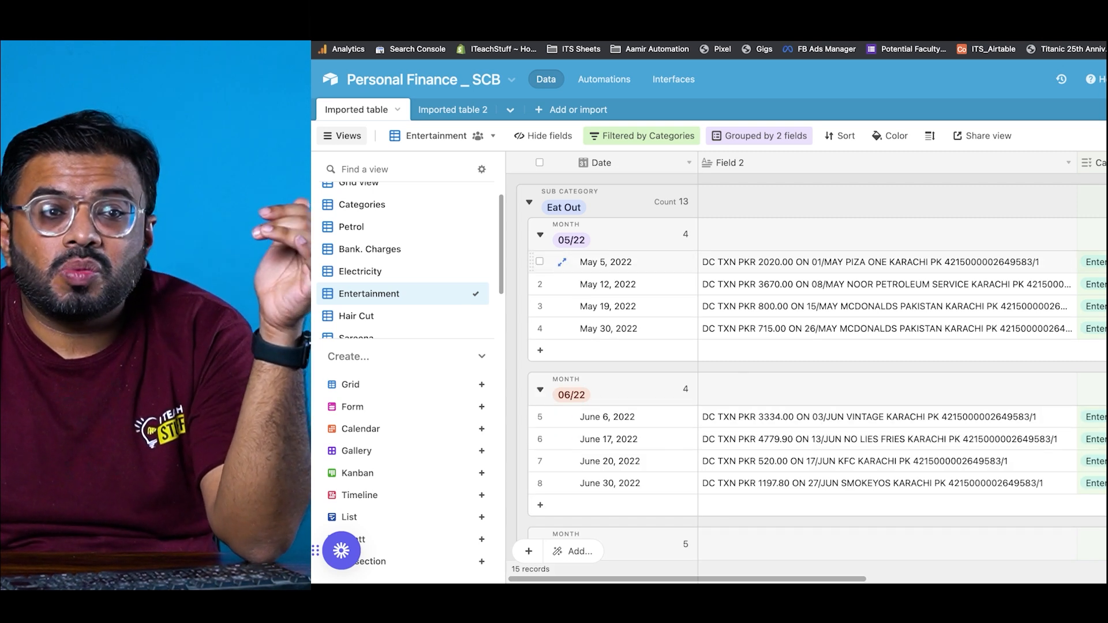
pyautogui.moveTo(334, 220)
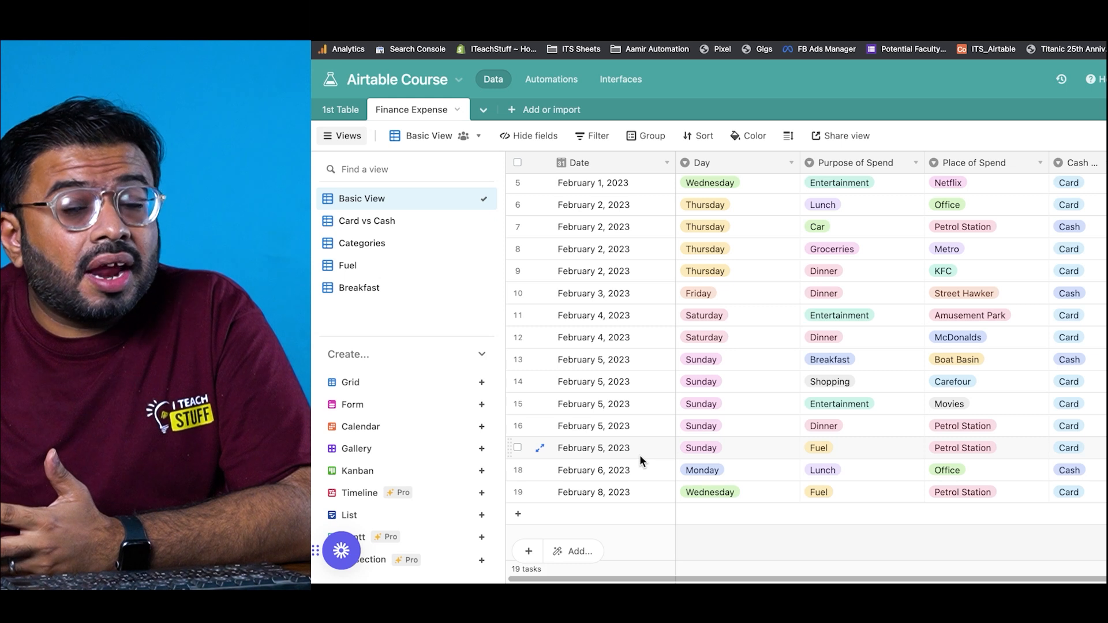
# Step: Look over the view types offered in the Finance Expense table's Create list
pyautogui.moveTo(479, 445)
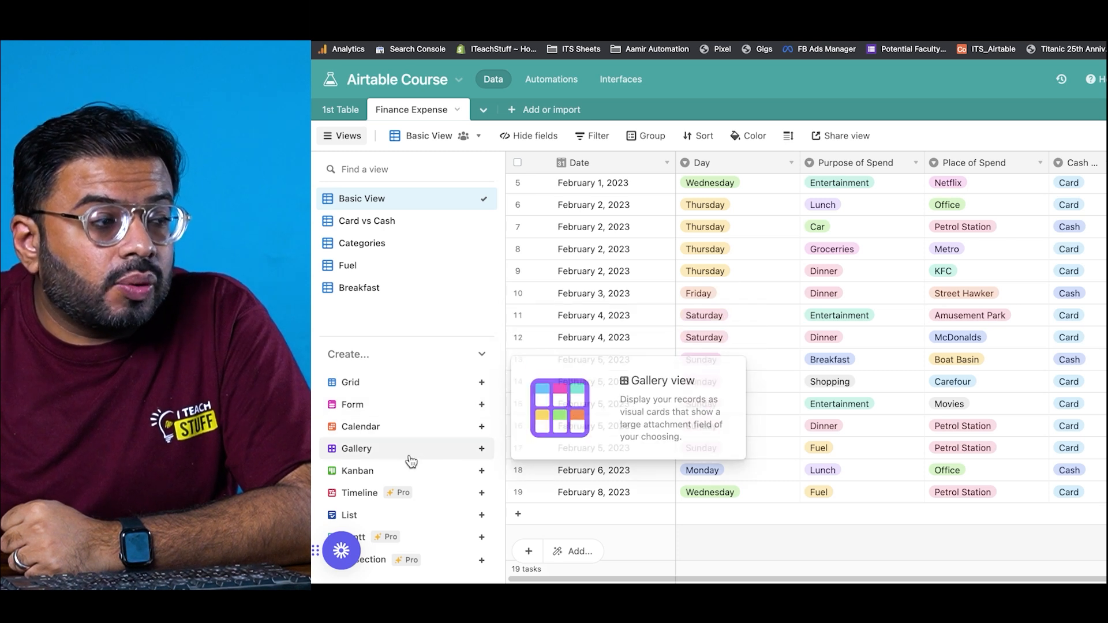
pyautogui.moveTo(411, 467)
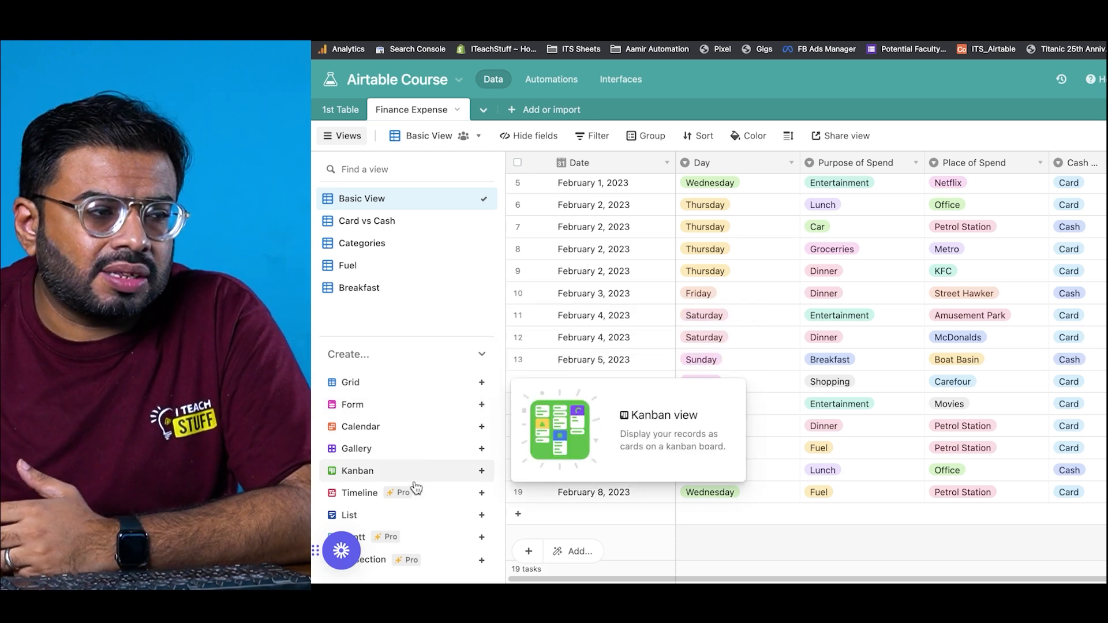
pyautogui.moveTo(456, 411)
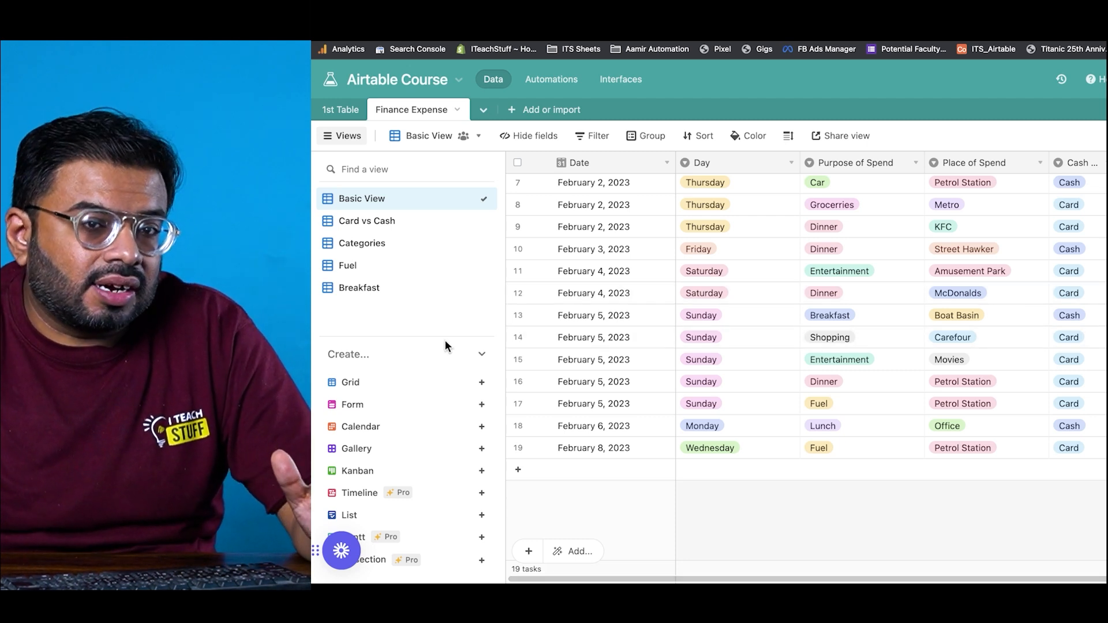
# Step: Create a new Calendar view that places expenses by their Date field
pyautogui.click(393, 428)
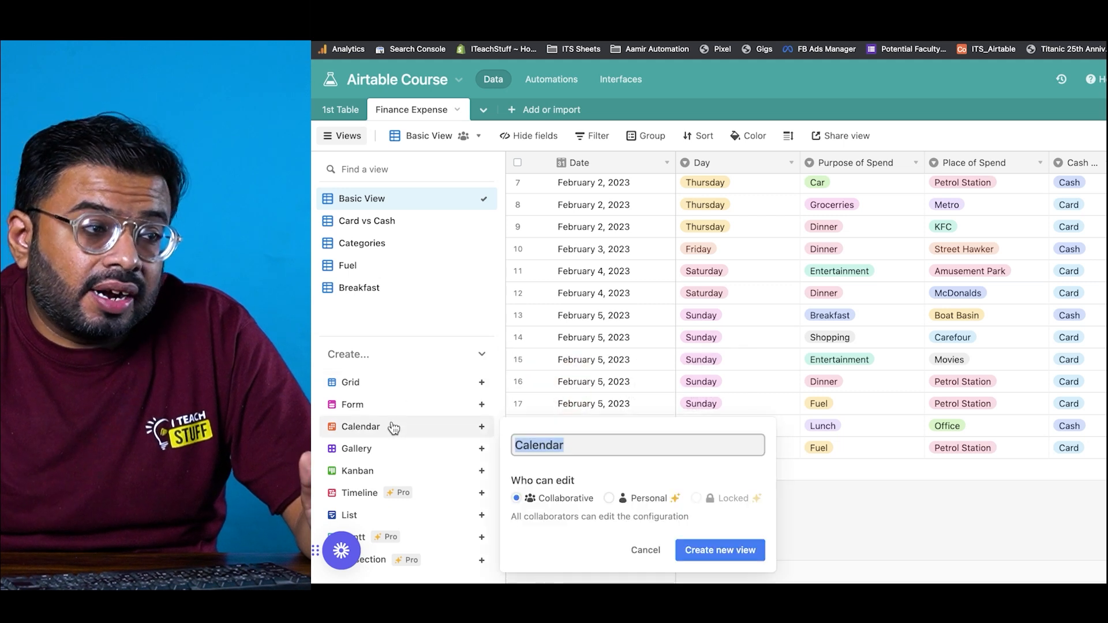
pyautogui.click(727, 550)
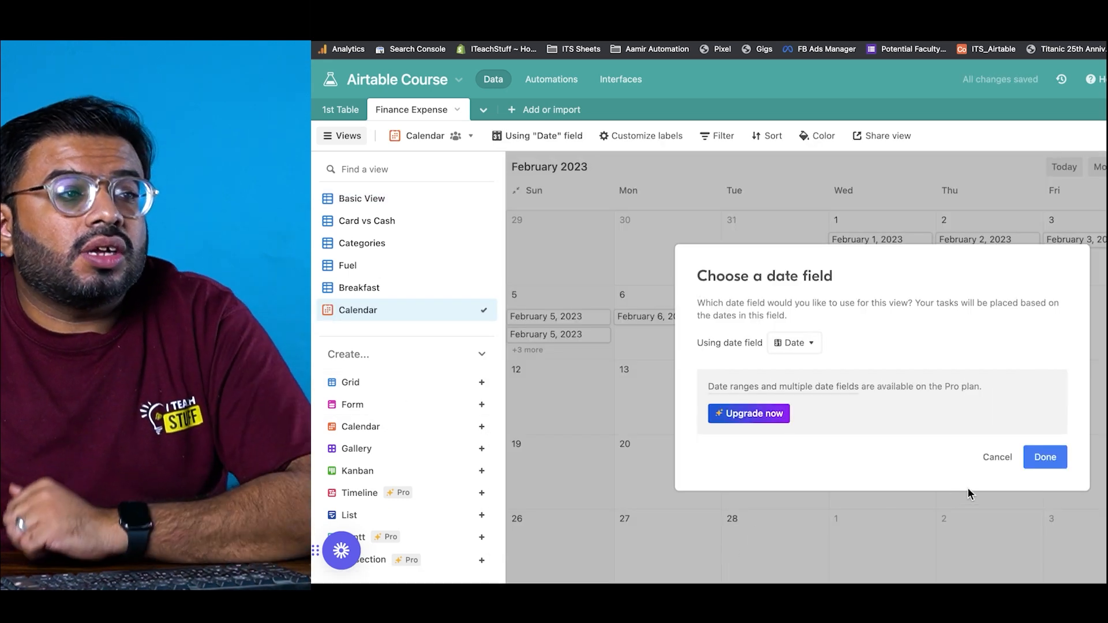
pyautogui.click(1041, 462)
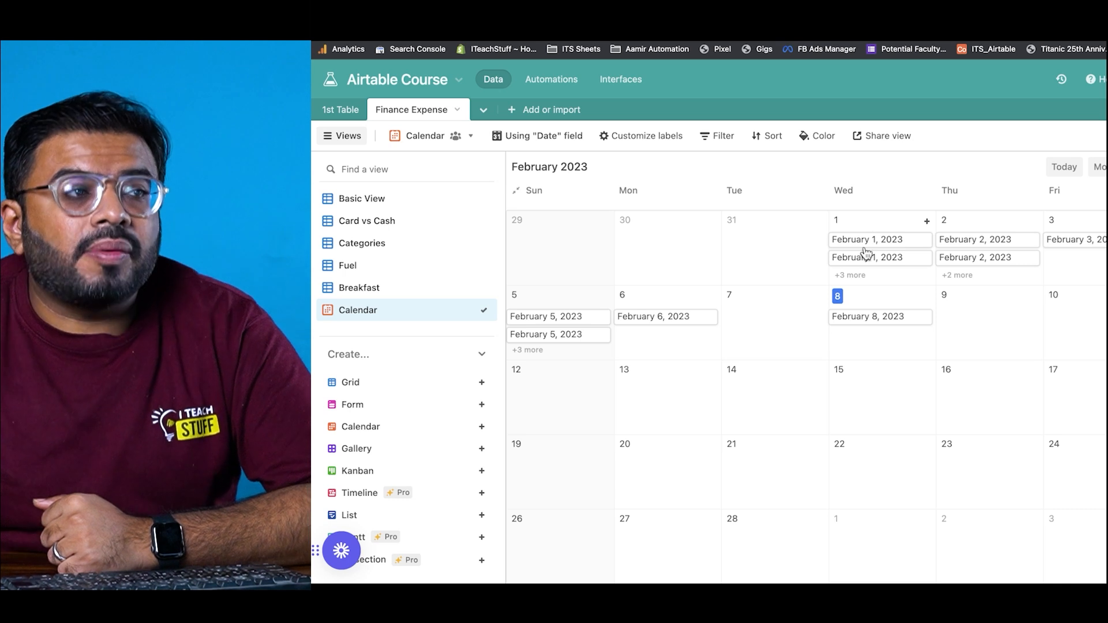
# Step: Label calendar entries with Purpose of Spend and Amount instead of Date
pyautogui.click(623, 137)
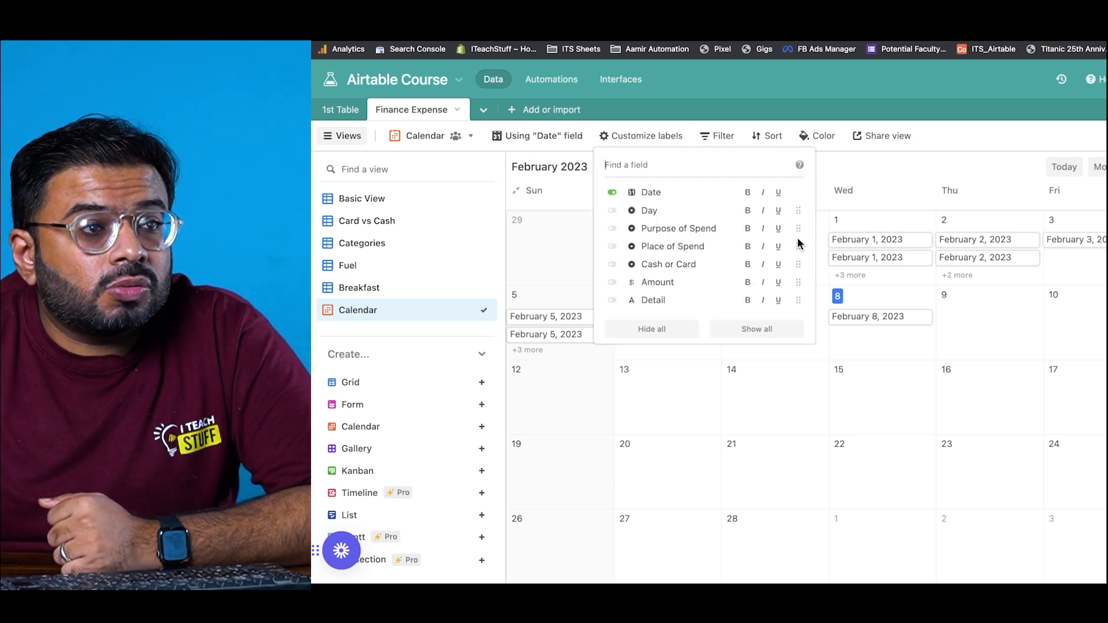
pyautogui.click(612, 193)
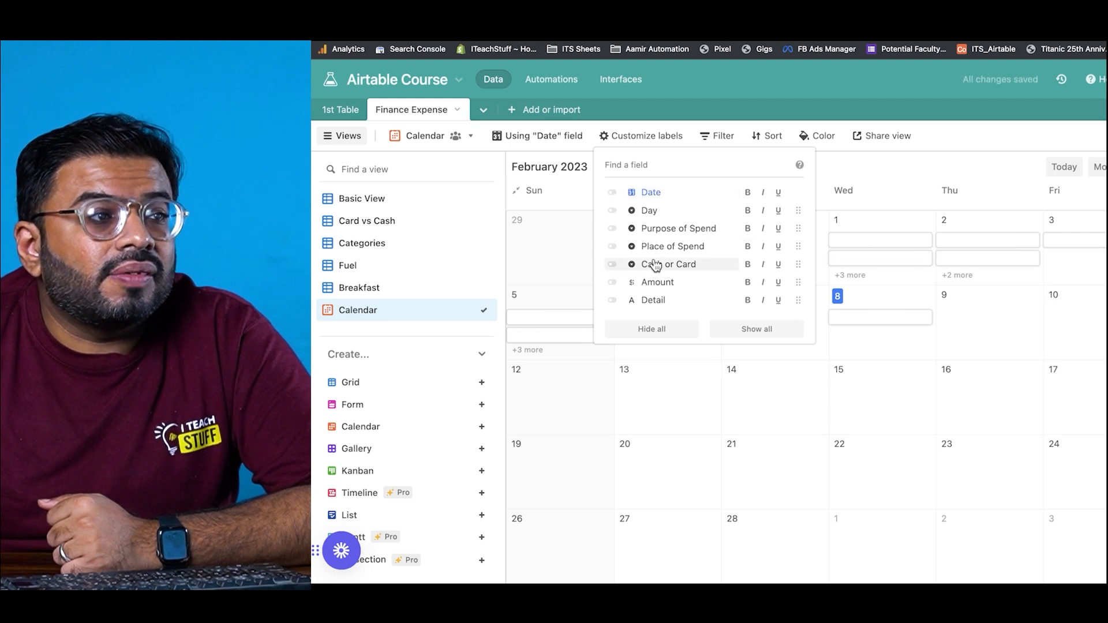
pyautogui.click(614, 282)
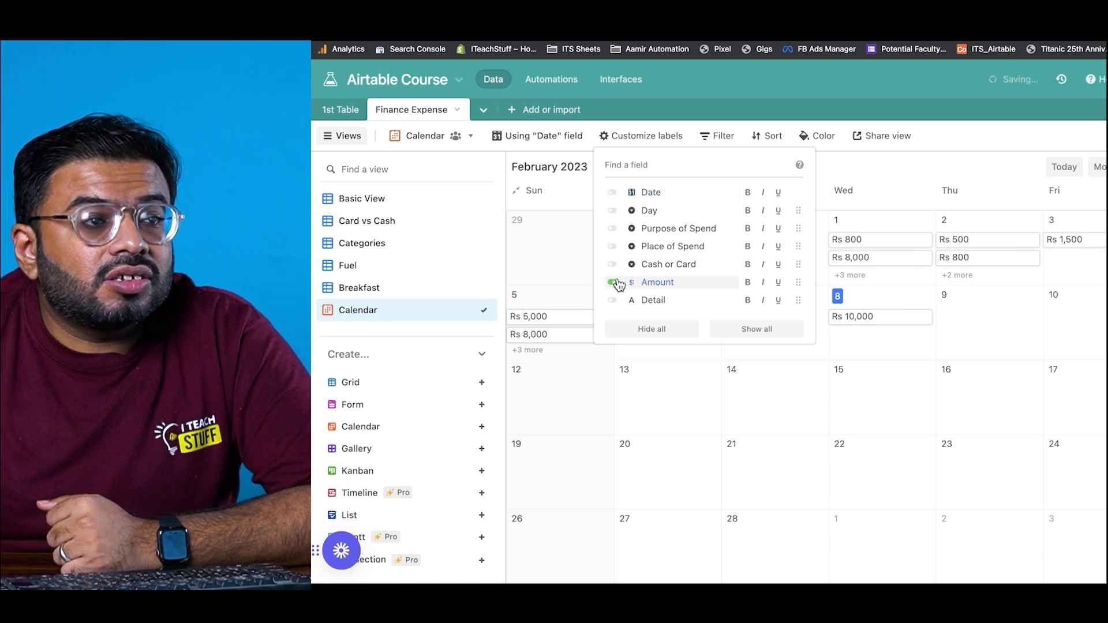
pyautogui.click(612, 229)
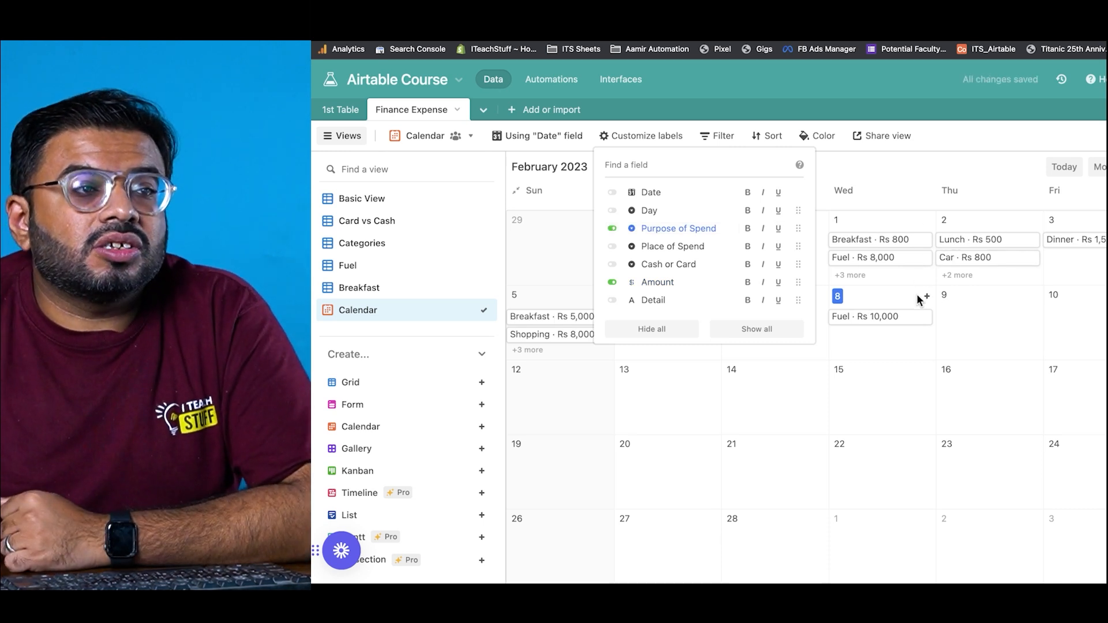
pyautogui.click(941, 336)
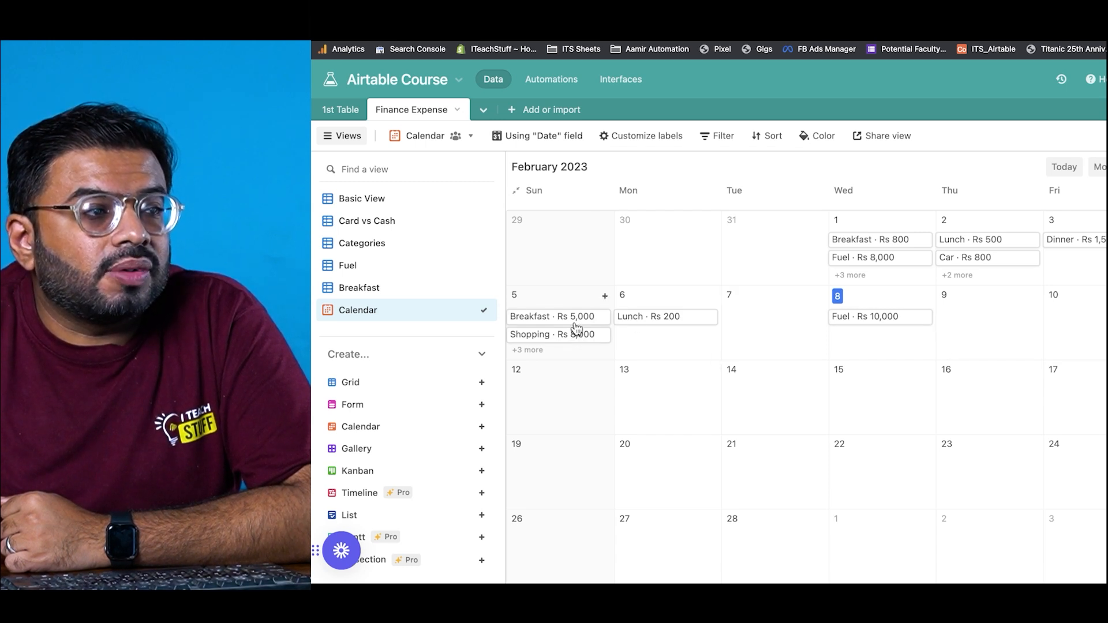
pyautogui.click(850, 276)
pyautogui.scroll(-1, 854, 281)
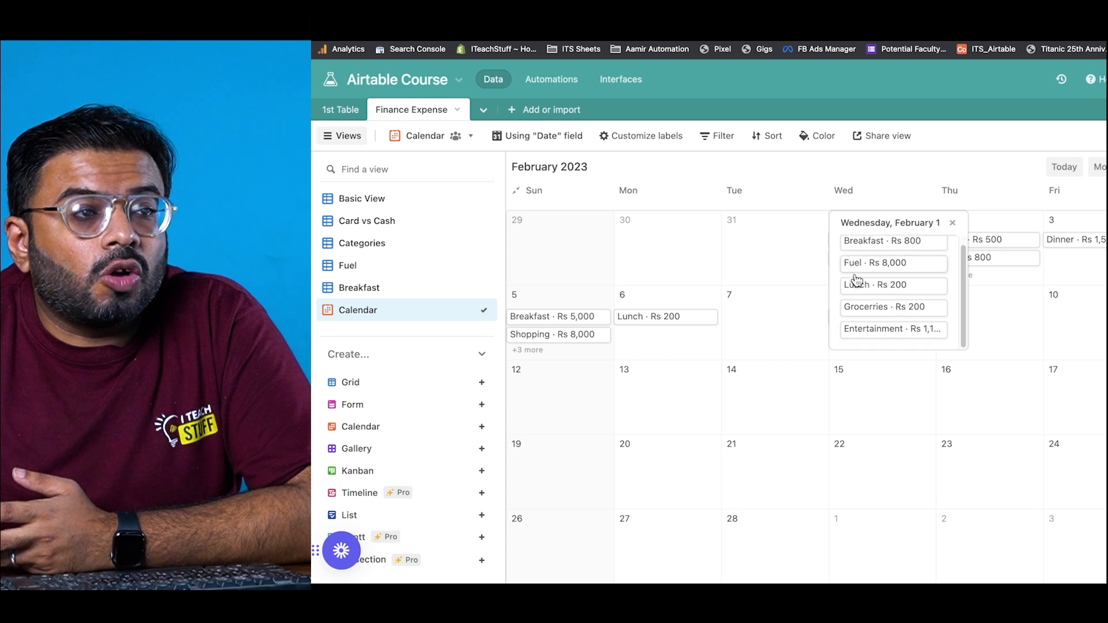
pyautogui.scroll(1, 855, 275)
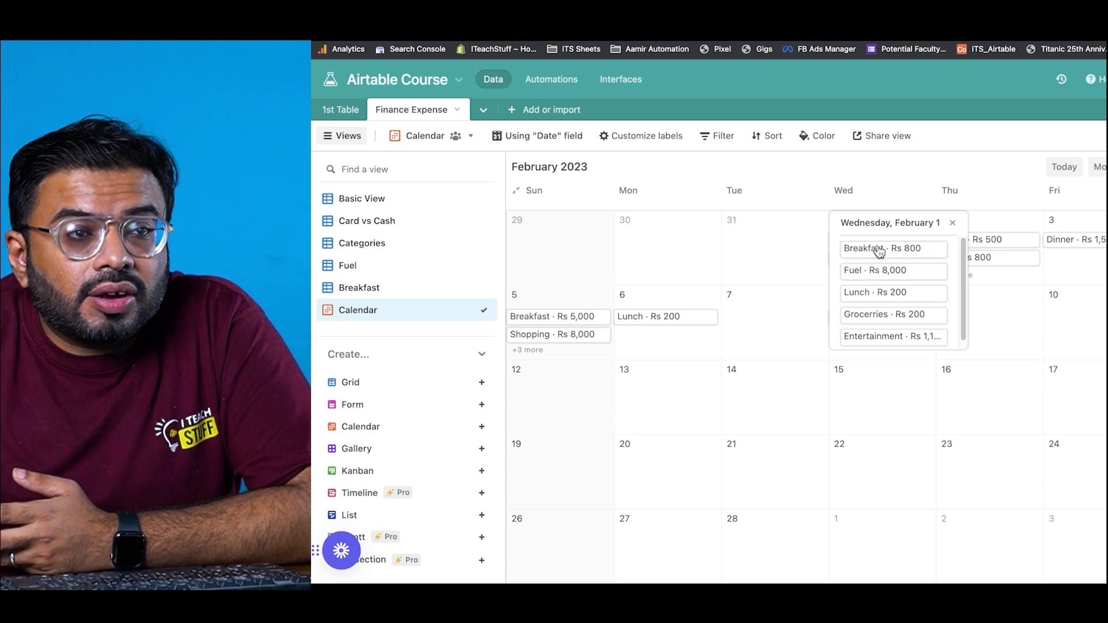
pyautogui.click(879, 252)
pyautogui.click(986, 367)
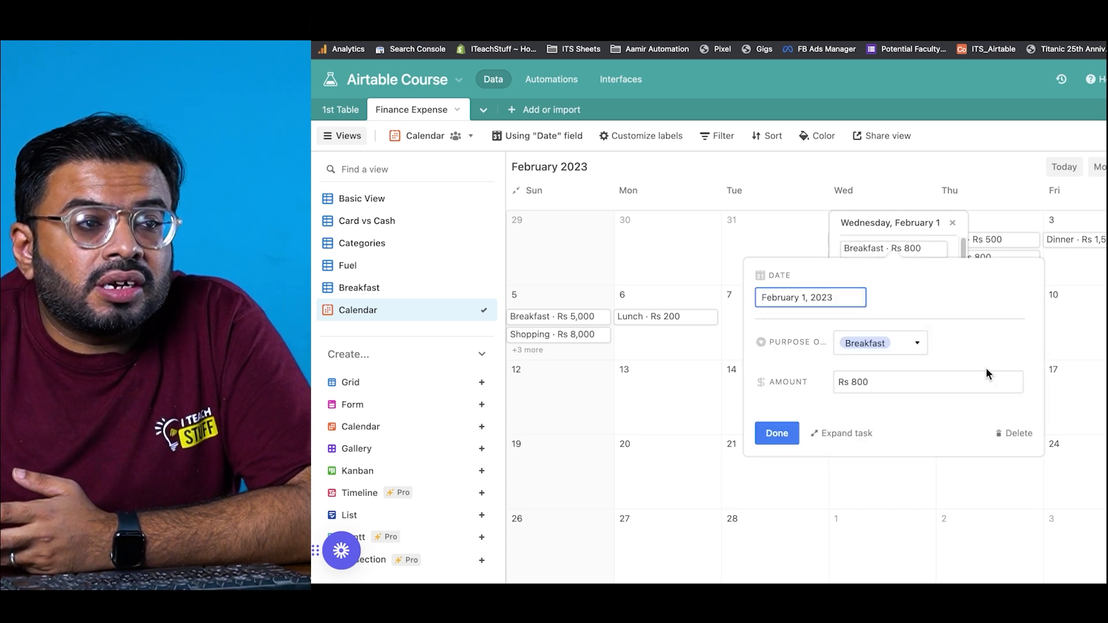
pyautogui.click(857, 431)
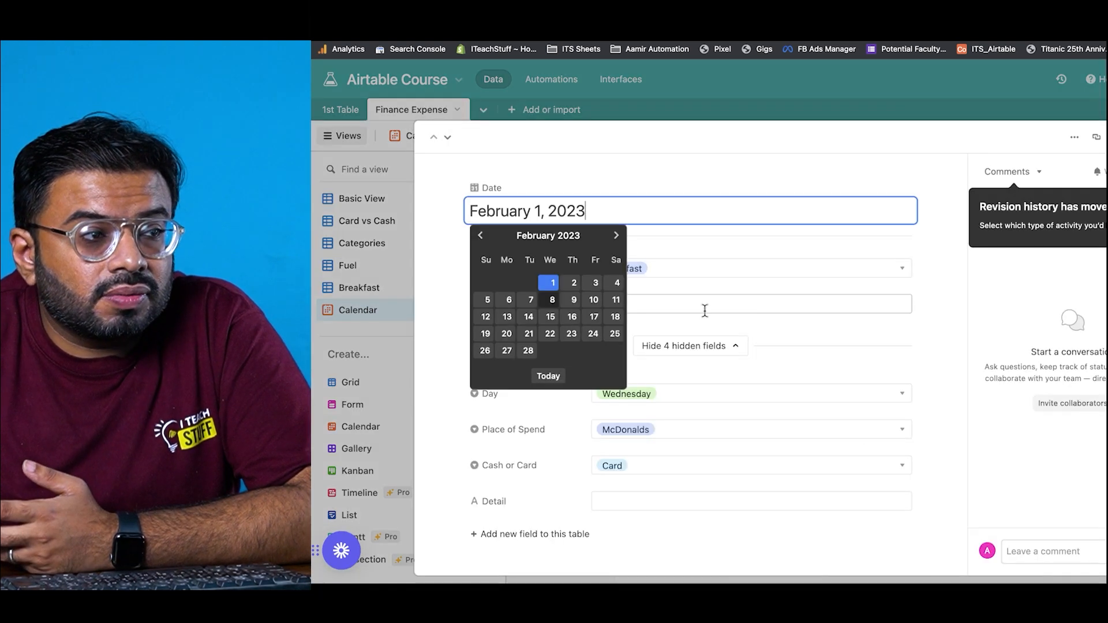
pyautogui.click(479, 412)
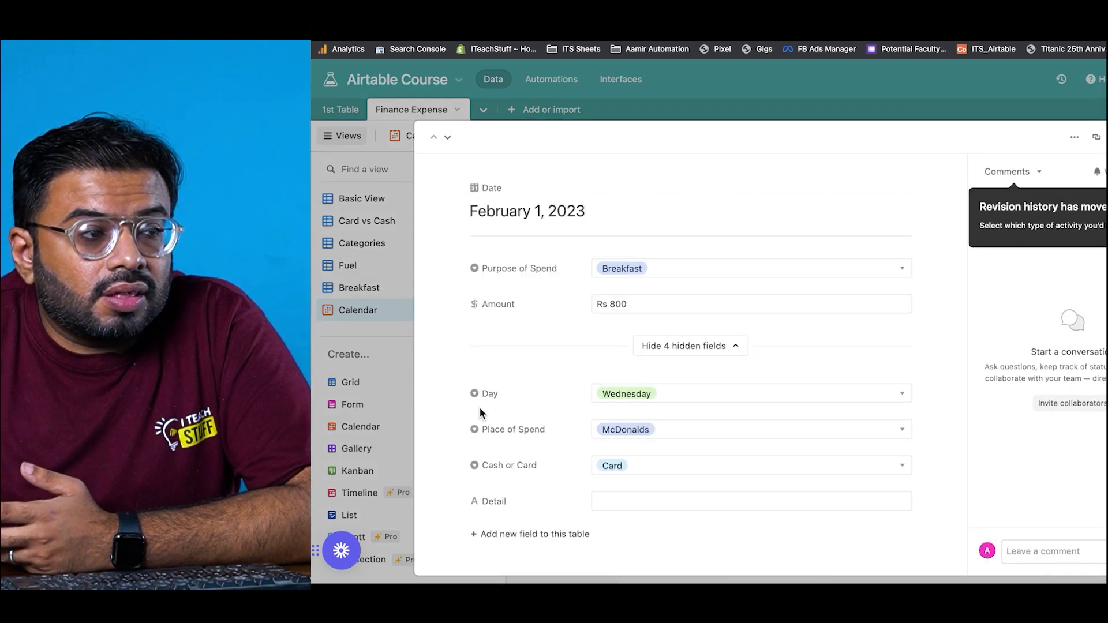
pyautogui.click(778, 395)
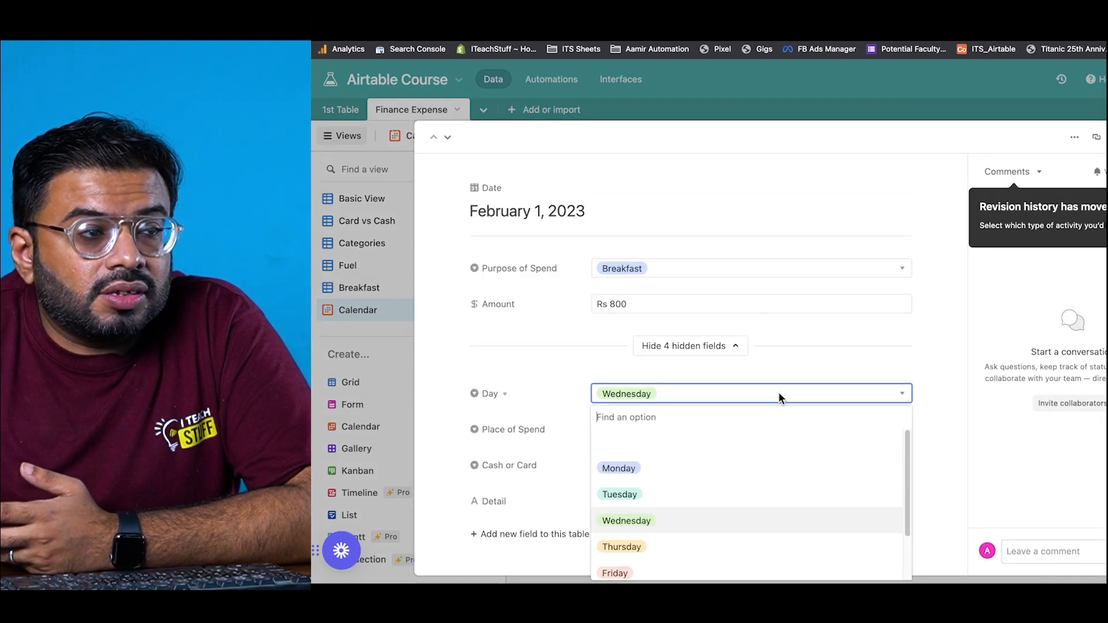
pyautogui.click(457, 484)
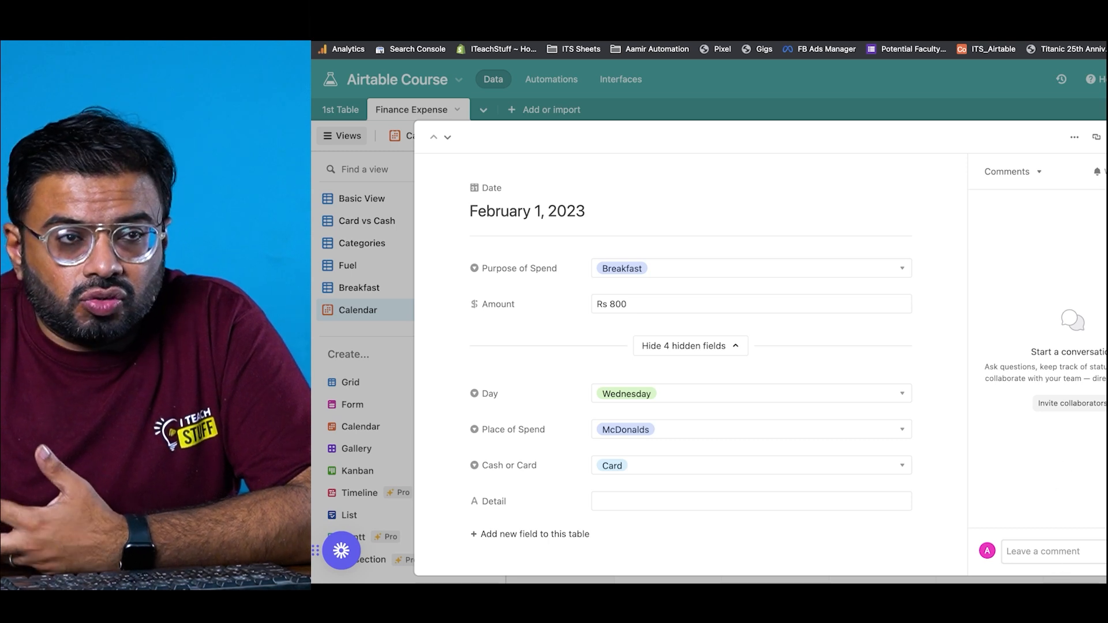
pyautogui.press('Escape')
pyautogui.click(1015, 304)
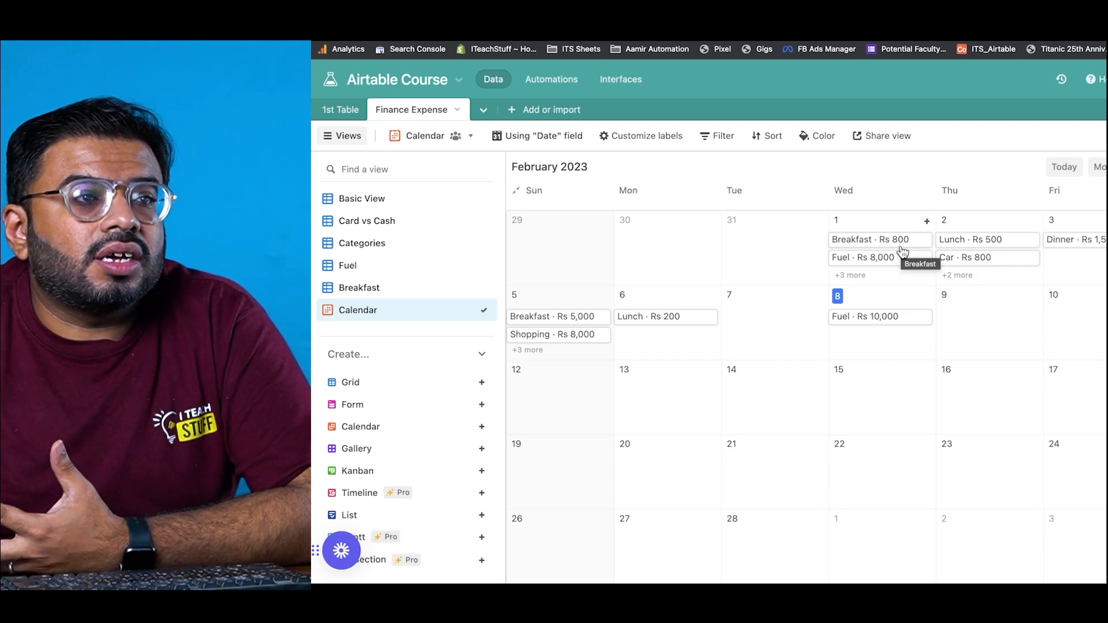
# Step: Relabel calendar entries as Cash or Card plus Amount, dropping Purpose of Spend
pyautogui.click(675, 139)
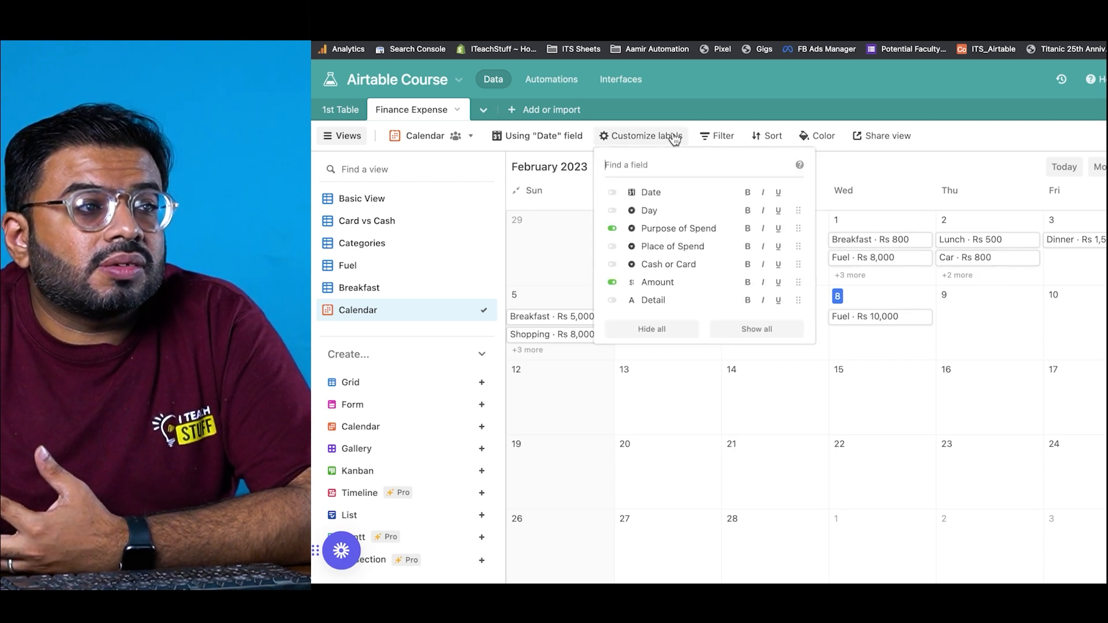
pyautogui.click(612, 265)
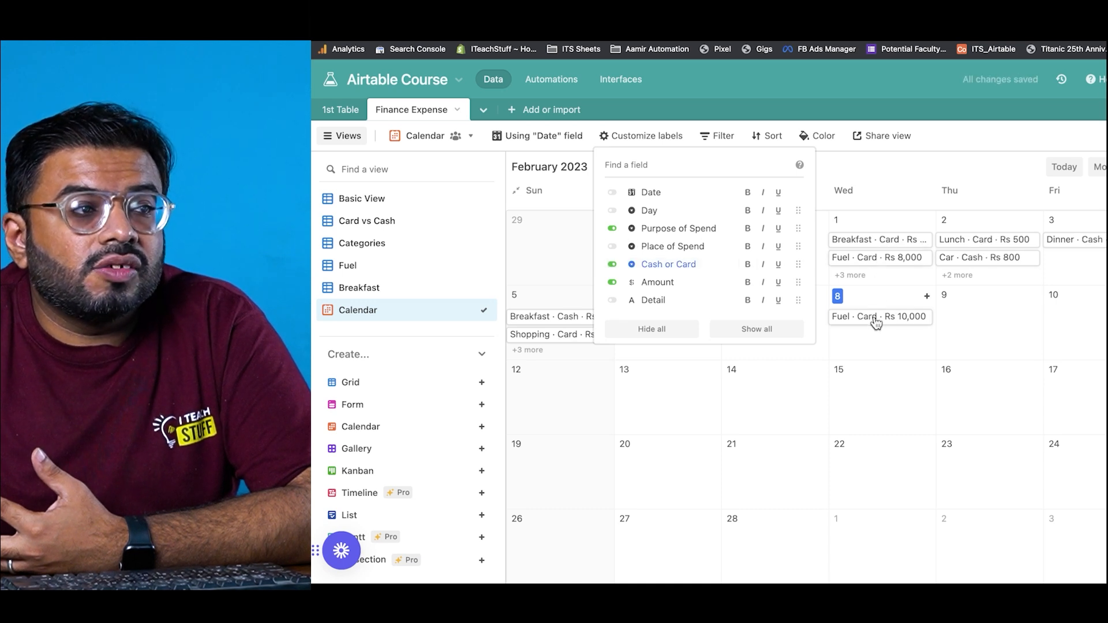
pyautogui.click(613, 229)
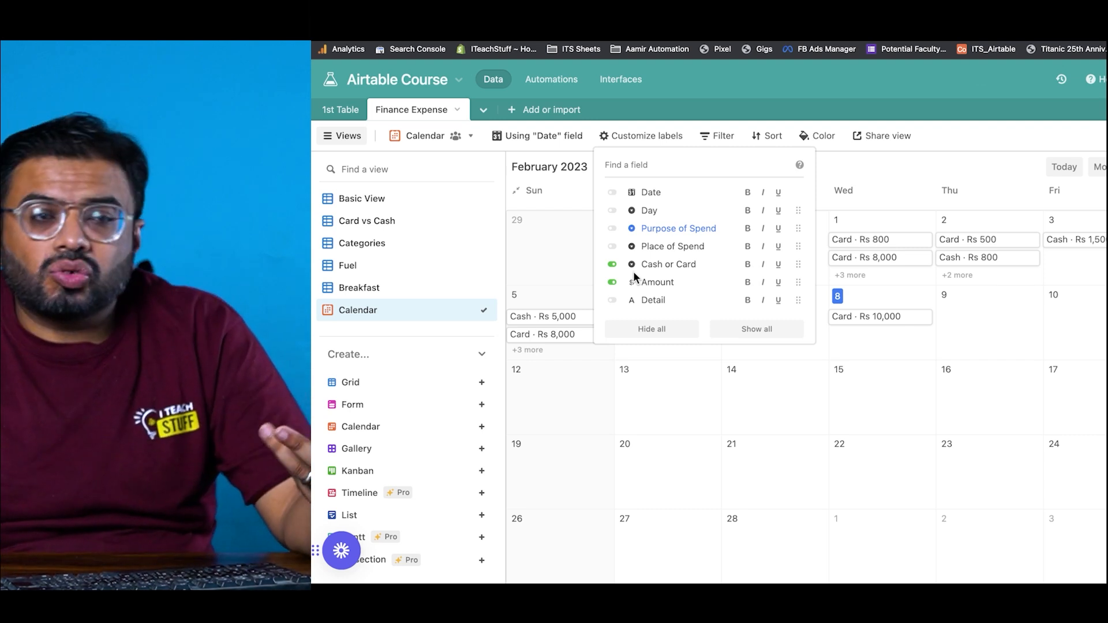
pyautogui.click(445, 325)
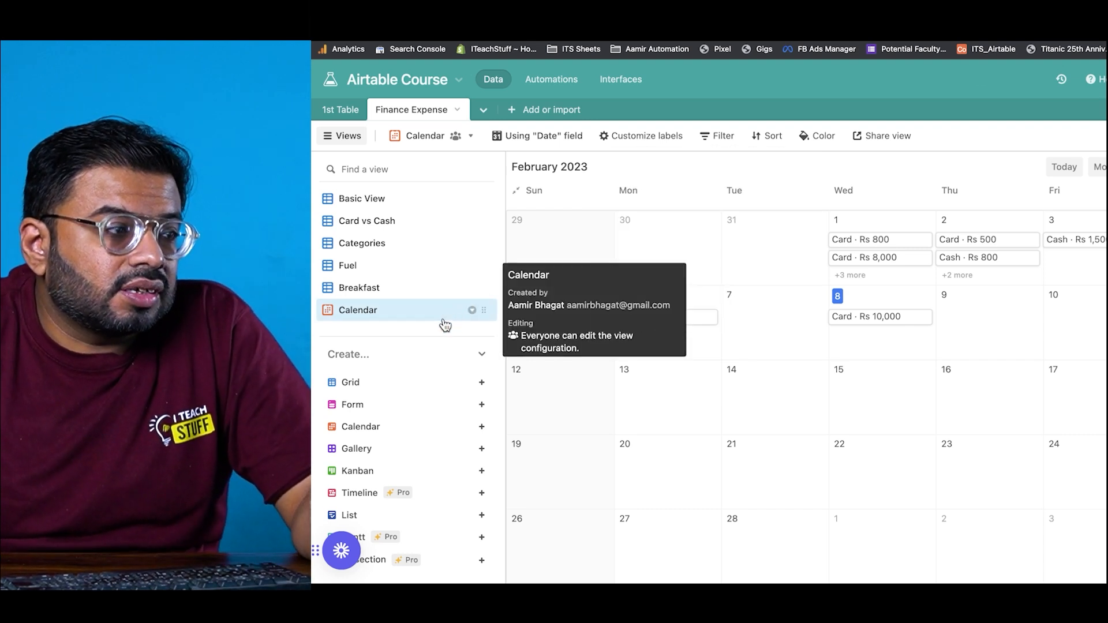
# Step: Create a Kanban view stacked by Purpose of Spend and scroll across its columns
pyautogui.click(427, 474)
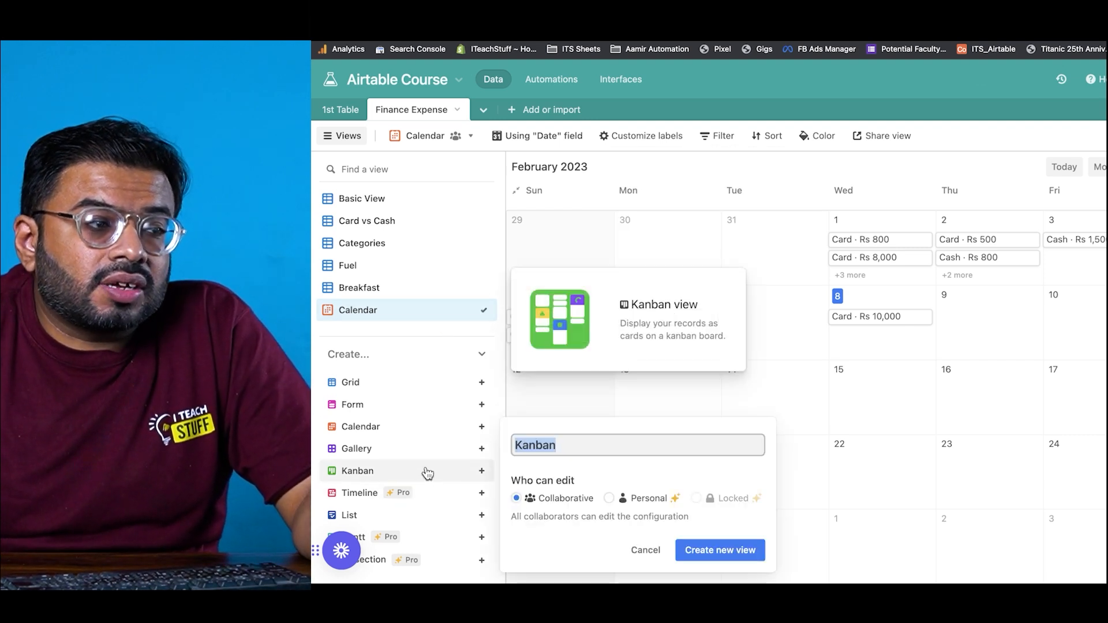
pyautogui.click(751, 553)
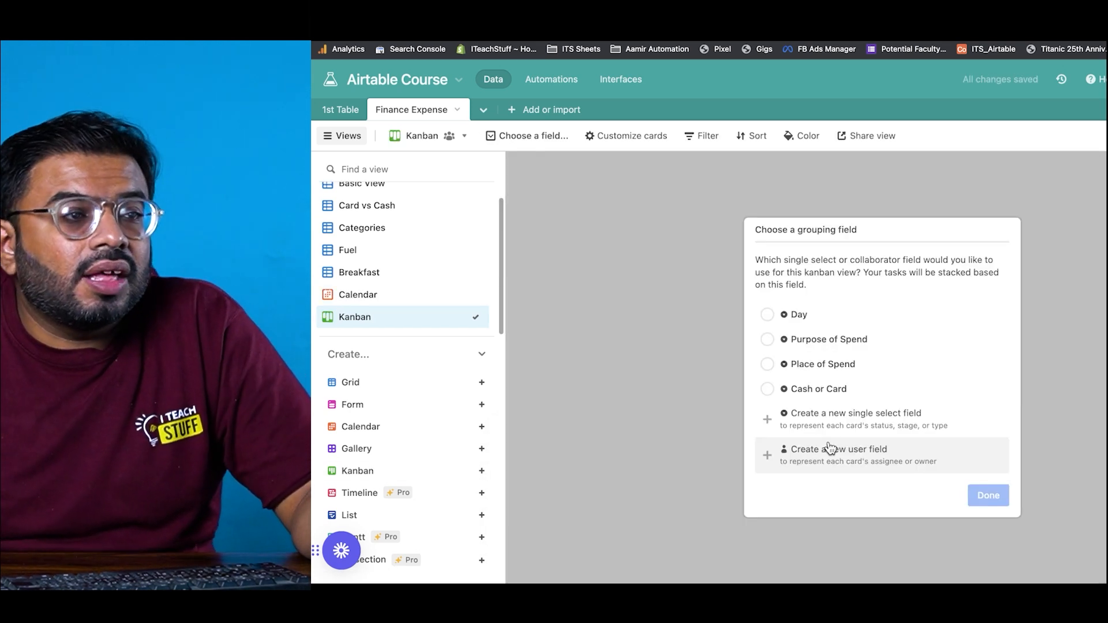
pyautogui.click(770, 343)
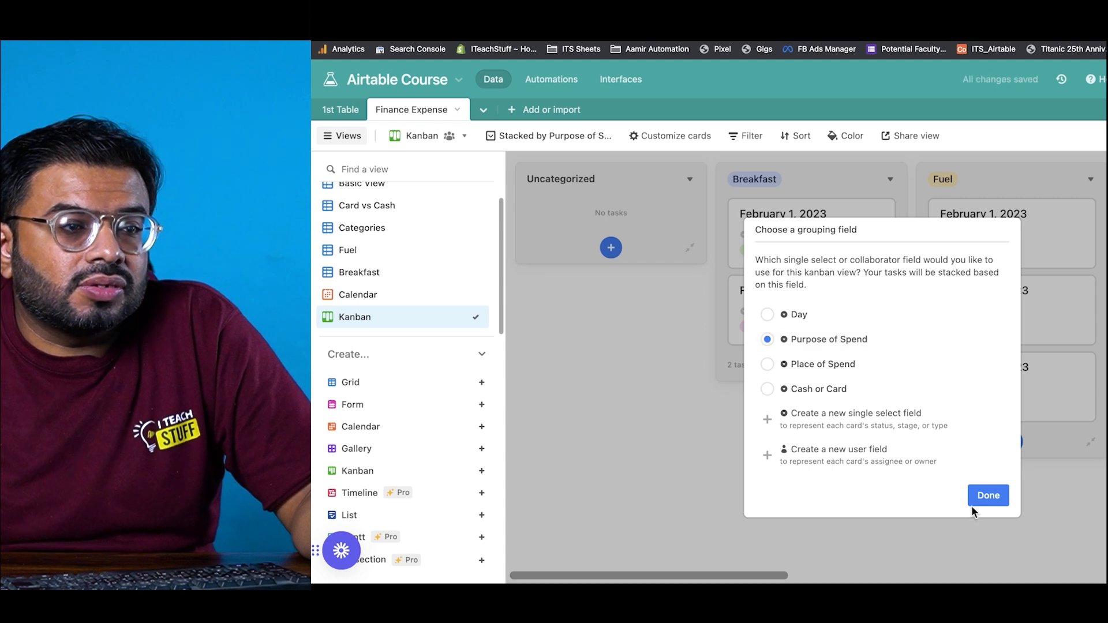
pyautogui.click(989, 497)
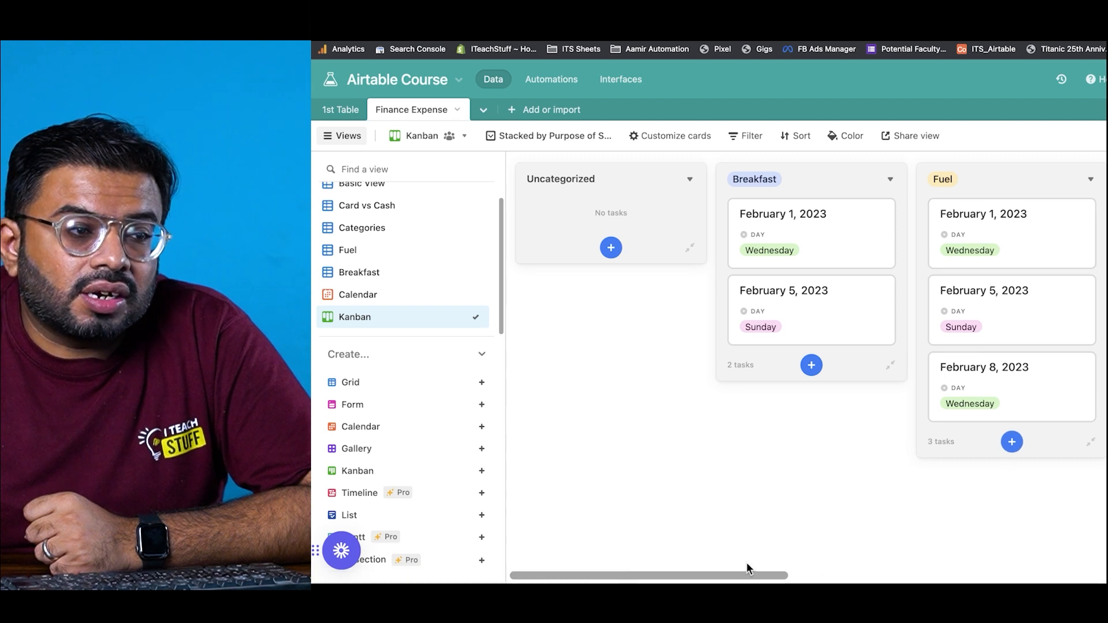
pyautogui.hscroll(10, 744, 577)
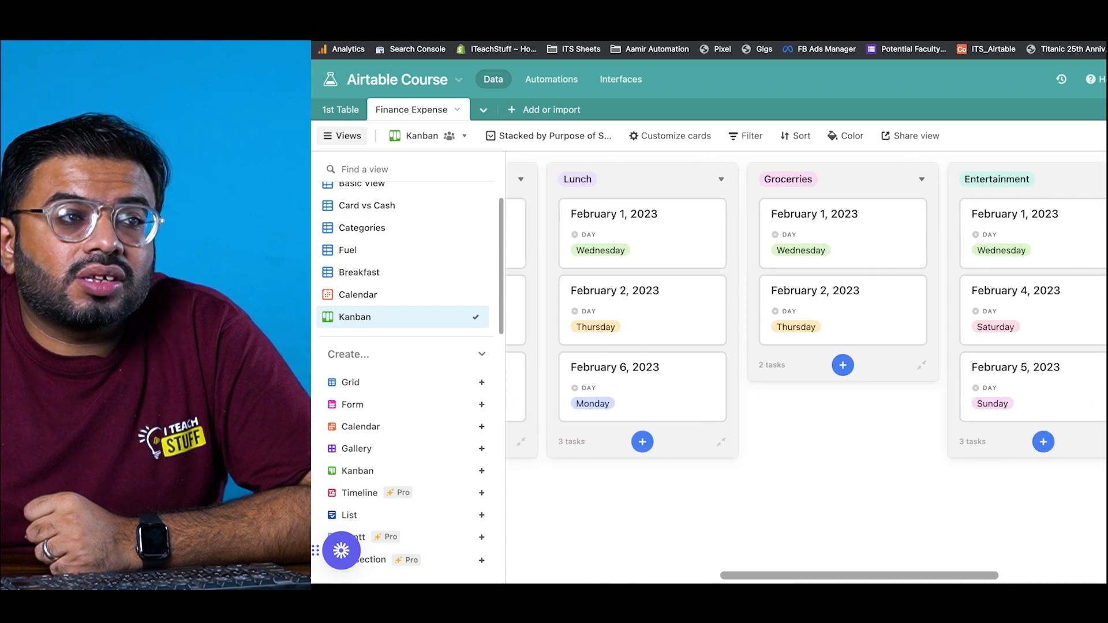
pyautogui.hscroll(1, 807, 369)
pyautogui.hscroll(-8, 863, 577)
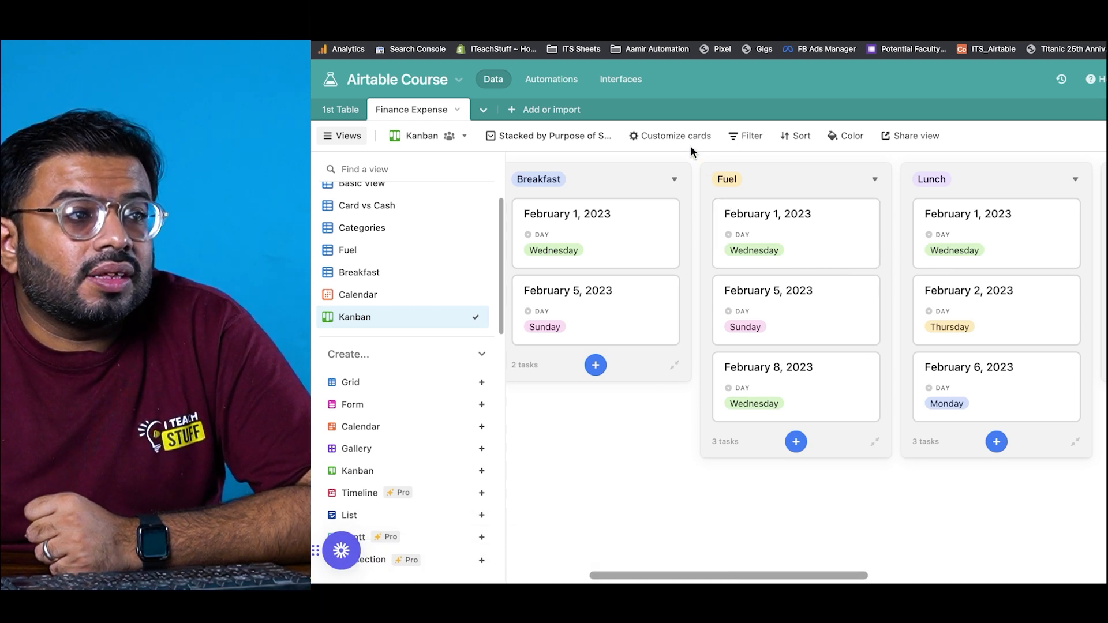
# Step: Hide Day on the kanban cards and show Amount and Place of Spend instead
pyautogui.click(678, 136)
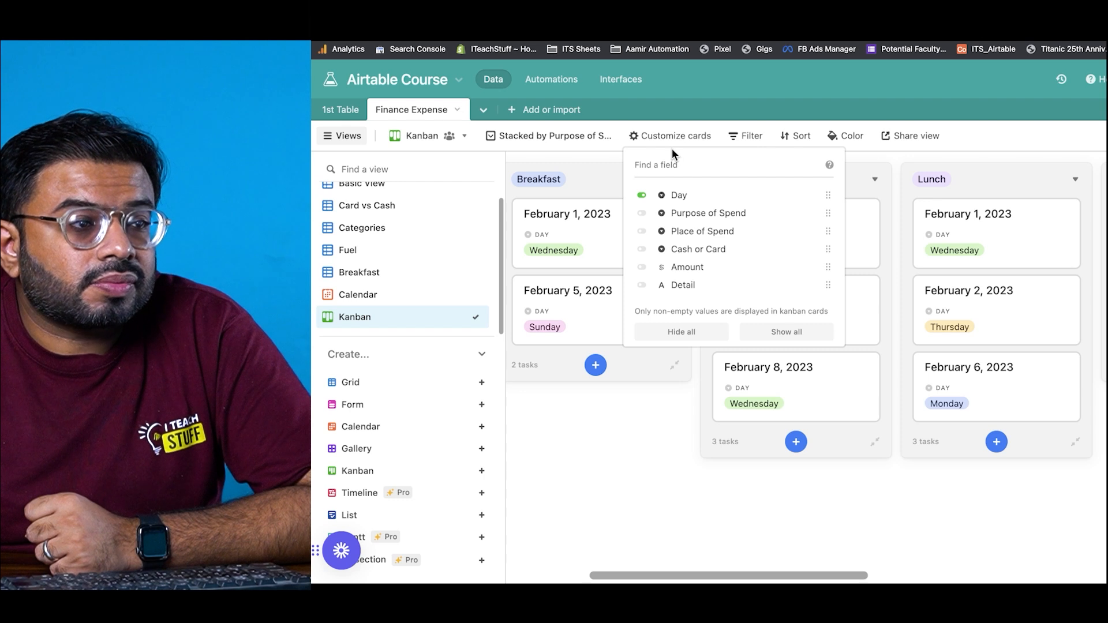
pyautogui.click(643, 196)
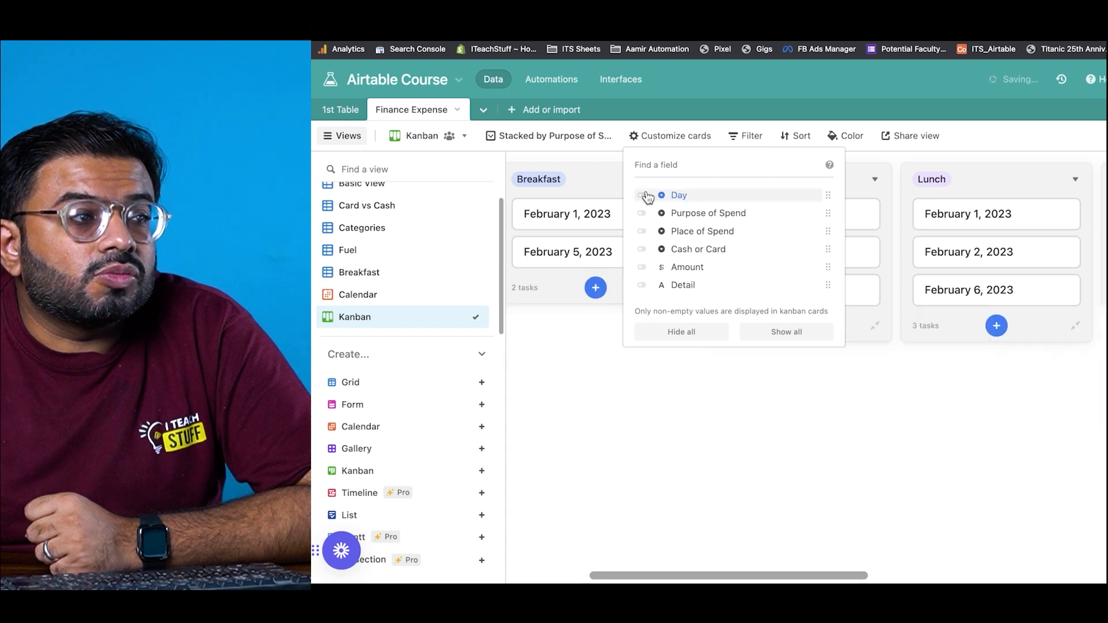
pyautogui.click(642, 268)
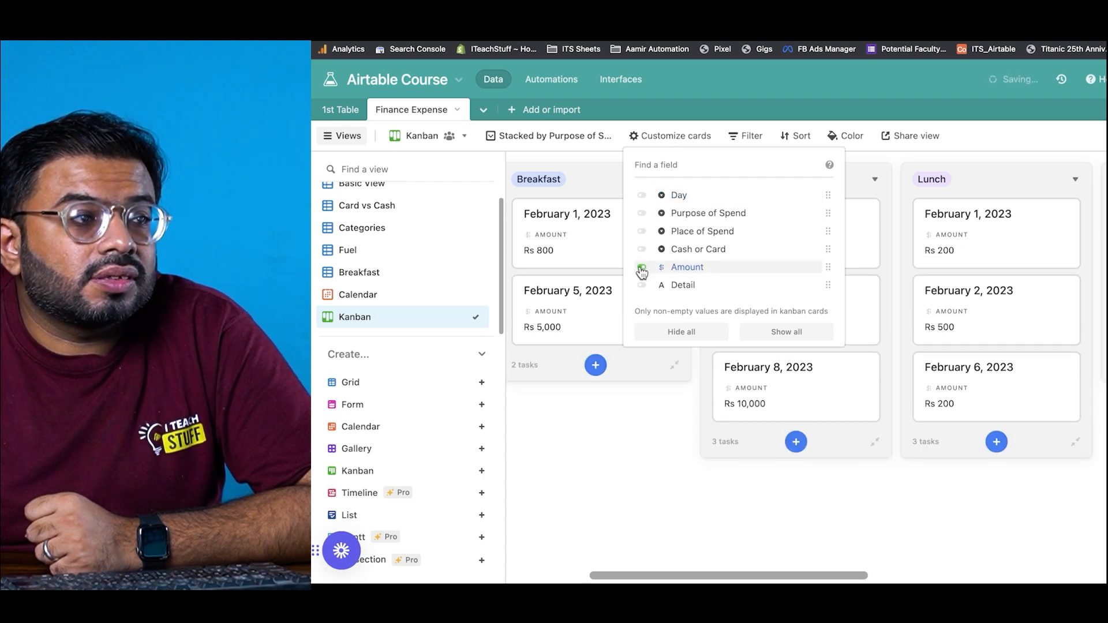
pyautogui.click(642, 232)
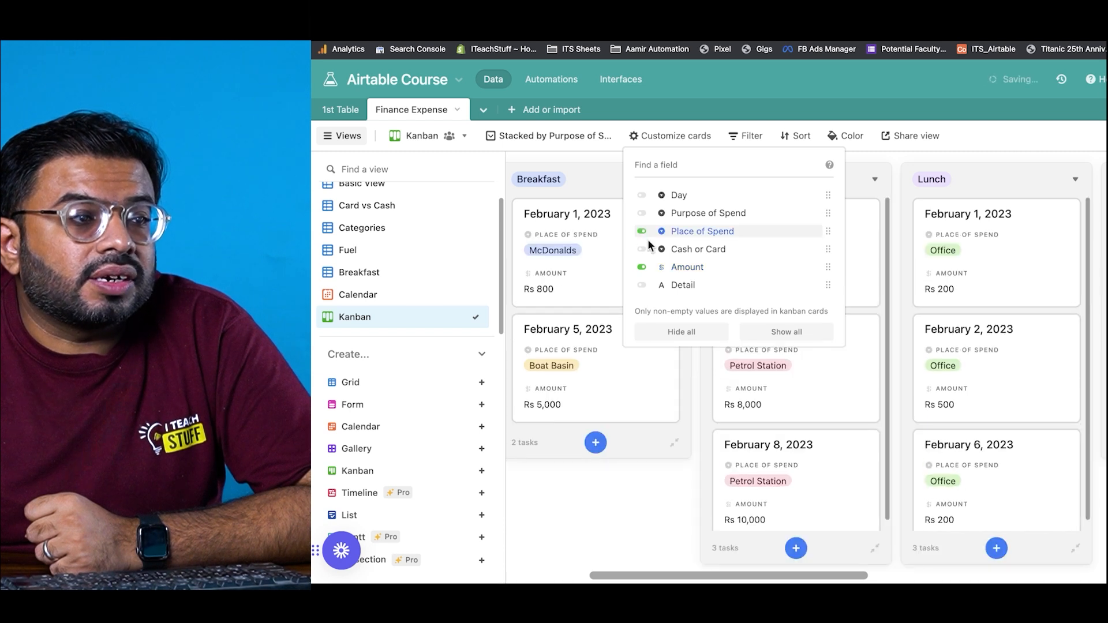
pyautogui.click(697, 440)
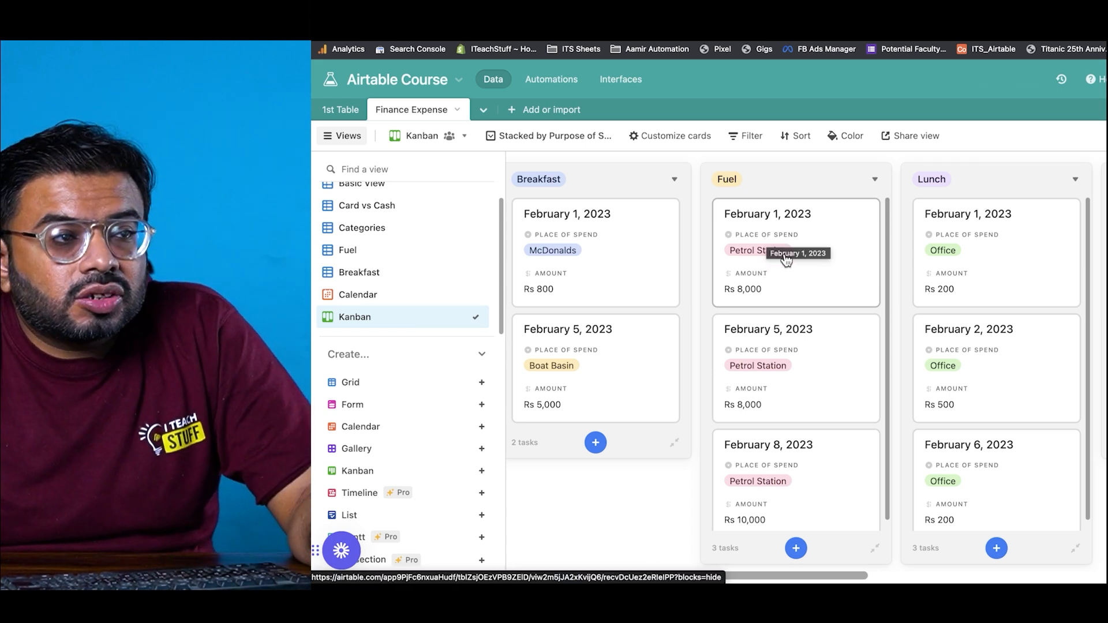
pyautogui.moveTo(793, 245); pyautogui.dragTo(619, 237)
pyautogui.scroll(1, 349, 231)
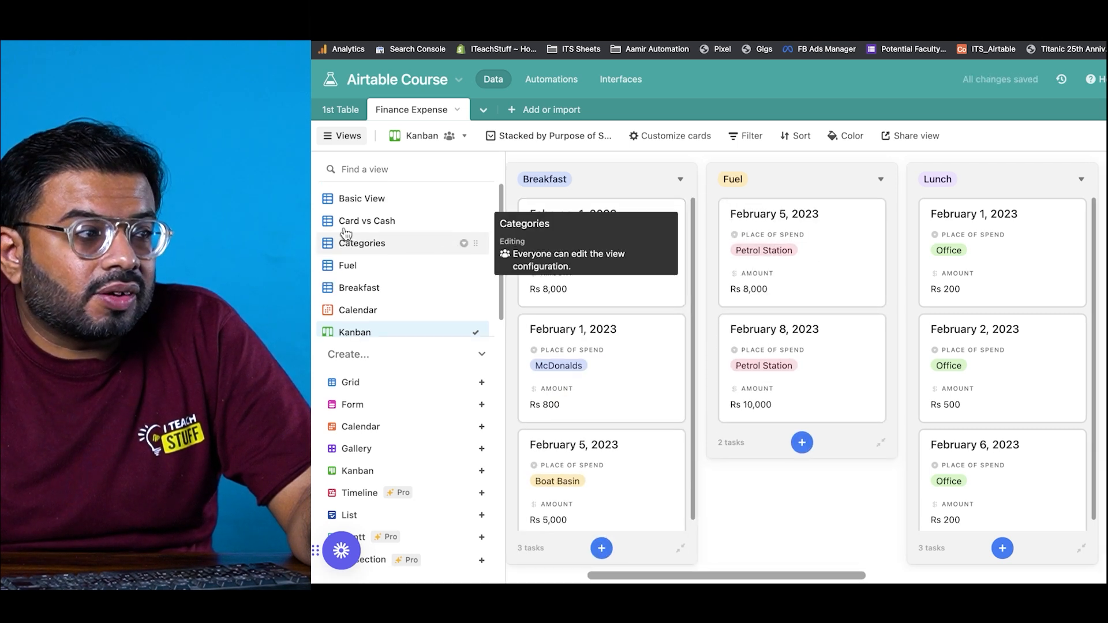
pyautogui.click(360, 200)
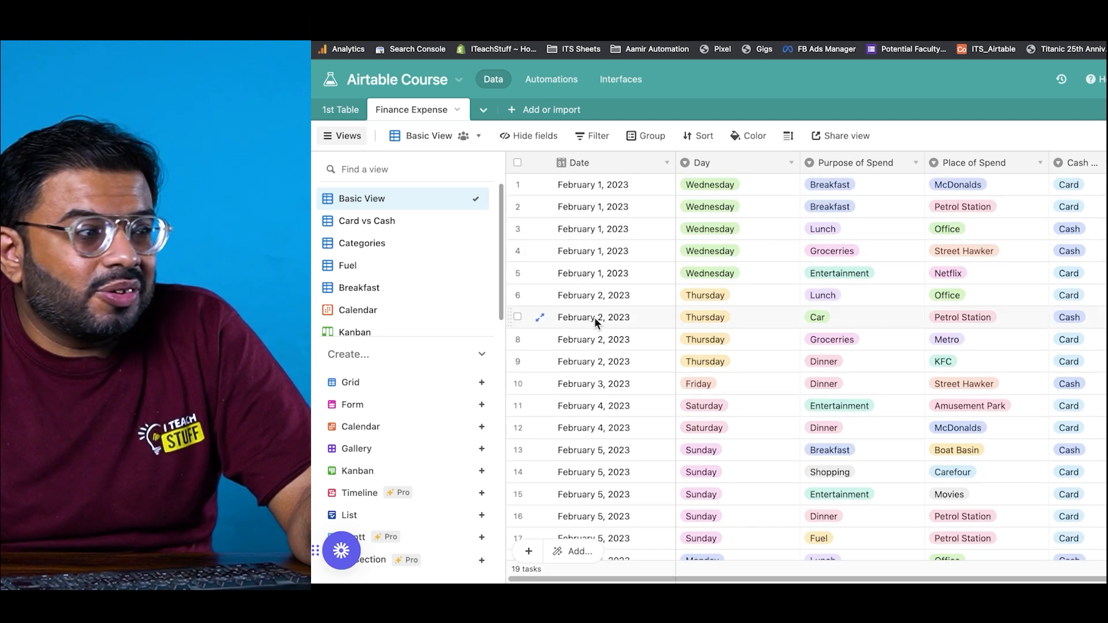
pyautogui.click(457, 332)
pyautogui.moveTo(642, 231); pyautogui.dragTo(814, 237)
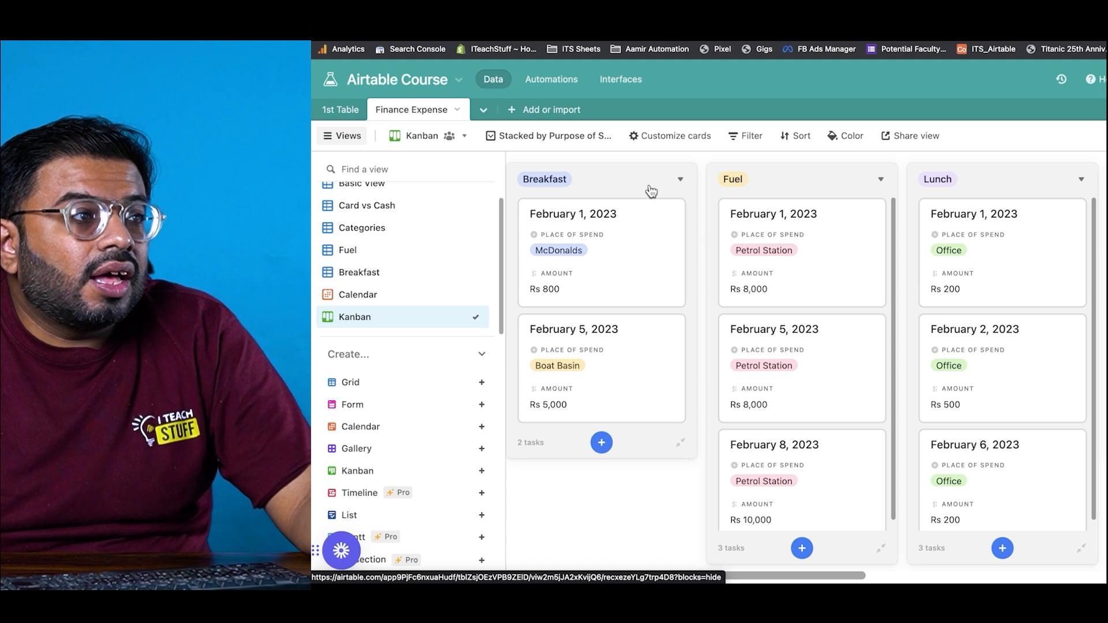
# Step: Restack the expense kanban by the Cash or Card field
pyautogui.click(571, 142)
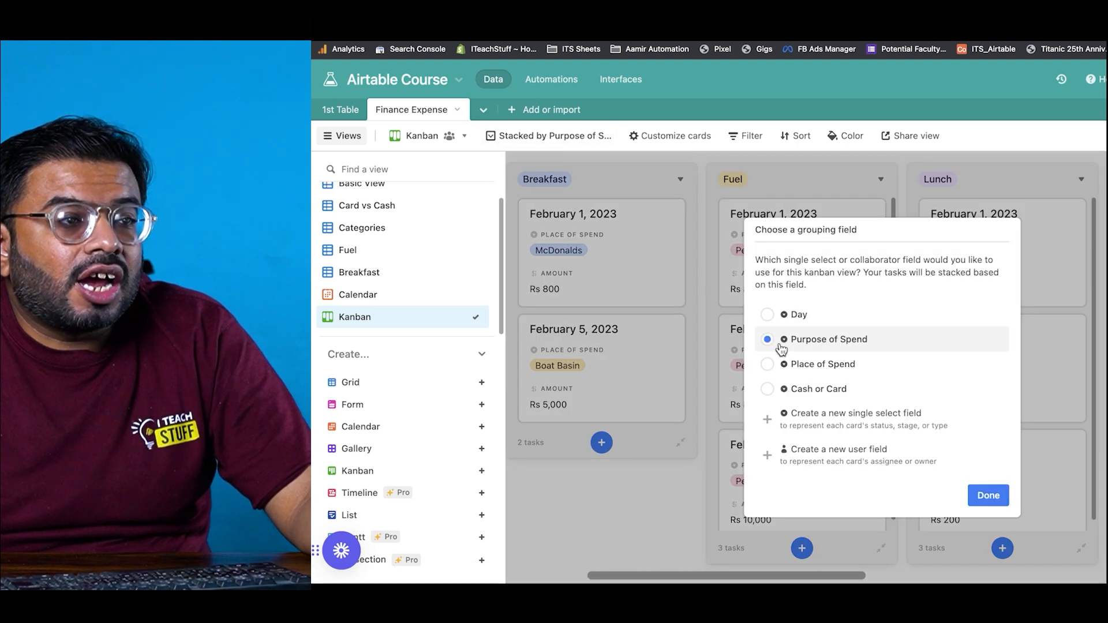
pyautogui.click(770, 388)
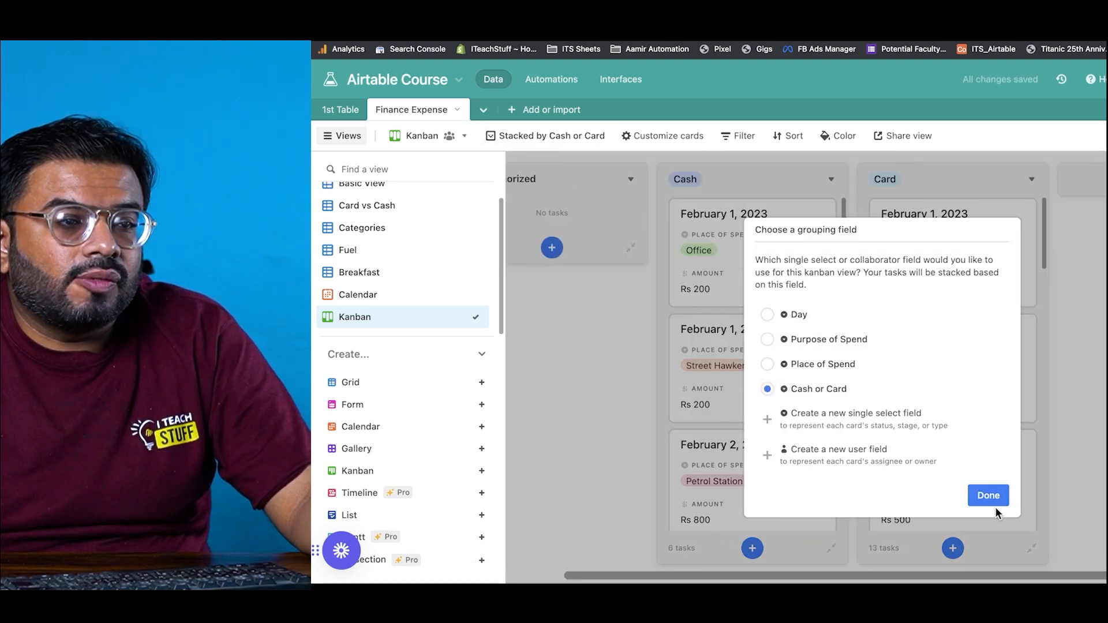
pyautogui.click(993, 501)
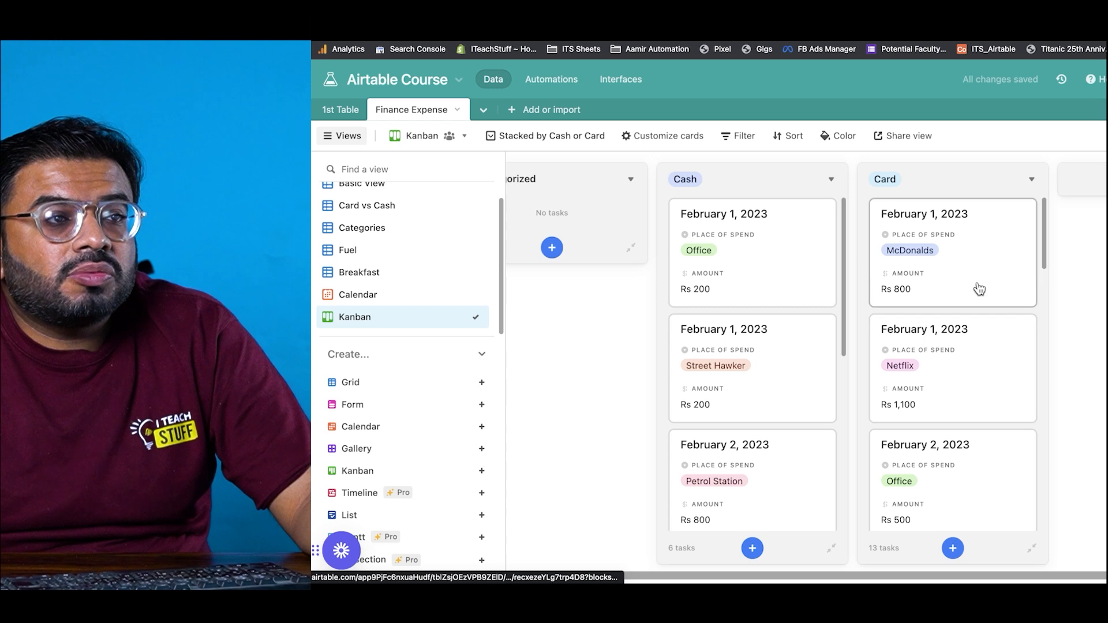
# Step: Move the McDonalds and Metro Rs 15,000 cards to Cash and the Feb 1 Office card to Card
pyautogui.moveTo(973, 270); pyautogui.dragTo(813, 263)
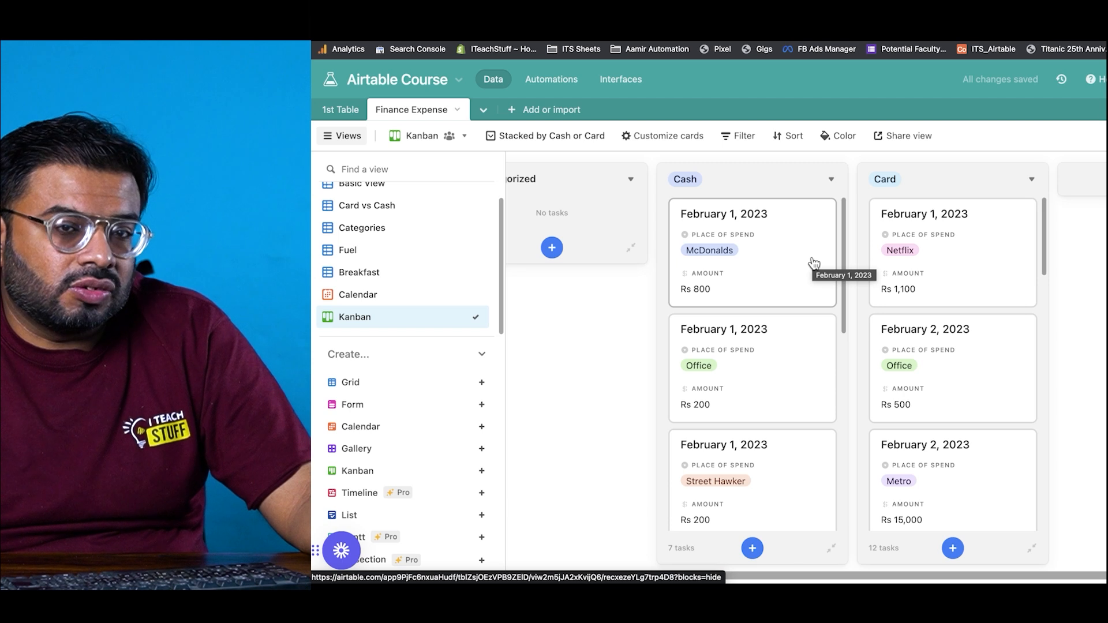
pyautogui.moveTo(765, 399); pyautogui.dragTo(977, 352)
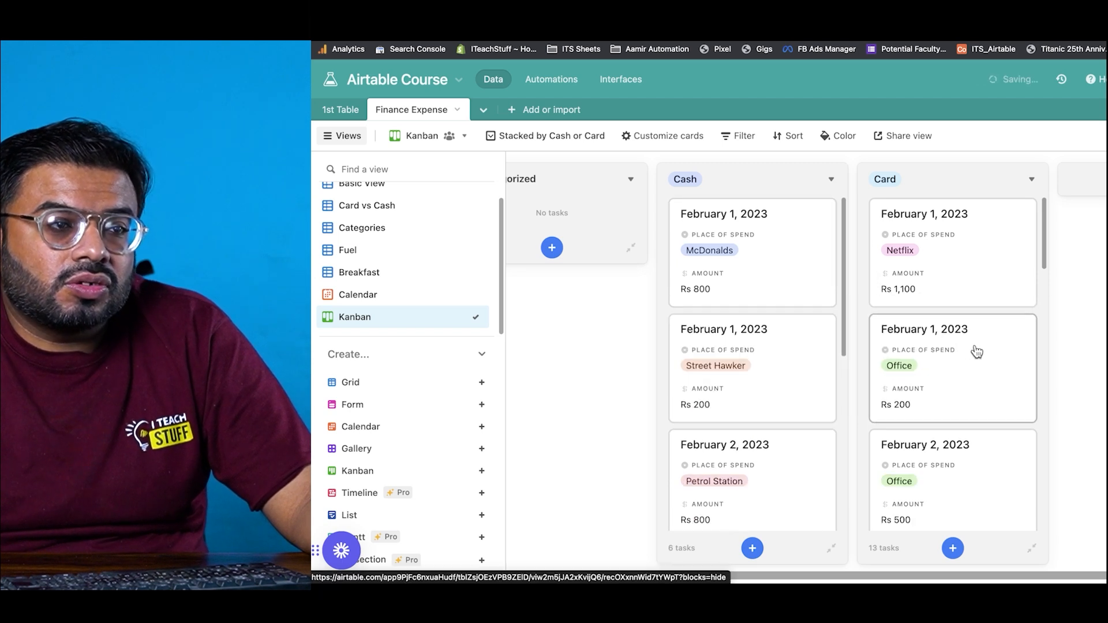
pyautogui.scroll(-3, 963, 391)
pyautogui.moveTo(953, 426); pyautogui.dragTo(774, 403)
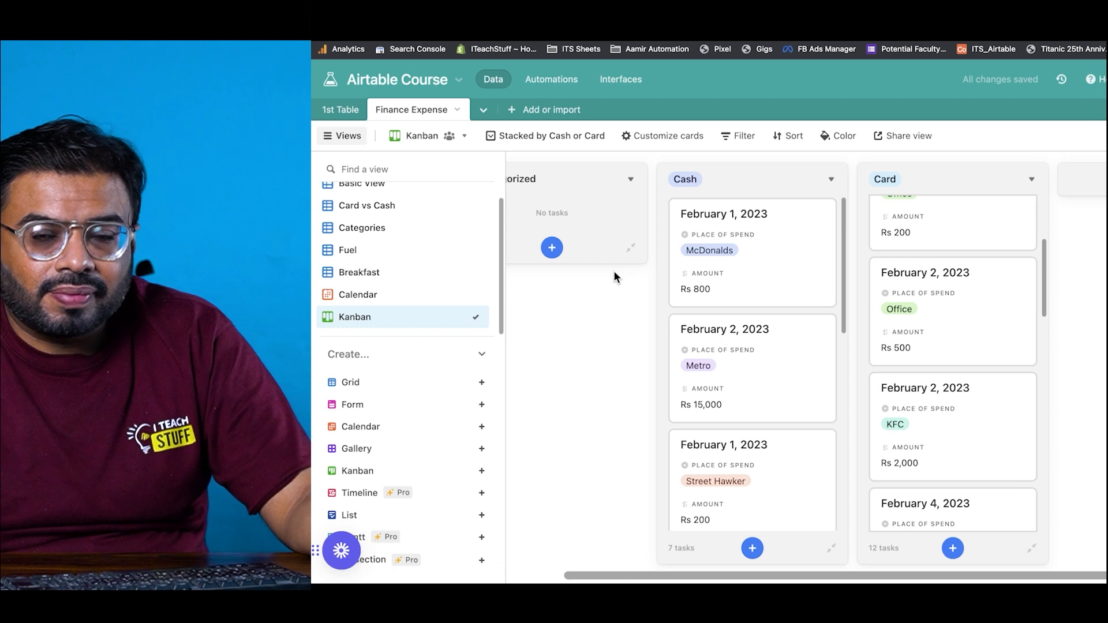
pyautogui.moveTo(412, 493)
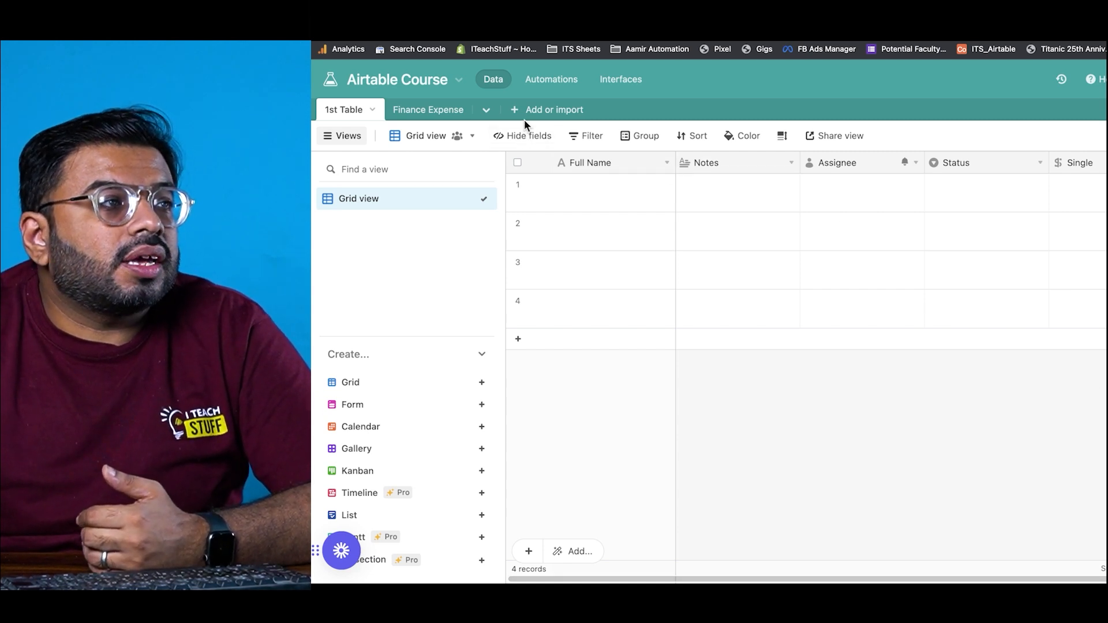
# Step: Create a new empty base from the home page and name it ITS Tasks
pyautogui.click(334, 80)
pyautogui.click(882, 450)
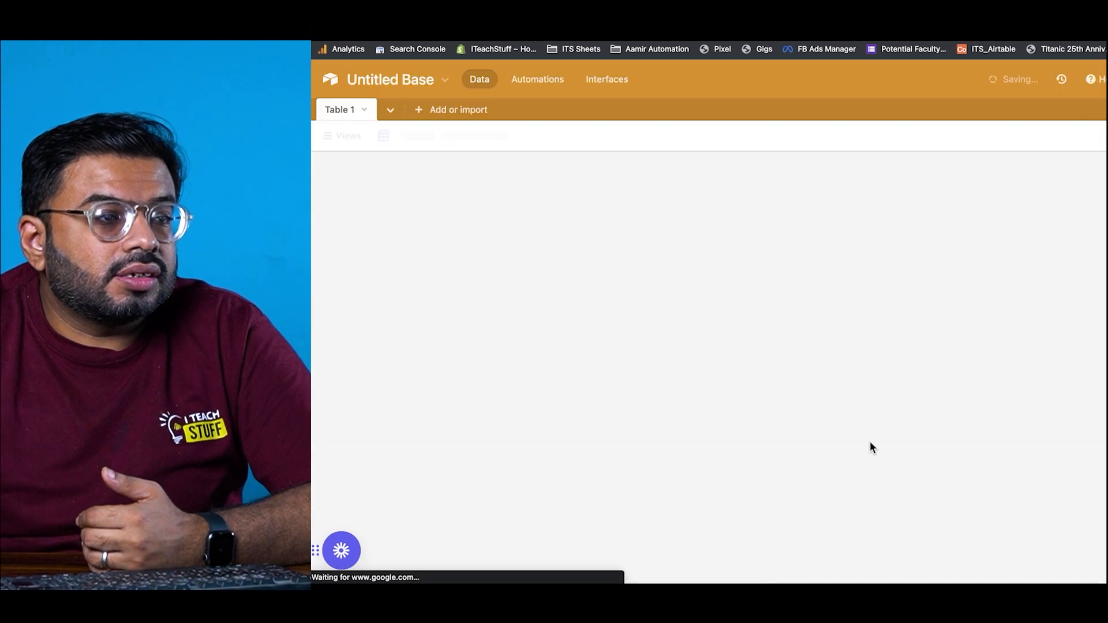
pyautogui.click(359, 81)
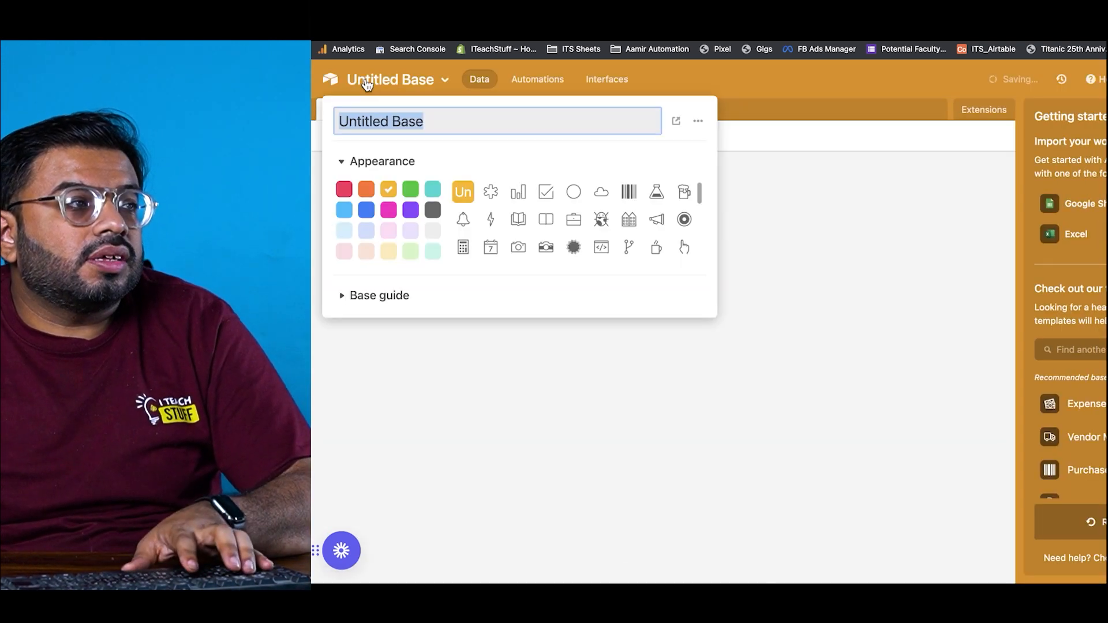
pyautogui.write('ITS To Do')
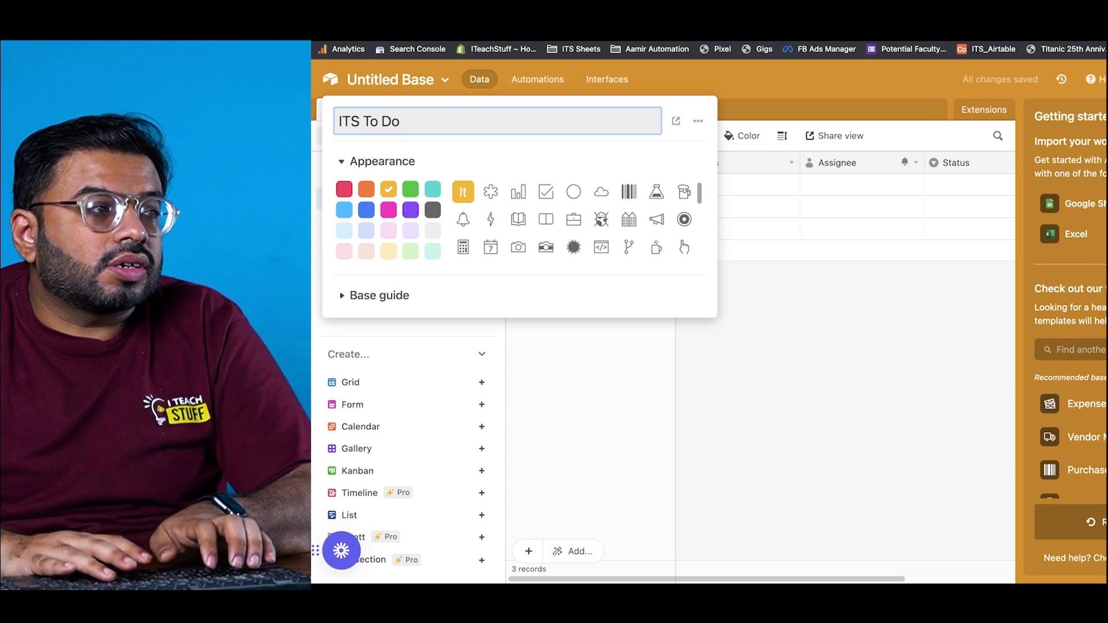
pyautogui.press('BackSpace')
pyautogui.press('BackSpace')
pyautogui.press('BackSpace')
pyautogui.press('BackSpace')
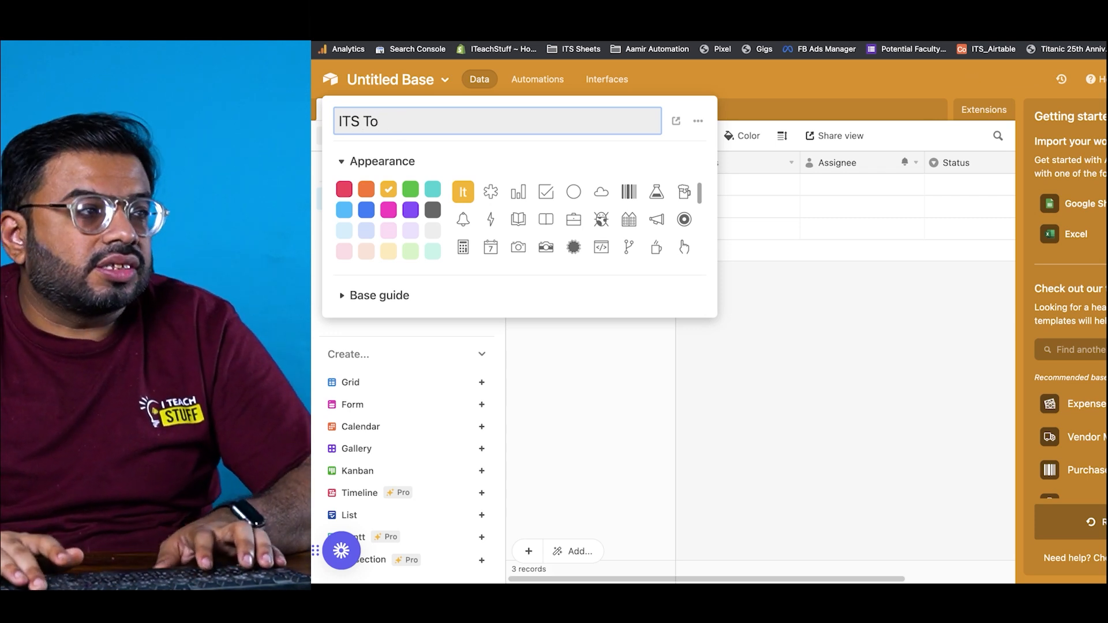
pyautogui.write('asks')
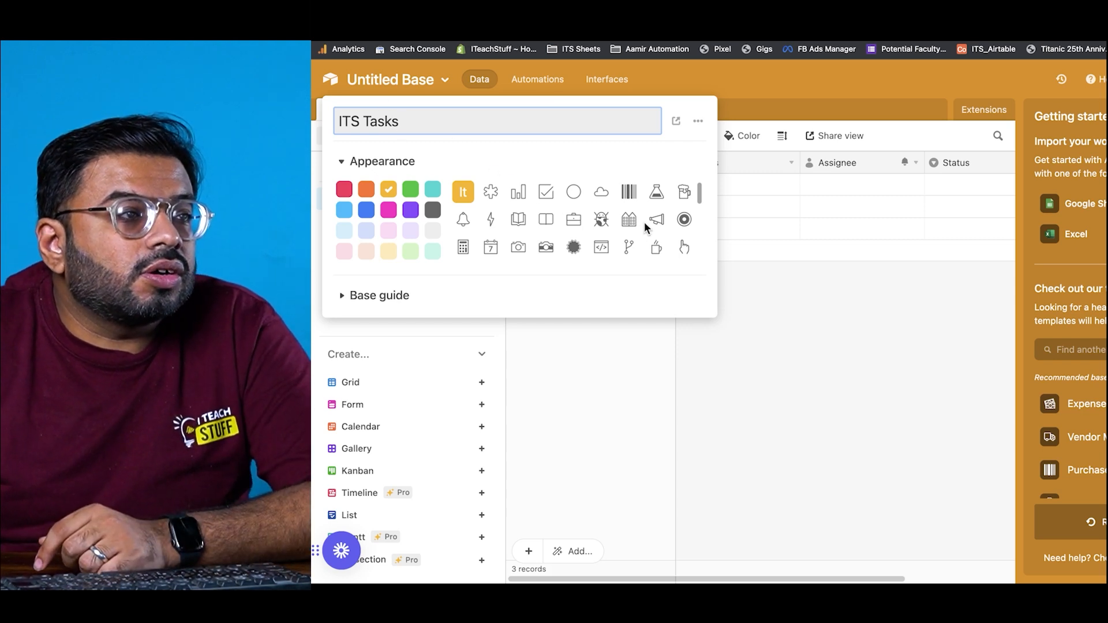
pyautogui.press('Return')
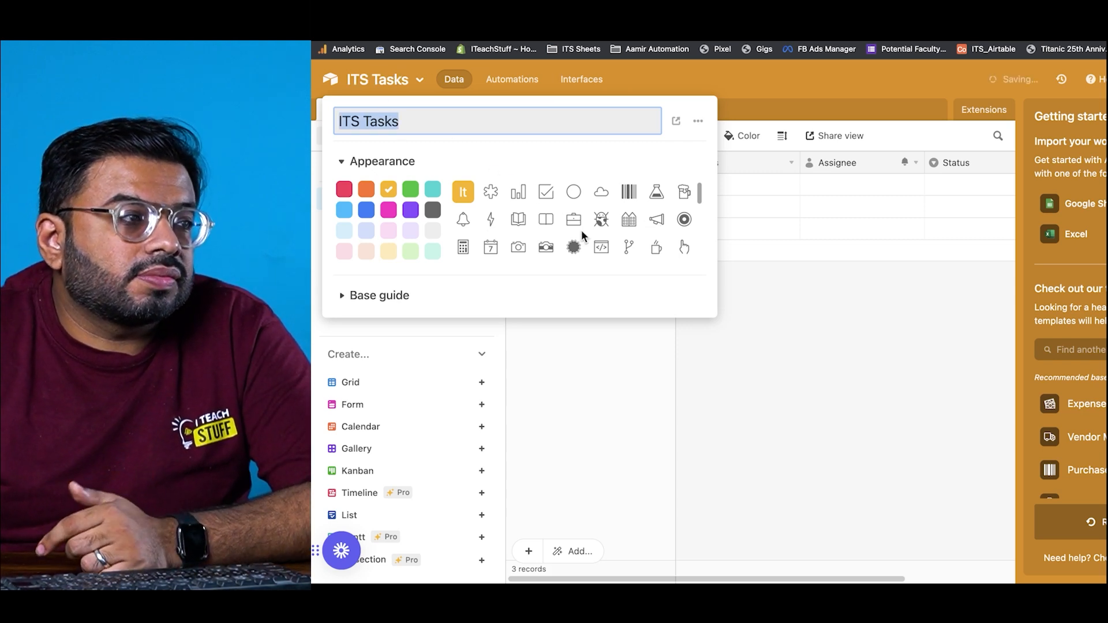
# Step: Give the ITS Tasks base an orange colour and close its settings
pyautogui.click(366, 191)
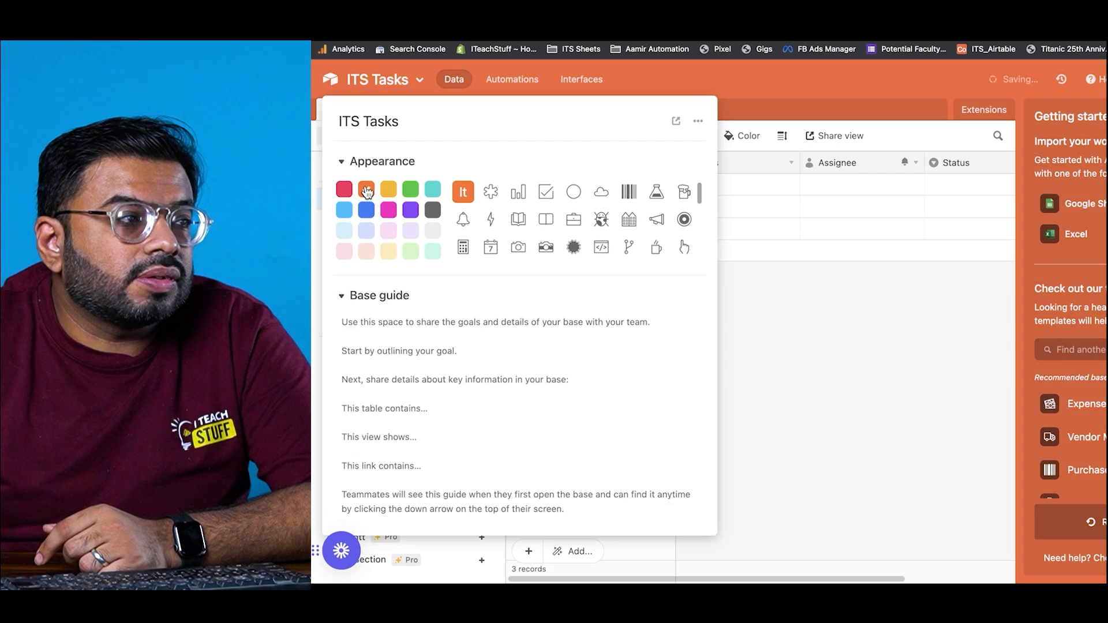
pyautogui.click(1105, 117)
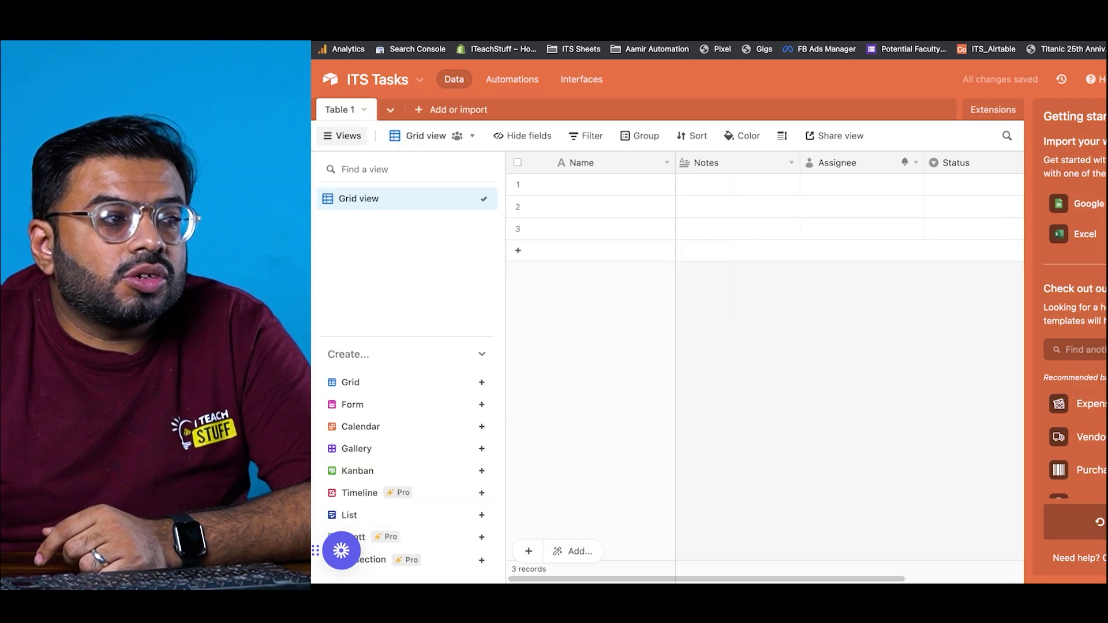
pyautogui.click(349, 115)
pyautogui.click(358, 87)
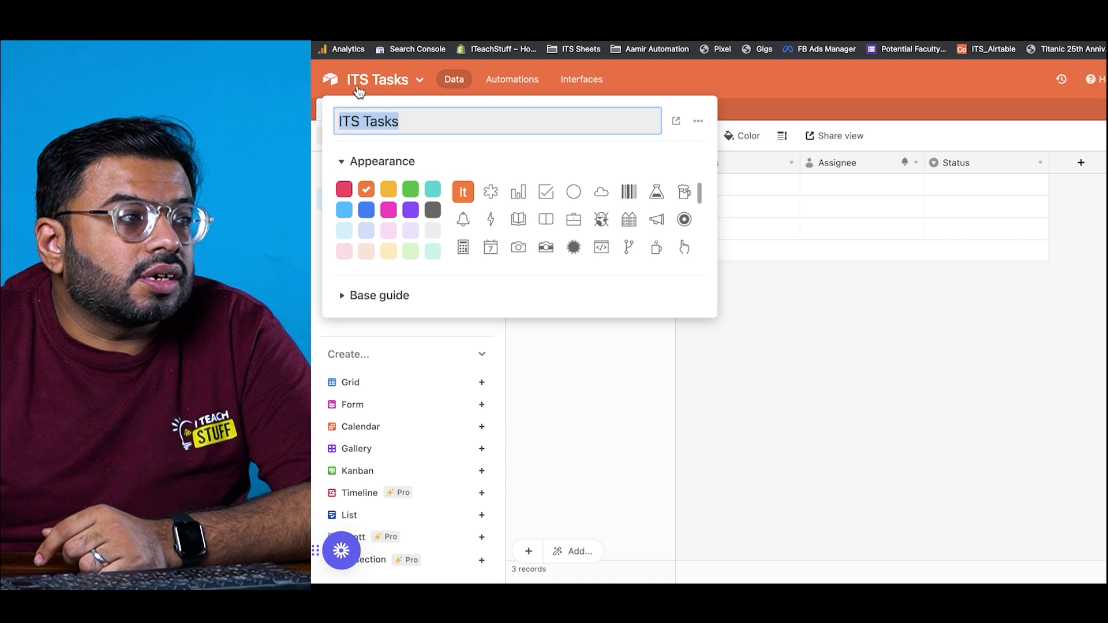
pyautogui.click(666, 446)
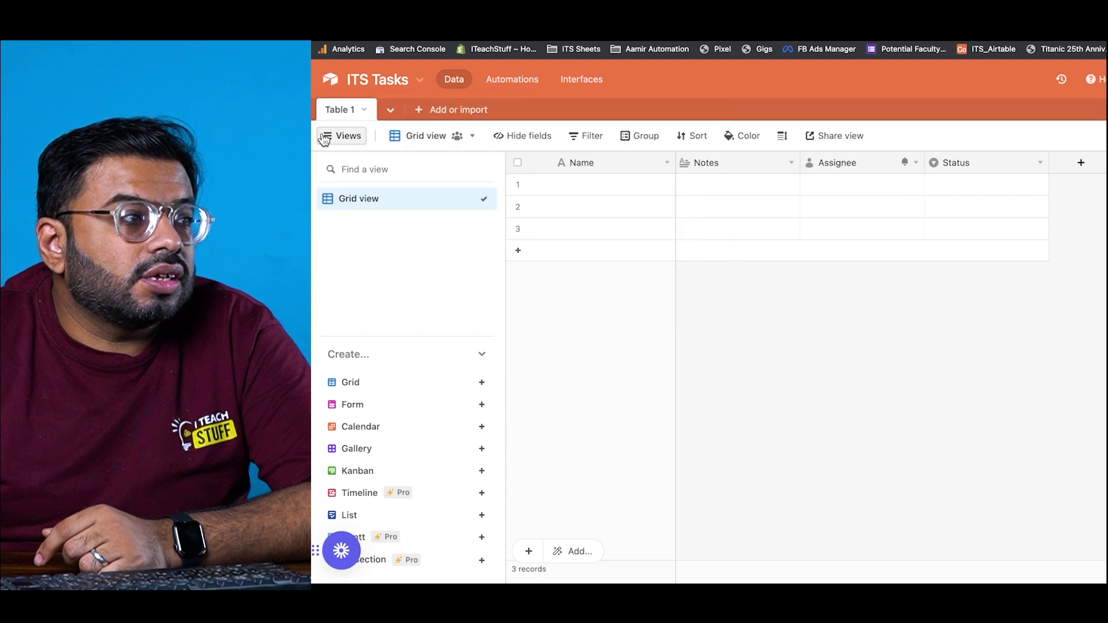
# Step: Rename Table 1 to Tasks and save the new name
pyautogui.click(347, 115)
pyautogui.moveTo(352, 158)
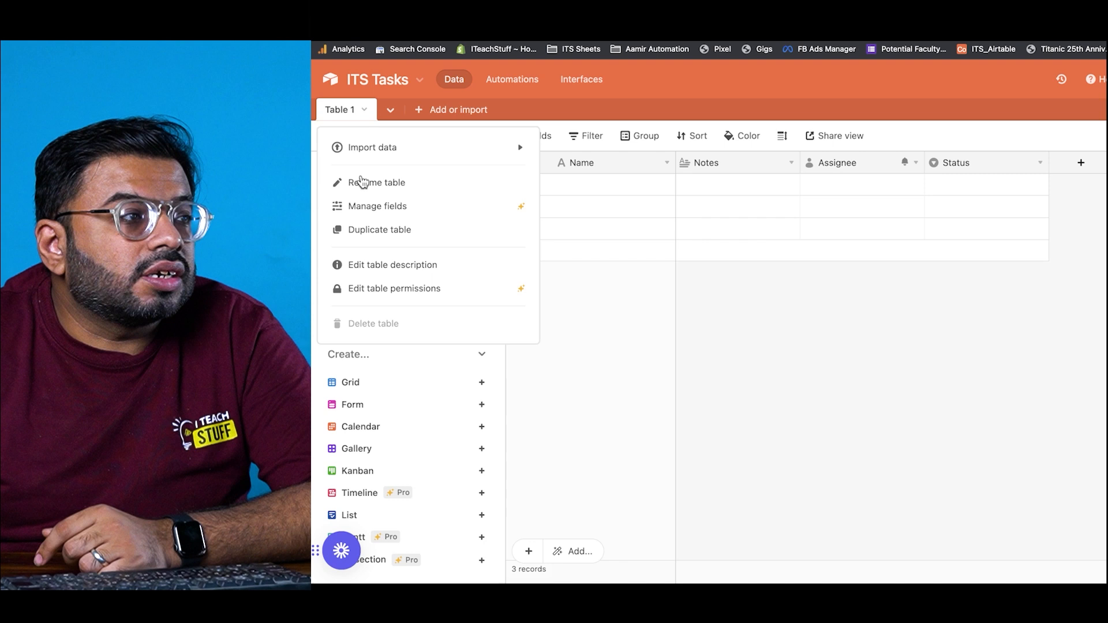
pyautogui.click(362, 182)
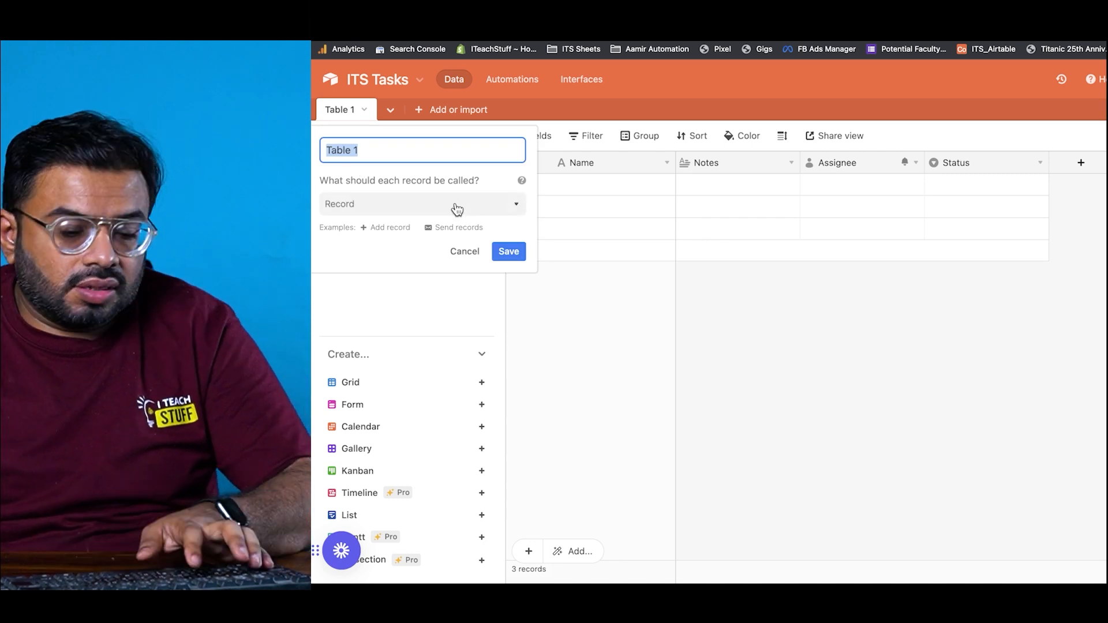
pyautogui.write('Tak')
pyautogui.press('BackSpace')
pyautogui.write('sks')
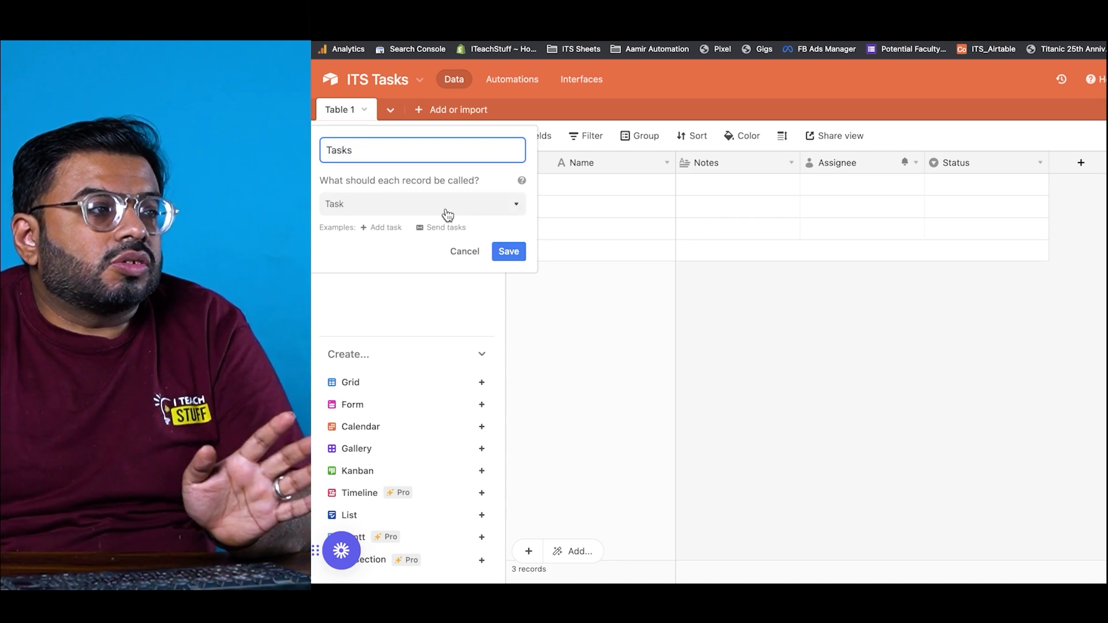
pyautogui.click(509, 252)
pyautogui.click(555, 186)
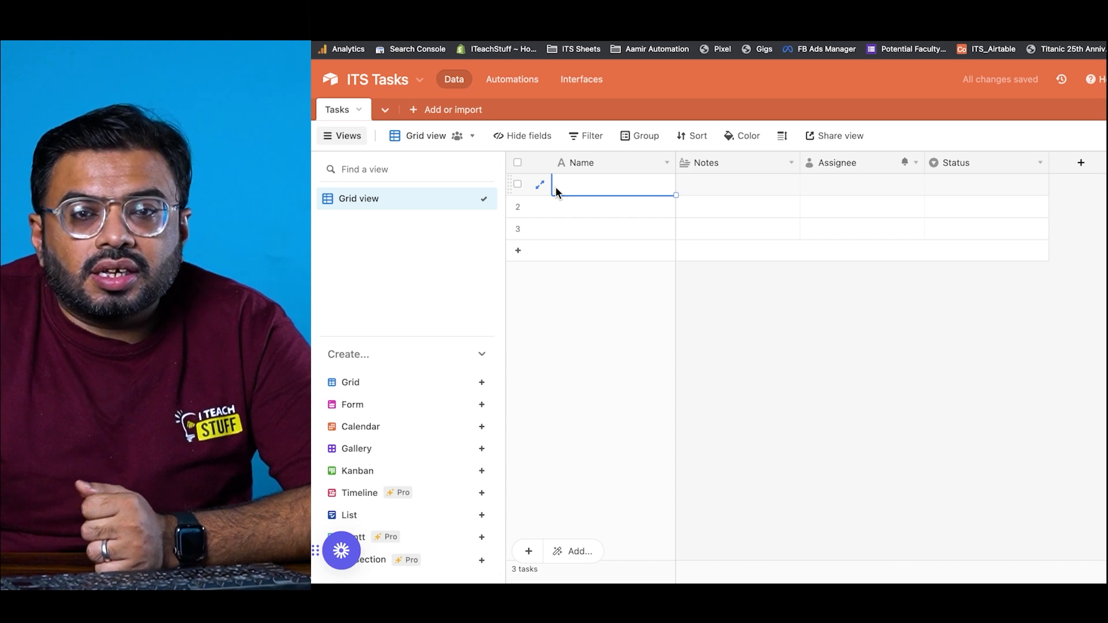
pyautogui.write('Make Social Media Posts')
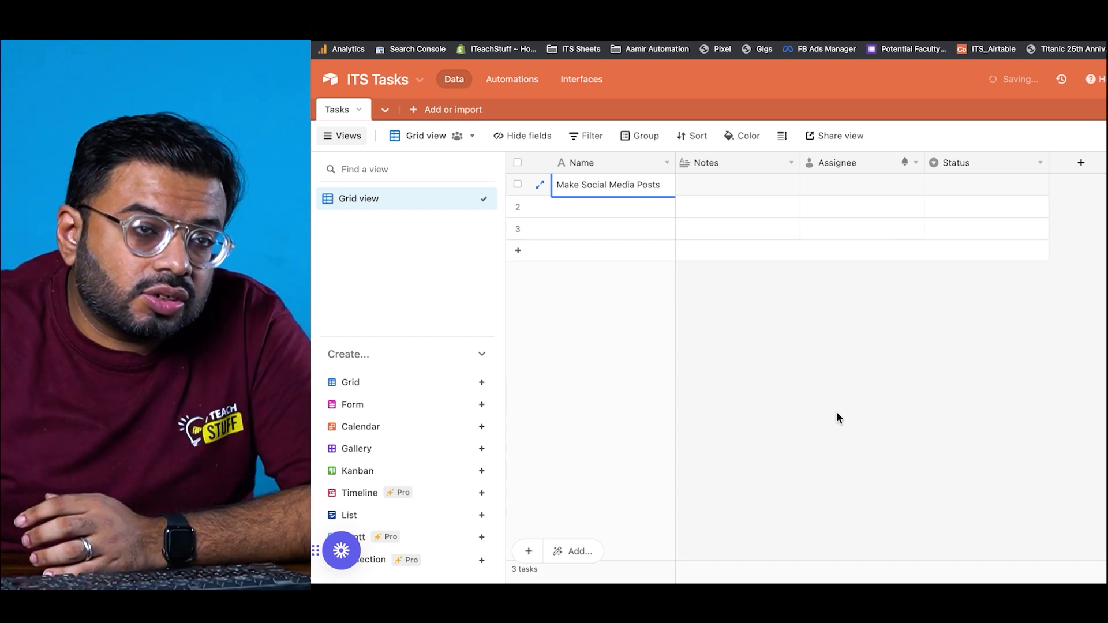
pyautogui.click(914, 447)
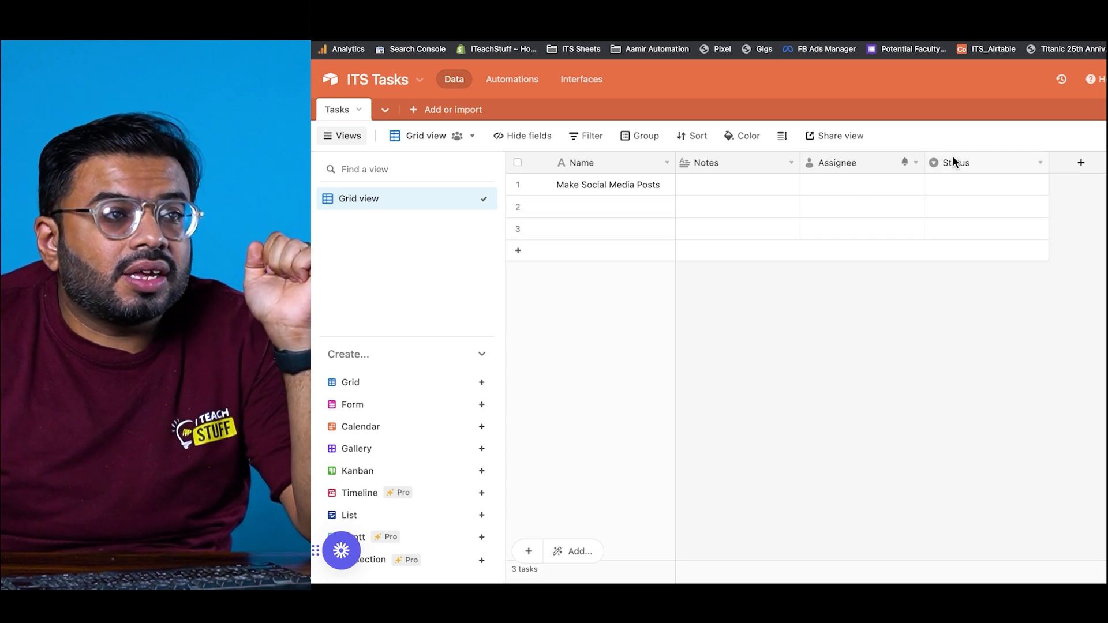
# Step: Start a new field named Department with the Single select type
pyautogui.click(1081, 162)
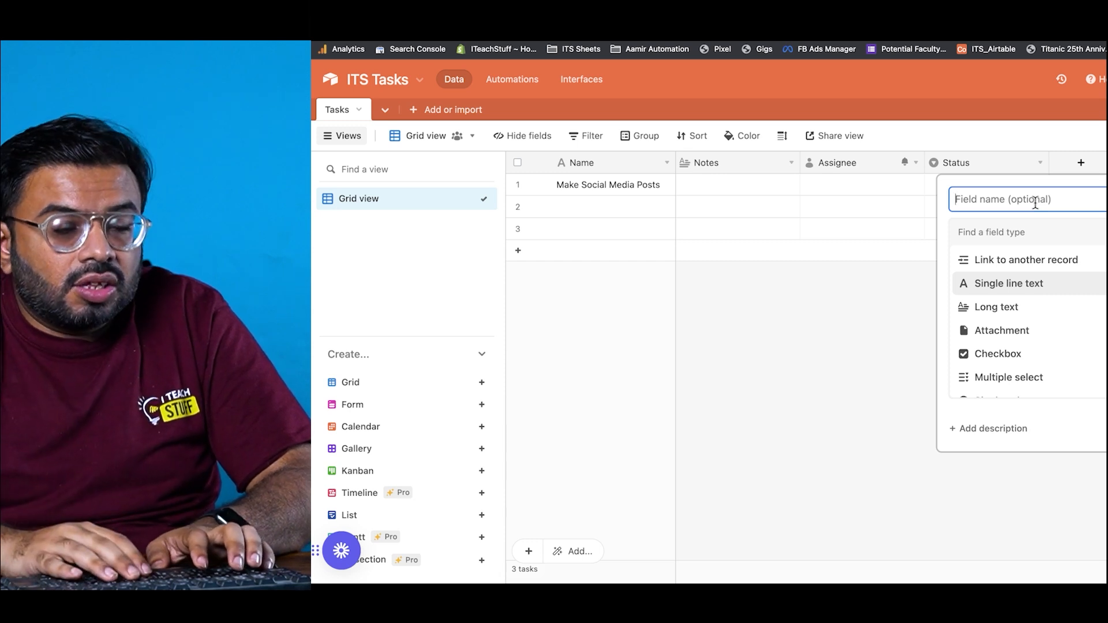
pyautogui.write('Department')
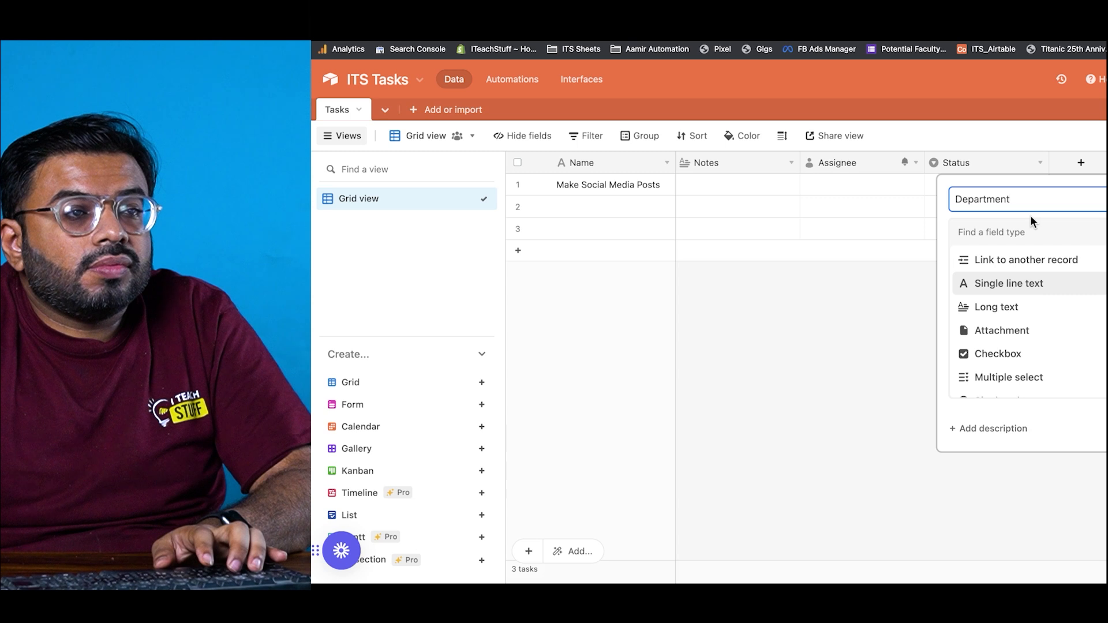
pyautogui.press('Tab')
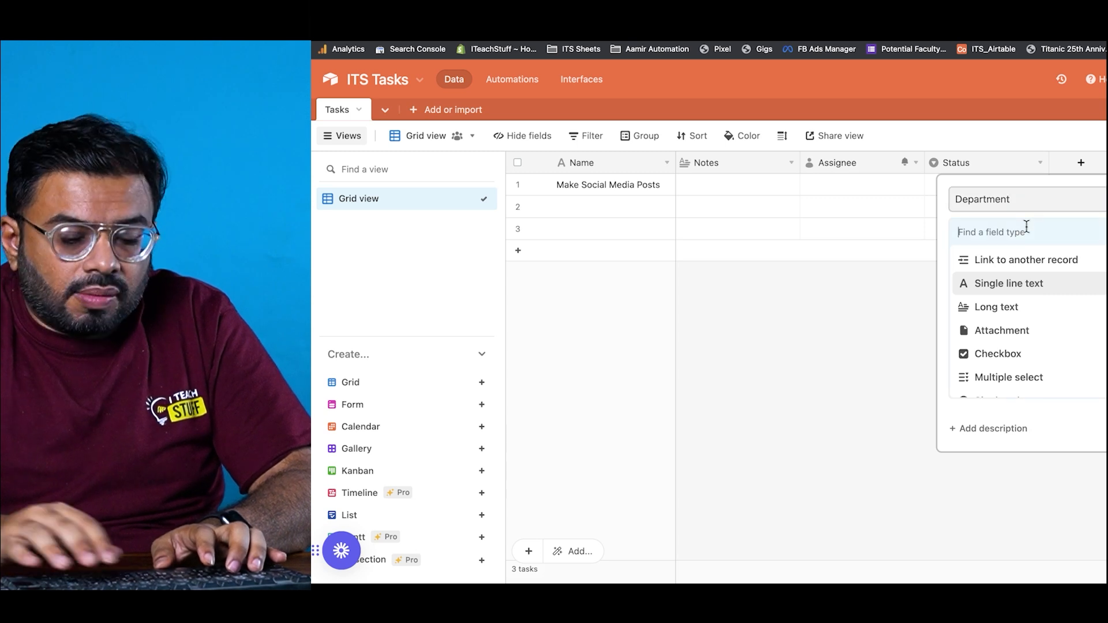
pyautogui.write('sin')
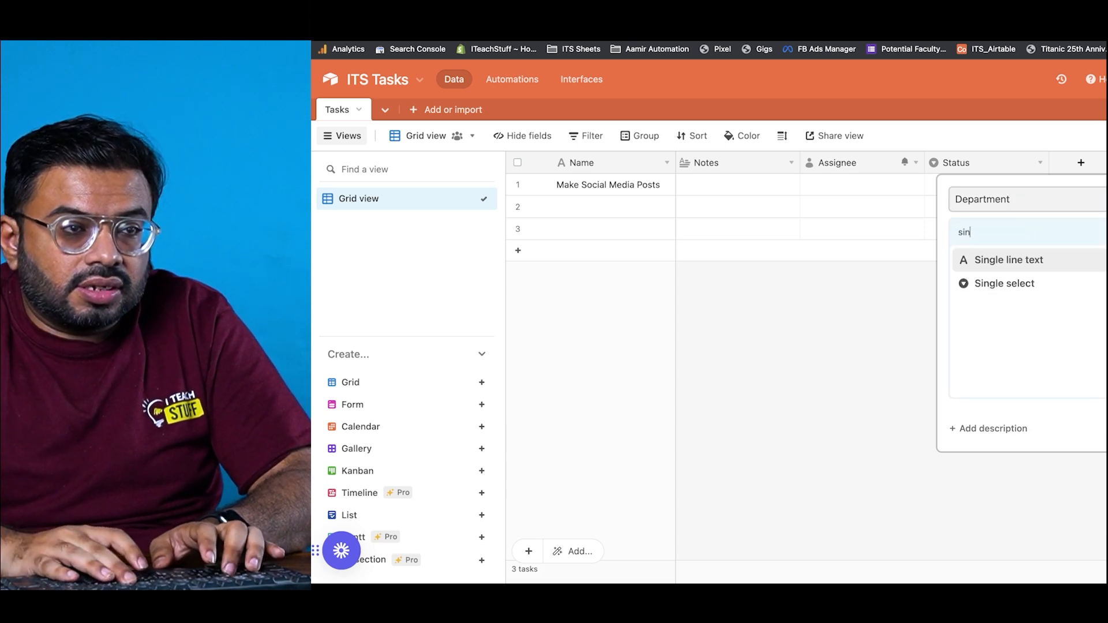
pyautogui.click(1003, 283)
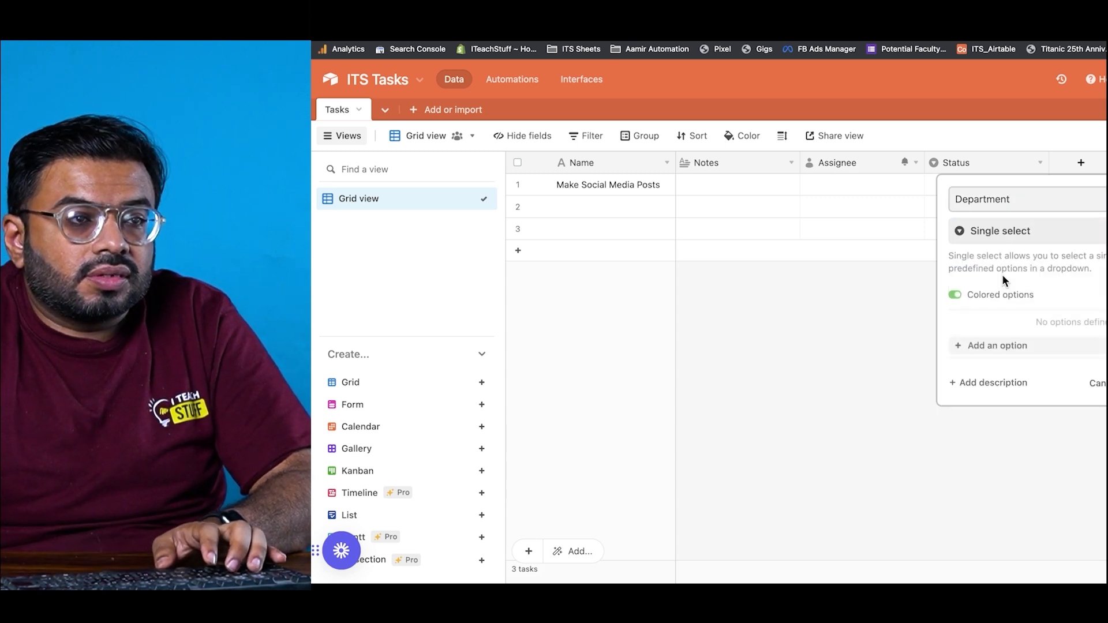
# Step: Add options Finance, Content, Design, Shoot and Edit, then create the field
pyautogui.click(1012, 345)
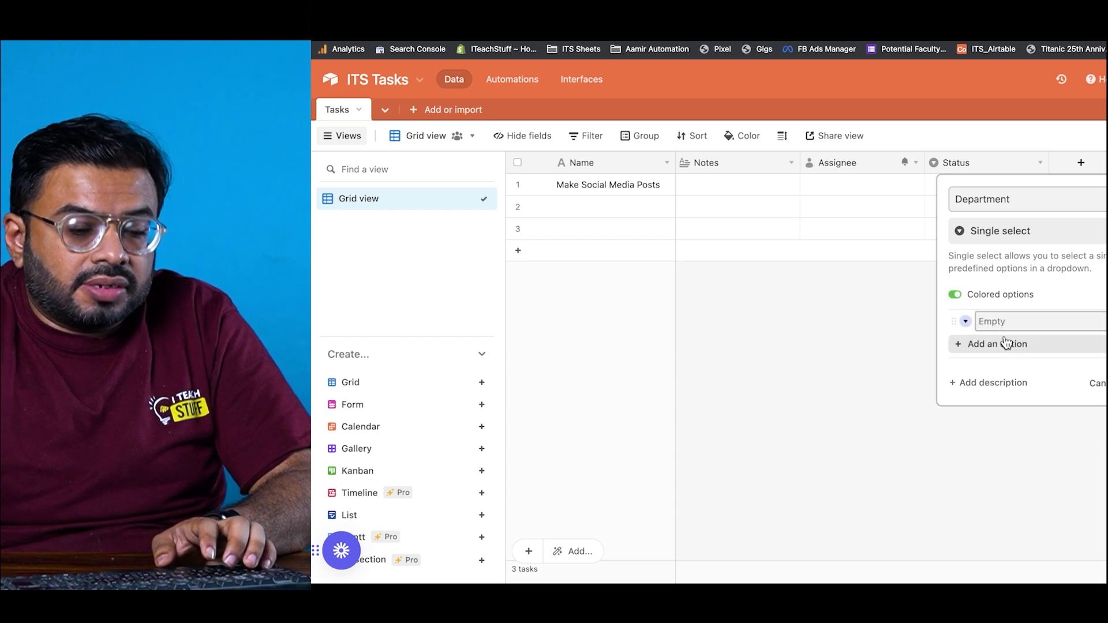
pyautogui.write('Finance')
pyautogui.press('Return')
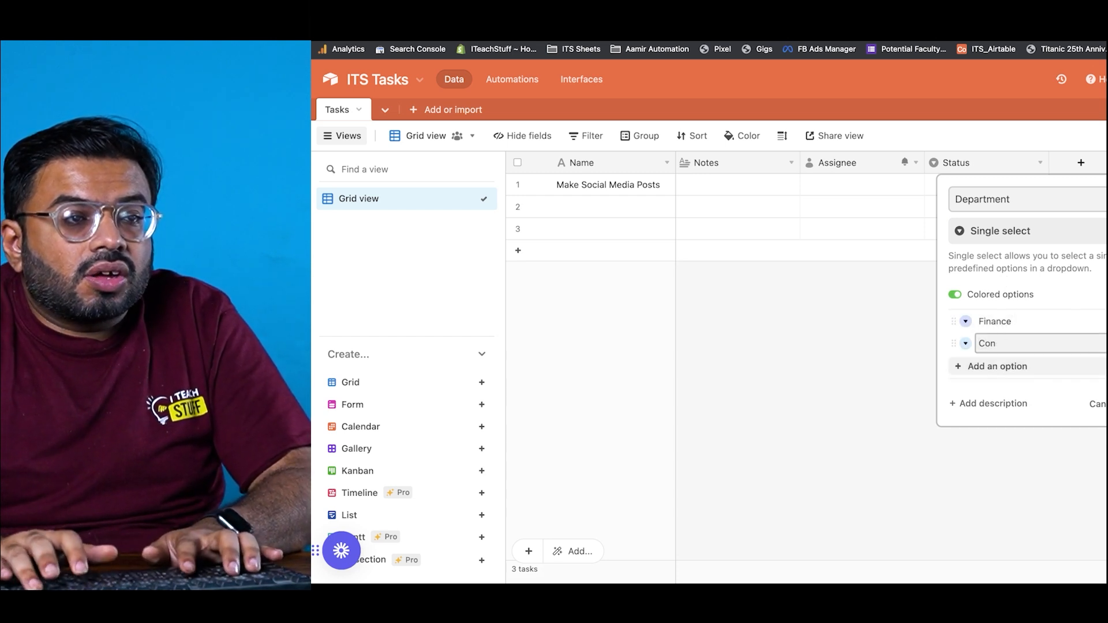
pyautogui.press('Return')
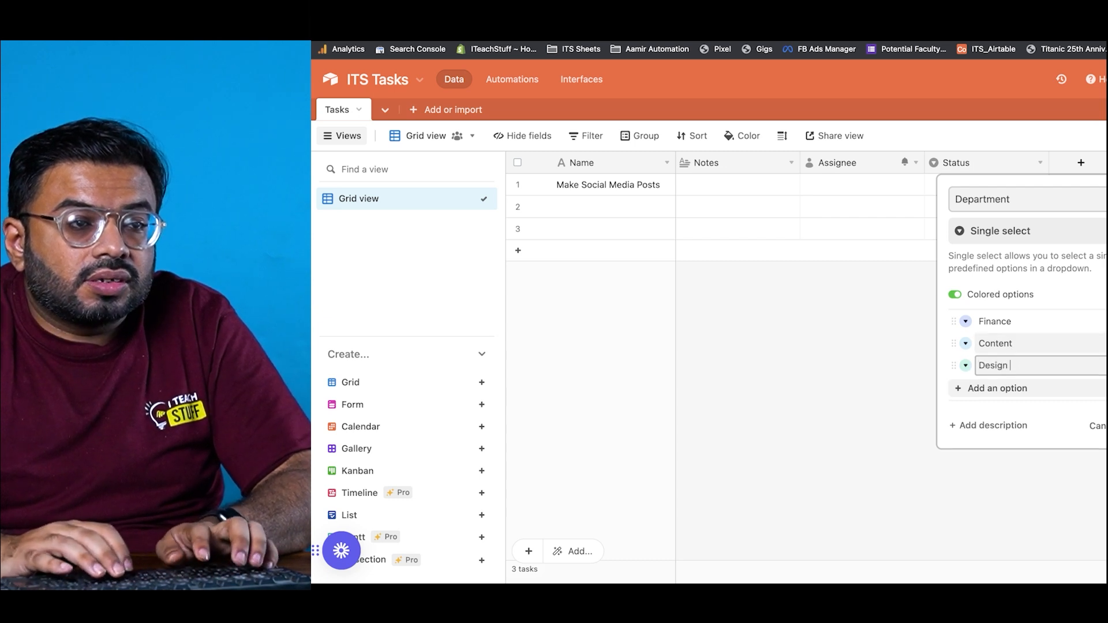
pyautogui.press('Return')
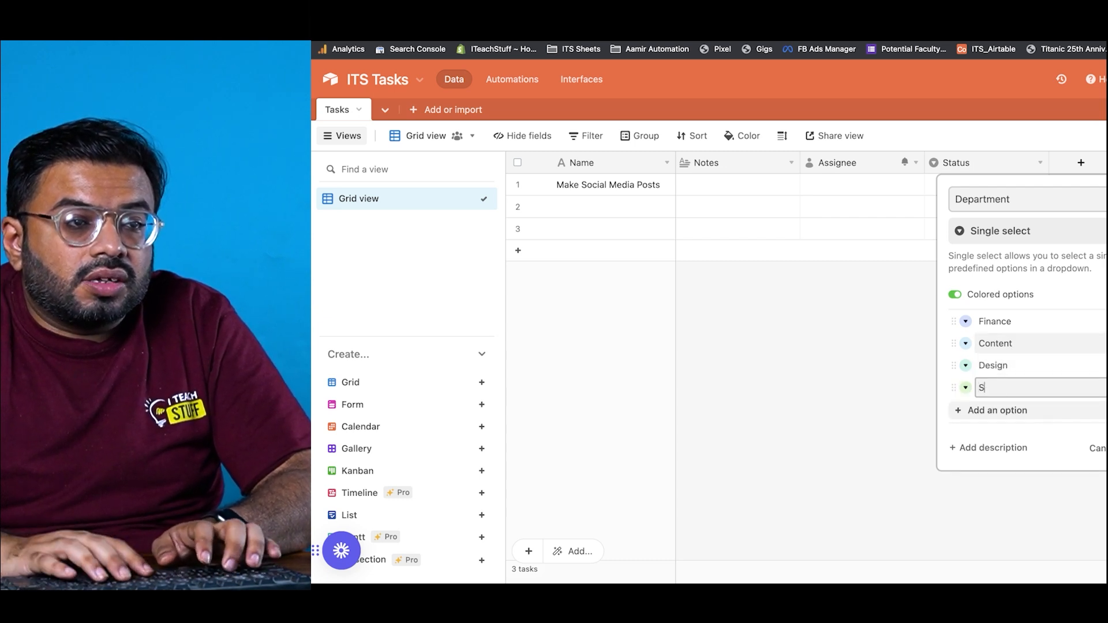
pyautogui.press('Return')
pyautogui.write('Edit')
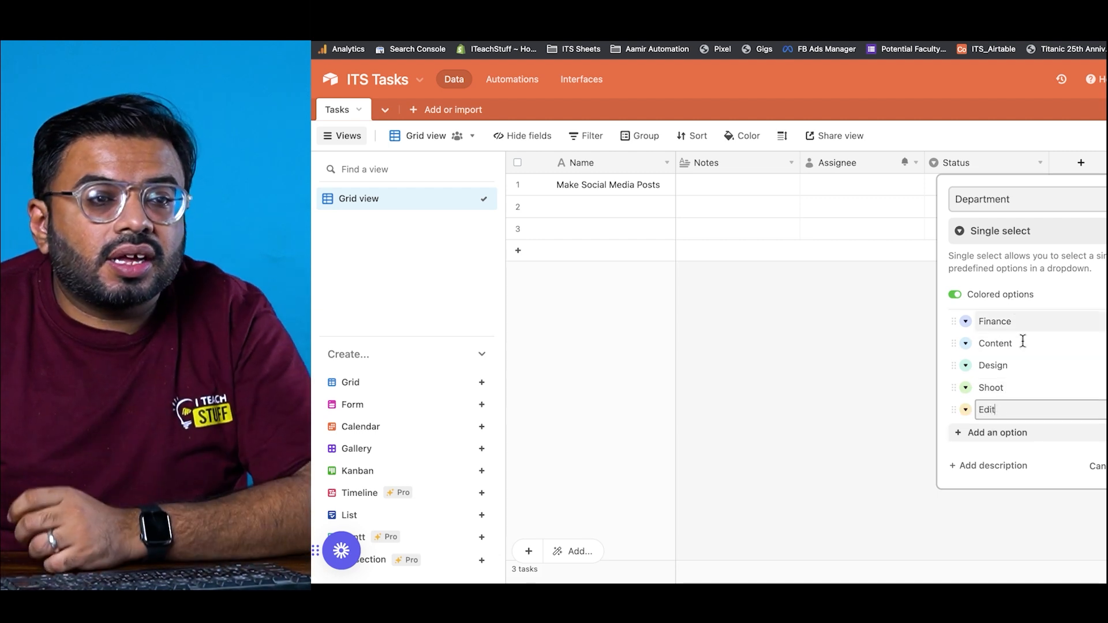
pyautogui.click(1107, 466)
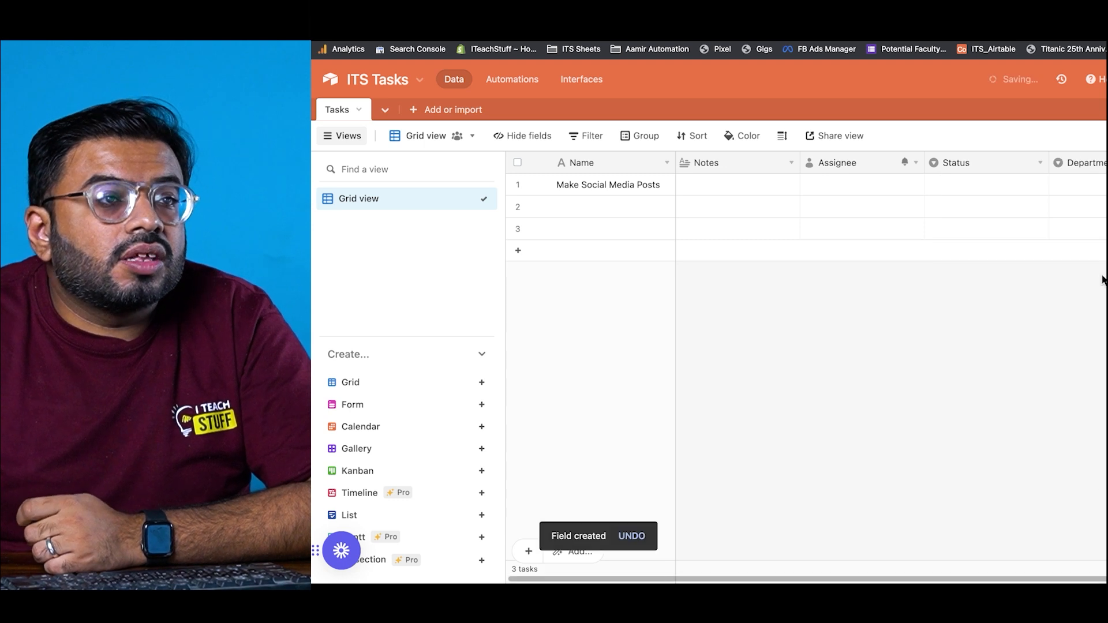
pyautogui.click(1081, 193)
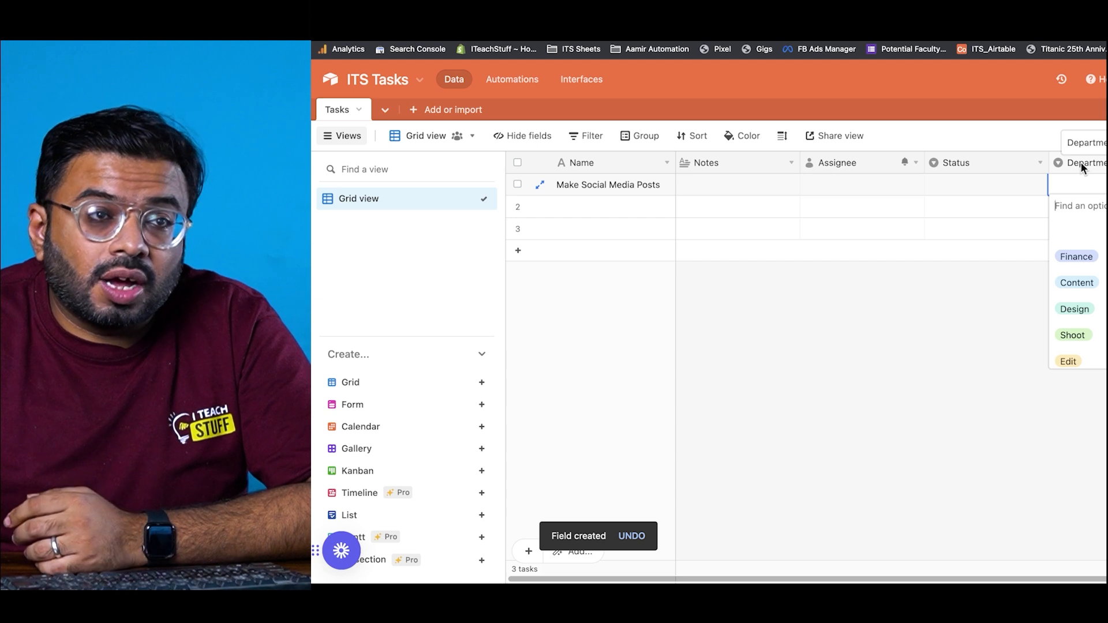
# Step: Change the Department field's type to Multiple select
pyautogui.doubleClick(1082, 162)
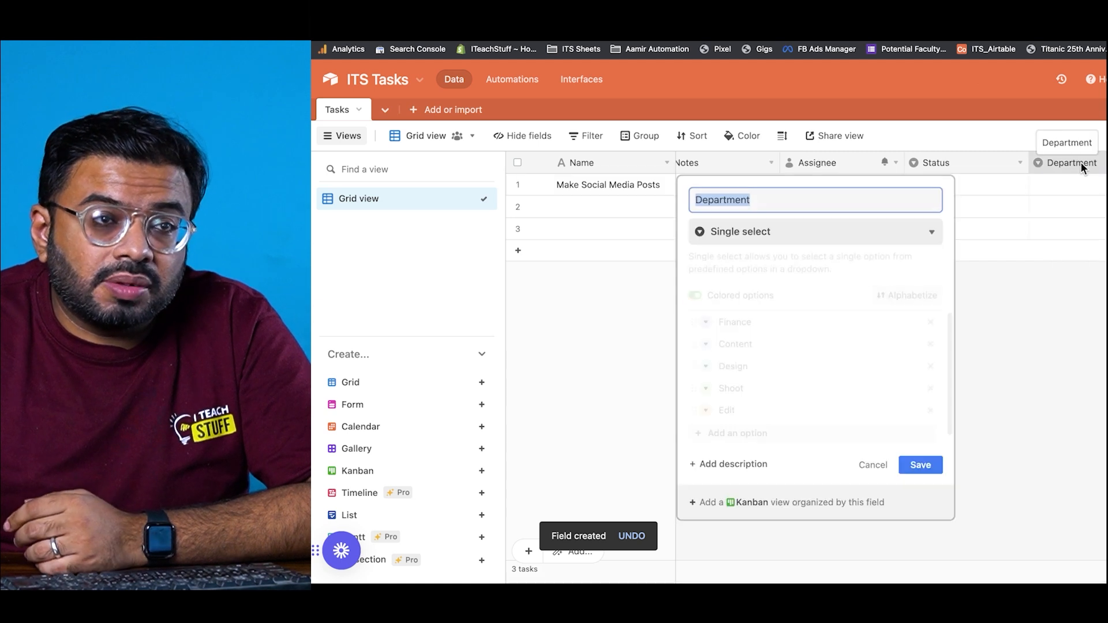
pyautogui.click(741, 233)
pyautogui.click(736, 362)
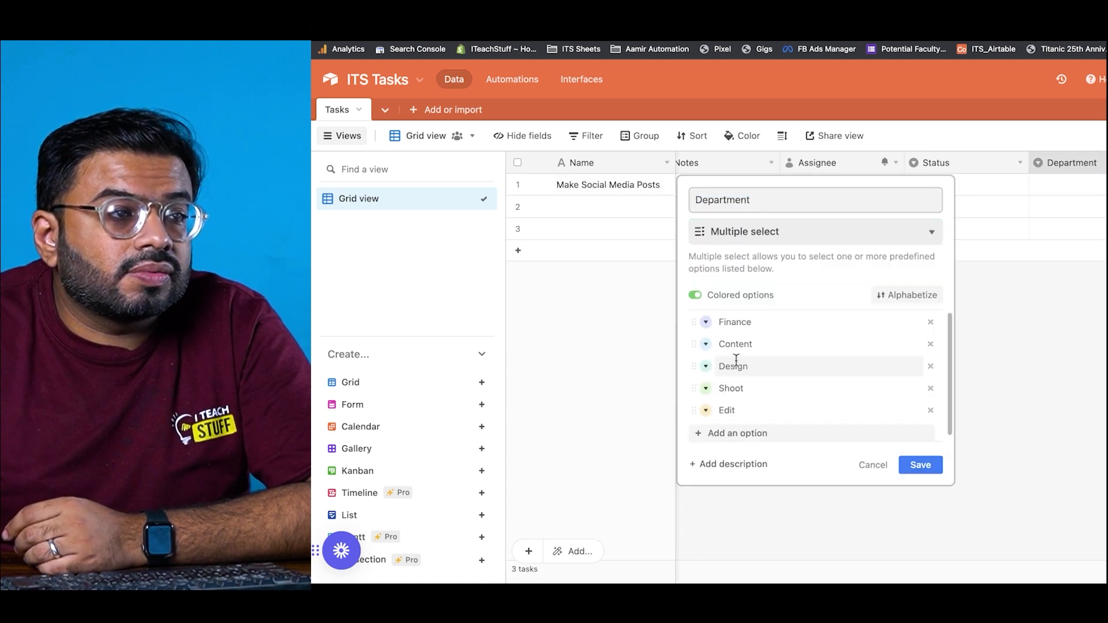
pyautogui.click(917, 464)
# Step: Tag the first task with the Content and Design departments and move Department beside Name
pyautogui.click(1083, 191)
pyautogui.click(1040, 185)
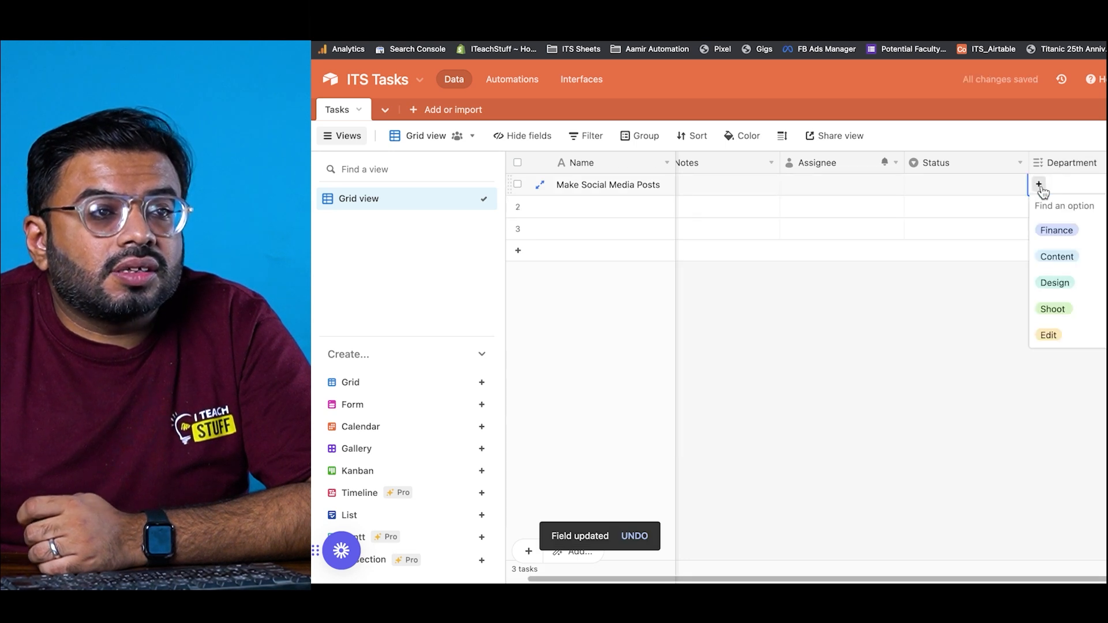
pyautogui.click(1058, 256)
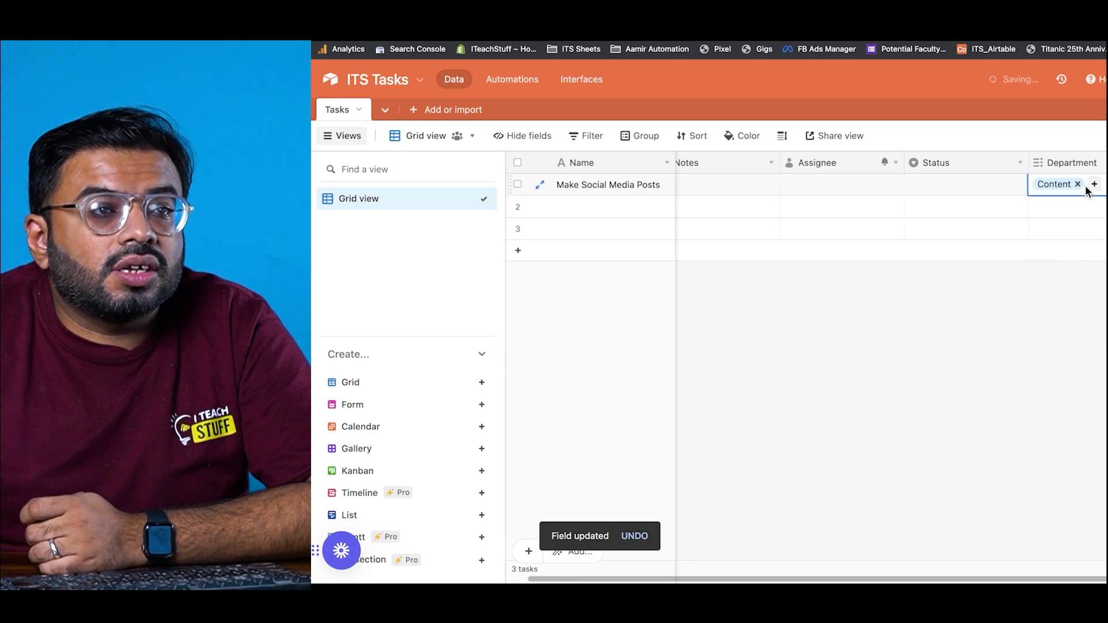
pyautogui.click(1093, 185)
pyautogui.click(1069, 258)
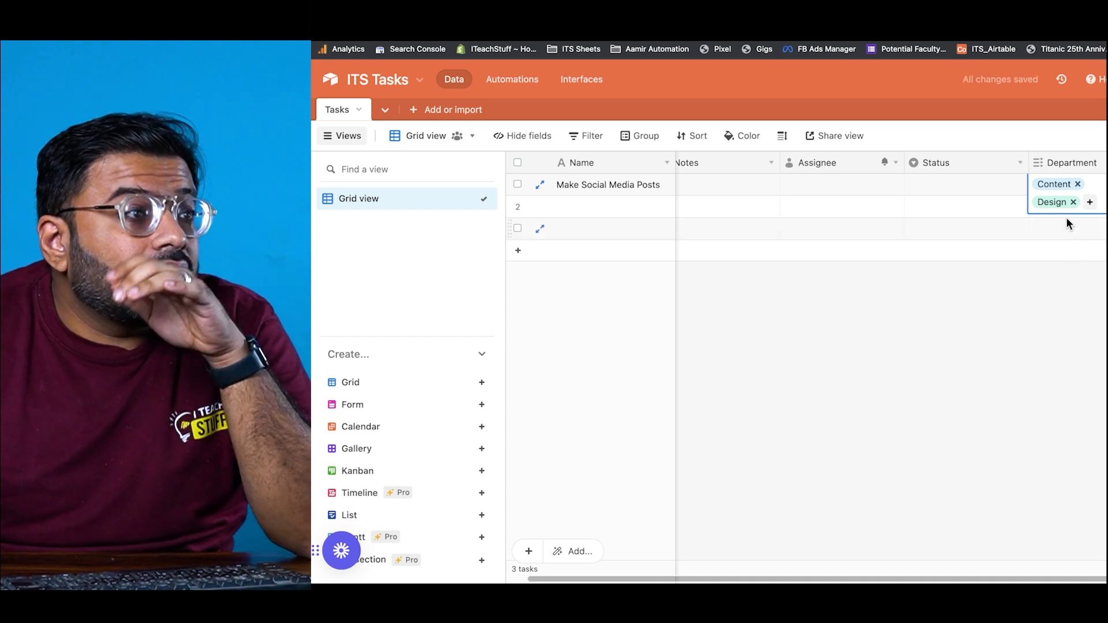
pyautogui.moveTo(1081, 161); pyautogui.dragTo(673, 162)
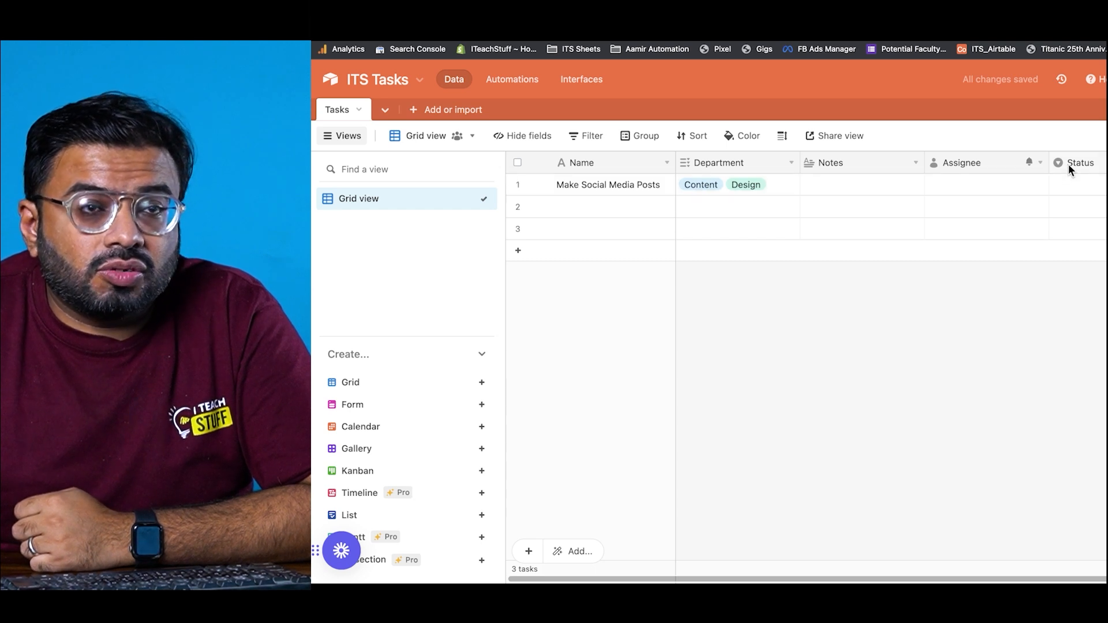
# Step: Set the first task's status to Todo and move Status right after Department
pyautogui.click(1083, 183)
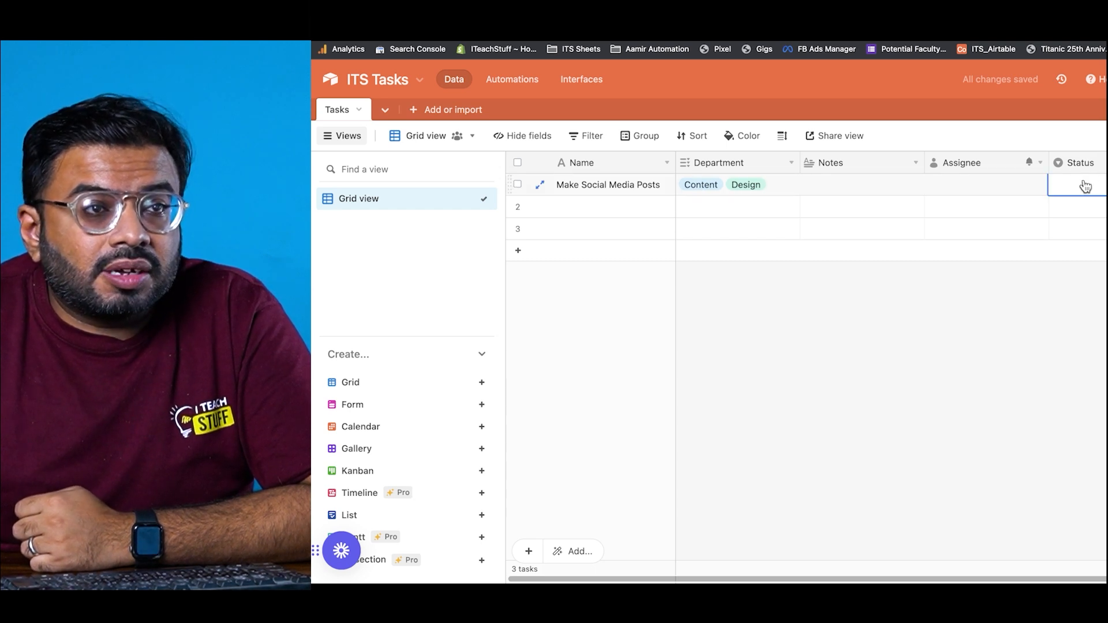
pyautogui.click(1083, 184)
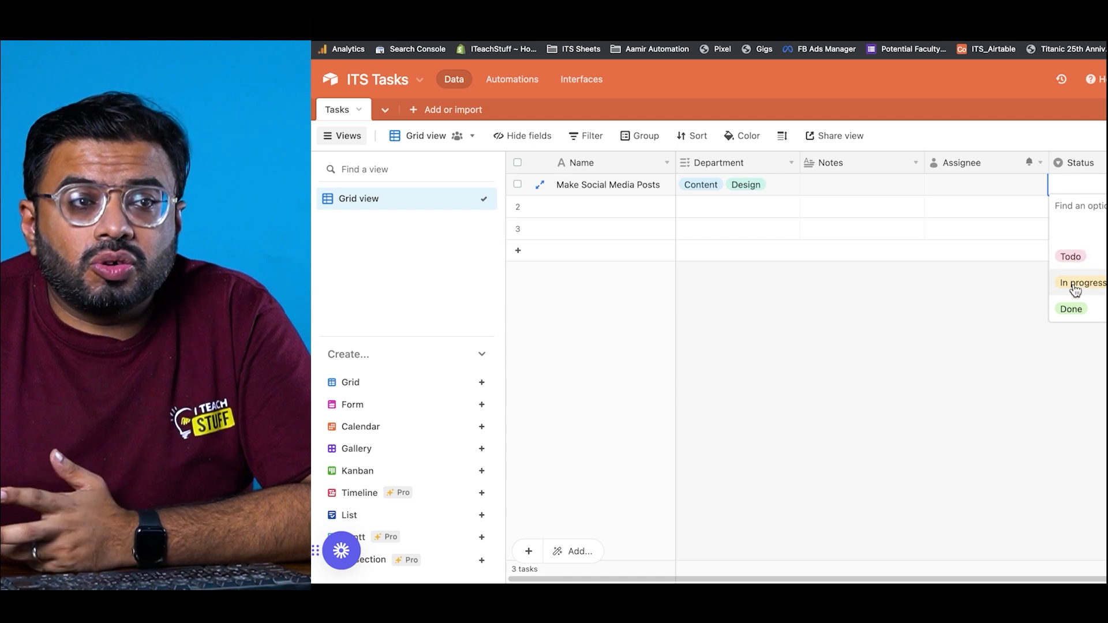
pyautogui.click(1075, 257)
pyautogui.moveTo(1082, 163); pyautogui.dragTo(816, 159)
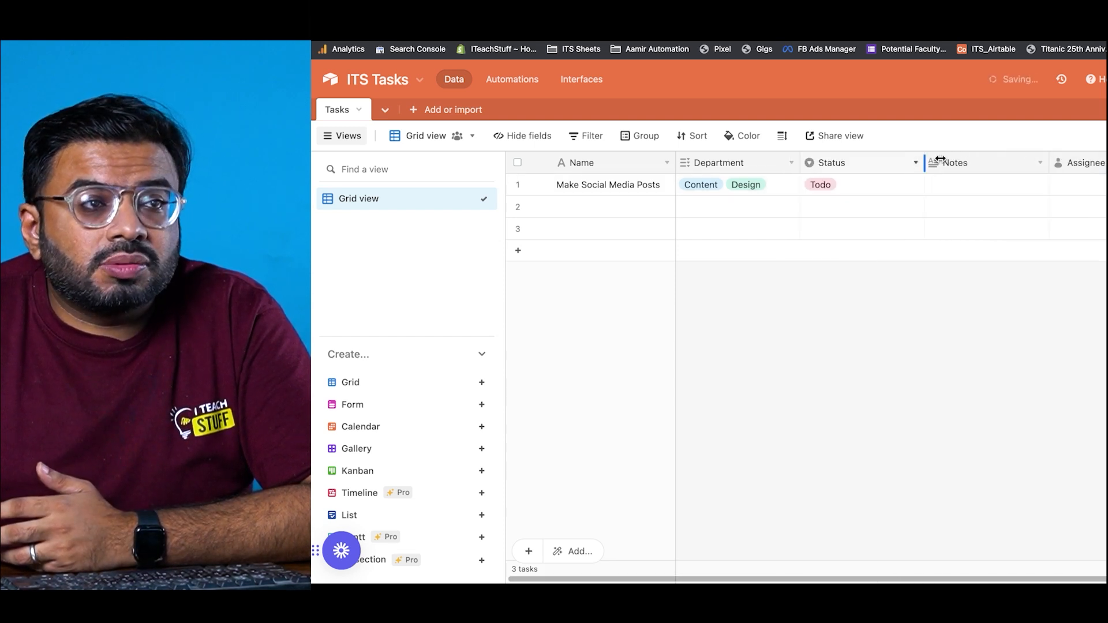
# Step: Create a new Deadline date field using the Friendly date format
pyautogui.click(1107, 163)
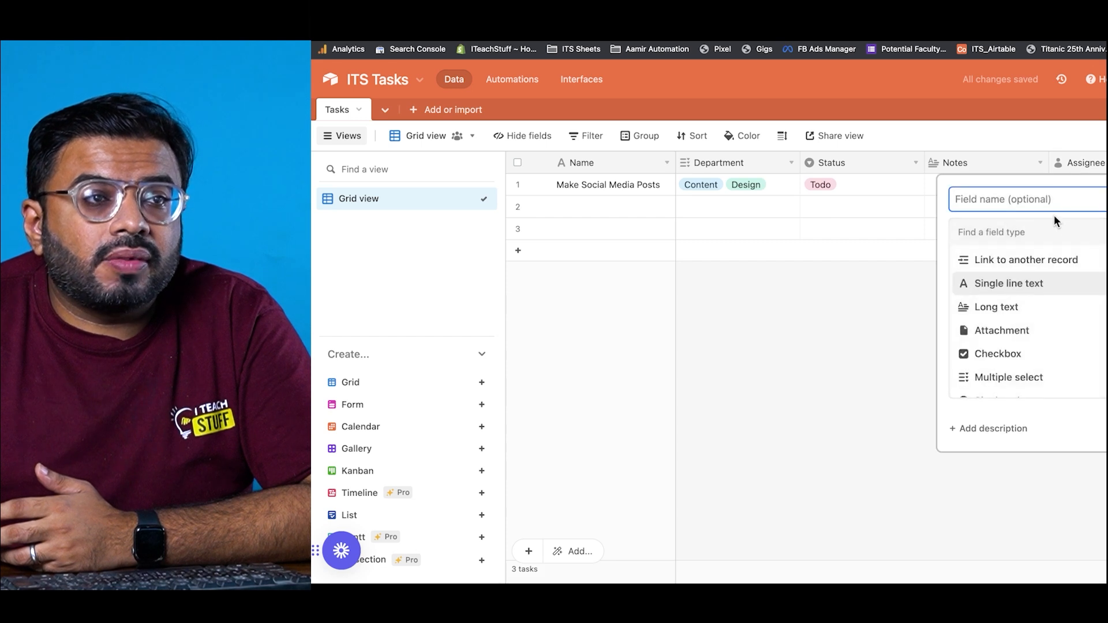
pyautogui.write('Deadline')
pyautogui.press('Tab')
pyautogui.write('da')
pyautogui.press('Return')
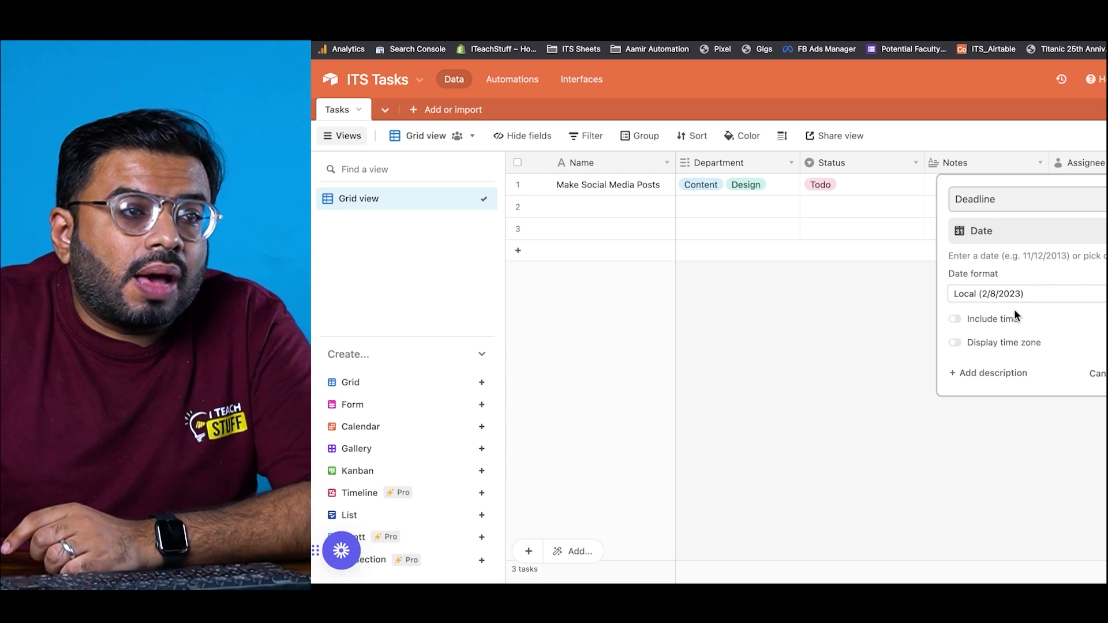
pyautogui.click(1013, 300)
pyautogui.click(1010, 307)
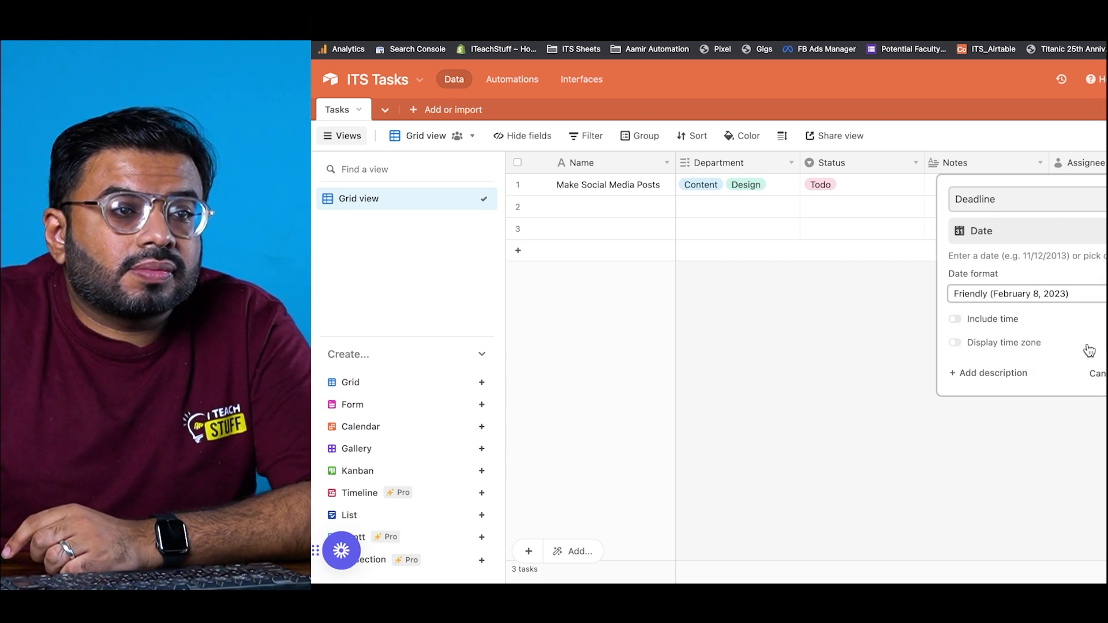
pyautogui.click(1107, 373)
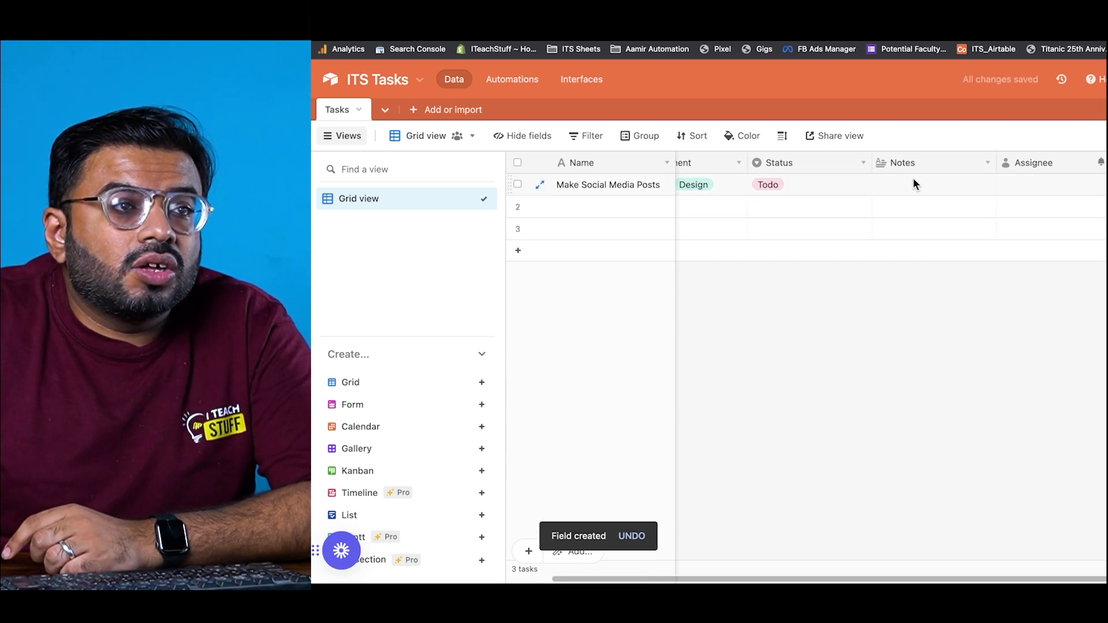
# Step: Place Deadline between Status and Notes and set the first task's deadline to February 15, 2023
pyautogui.moveTo(1097, 163); pyautogui.dragTo(902, 168)
pyautogui.doubleClick(903, 184)
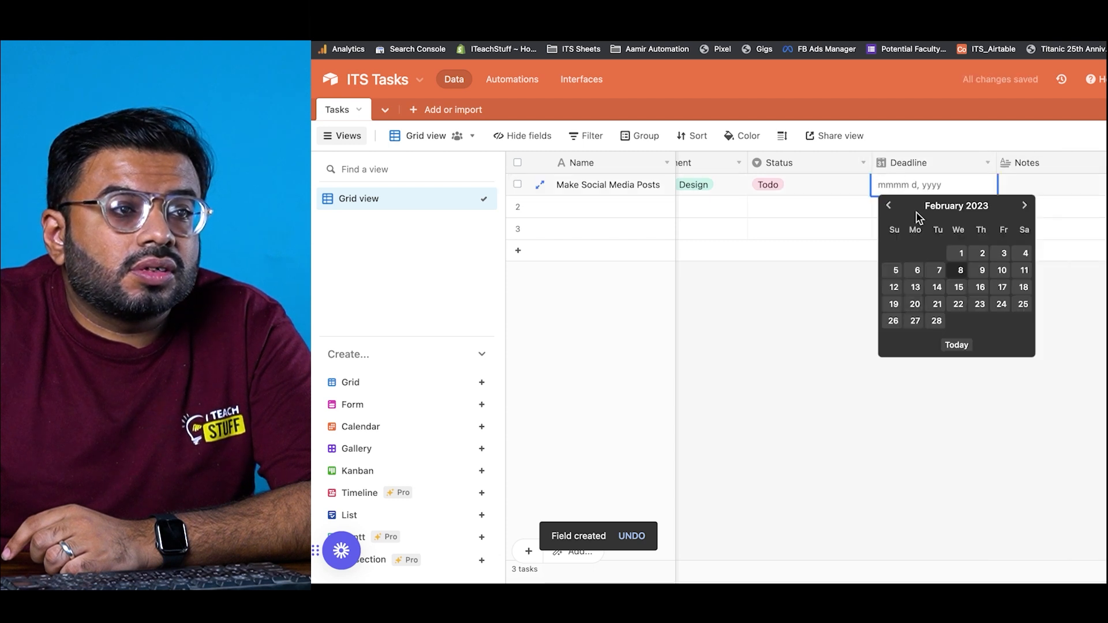
pyautogui.click(953, 287)
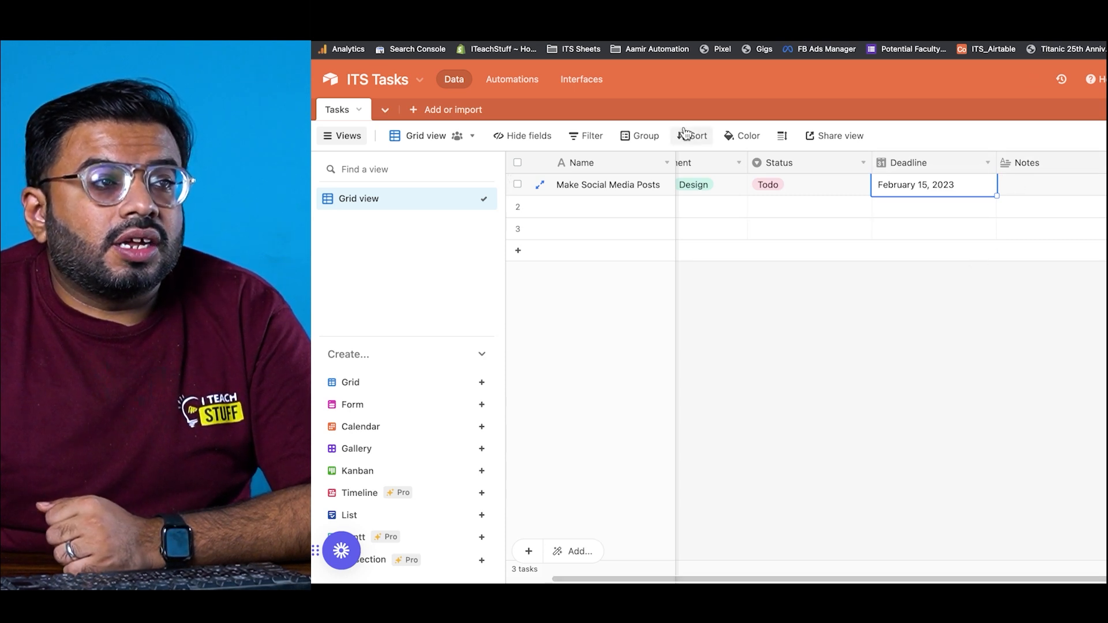
# Step: Duplicate the Status field along with its cell values
pyautogui.rightClick(778, 164)
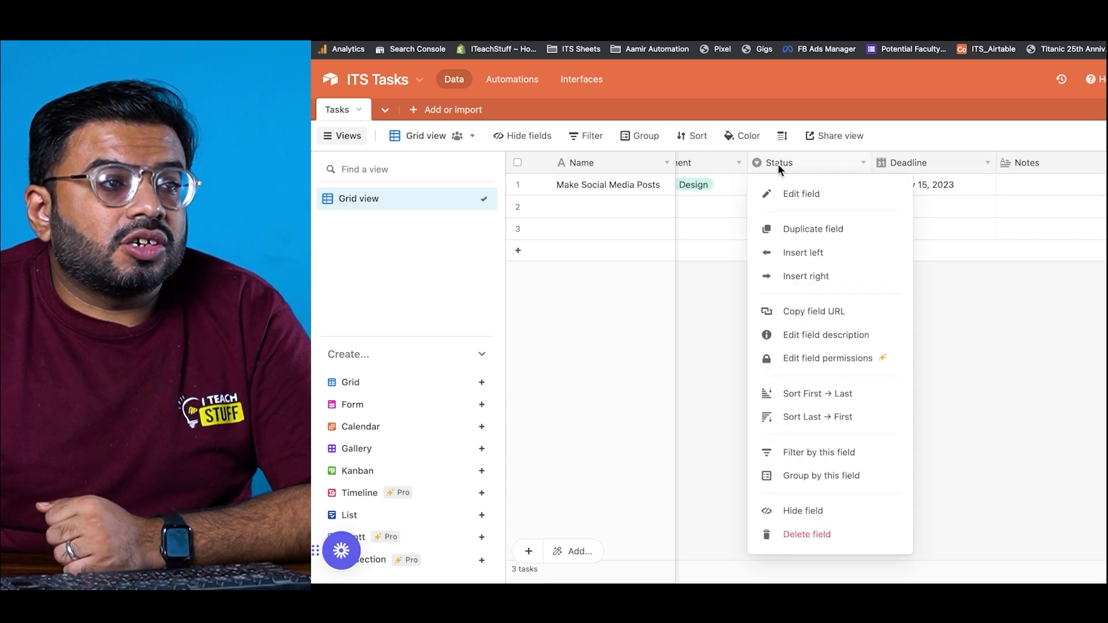
pyautogui.click(819, 225)
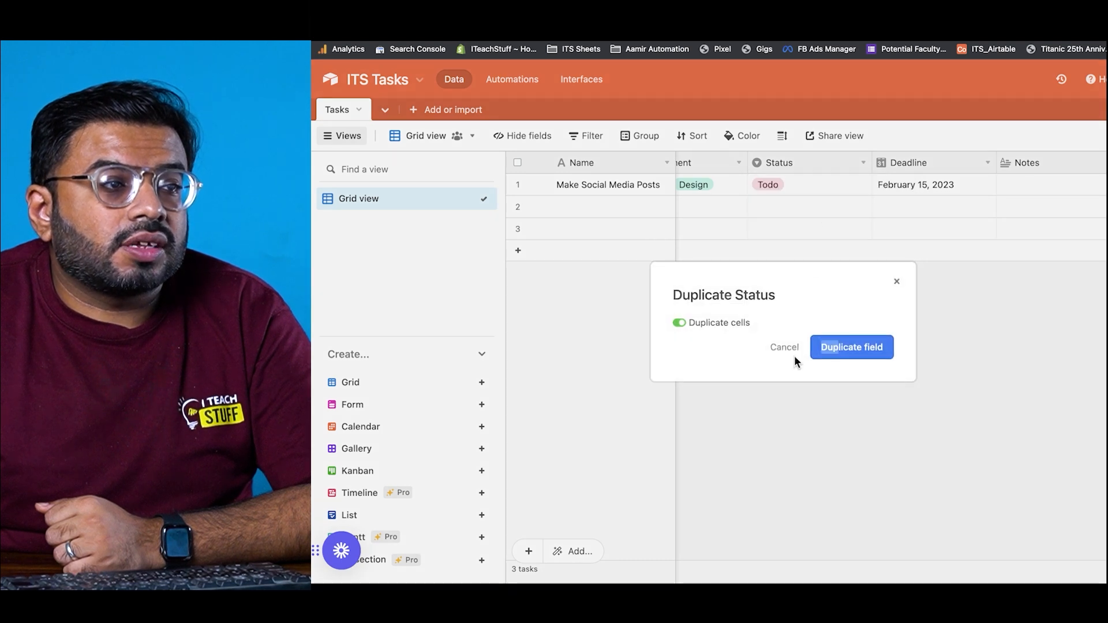
pyautogui.click(830, 352)
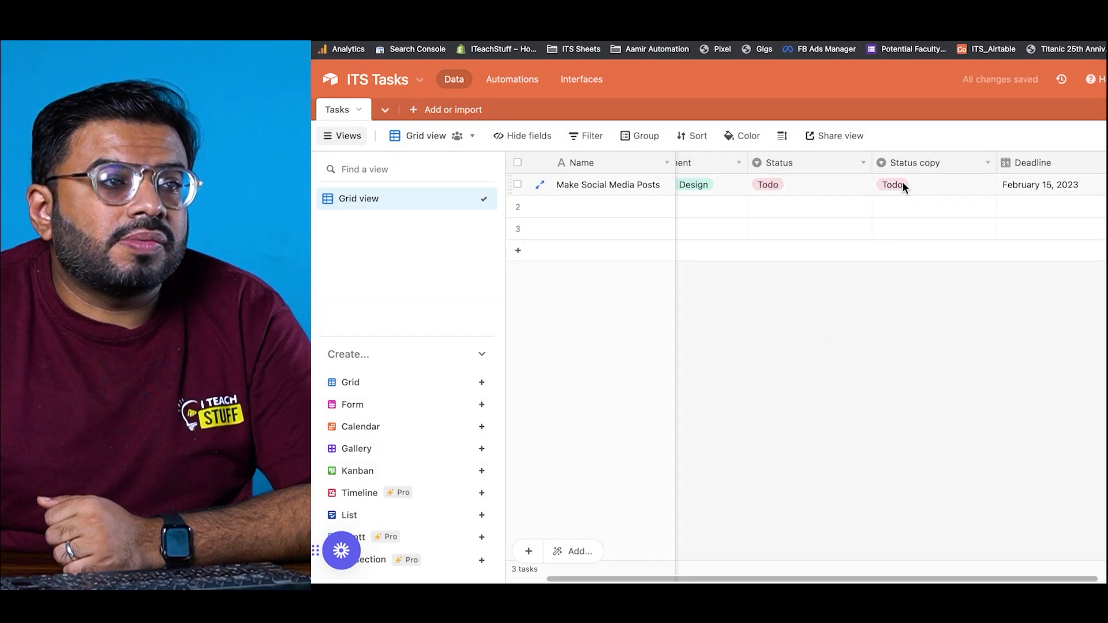
# Step: Rename the Status copy field to Priority with options Low, Medium and High
pyautogui.doubleClick(909, 161)
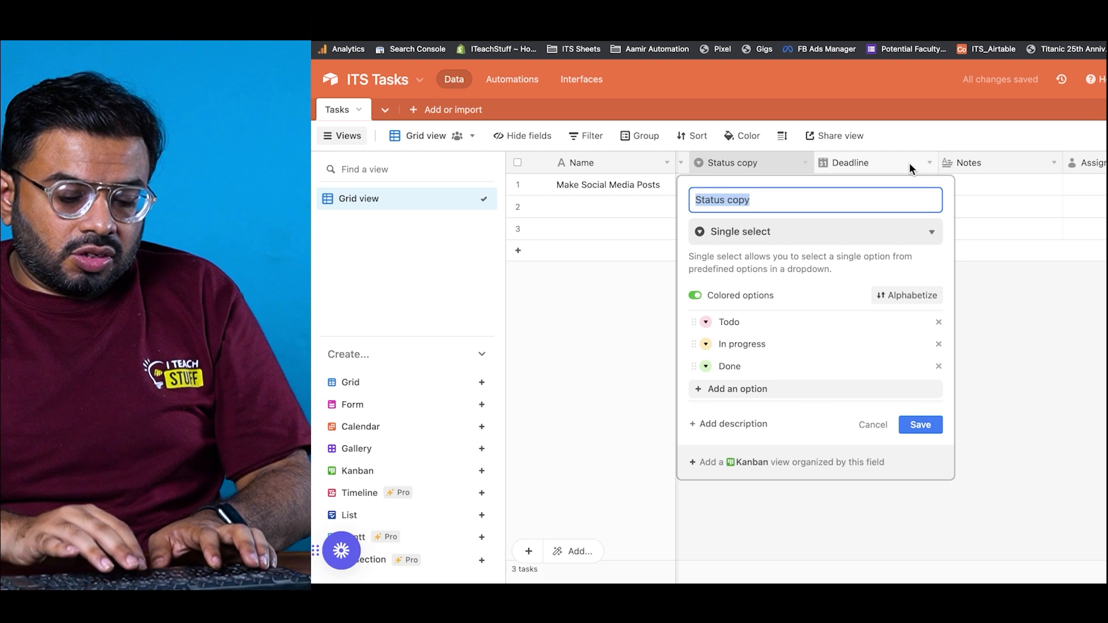
pyautogui.write('Priorit')
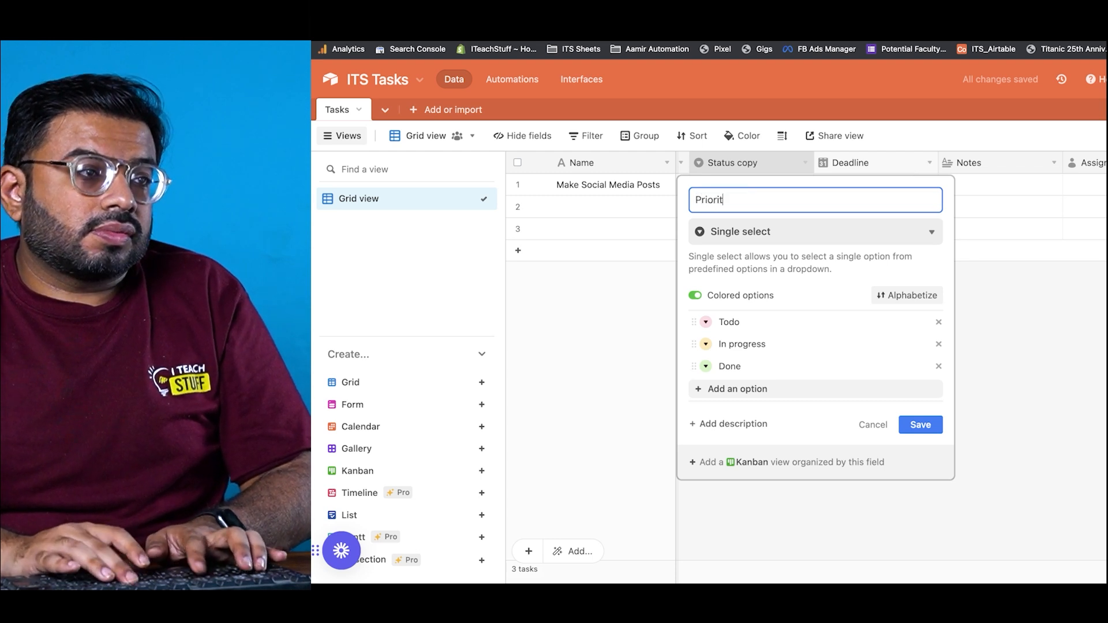
pyautogui.write('y')
pyautogui.press('Tab')
pyautogui.press('Tab')
pyautogui.press('Tab')
pyautogui.press('Tab')
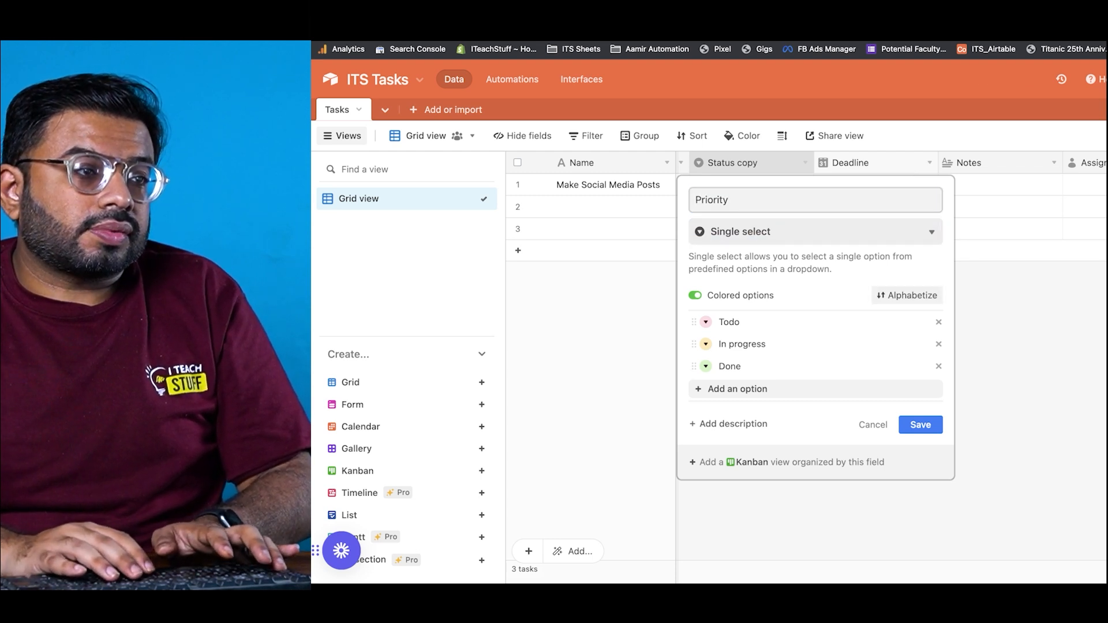
pyautogui.click(862, 323)
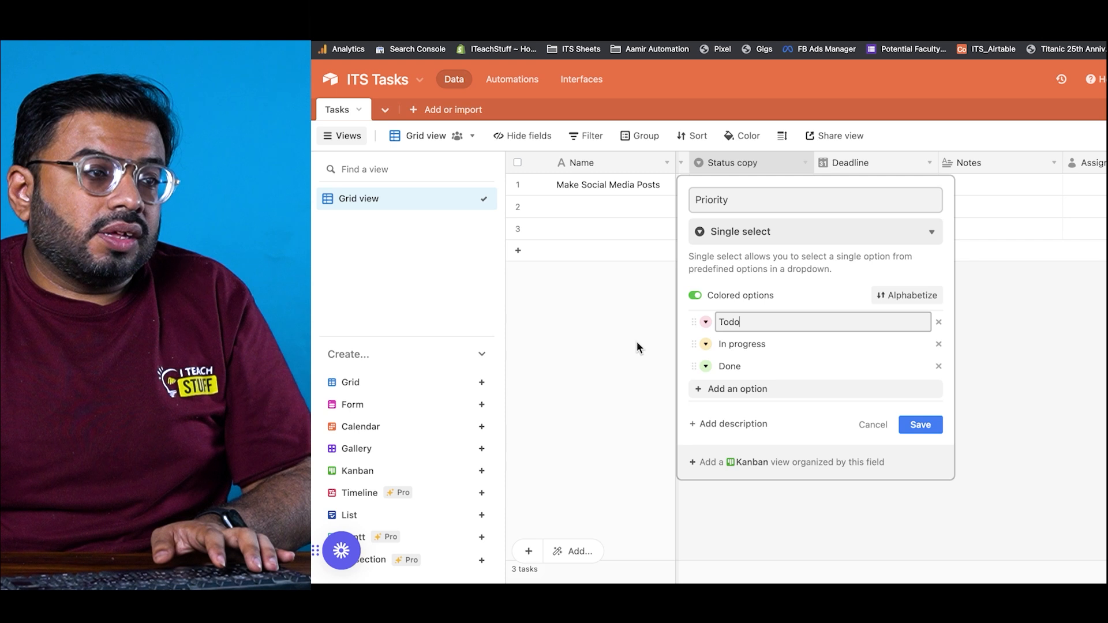
pyautogui.press('super+a')
pyautogui.write('Low')
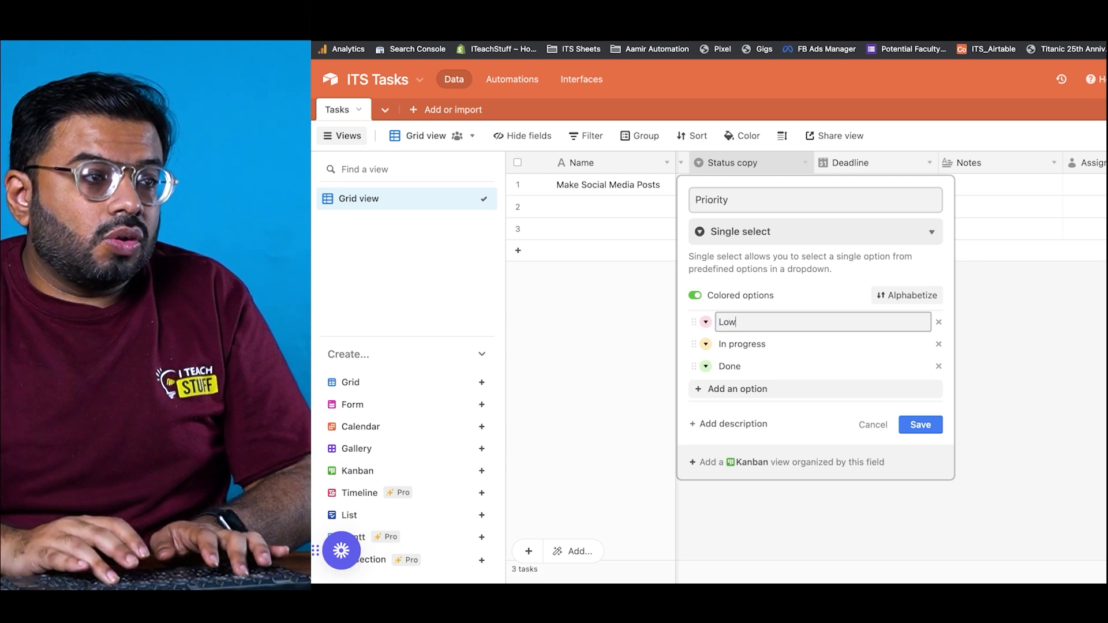
pyautogui.press('Tab')
pyautogui.write('Me')
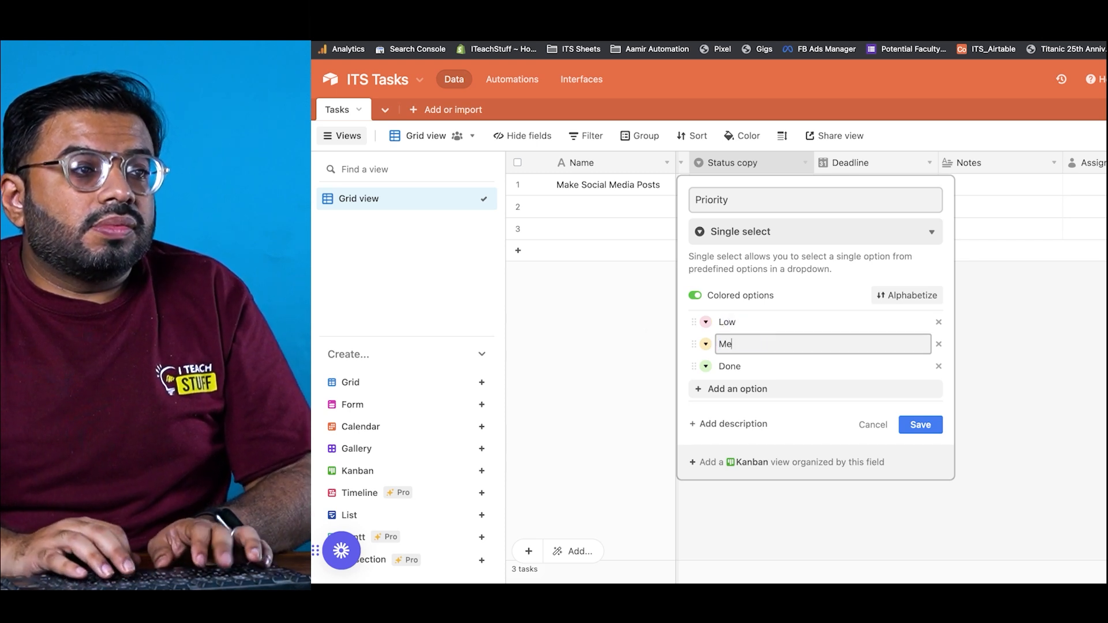
pyautogui.write('dium')
pyautogui.press('Tab')
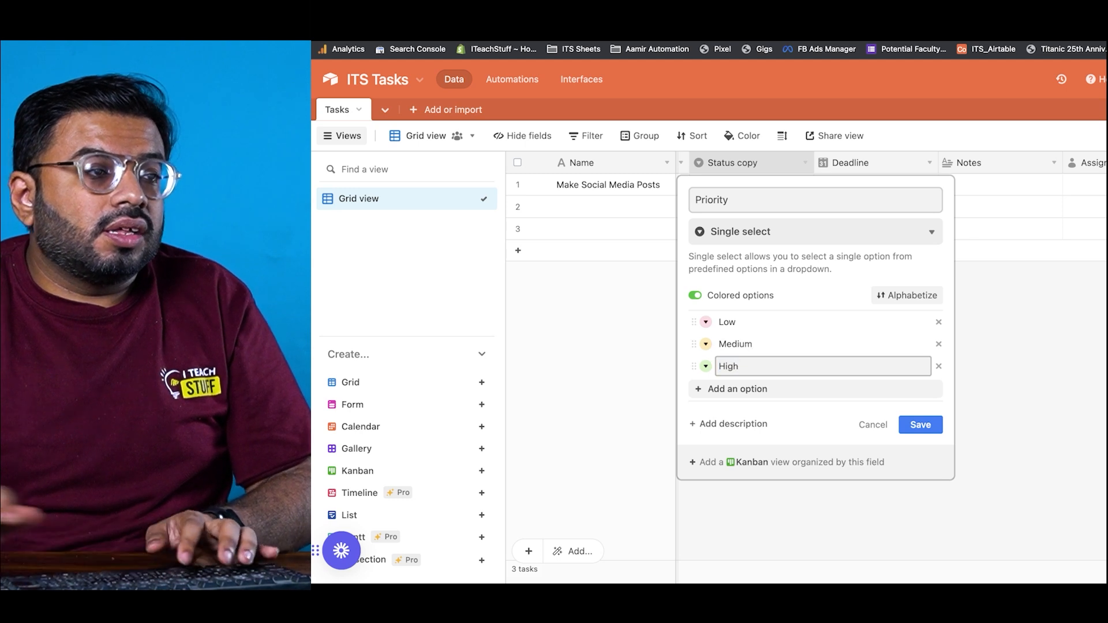
pyautogui.click(707, 327)
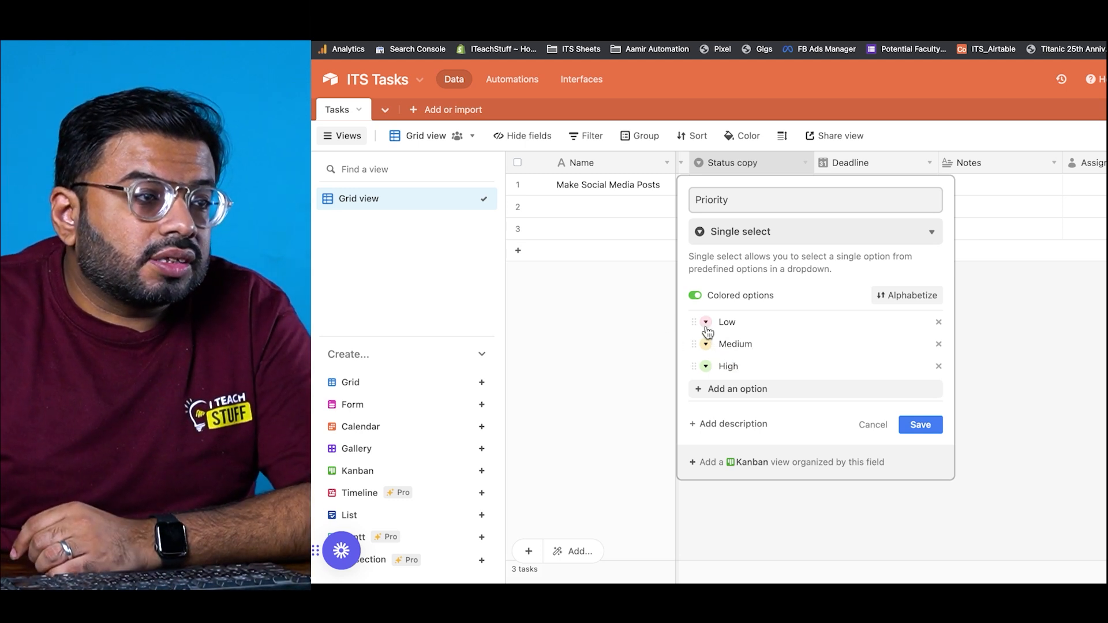
# Step: Colour the Low option cyan and the High option pink, then save the Priority field
pyautogui.click(706, 323)
pyautogui.click(735, 367)
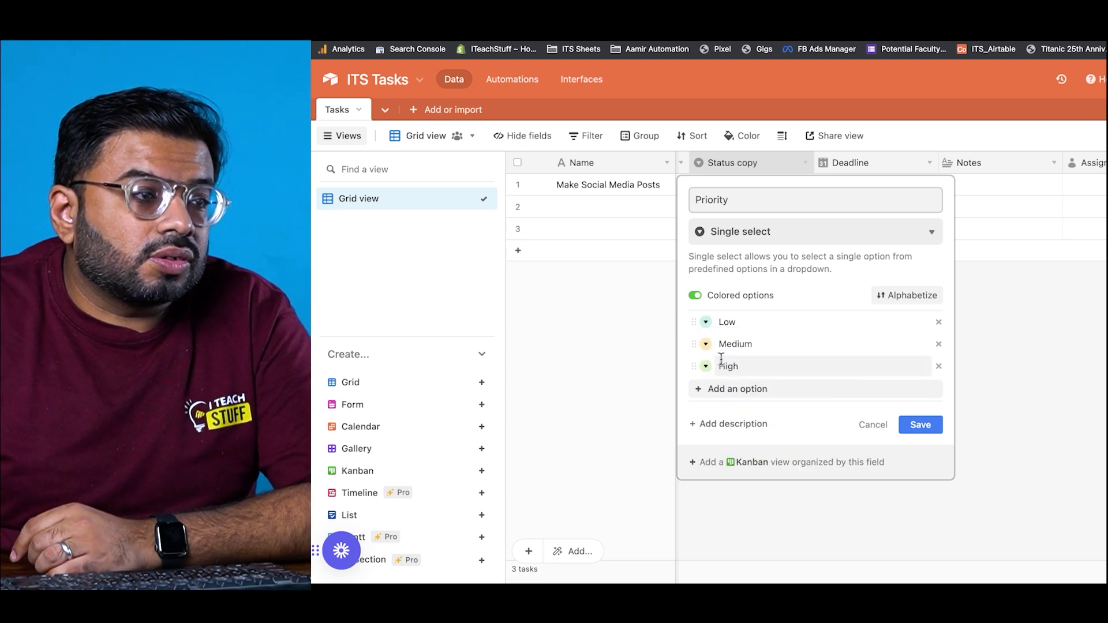
pyautogui.click(706, 366)
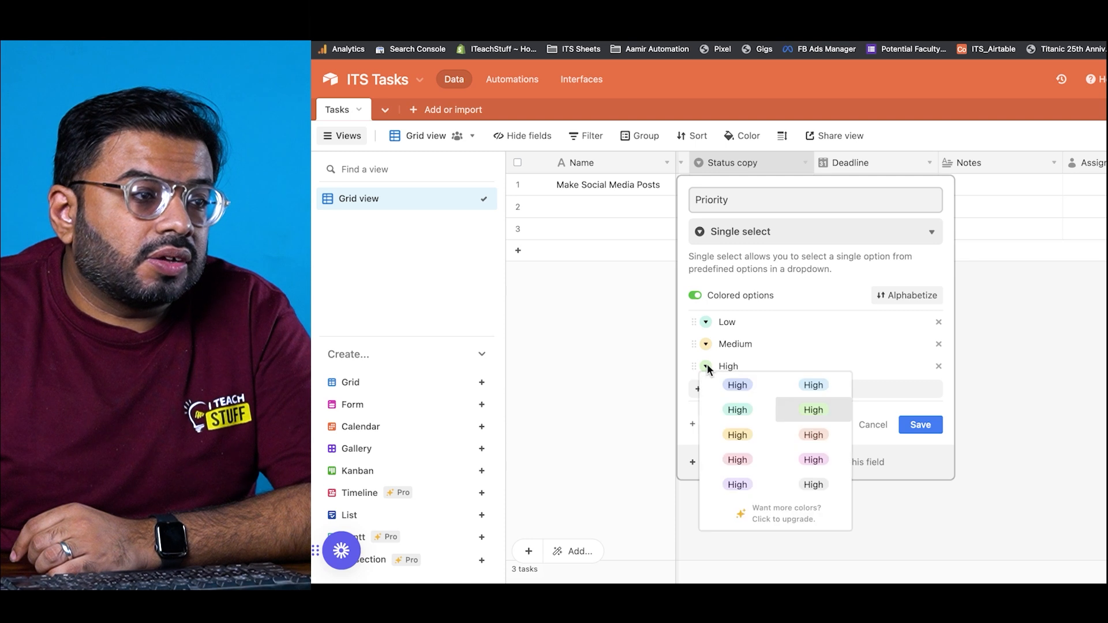
pyautogui.click(739, 460)
pyautogui.moveTo(694, 366)
pyautogui.mouseDown()
pyautogui.moveTo(695, 344)
pyautogui.moveTo(695, 362)
pyautogui.mouseUp()
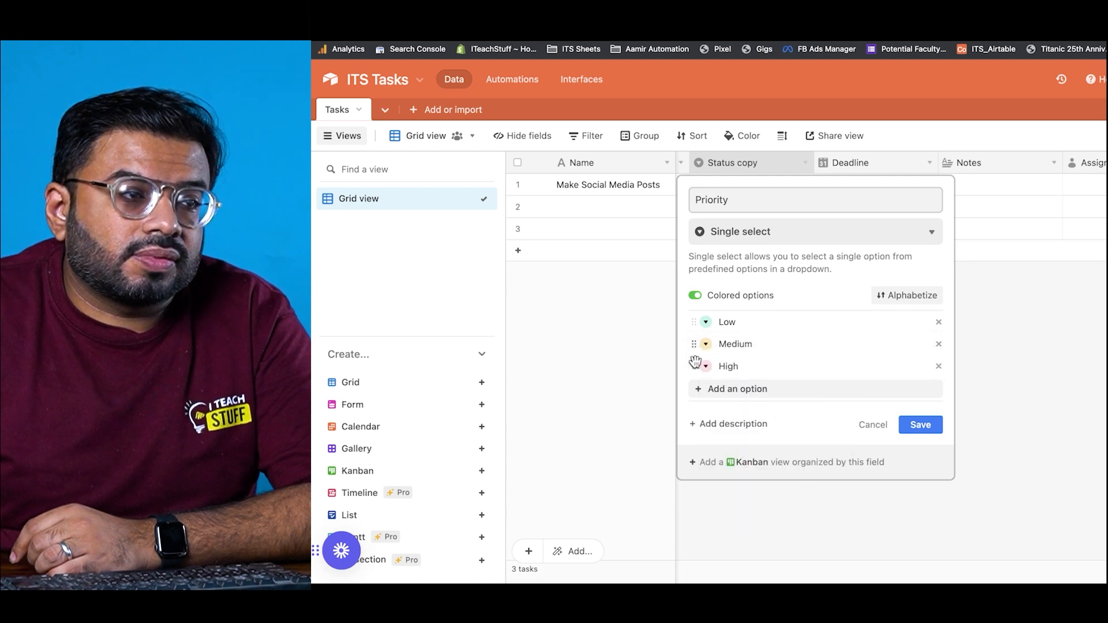
pyautogui.click(931, 430)
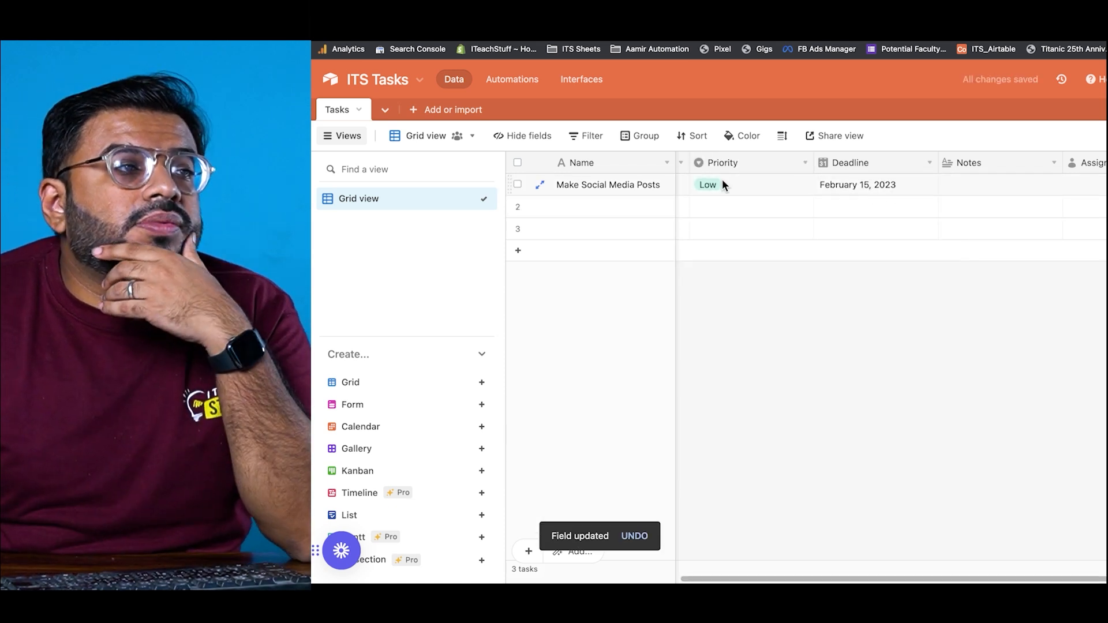
# Step: Set the first task's priority to Medium
pyautogui.click(722, 183)
pyautogui.click(719, 183)
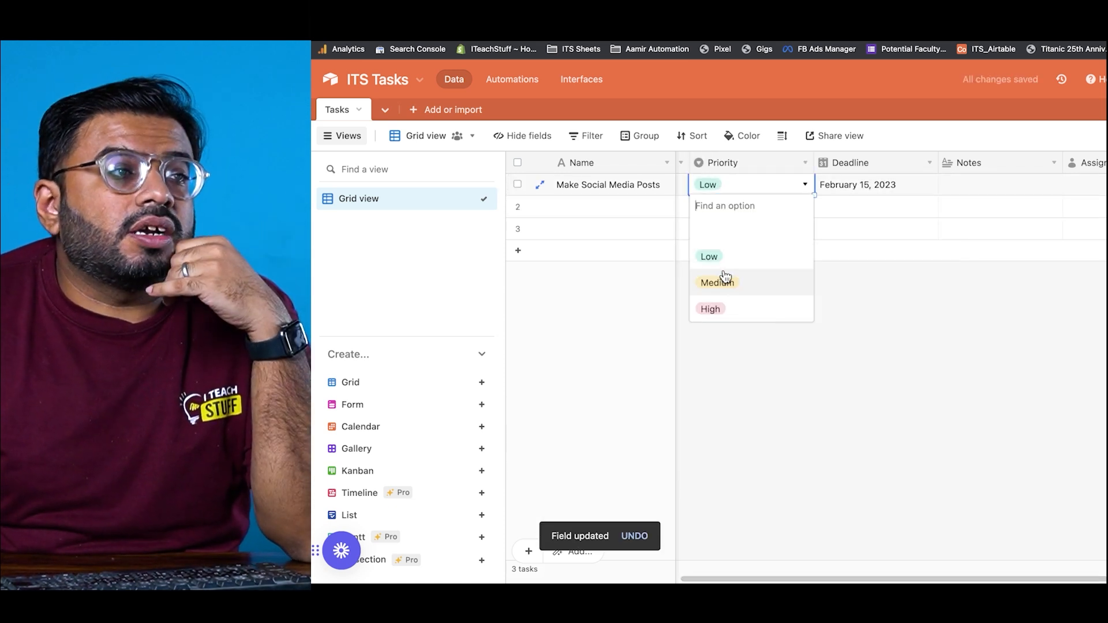
pyautogui.click(719, 292)
pyautogui.click(1096, 188)
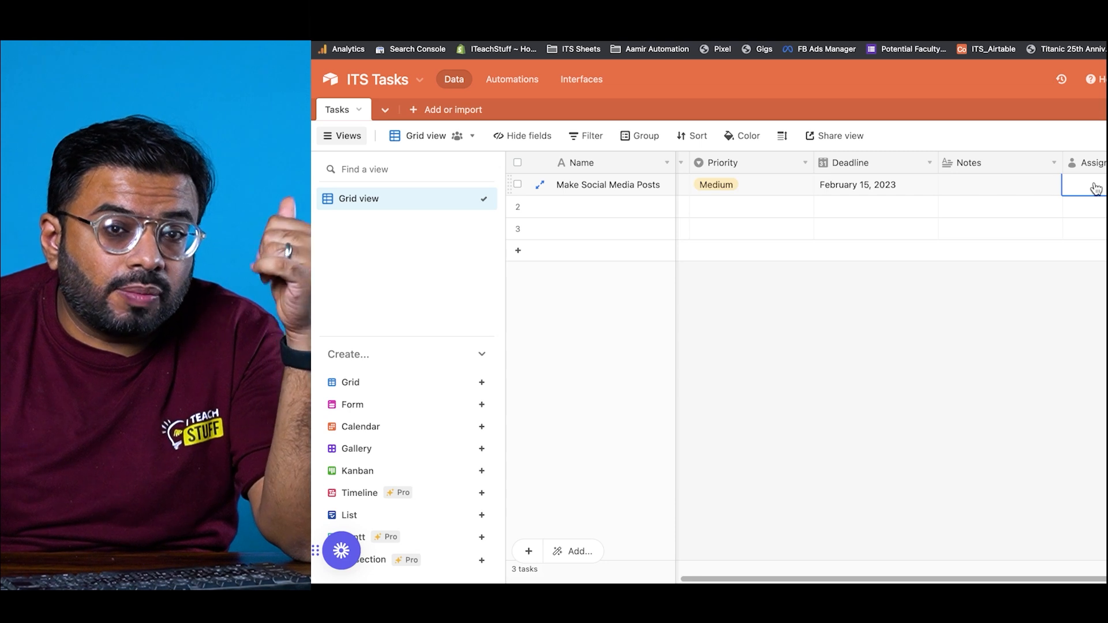
# Step: Invite a new base collaborator by e-mail with Creator permission and assign them to the first task
pyautogui.click(1096, 189)
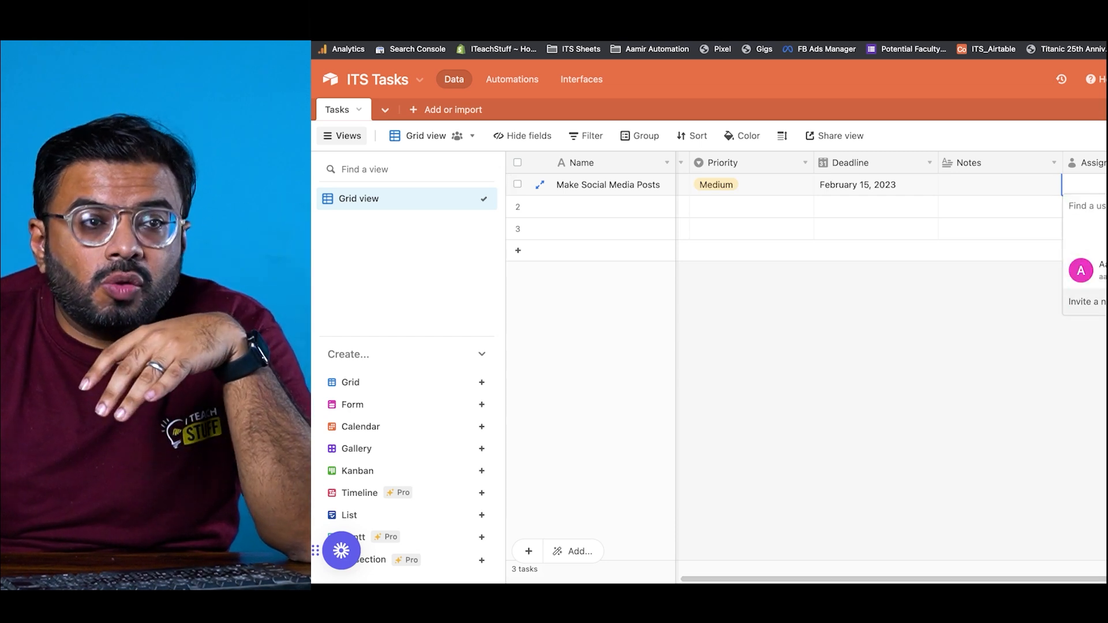
pyautogui.click(1086, 301)
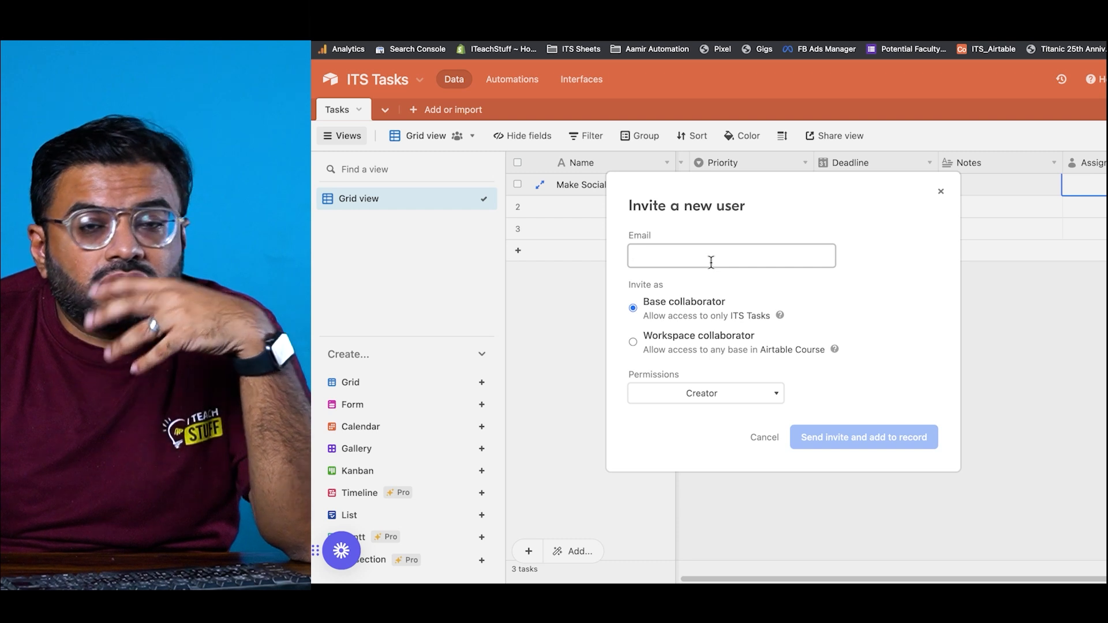
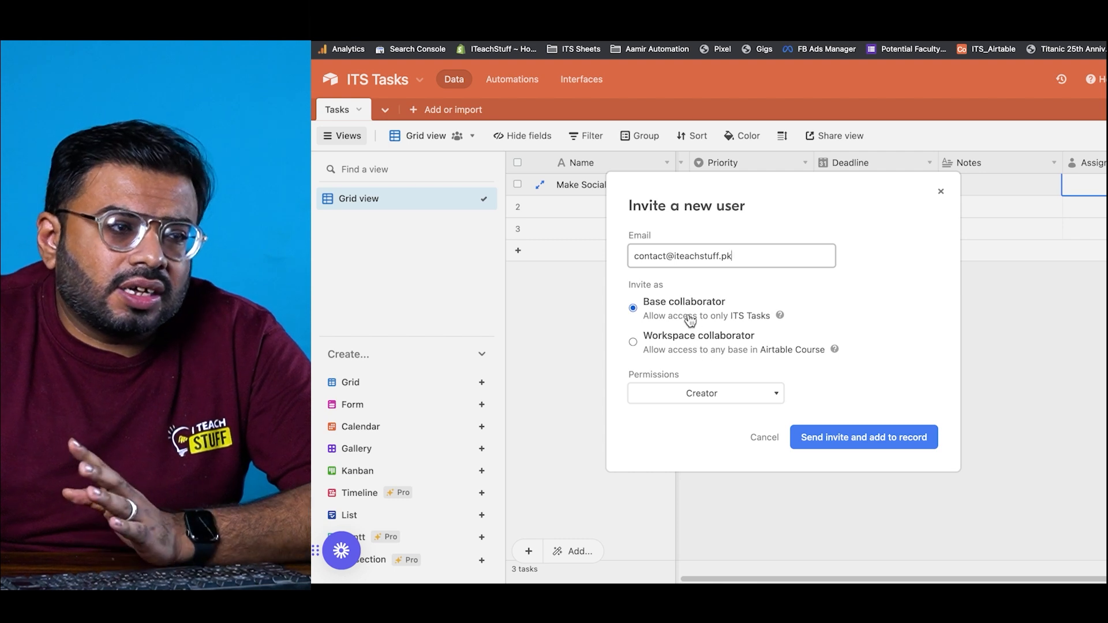
pyautogui.click(699, 394)
pyautogui.click(699, 394)
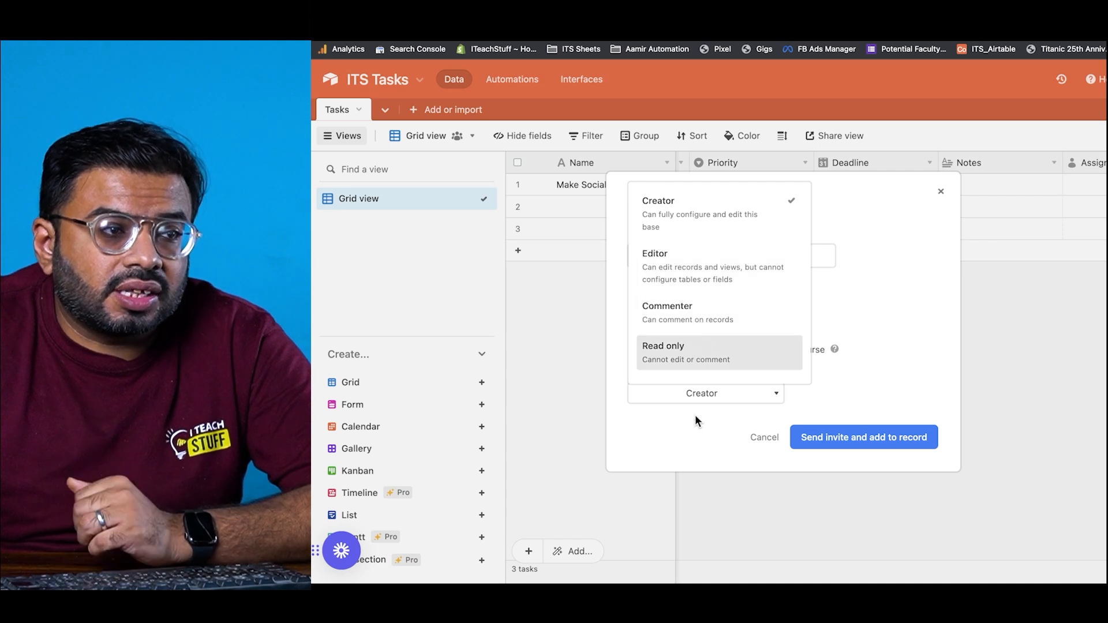
pyautogui.click(722, 222)
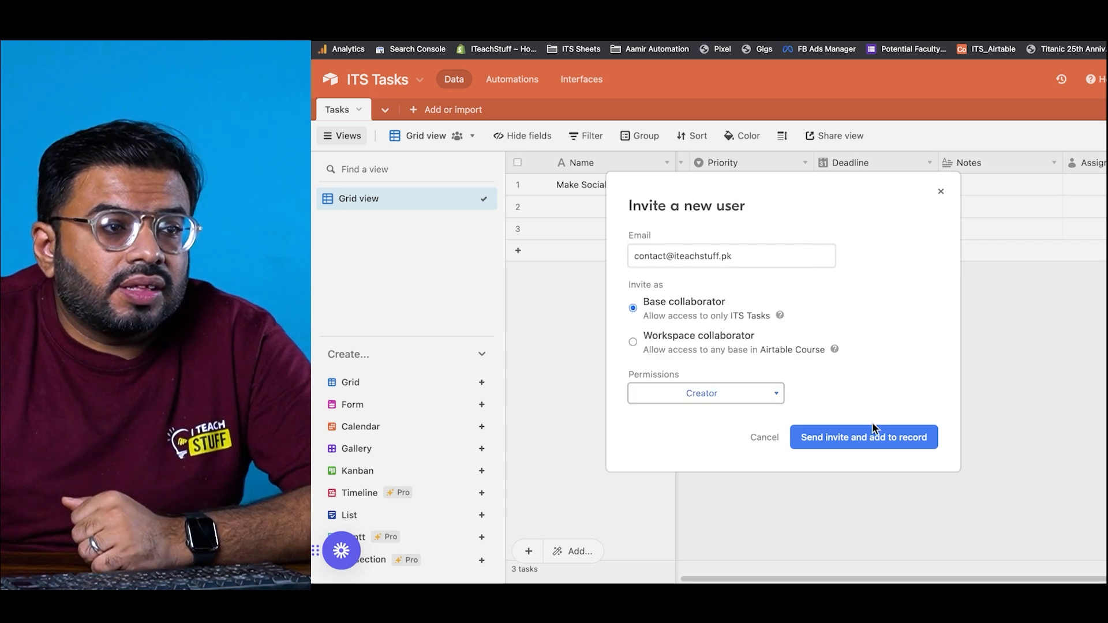
pyautogui.click(874, 441)
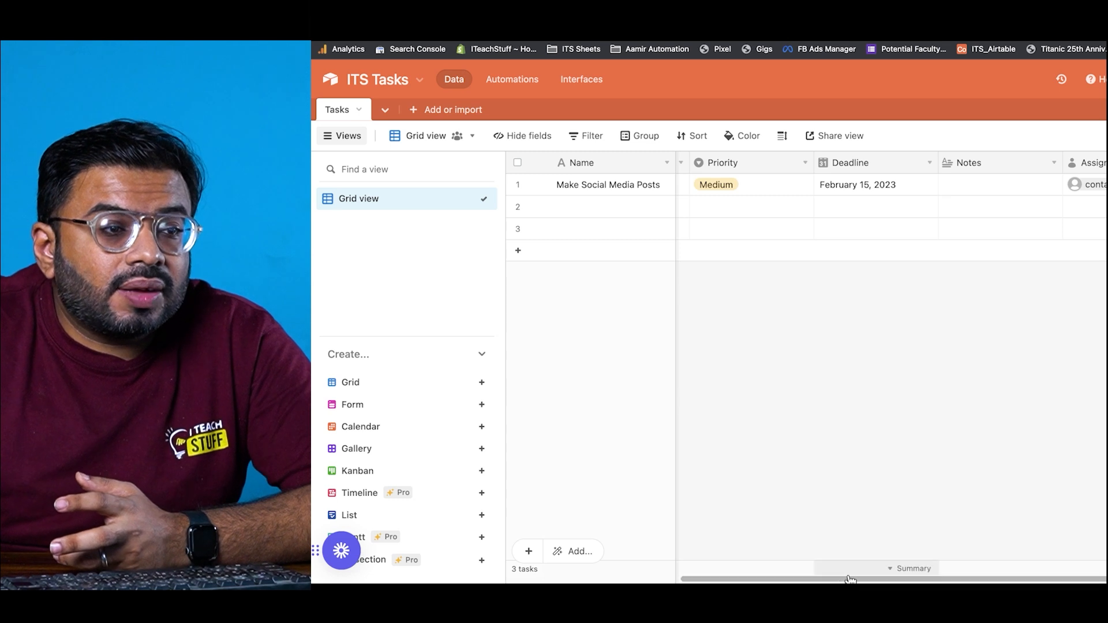
# Step: Enter a second task, 'Edit Airtable Course', in the Edit department
pyautogui.moveTo(718, 579); pyautogui.dragTo(477, 577)
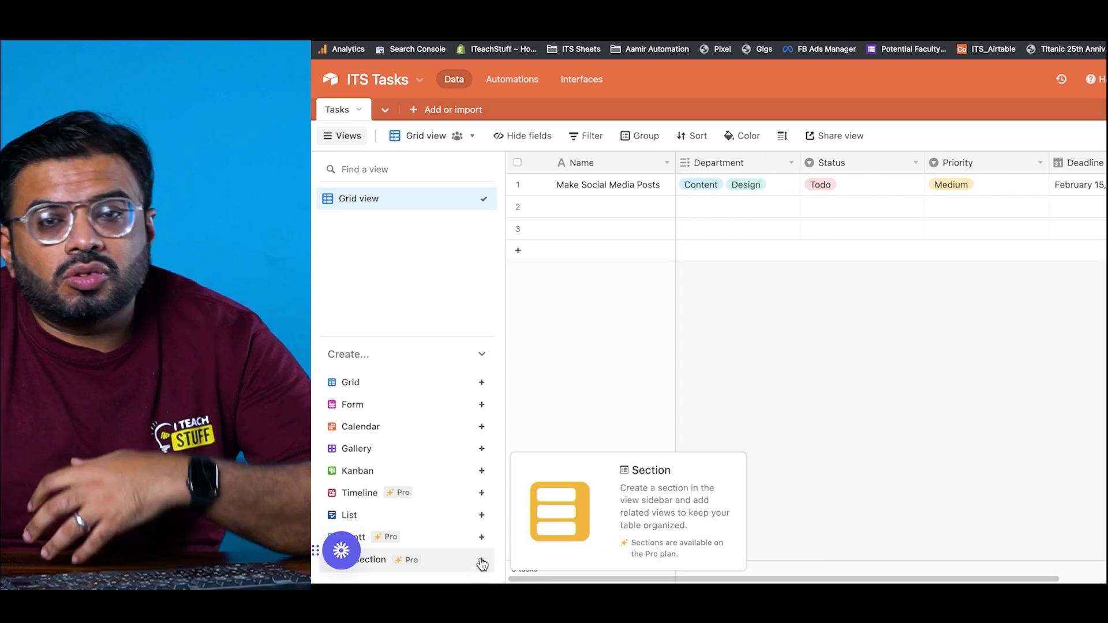
pyautogui.click(635, 208)
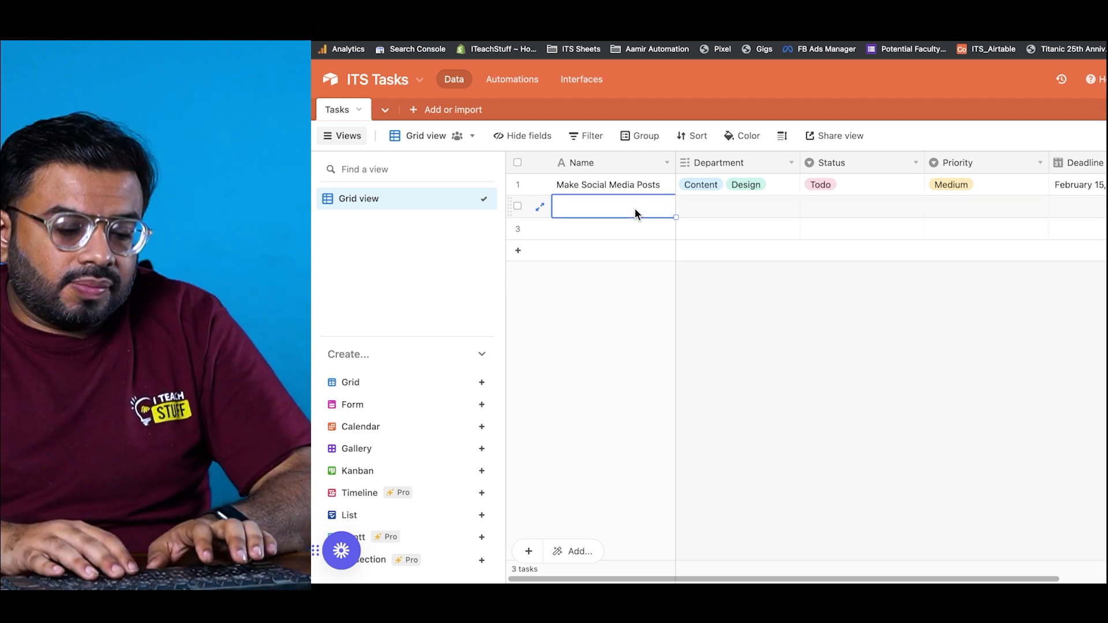
pyautogui.write('Get')
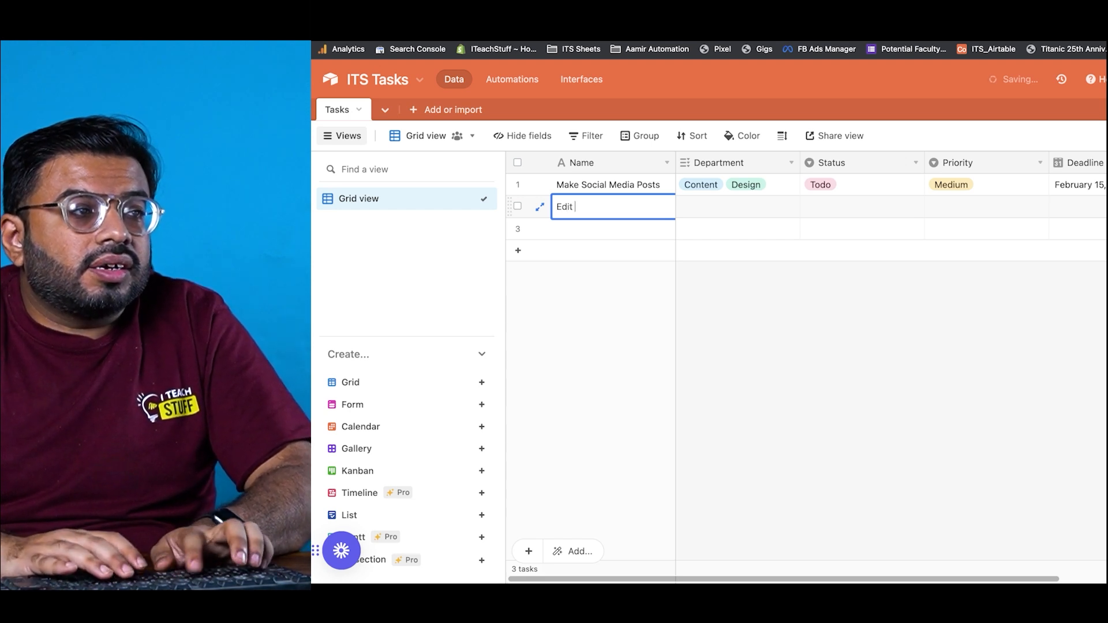
pyautogui.write('Course')
pyautogui.press('Tab')
pyautogui.write('e')
pyautogui.press('Return')
# Step: Give the second task status Todo, High priority and a February 10 deadline
pyautogui.press('Tab')
pyautogui.write('To')
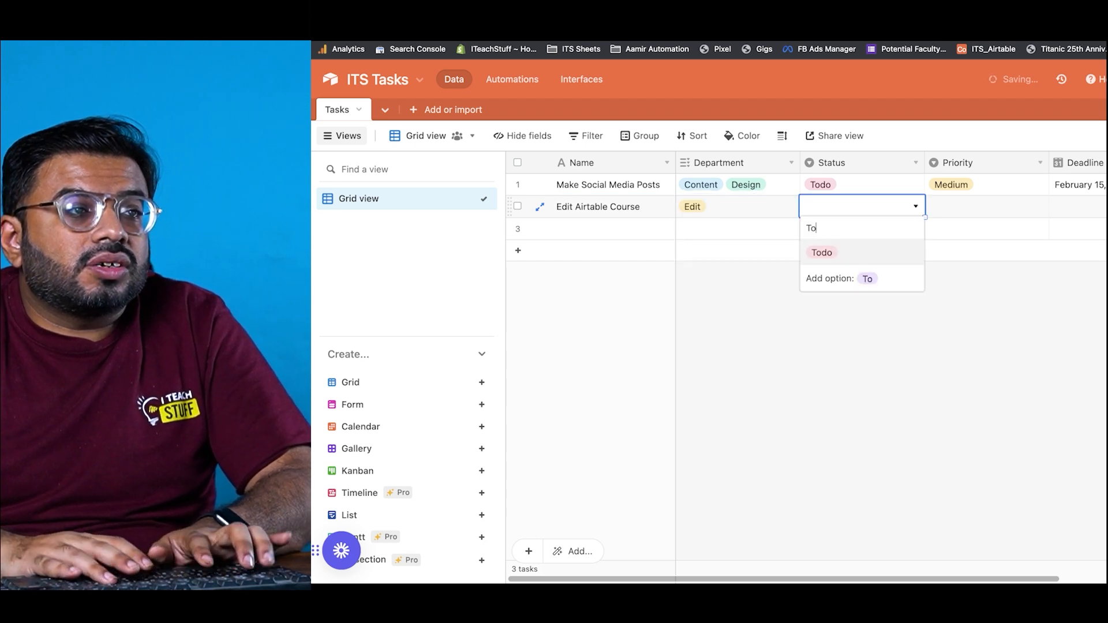
pyautogui.press('Return')
pyautogui.press('Tab')
pyautogui.write('H')
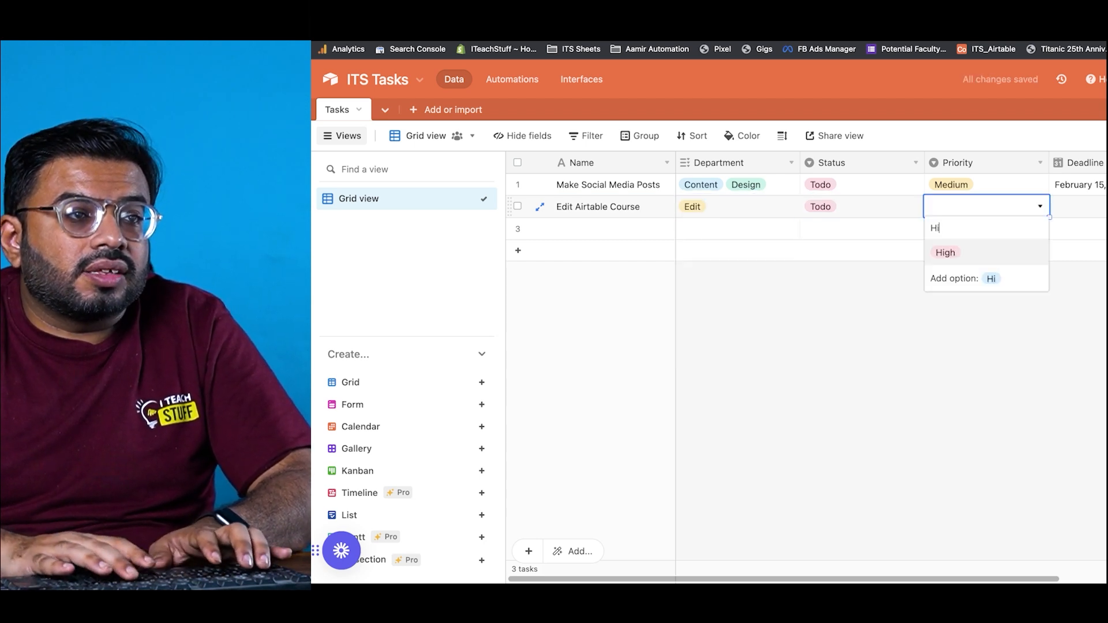
pyautogui.press('Return')
pyautogui.press('Tab')
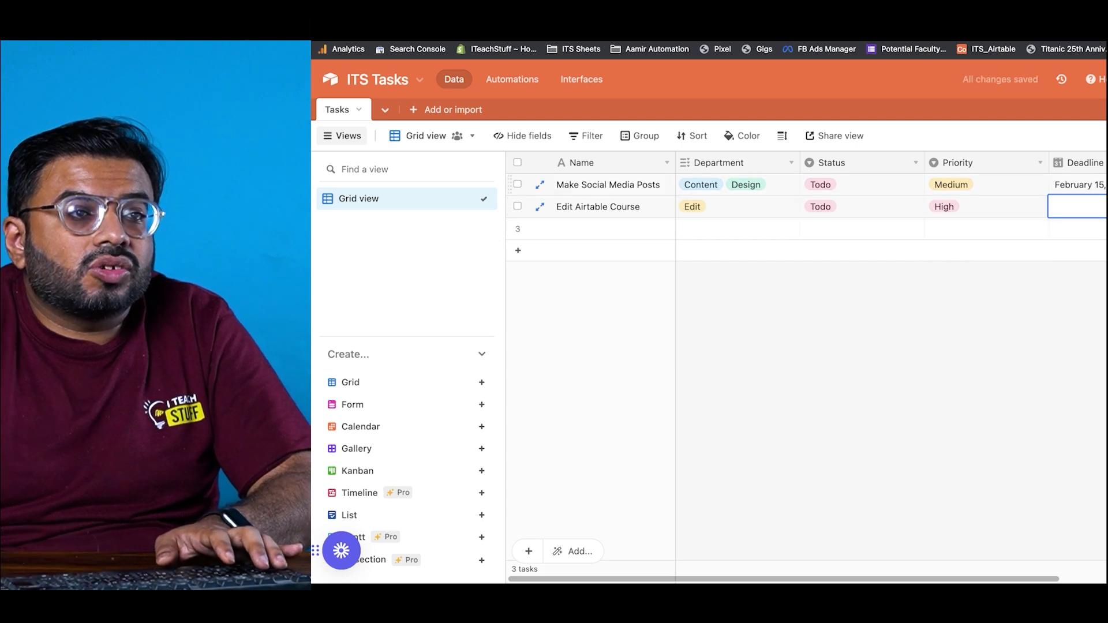
pyautogui.click(1069, 210)
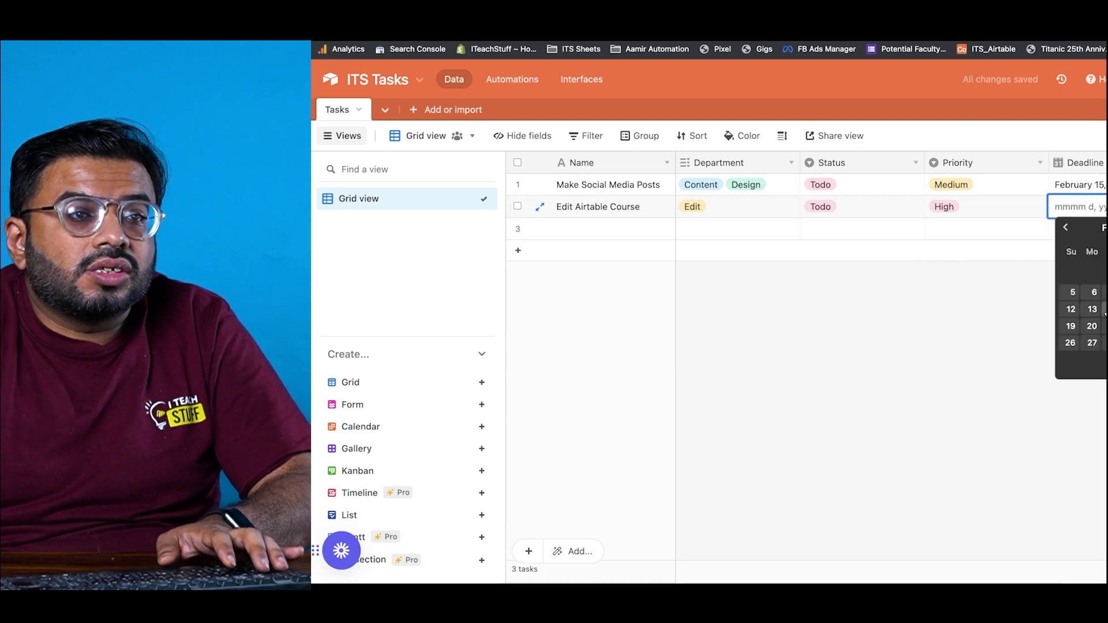
pyautogui.click(1107, 293)
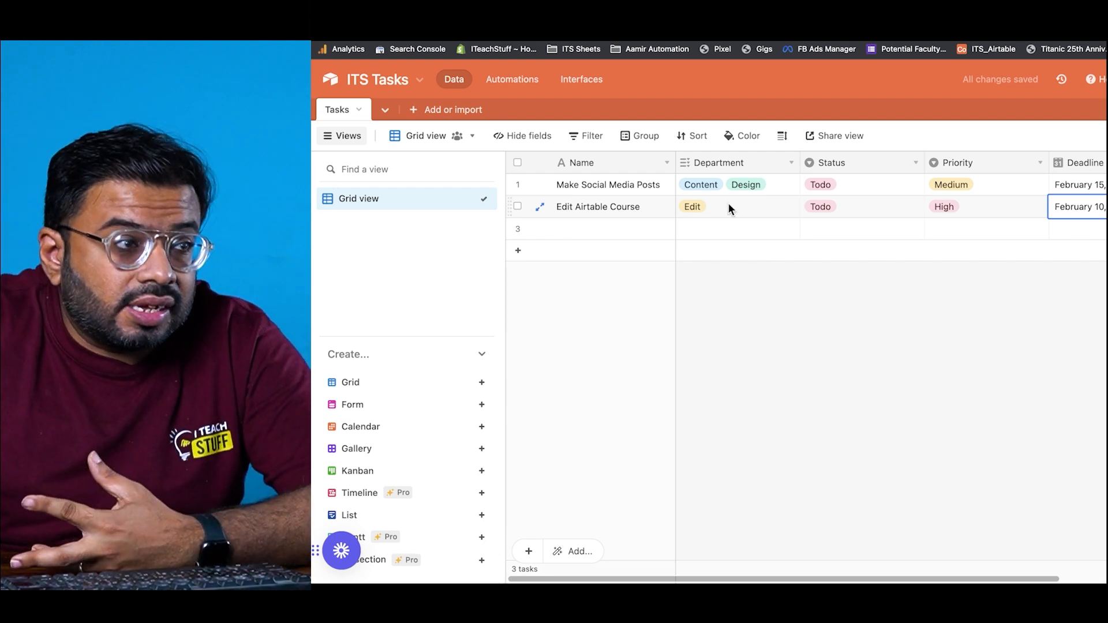
pyautogui.click(600, 233)
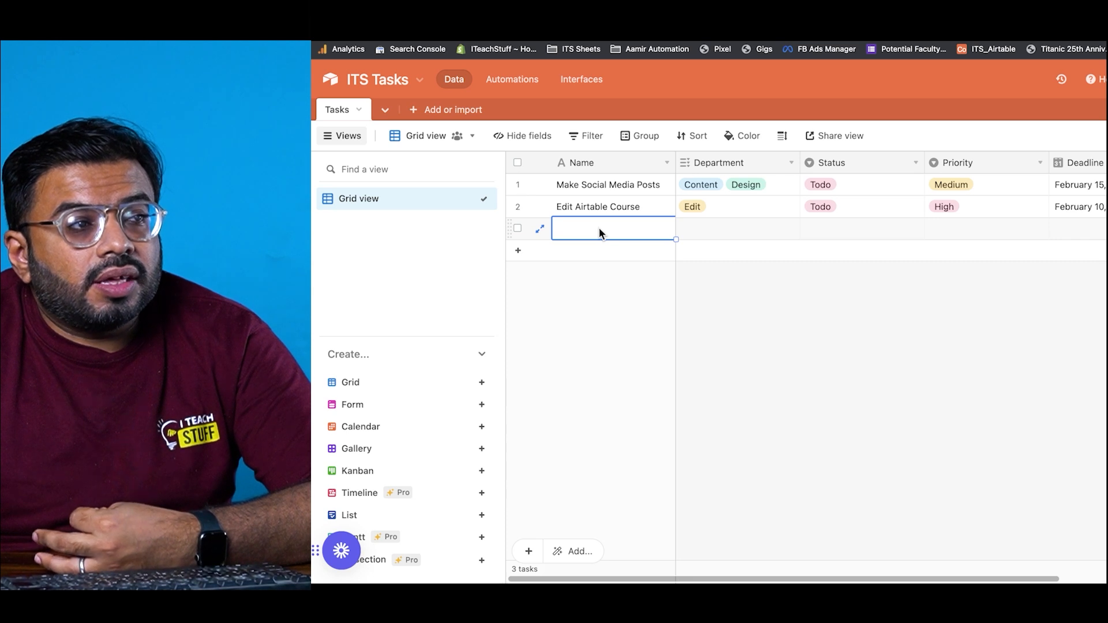
# Step: Enter a third task, 'Meet new Faculty', with Department Content and status In progress
pyautogui.write('Meet ')
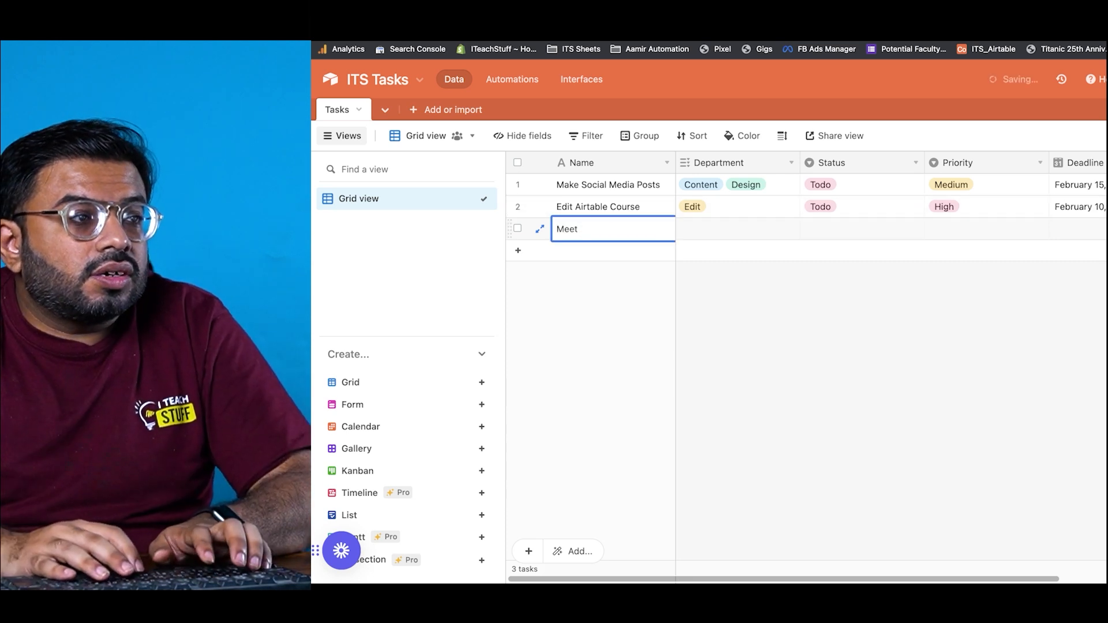
pyautogui.write('new Faculty')
pyautogui.press('Tab')
pyautogui.write('con')
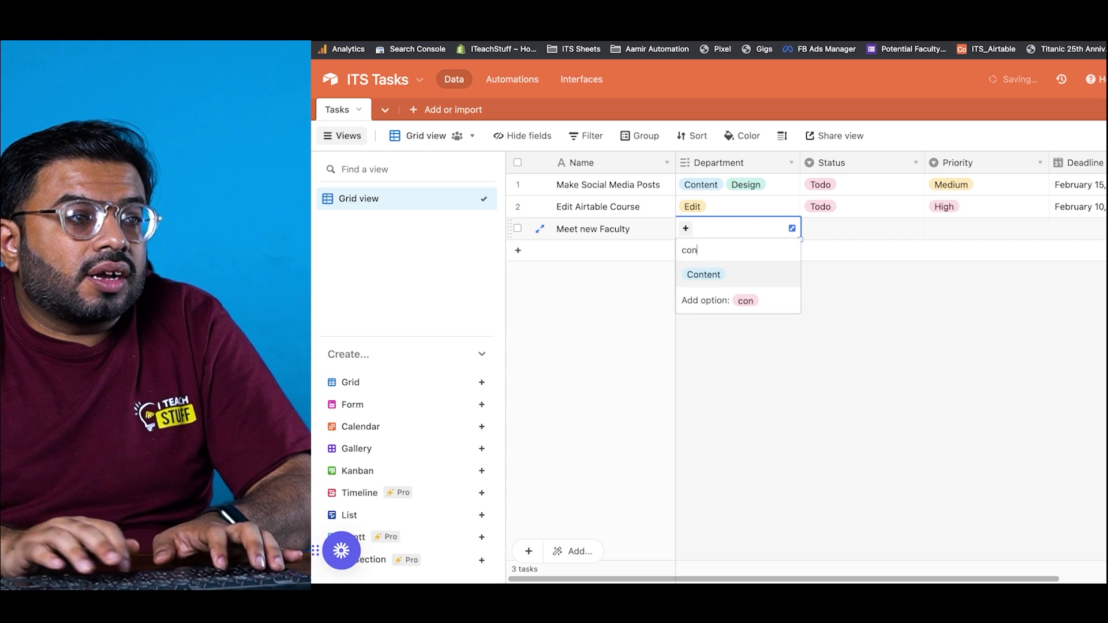
pyautogui.press('Return')
pyautogui.press('Tab')
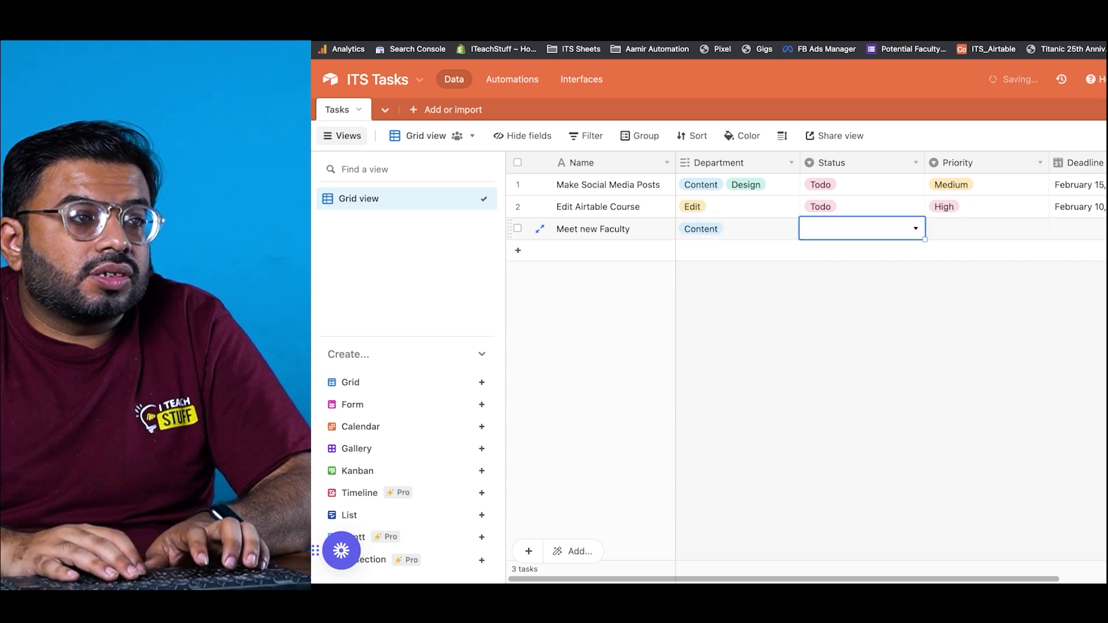
pyautogui.write('in')
pyautogui.press('Return')
# Step: Give the third task Low priority and a February 10 deadline
pyautogui.press('Tab')
pyautogui.write('l')
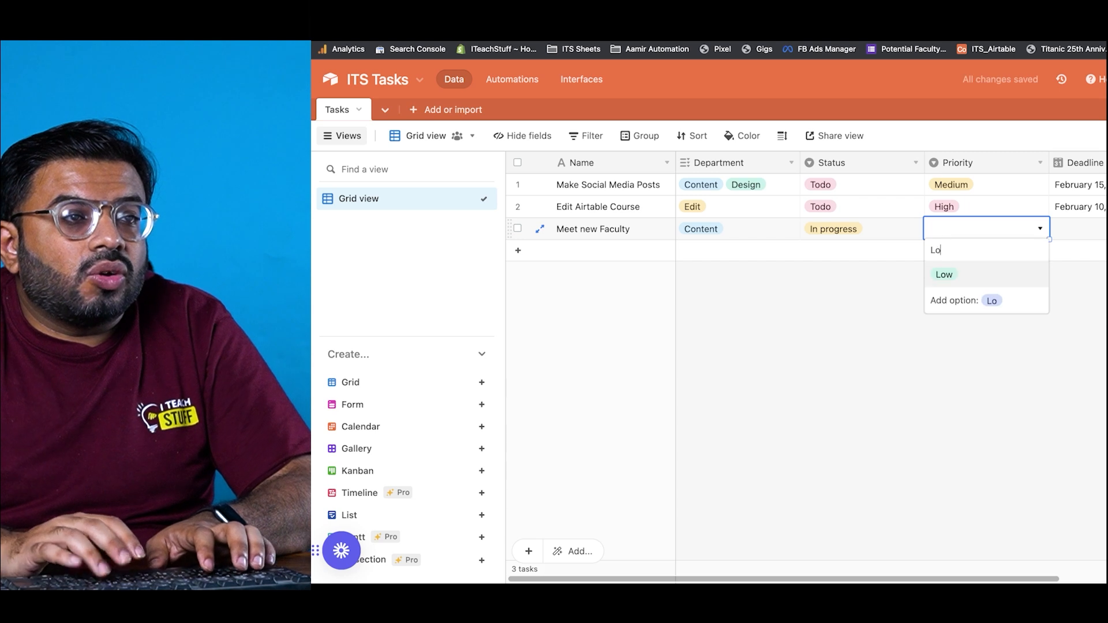
pyautogui.press('Return')
pyautogui.press('Tab')
pyautogui.press('Return')
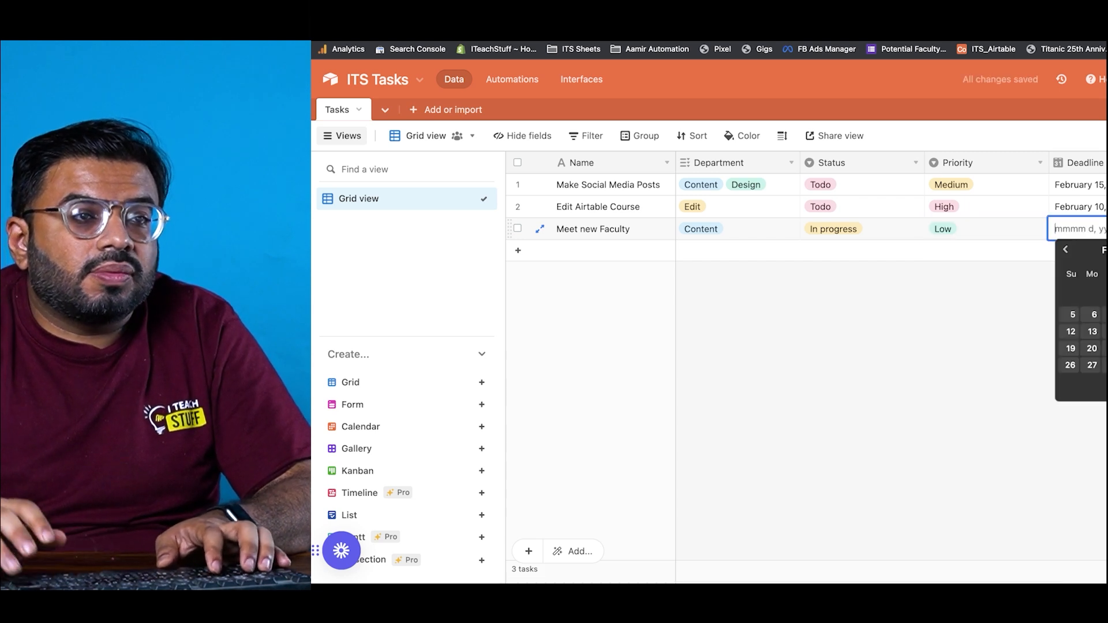
pyautogui.click(1107, 314)
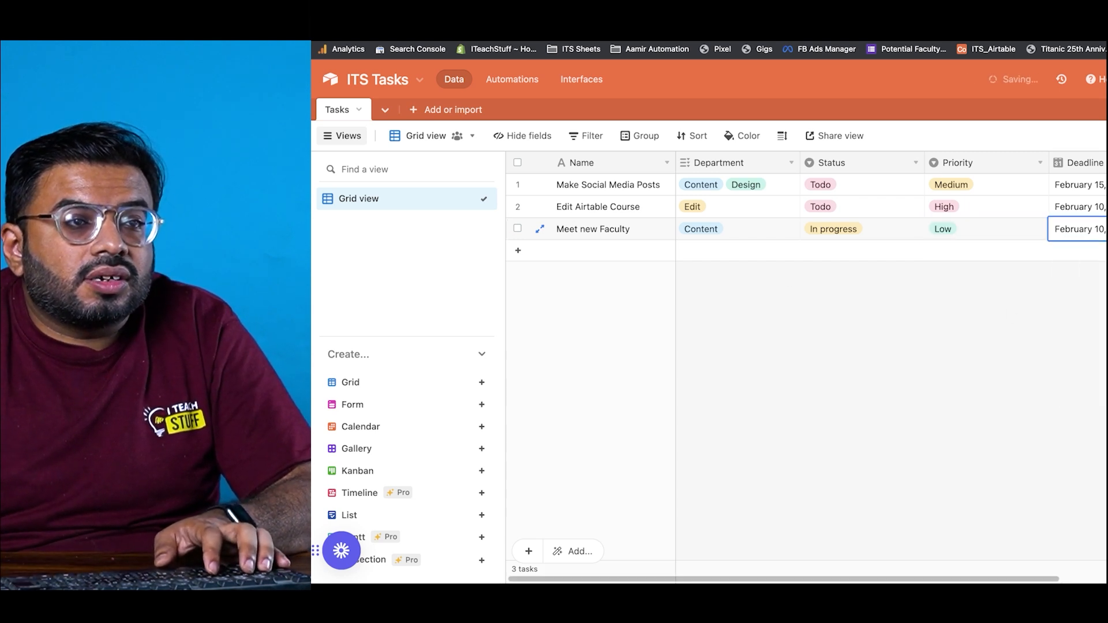
pyautogui.click(1081, 292)
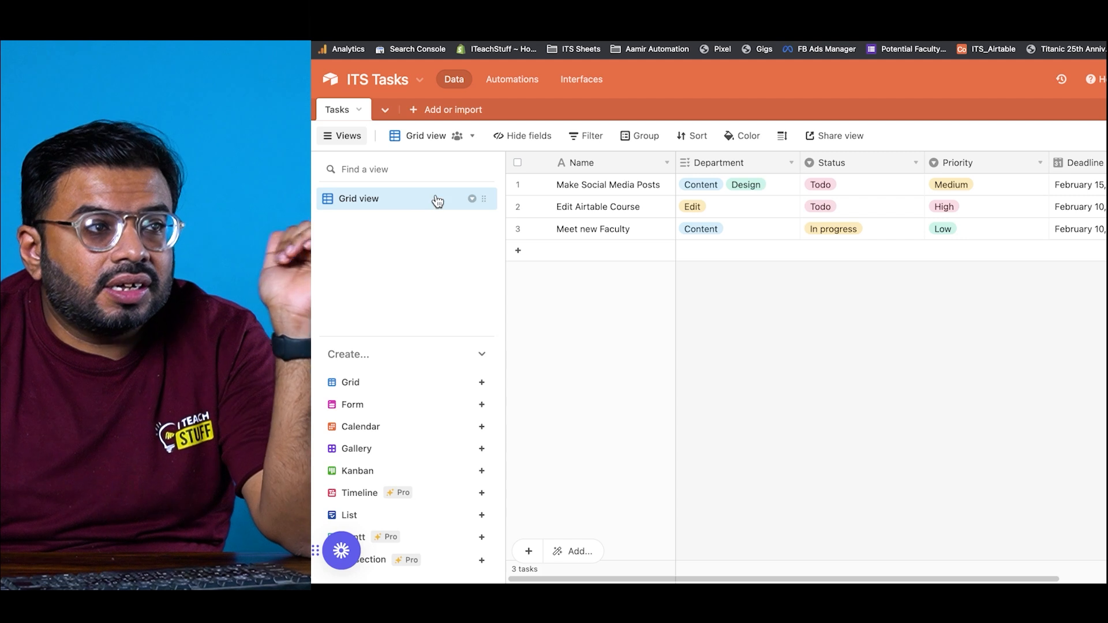
# Step: Group the task records by Department into Content, Content + Design and Edit groups
pyautogui.click(642, 136)
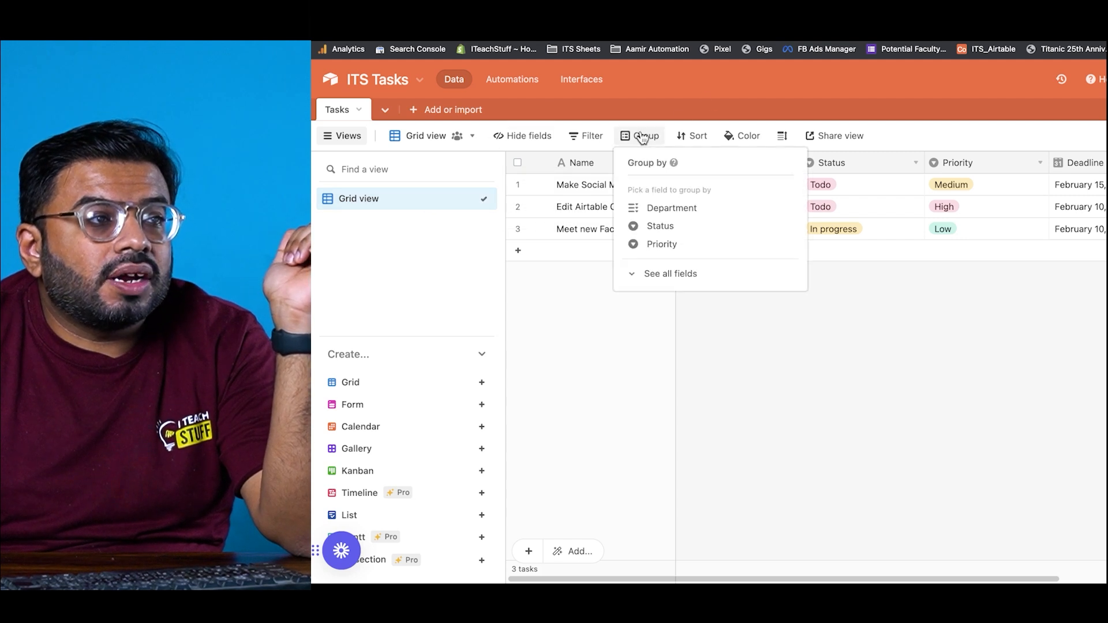
pyautogui.click(652, 209)
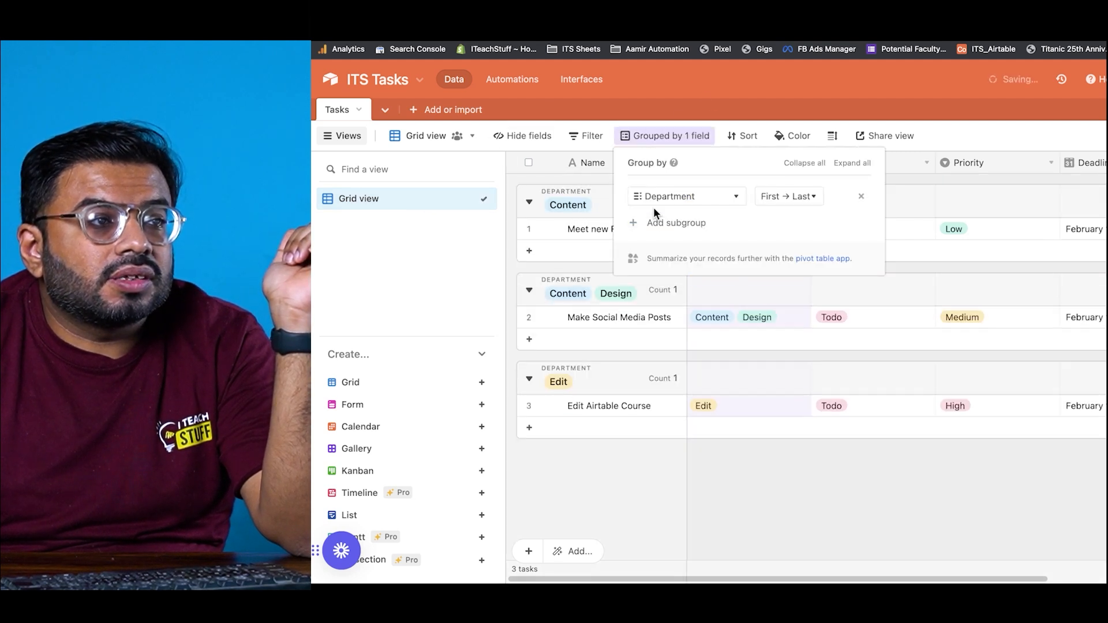
pyautogui.click(824, 441)
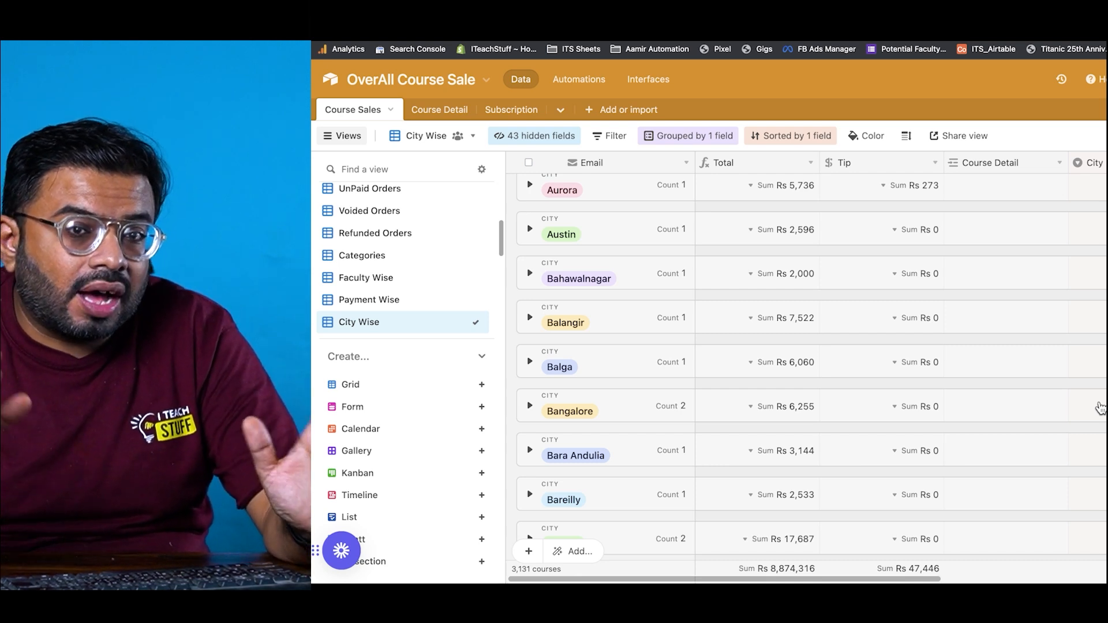
# Step: Open the Course Sales Grid view of 3,131 records and scroll across its columns
pyautogui.scroll(3, 459, 274)
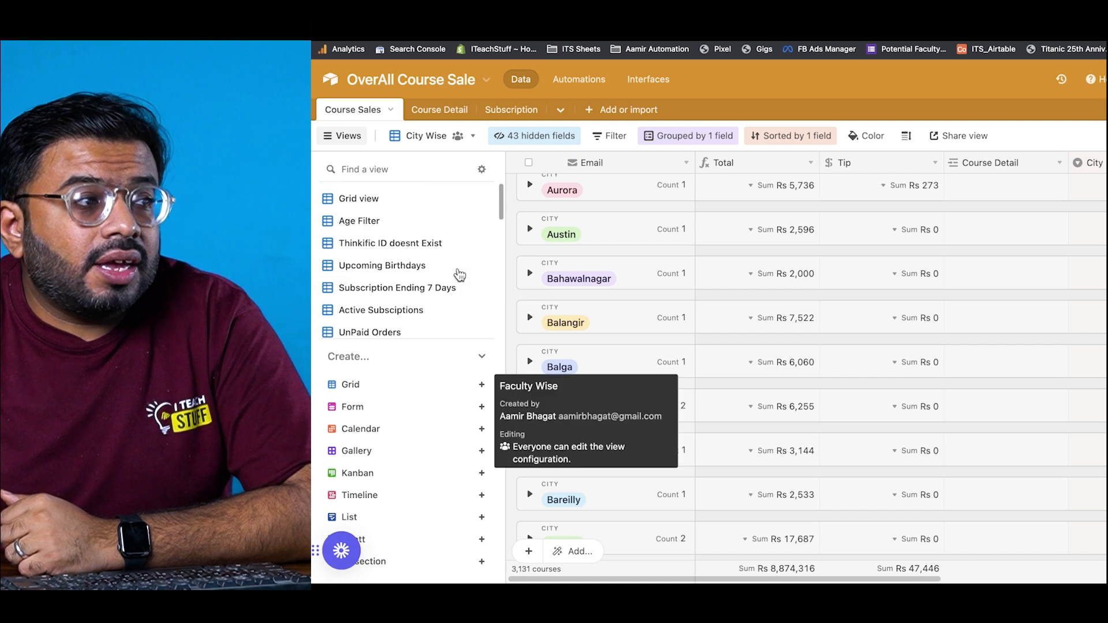
pyautogui.click(443, 203)
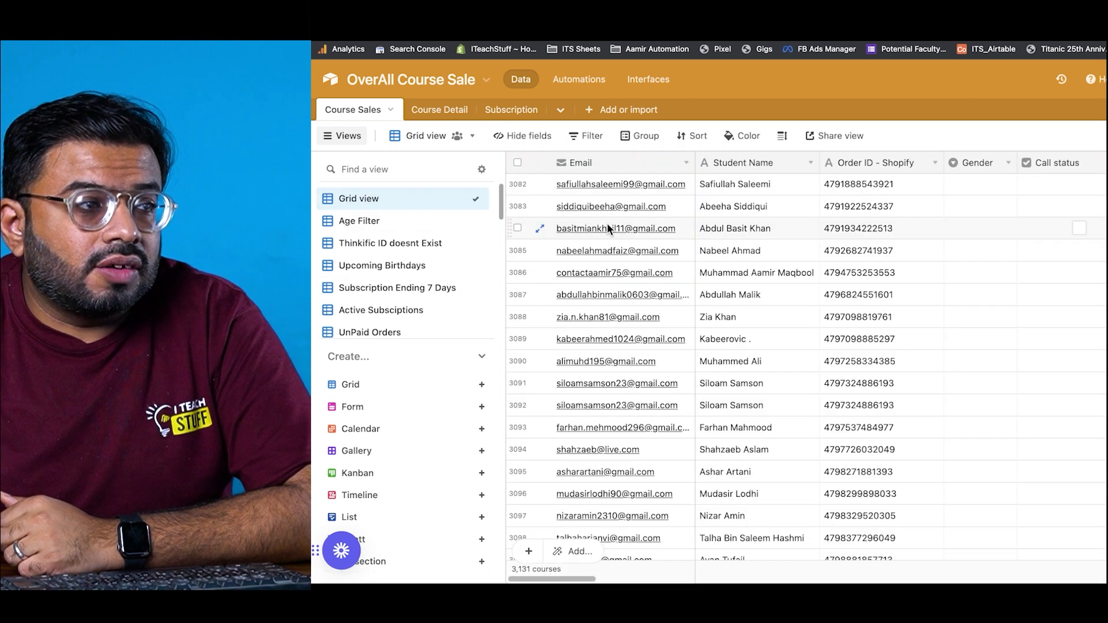
pyautogui.moveTo(560, 545)
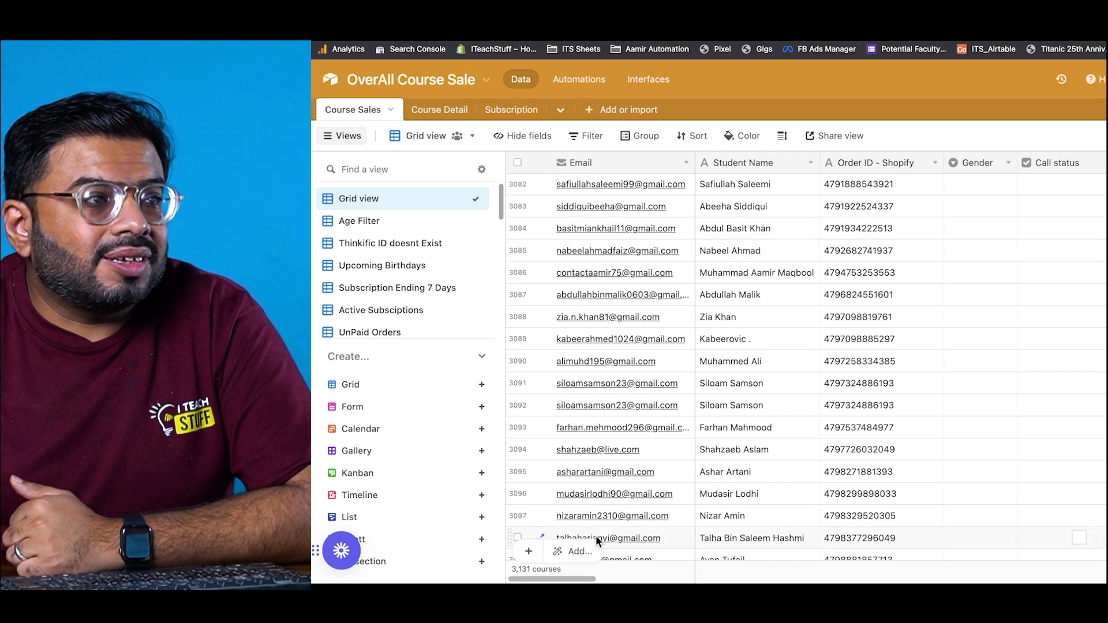
pyautogui.moveTo(586, 582)
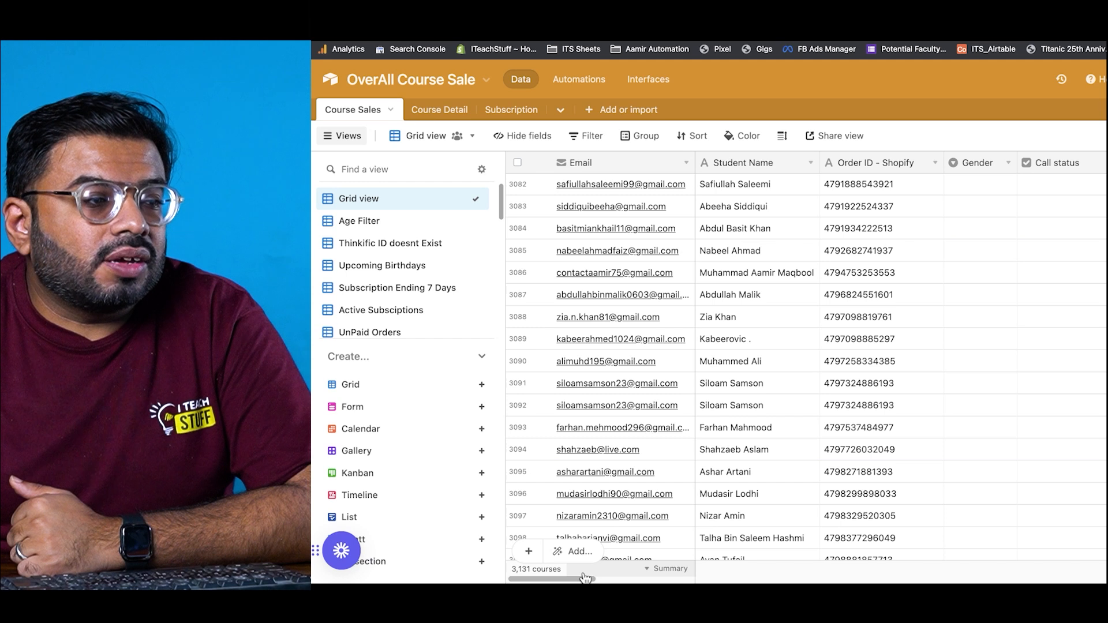
pyautogui.moveTo(584, 581); pyautogui.dragTo(910, 579)
pyautogui.hscroll(5, 854, 442)
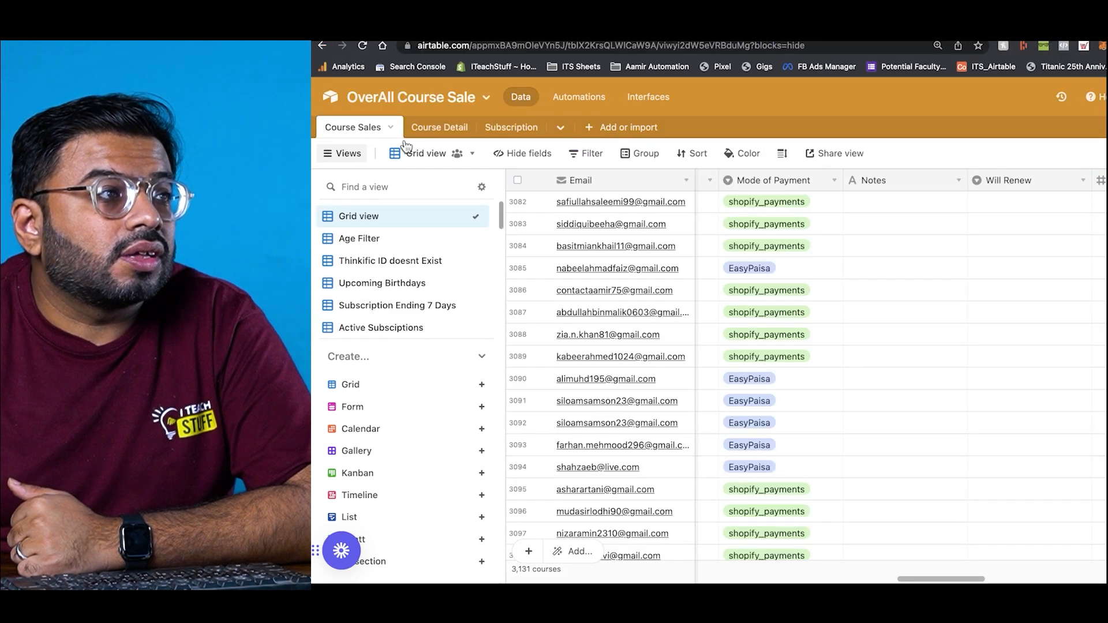
pyautogui.scroll(-2, 365, 242)
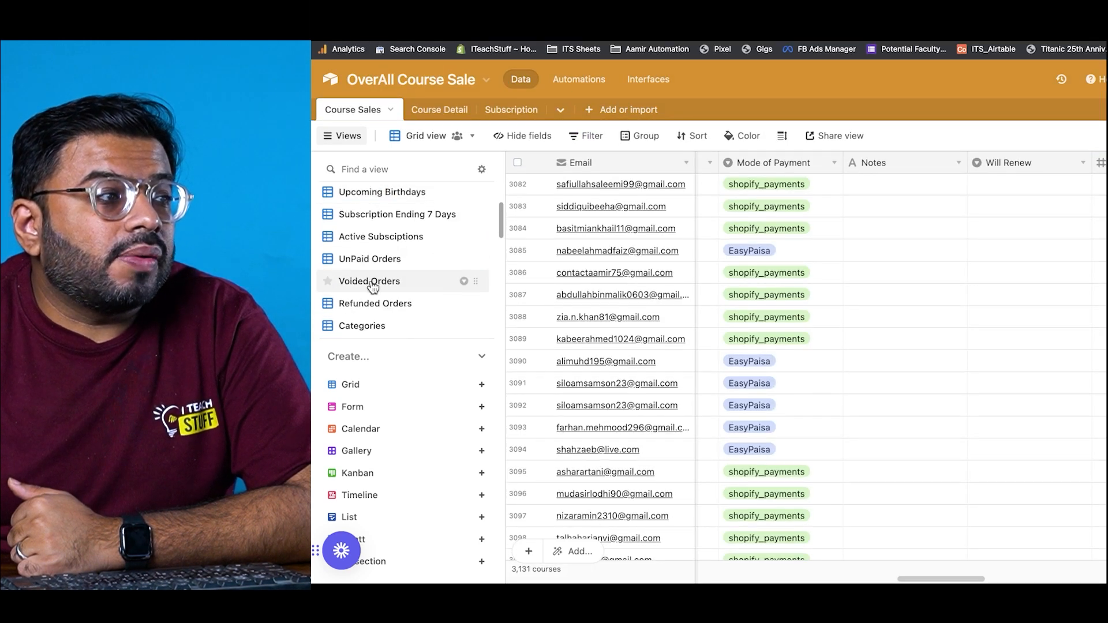
# Step: Browse the Voided Orders, UnPaid Orders, Faculty Wise, Month and Physical Courses views
pyautogui.click(368, 282)
pyautogui.click(375, 264)
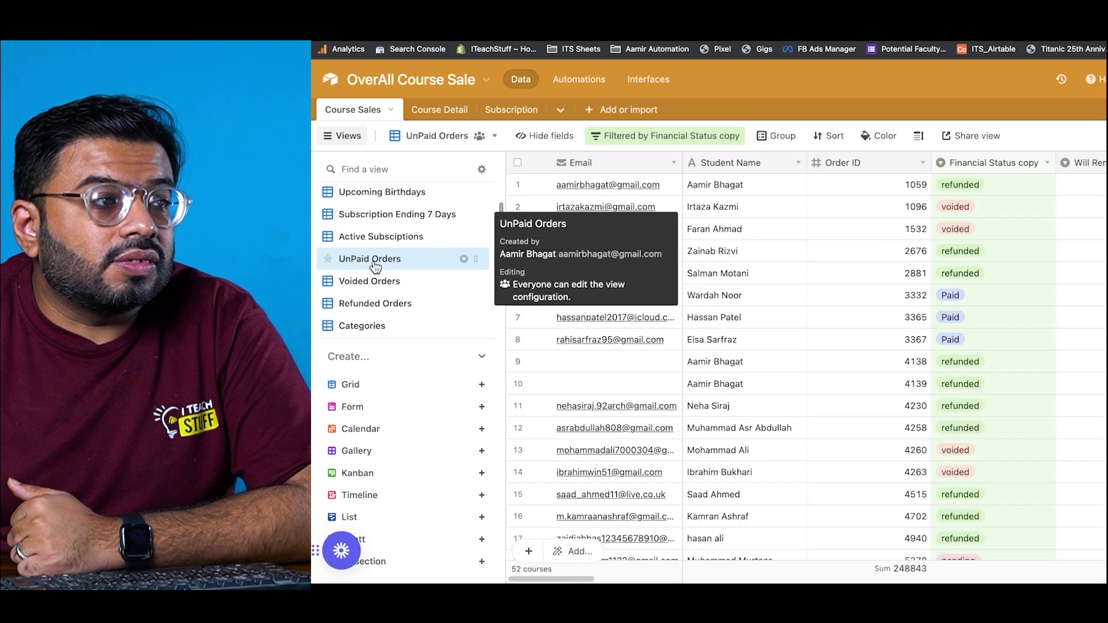
pyautogui.scroll(-3, 365, 298)
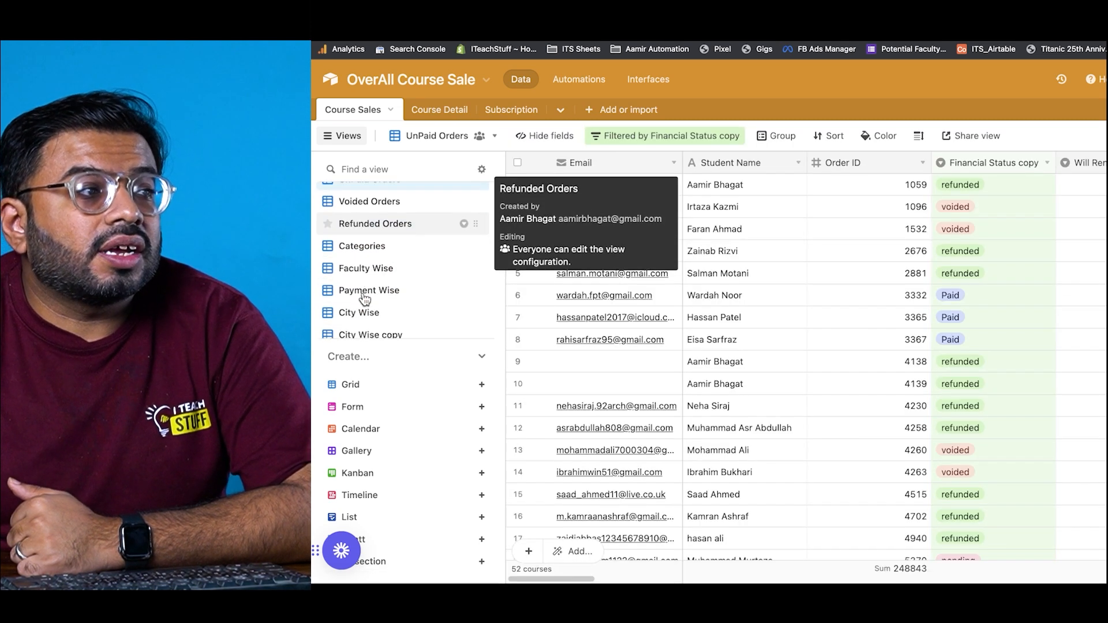
pyautogui.click(369, 265)
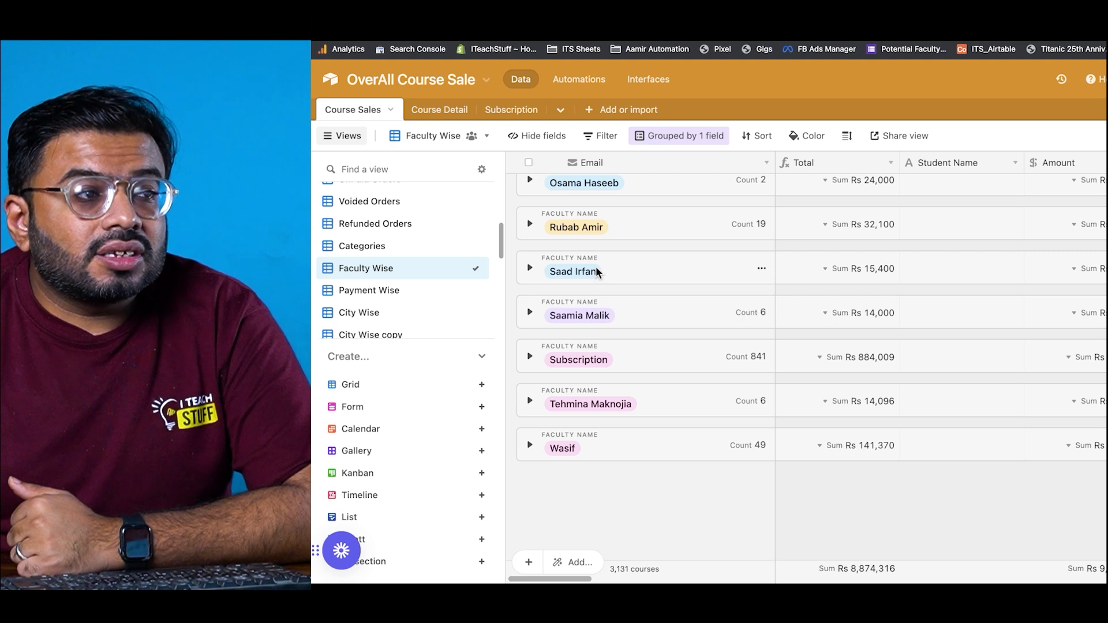
pyautogui.scroll(-1, 379, 322)
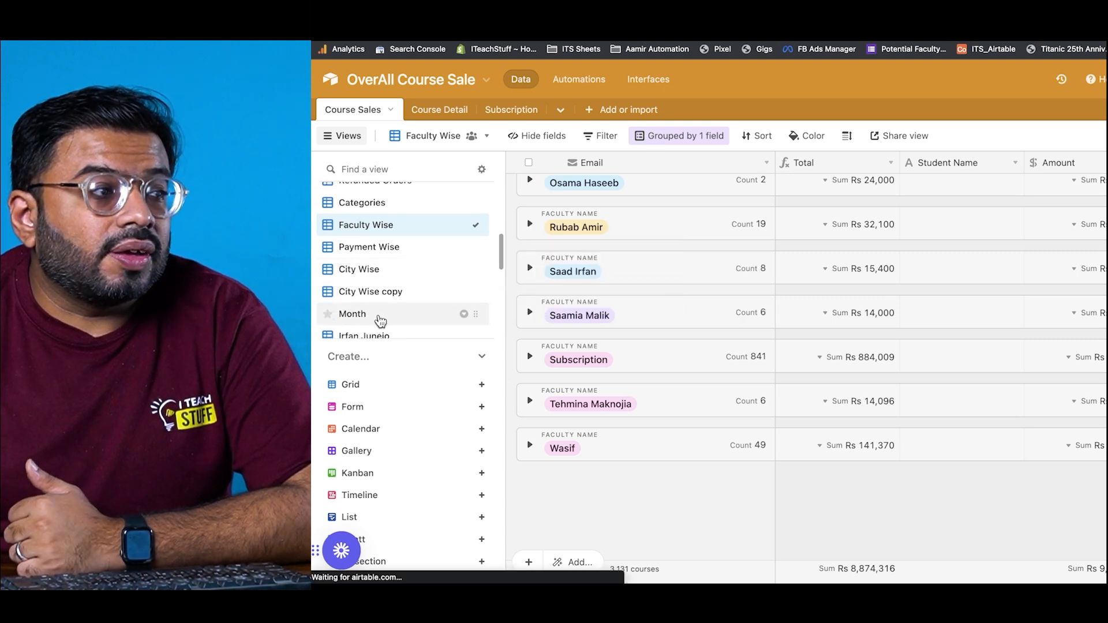
pyautogui.click(380, 317)
pyautogui.scroll(-1, 379, 323)
pyautogui.scroll(-1, 380, 332)
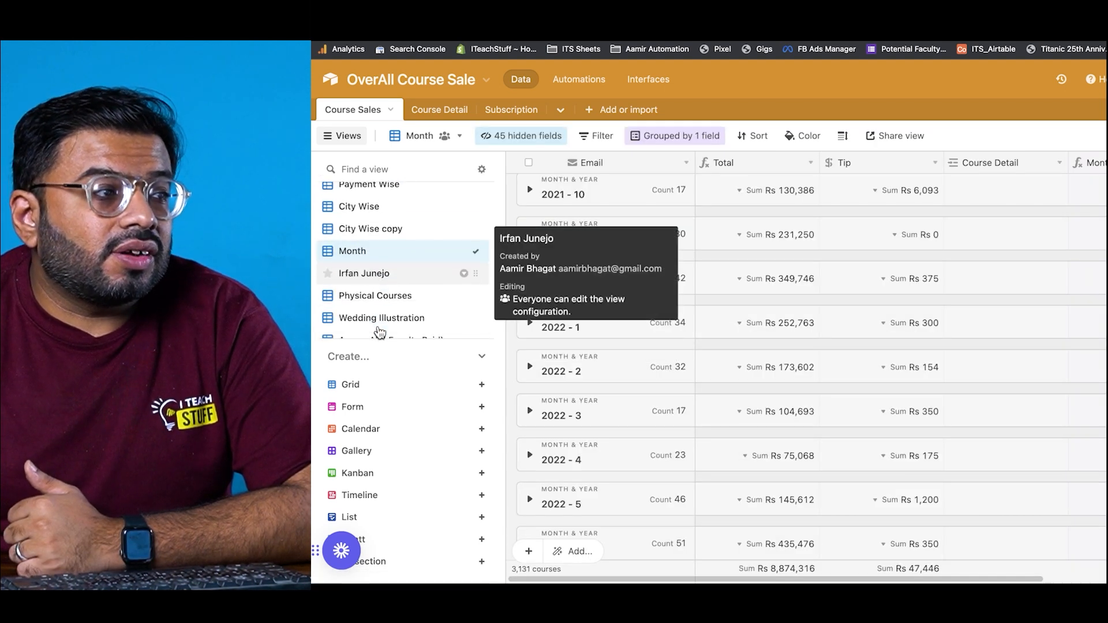
pyautogui.click(382, 298)
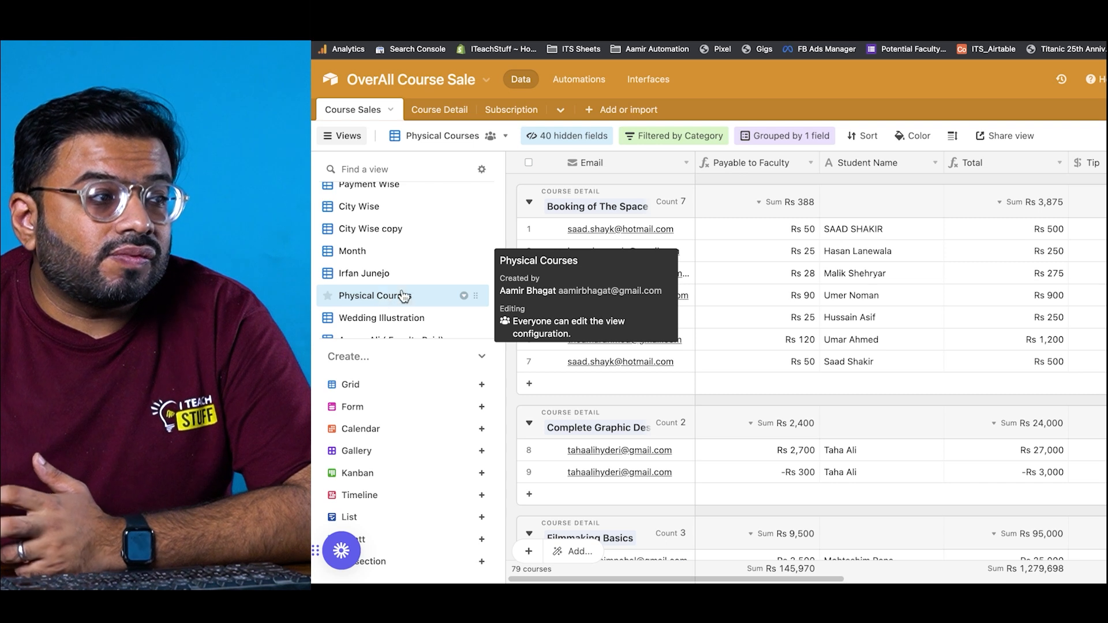
pyautogui.scroll(-3, 678, 328)
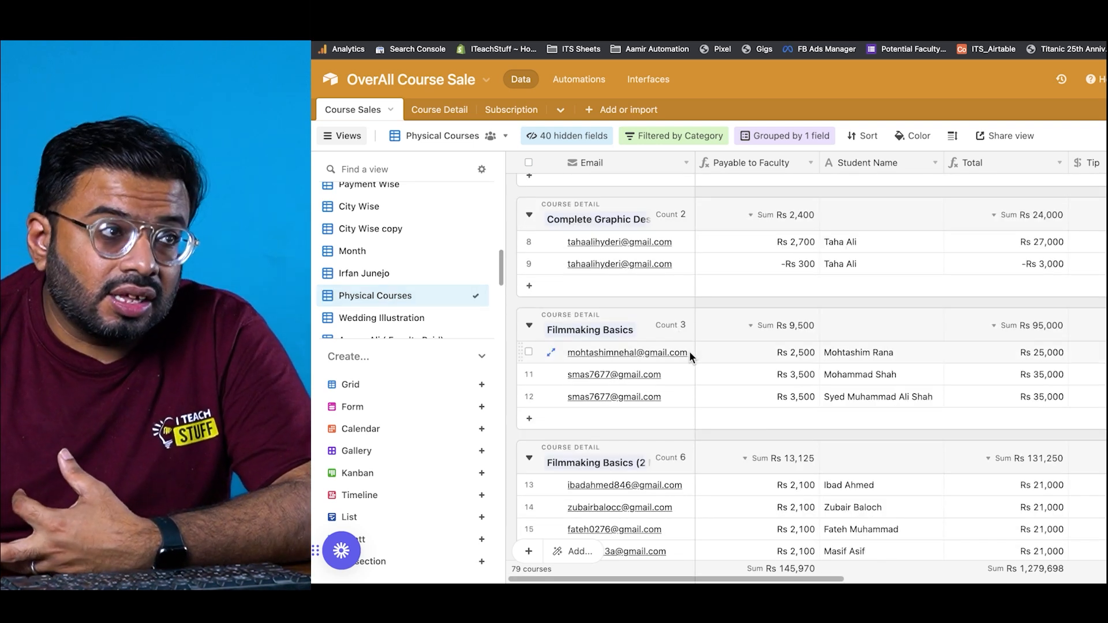
# Step: Open the Course Detail table listing 56 courses with SKU and Category
pyautogui.click(435, 107)
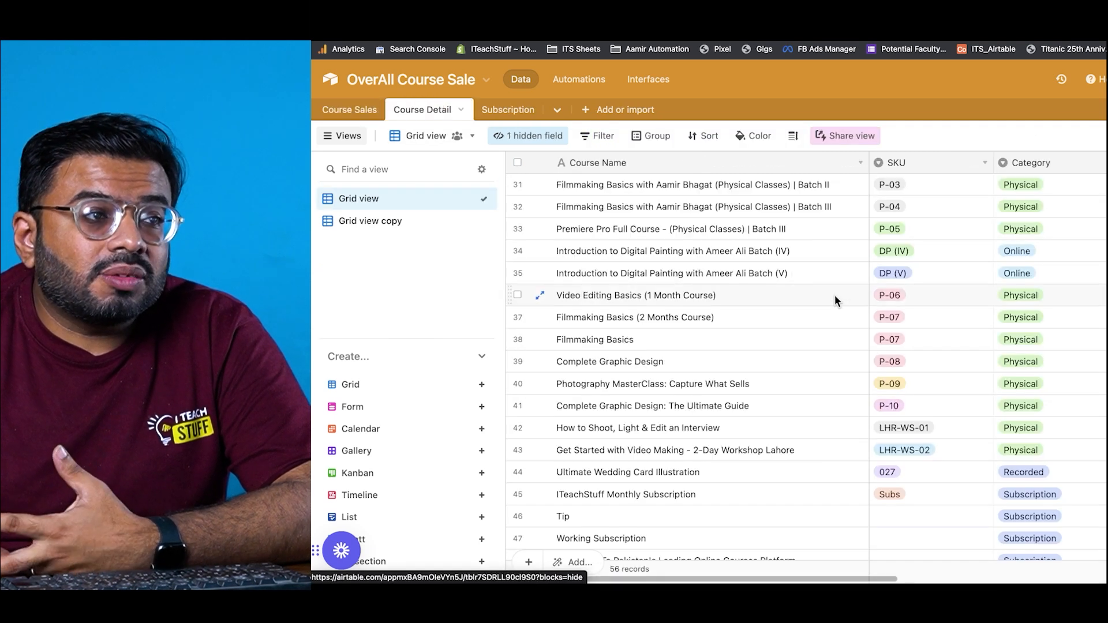
pyautogui.scroll(10, 790, 335)
pyautogui.scroll(2, 789, 335)
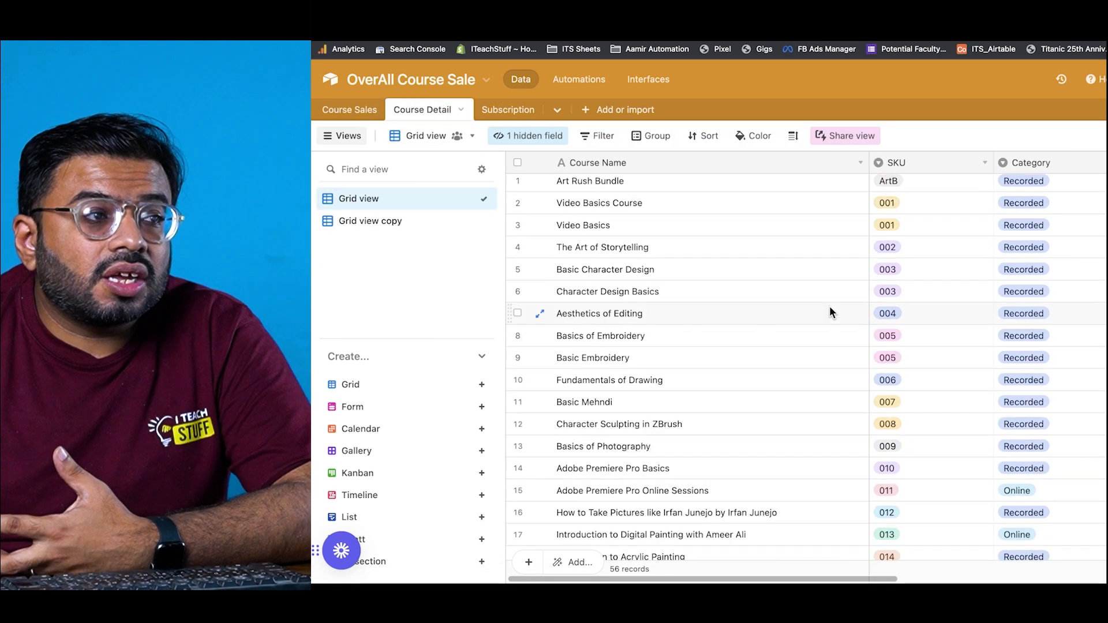